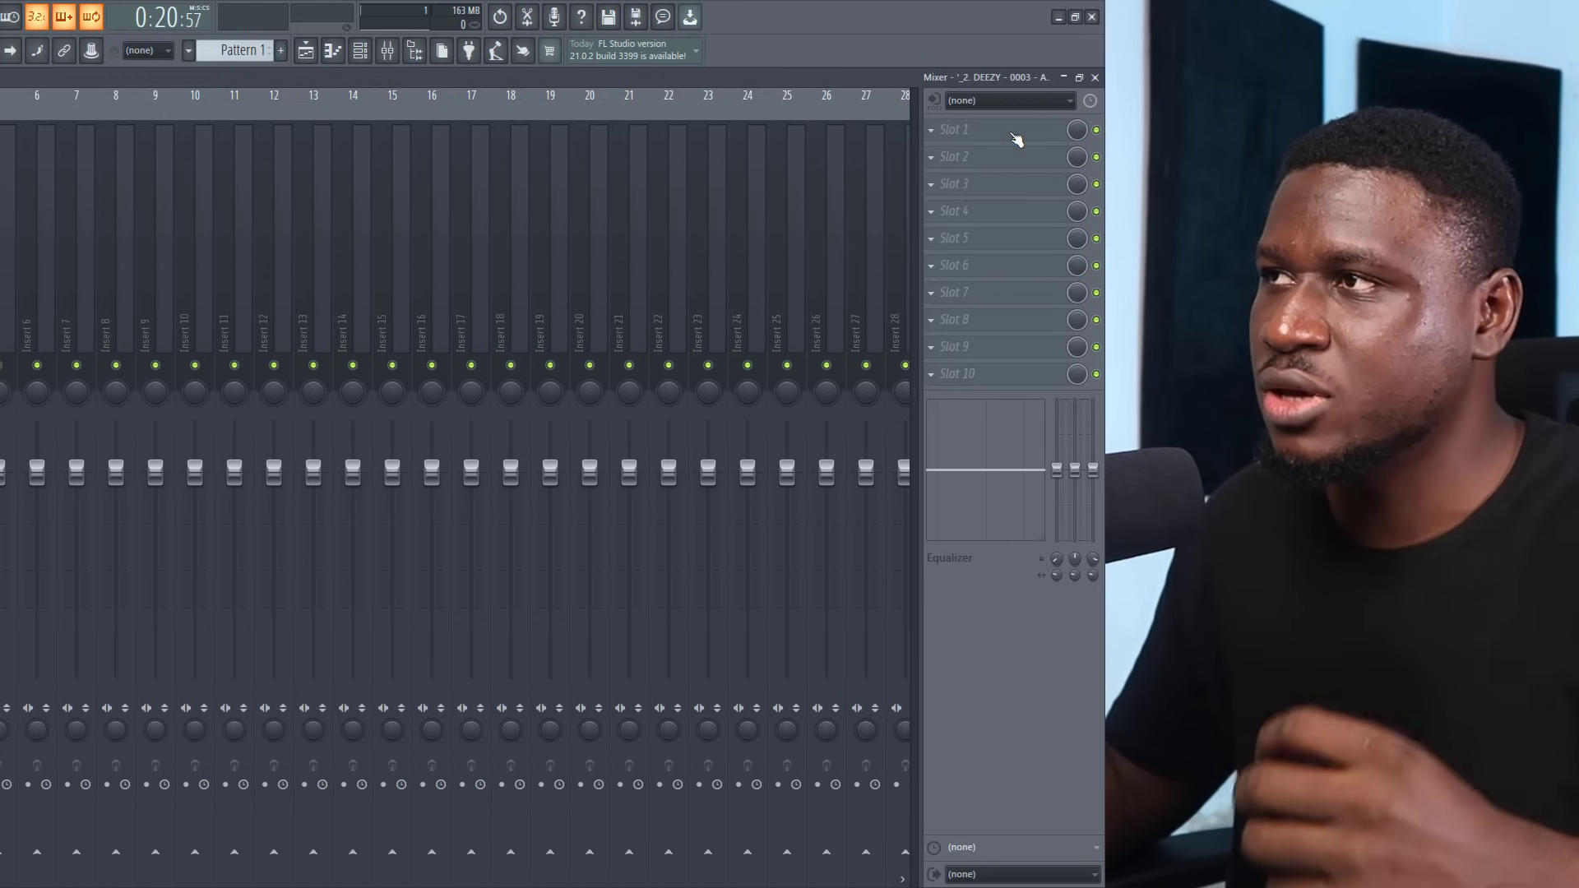
# Load Auto-Tune into the first effect slot of the lead vocal's mixer track and close its window
pyautogui.click(1013, 136)
pyautogui.click(269, 88)
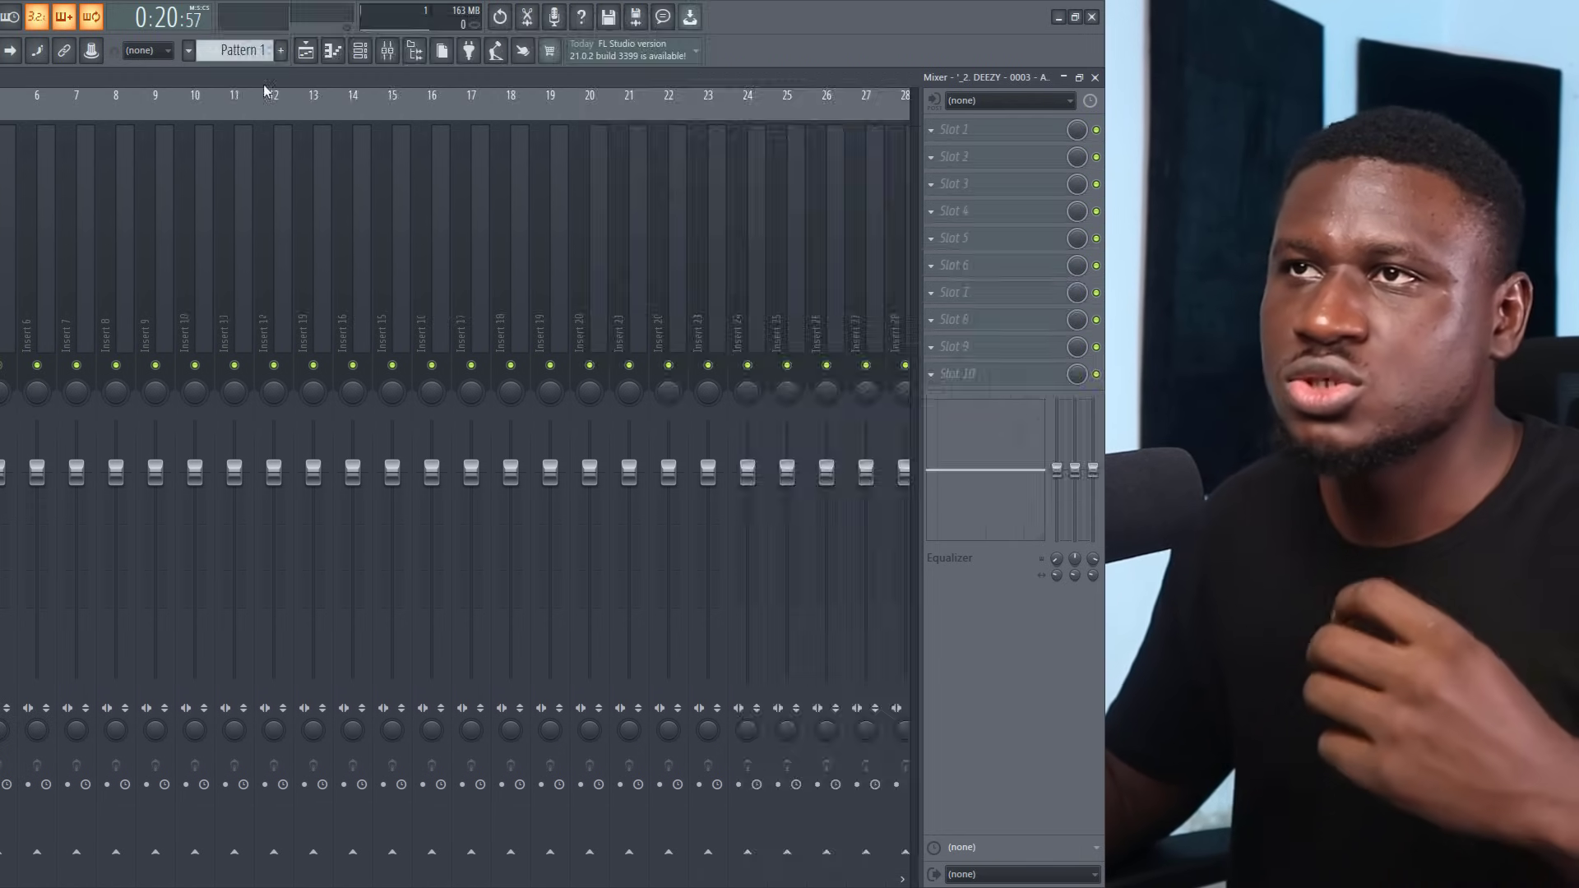
pyautogui.click(393, 248)
pyautogui.click(420, 288)
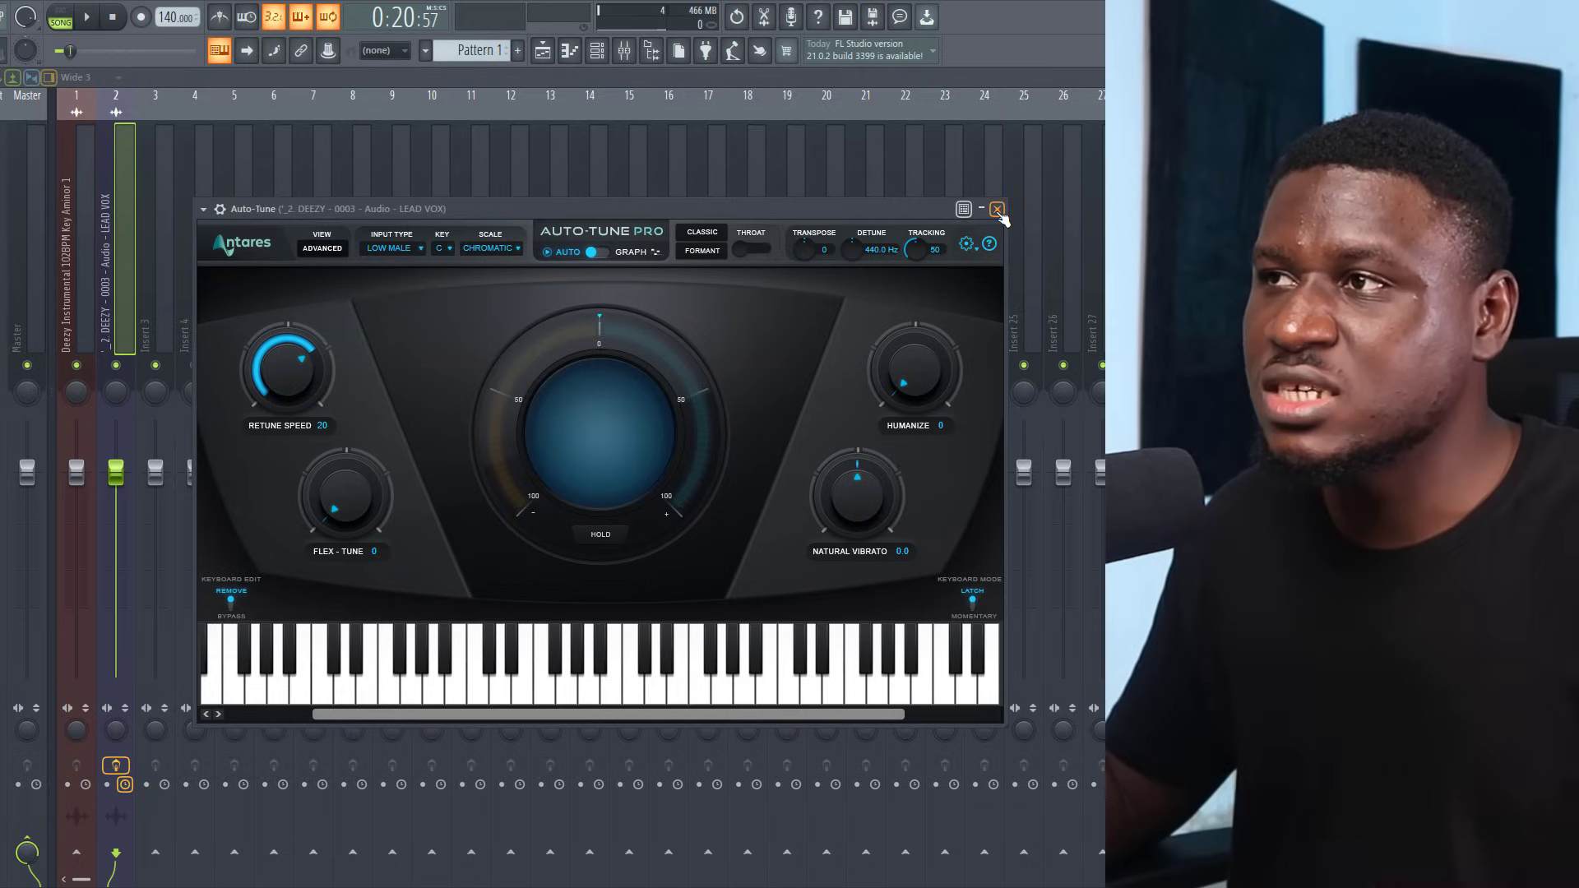
pyautogui.click(997, 210)
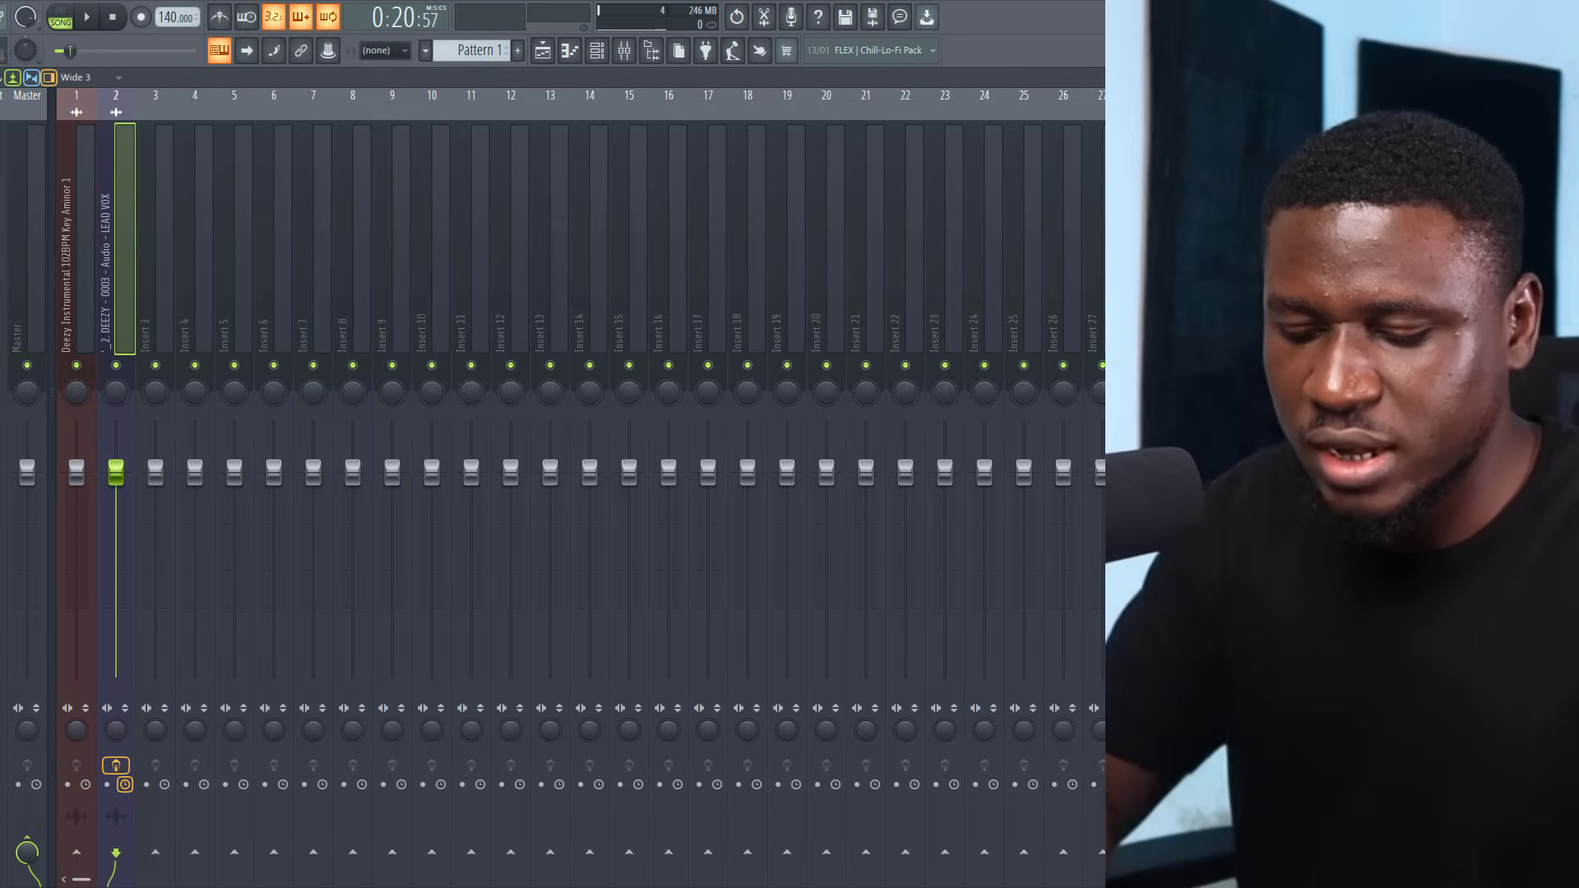
# Switch to Tunebat's Song Key & BPM Finder in the browser and analyze the instrumental WAV file for its key and tempo
pyautogui.moveTo(776, 15); pyautogui.dragTo(775, 141)
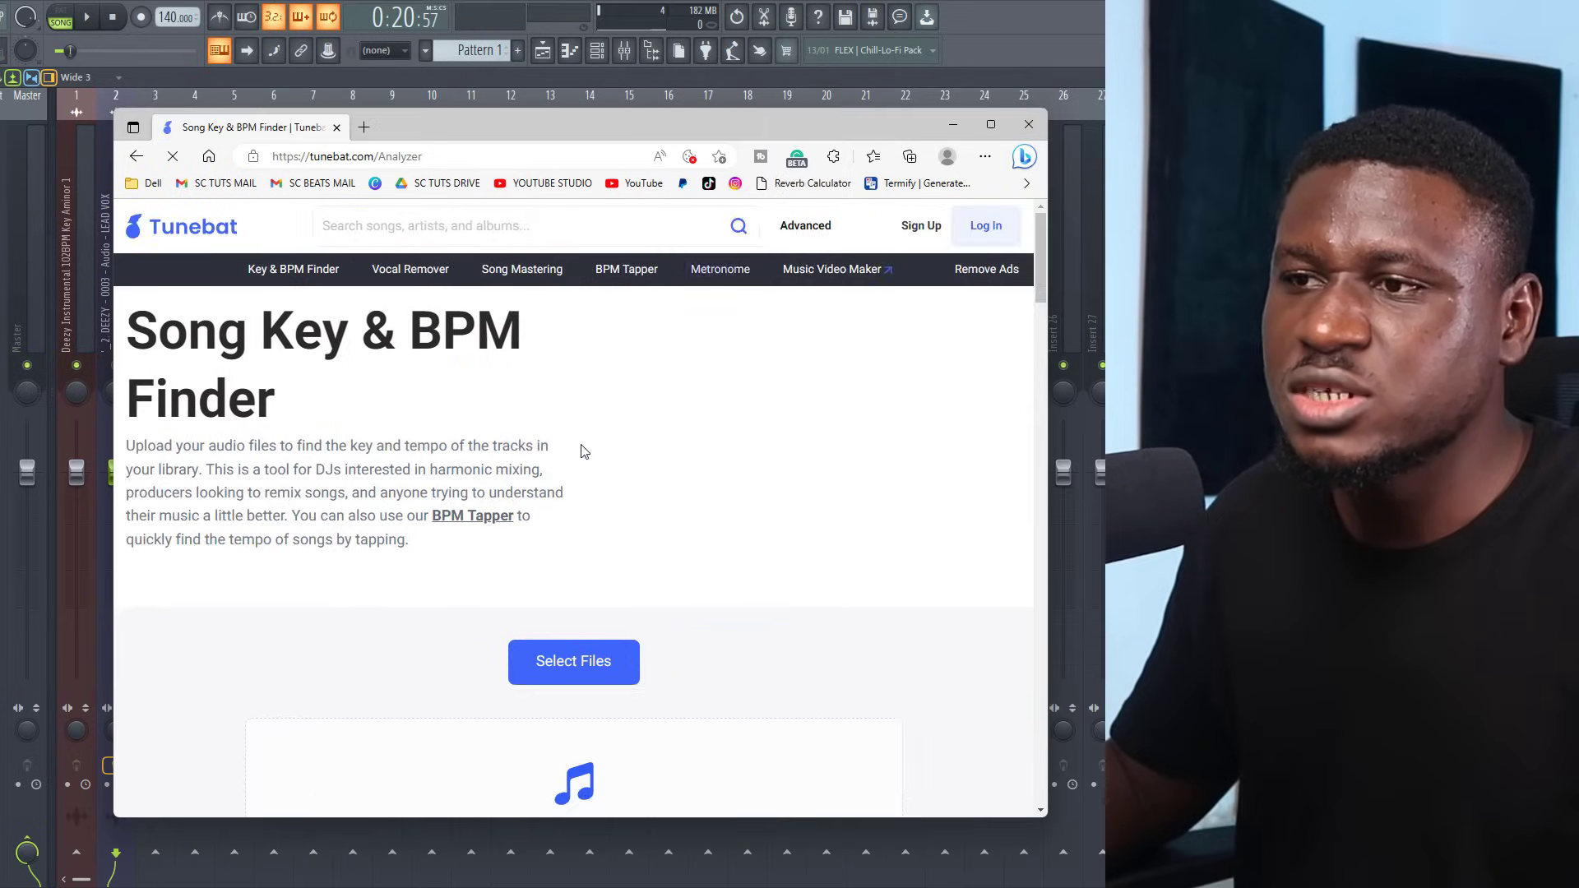
pyautogui.scroll(-3, 583, 451)
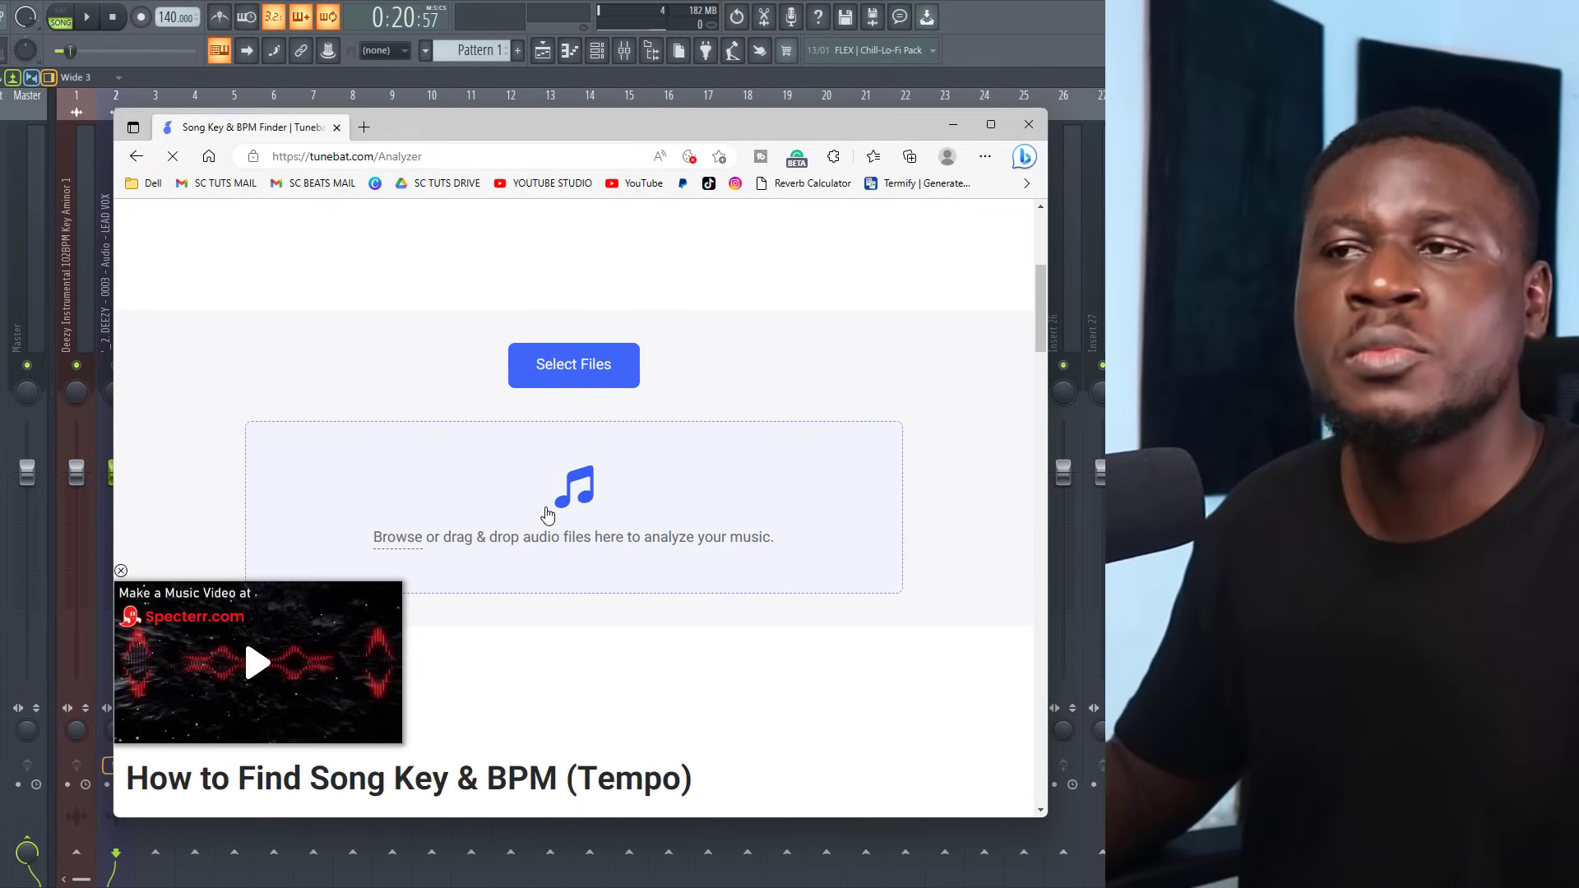
pyautogui.scroll(-1, 529, 543)
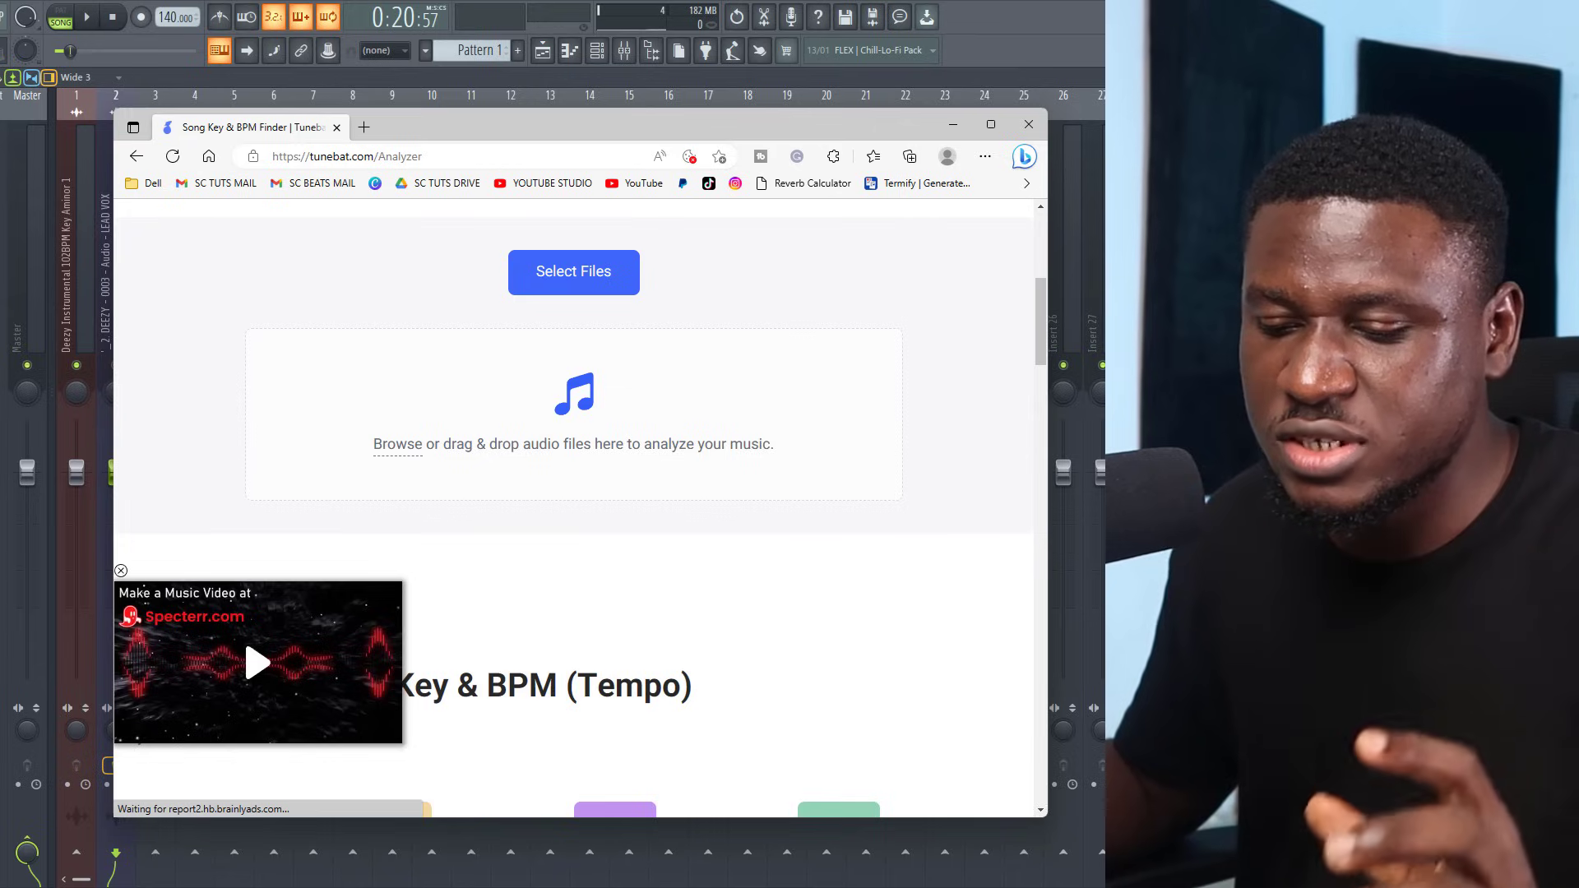
pyautogui.hotkey('alt', 'Tab')
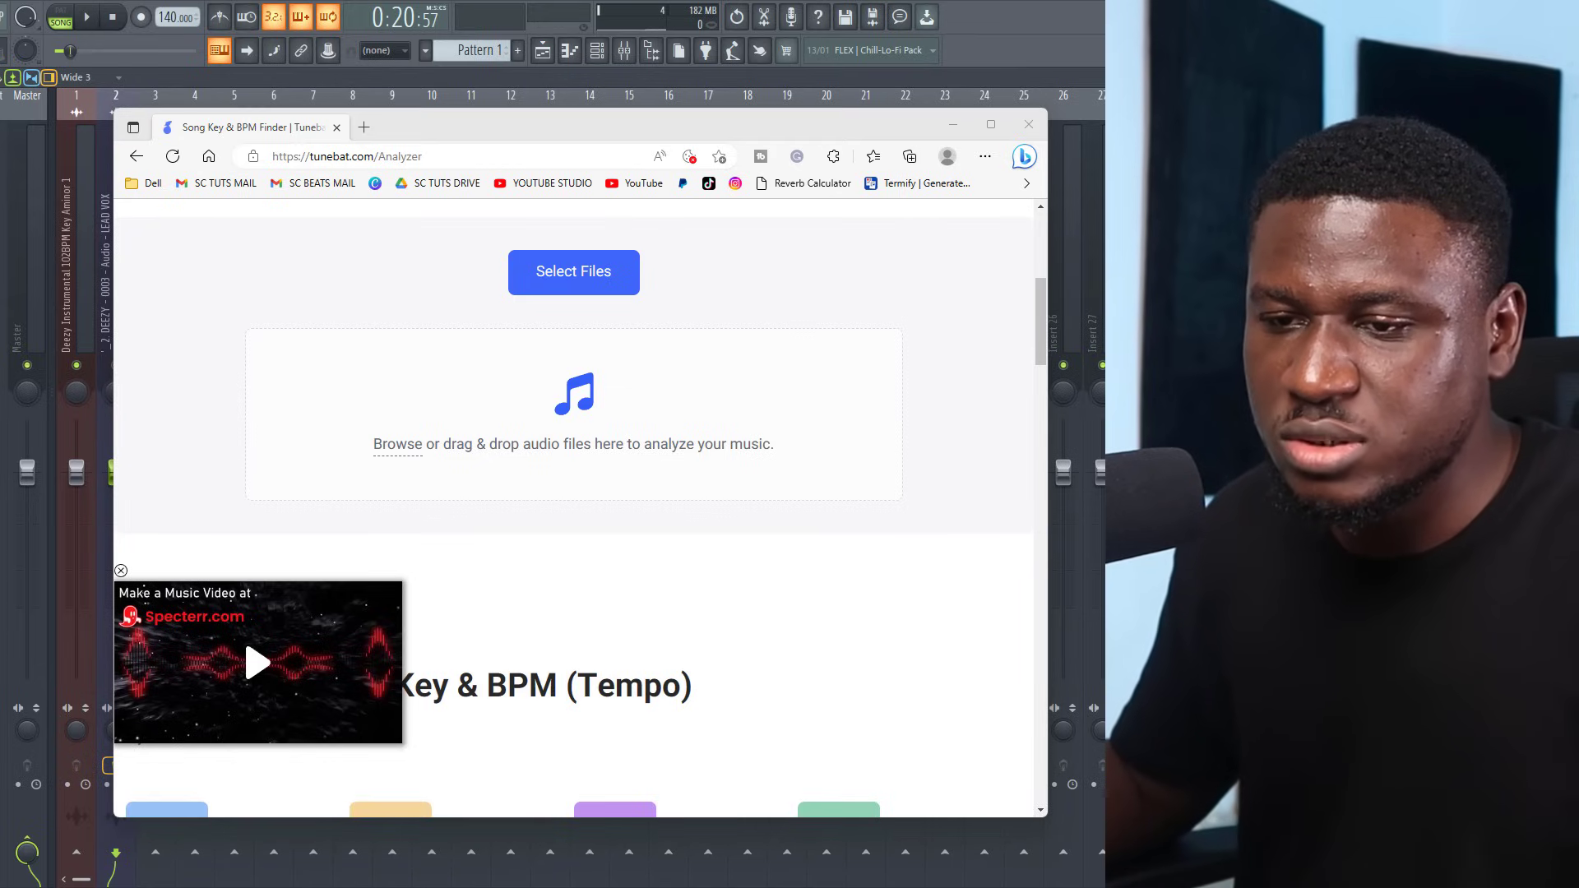
pyautogui.moveTo(612, 411); pyautogui.dragTo(610, 405)
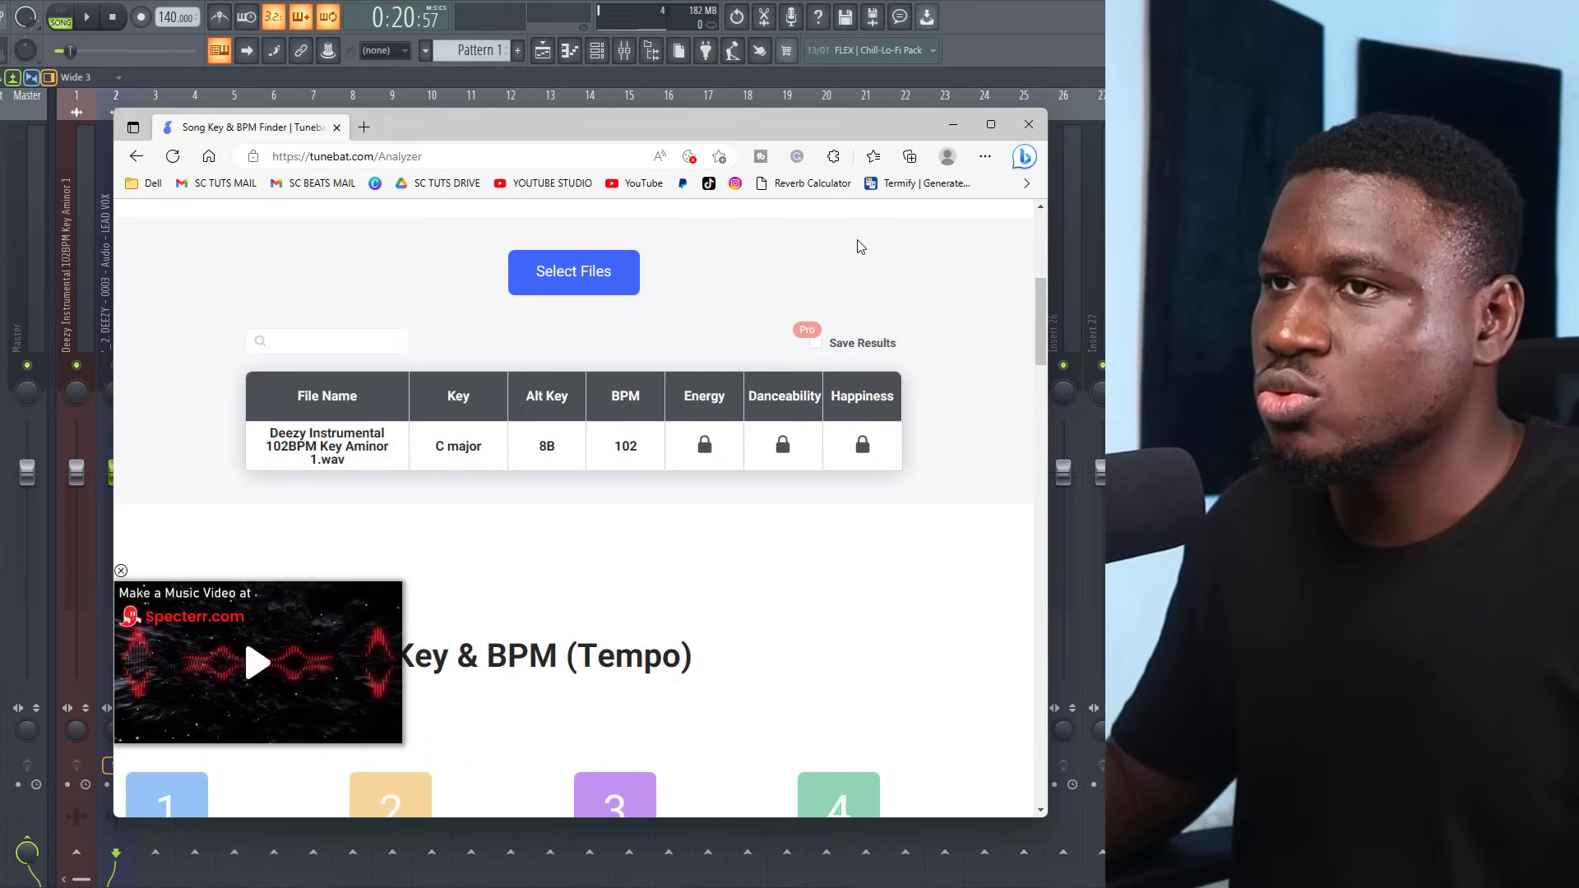
pyautogui.click(951, 129)
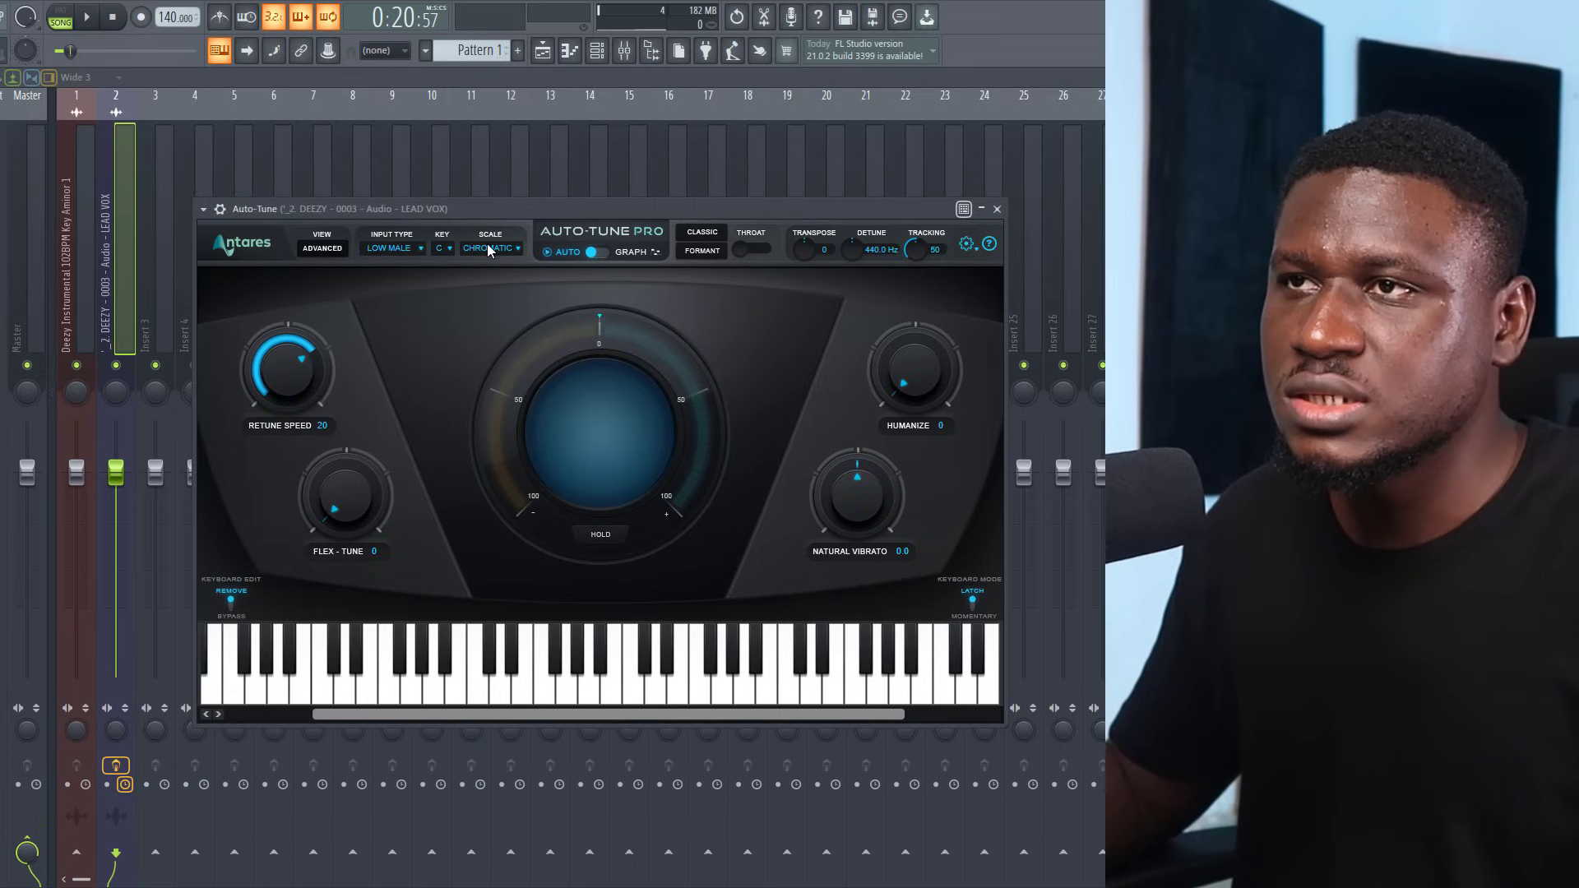
# Set Auto-Tune's scale to Major and its retune speed to 8
pyautogui.click(489, 248)
pyautogui.click(498, 250)
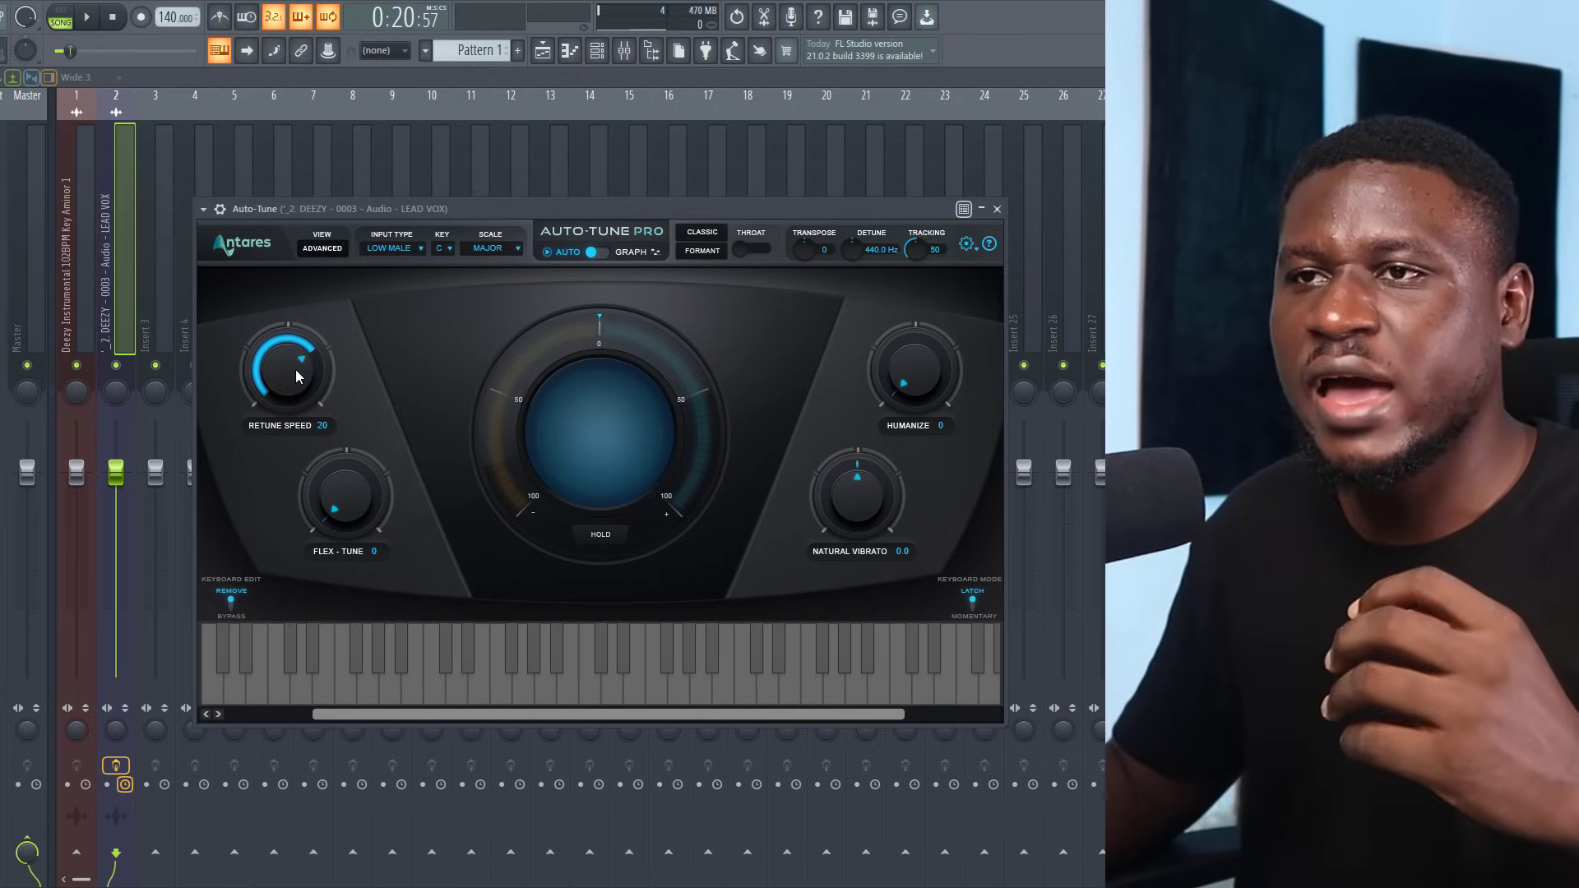
pyautogui.scroll(-5, 295, 369)
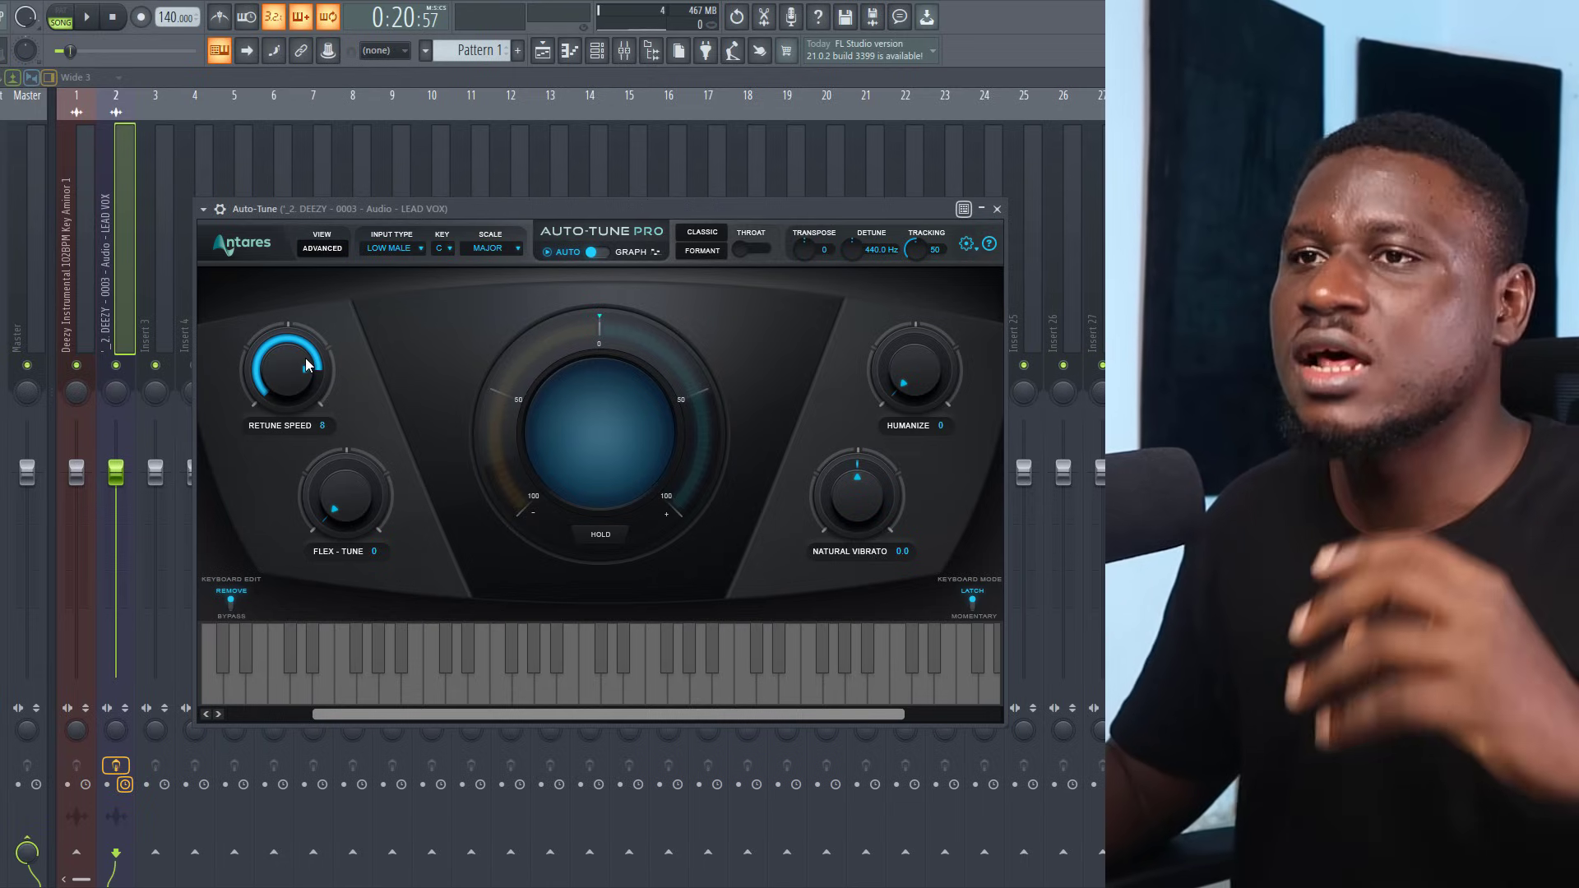
pyautogui.scroll(3, 305, 364)
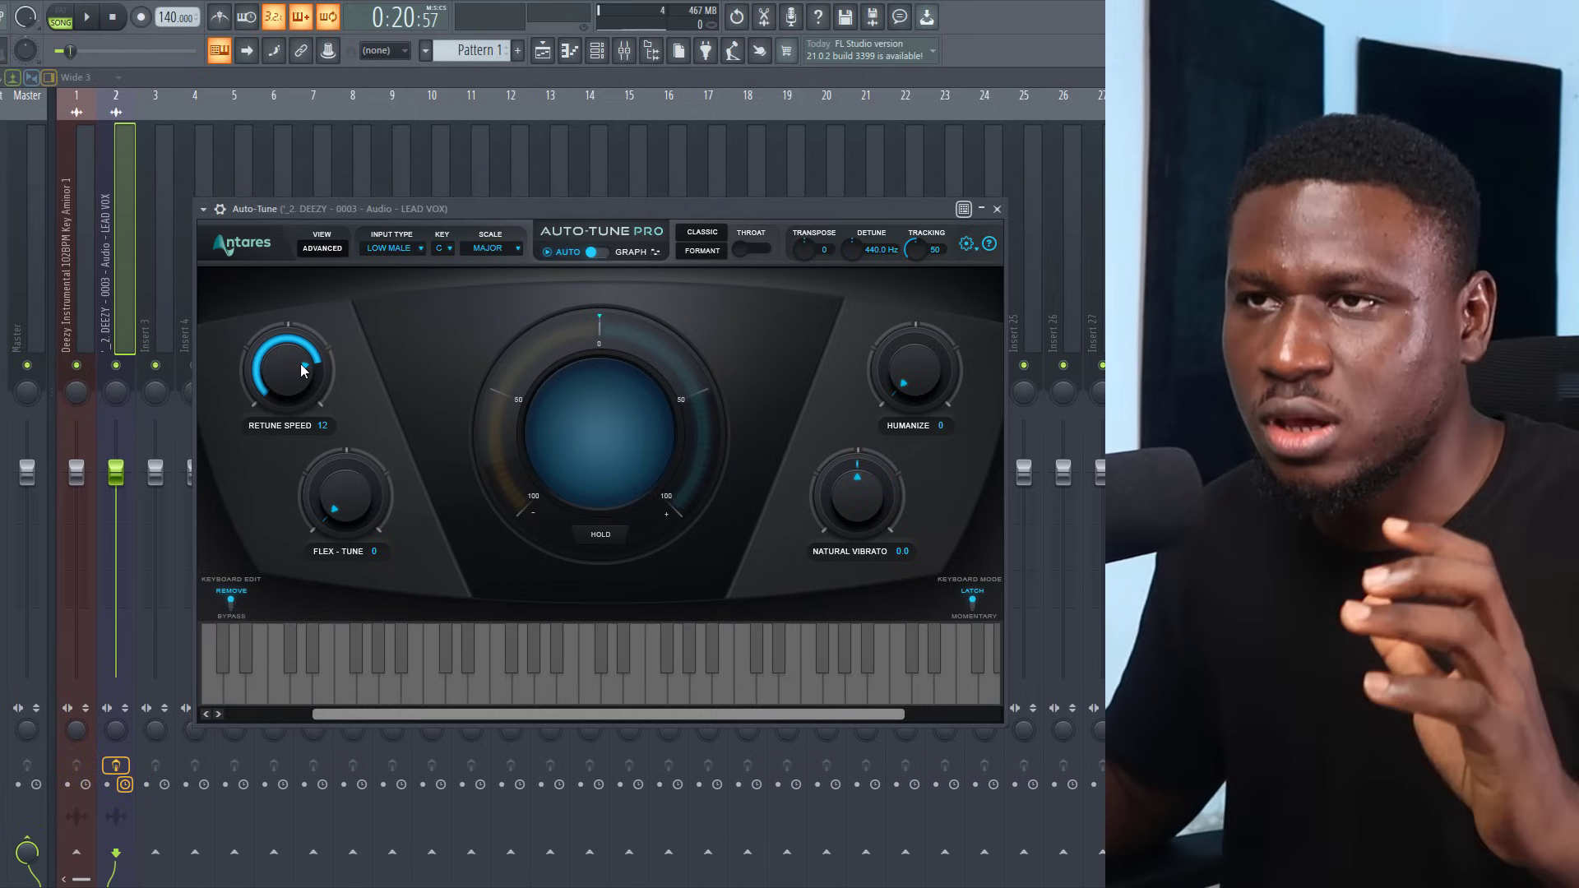
pyautogui.scroll(-1, 309, 368)
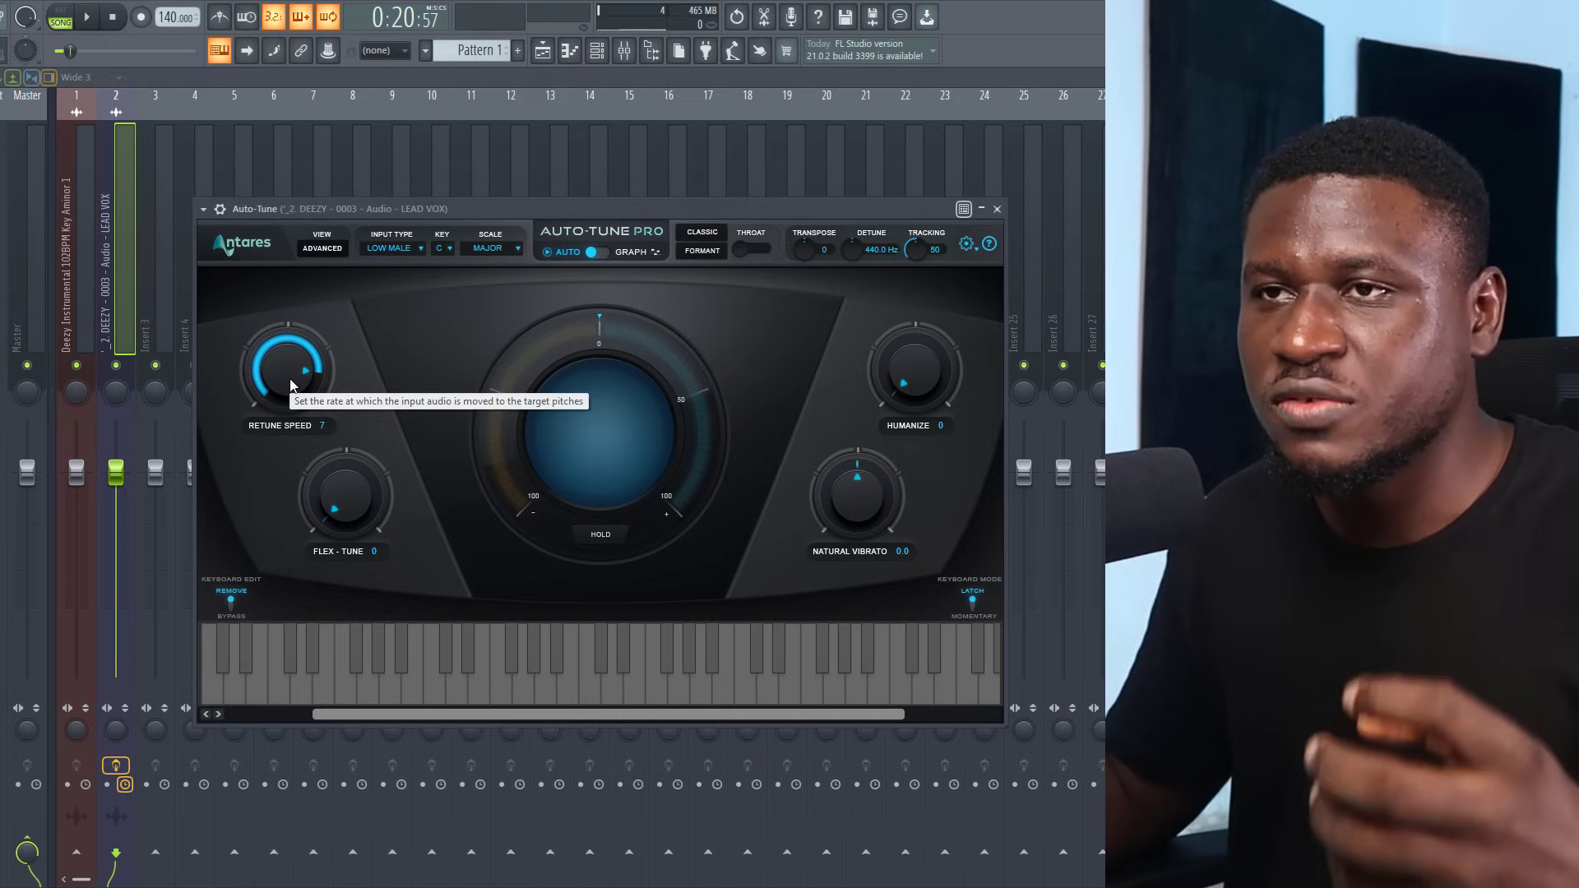
pyautogui.moveTo(289, 379)
pyautogui.mouseDown()
pyautogui.moveTo(297, 423)
pyautogui.moveTo(305, 403)
pyautogui.mouseUp()
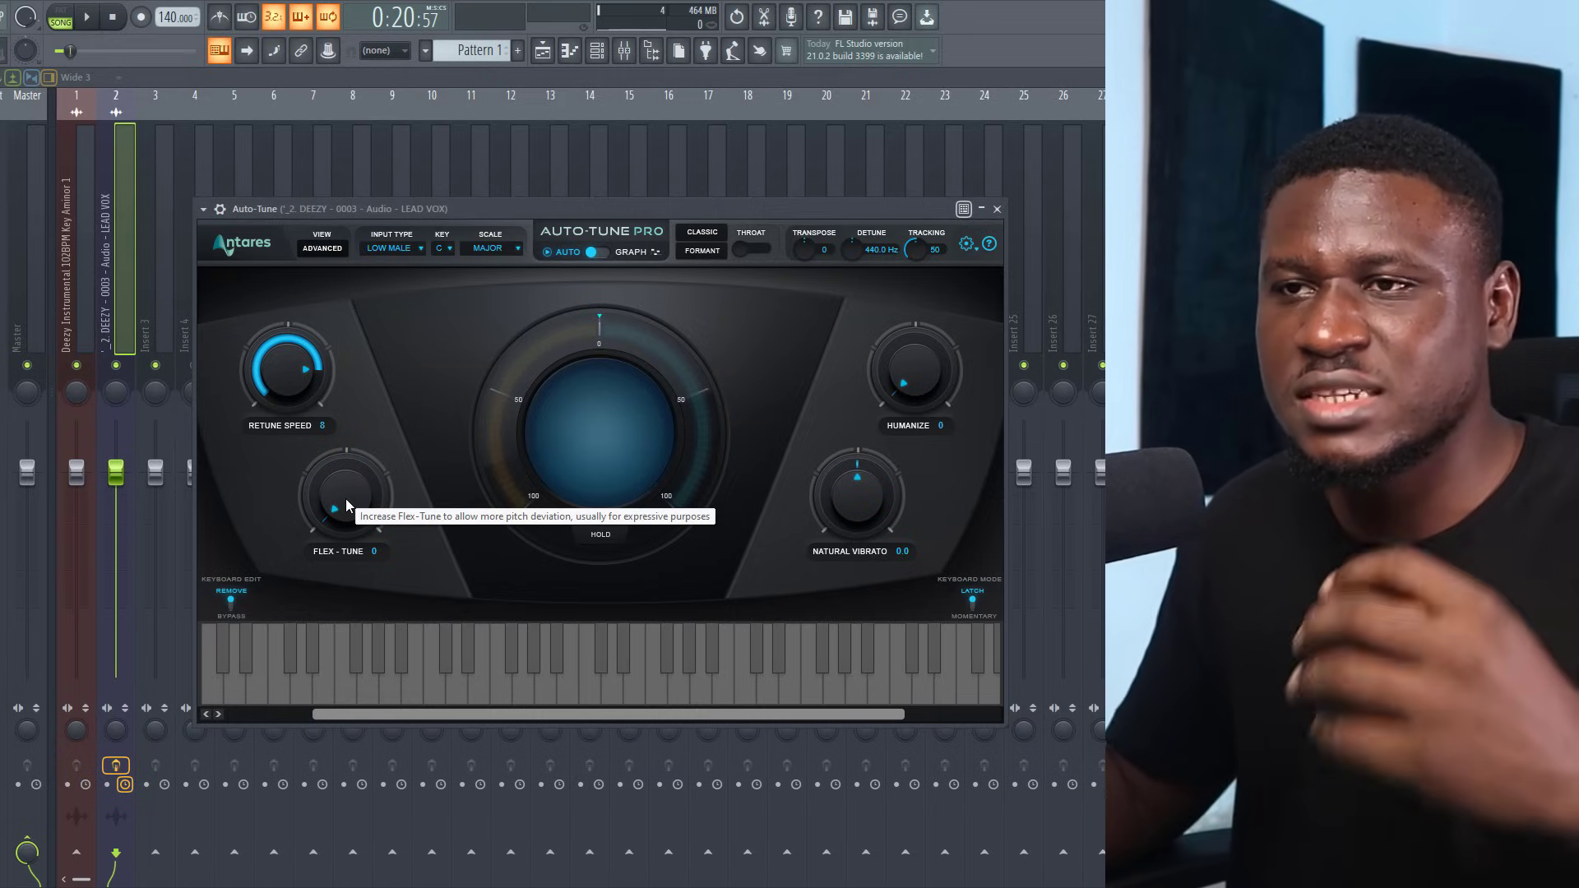
# Set Auto-Tune's Flex-Tune to 32 and Humanize to 40
pyautogui.moveTo(345, 496); pyautogui.dragTo(349, 482)
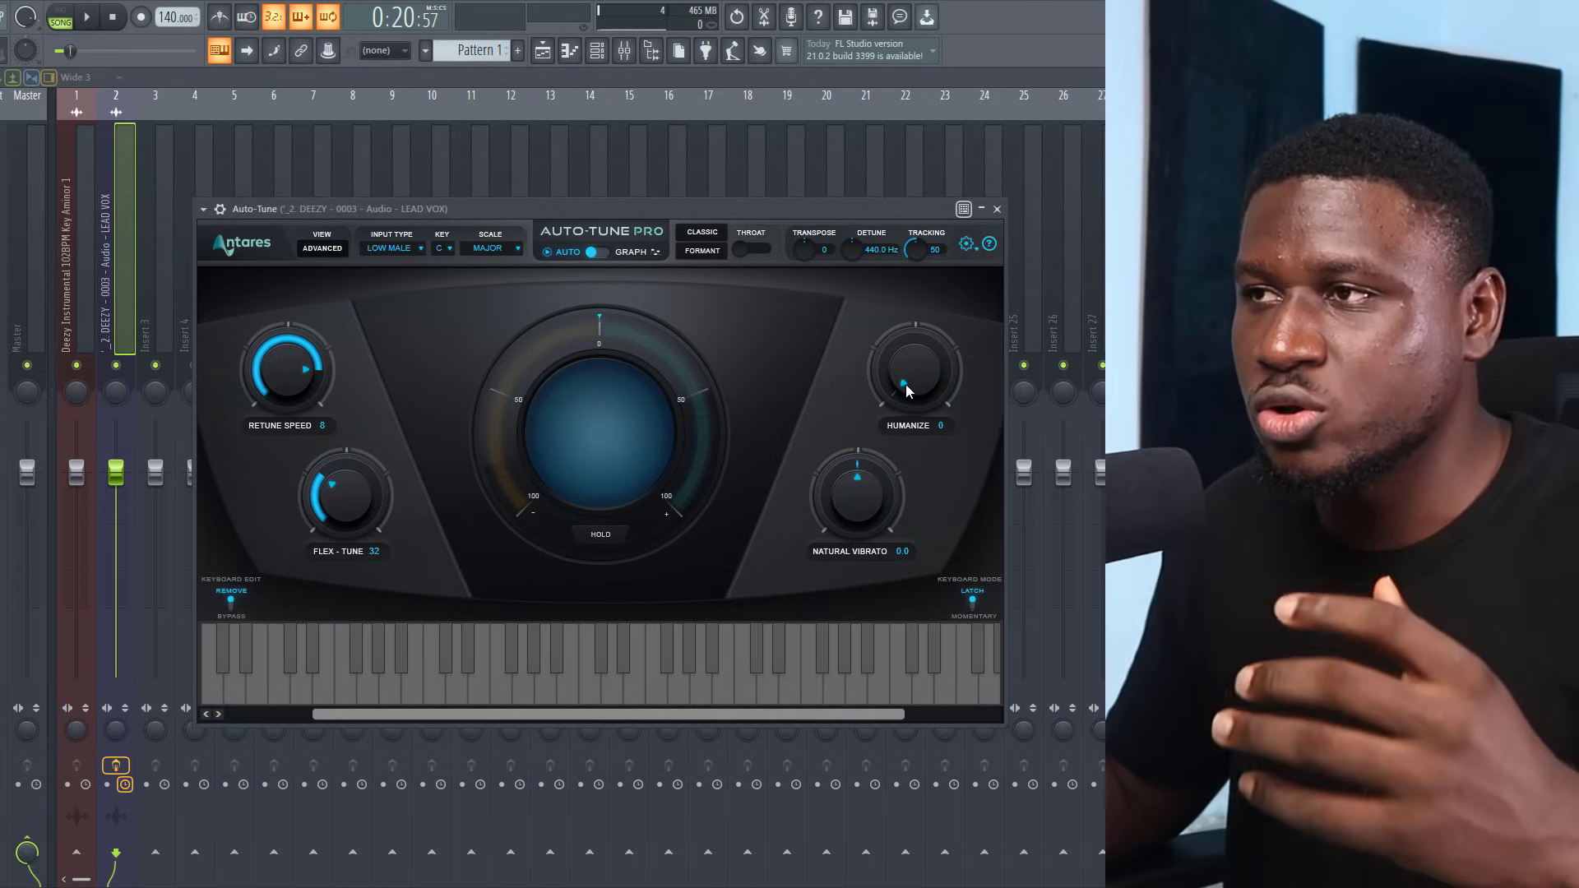
pyautogui.moveTo(905, 383); pyautogui.dragTo(921, 339)
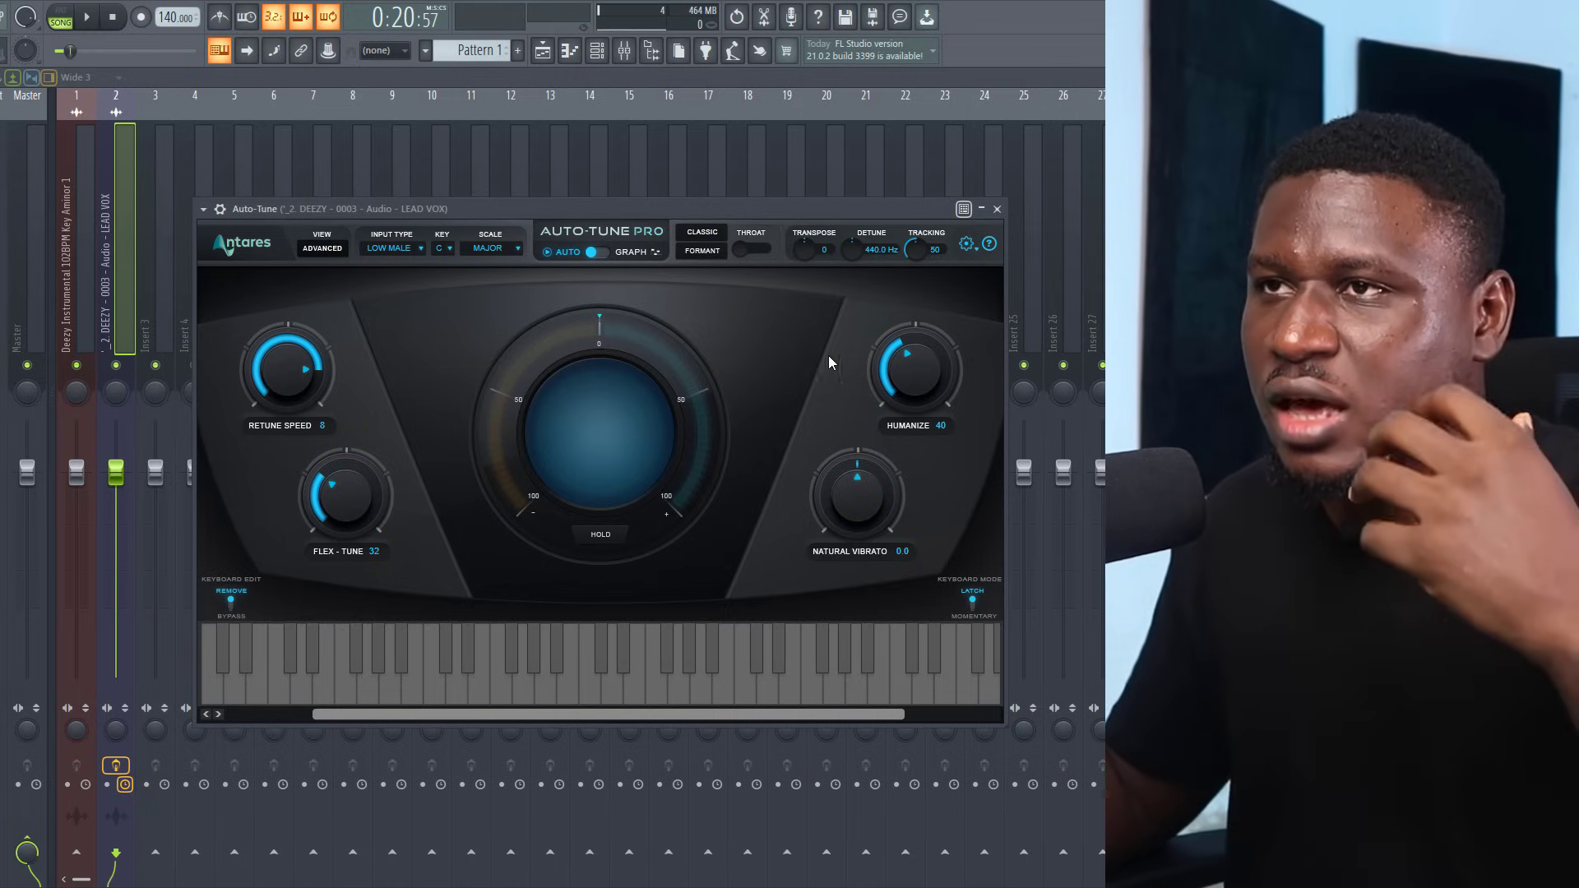
# Show the playlist, move the Auto-Tune window below the audio tracks and reveal the plugin's on switch and mix level
pyautogui.press('F9')
pyautogui.press('F9')
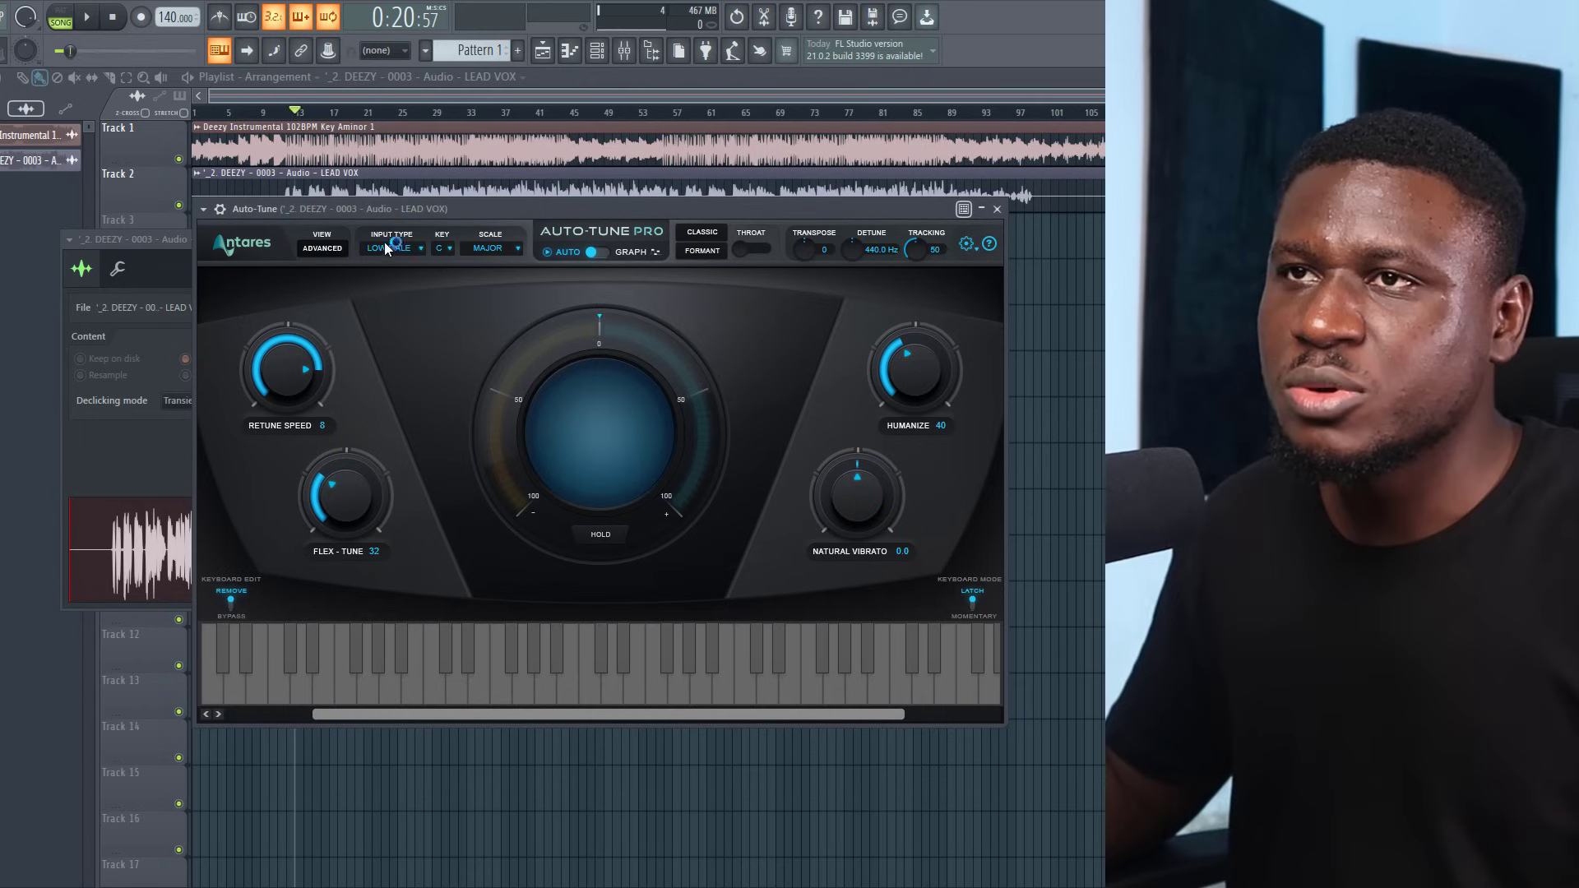
pyautogui.moveTo(388, 208); pyautogui.dragTo(543, 265)
pyautogui.click(375, 267)
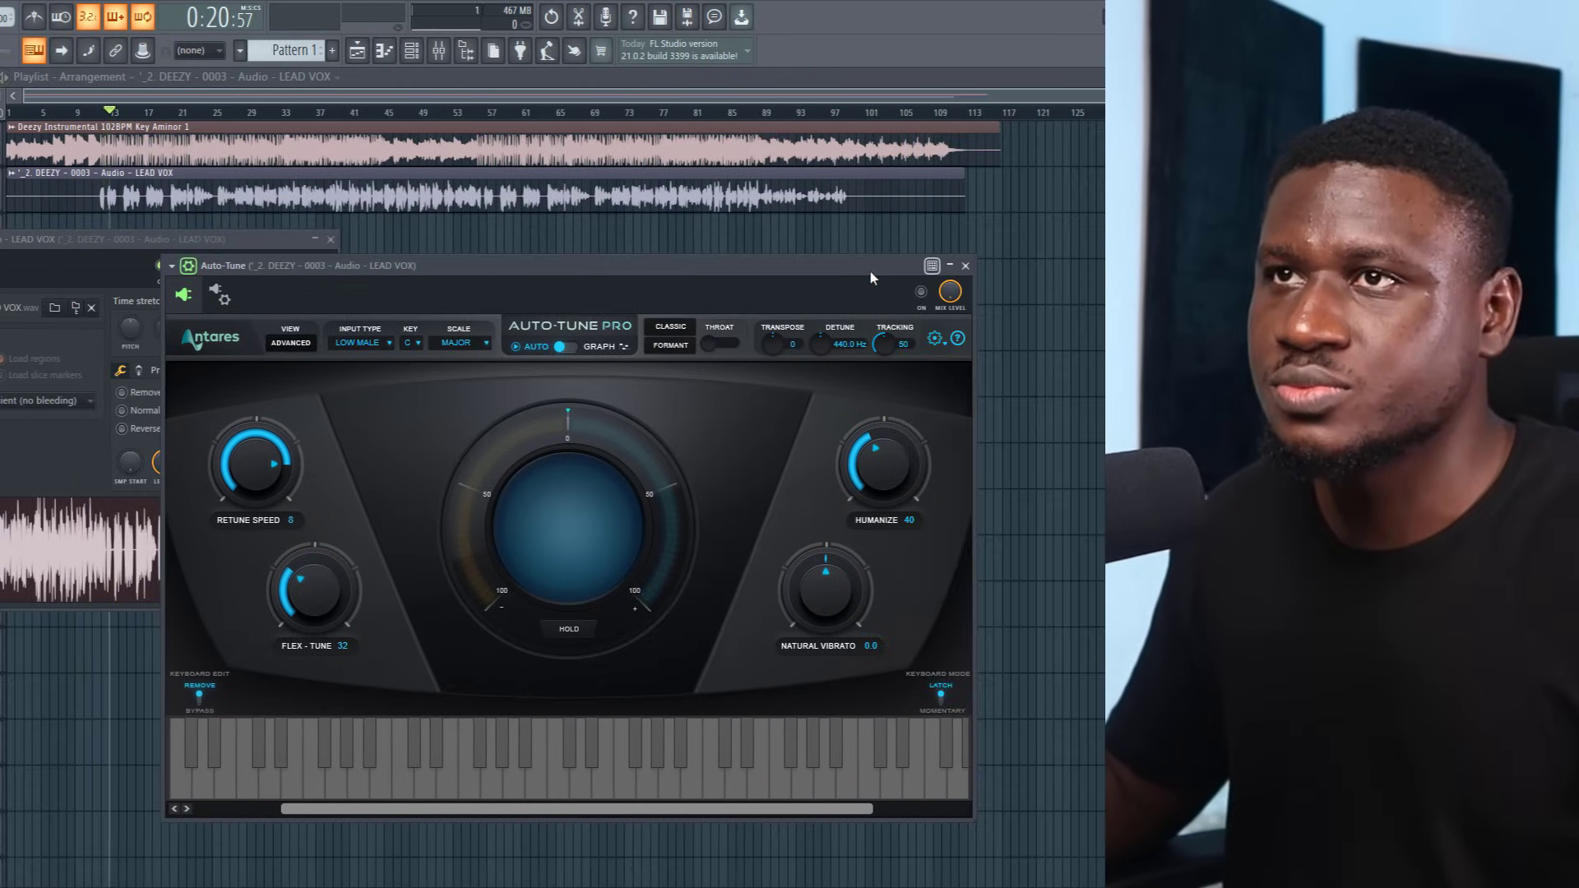
# Play the song with Auto-Tune bypassed to hear the dry lead vocal, and close the vocal clip's channel settings
pyautogui.press('space')
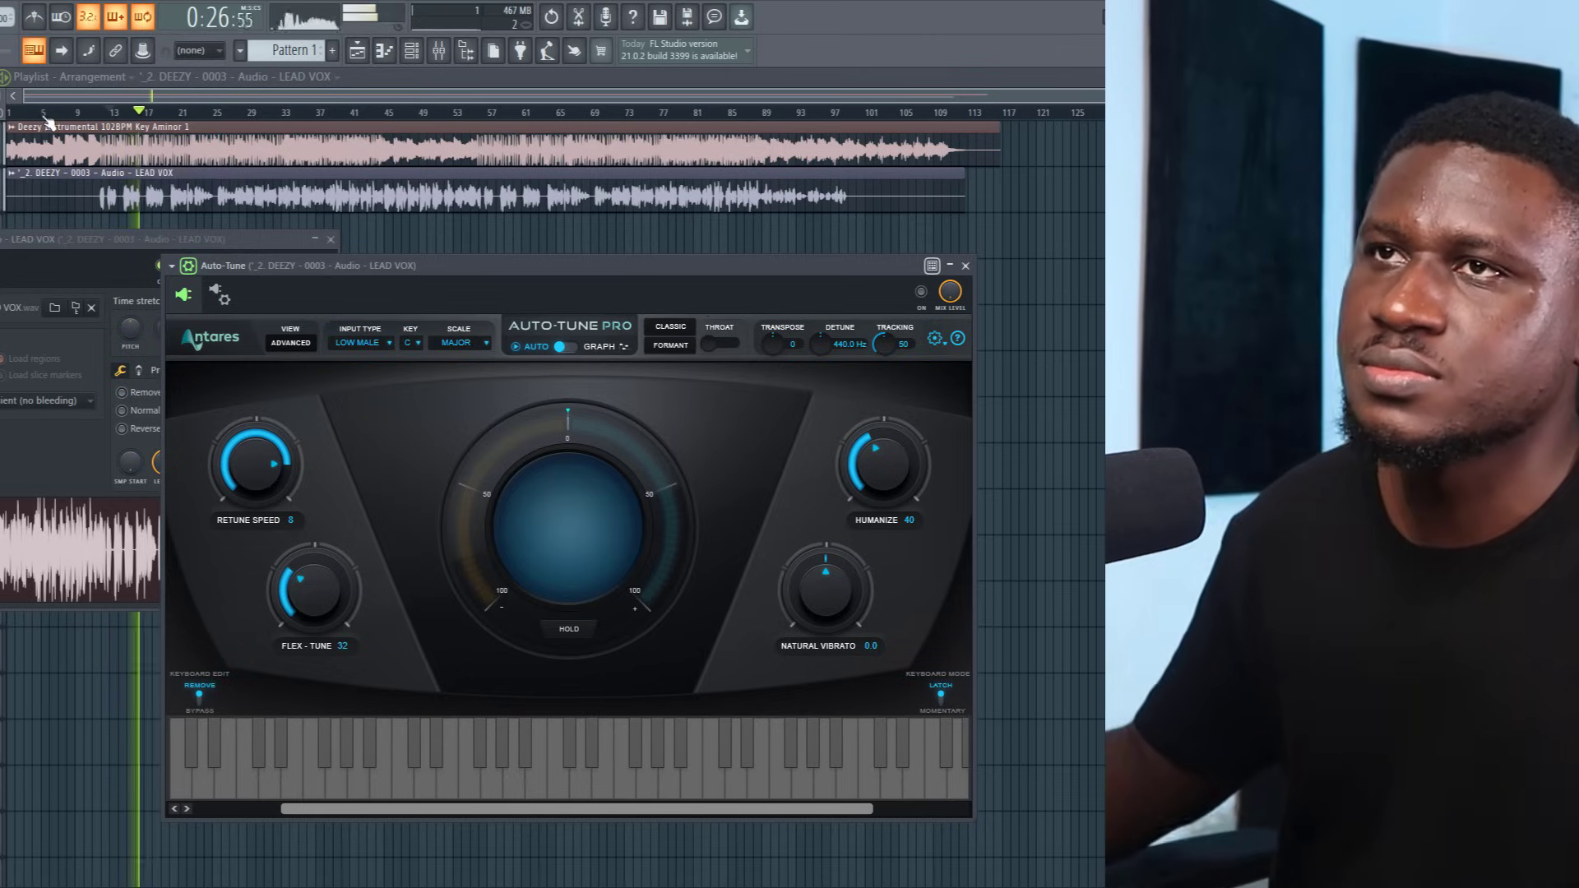
pyautogui.scroll(2, 47, 119)
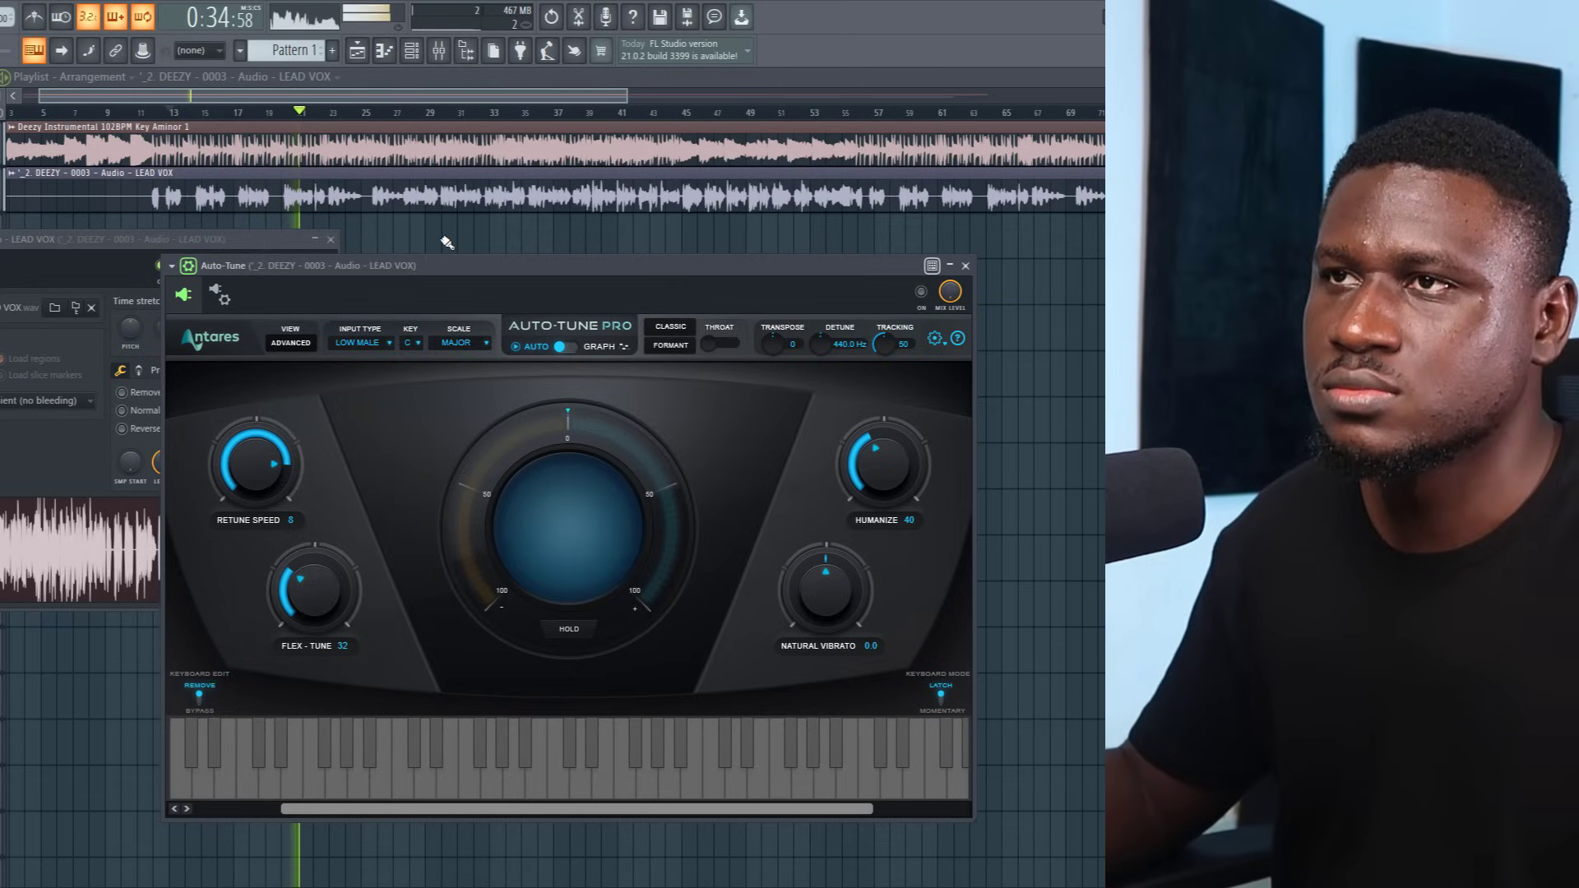
pyautogui.click(330, 239)
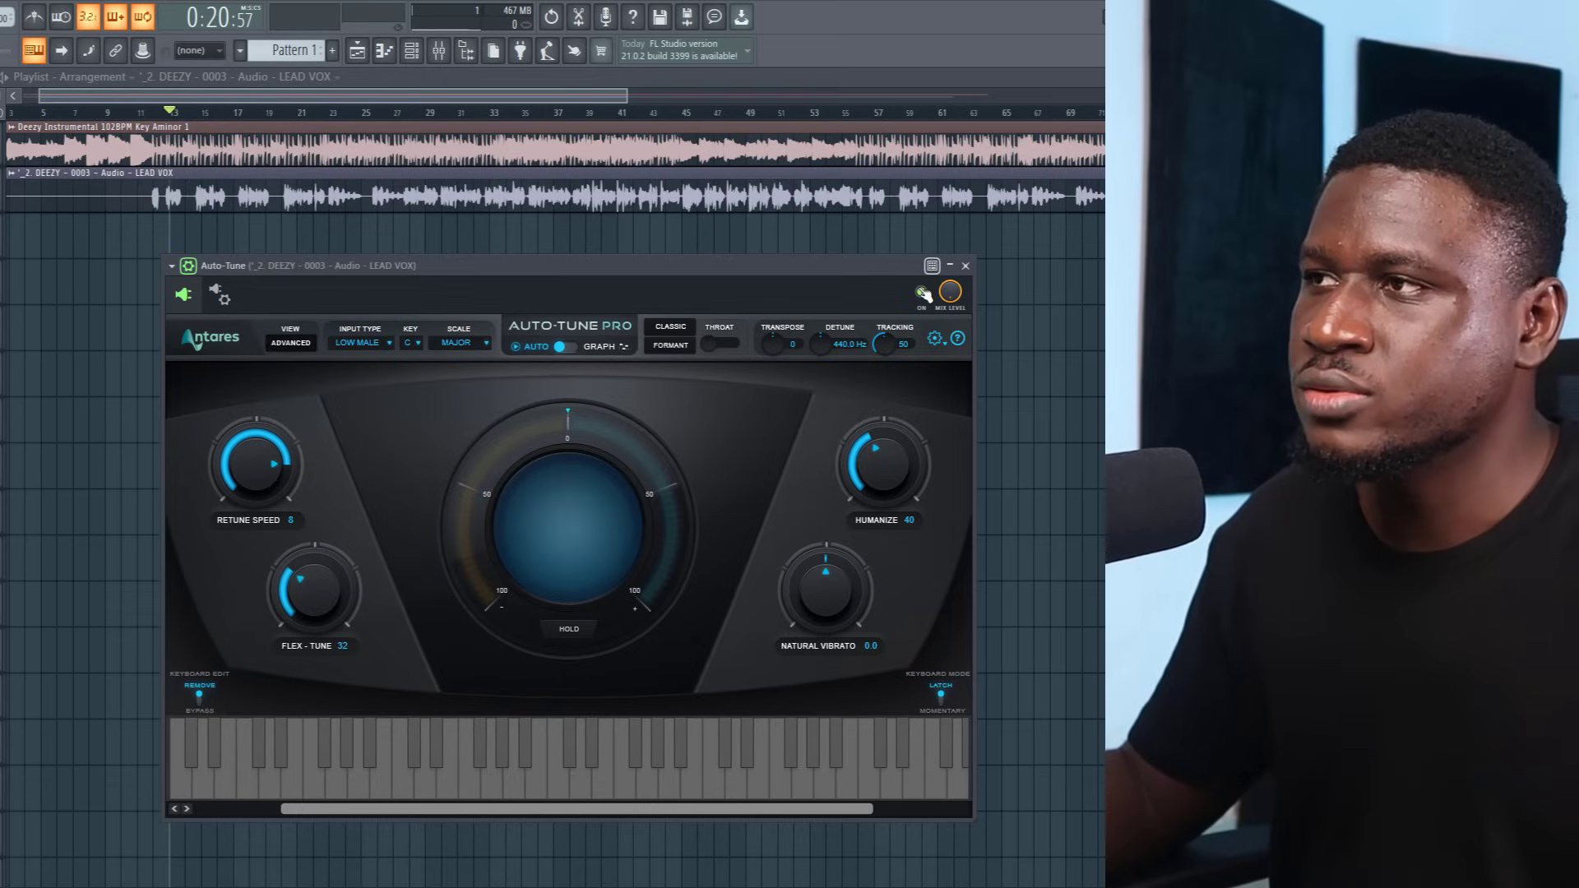
# Play the same passage with Auto-Tune enabled to hear the tuned lead vocal
pyautogui.moveTo(808, 266); pyautogui.dragTo(752, 263)
pyautogui.press('space')
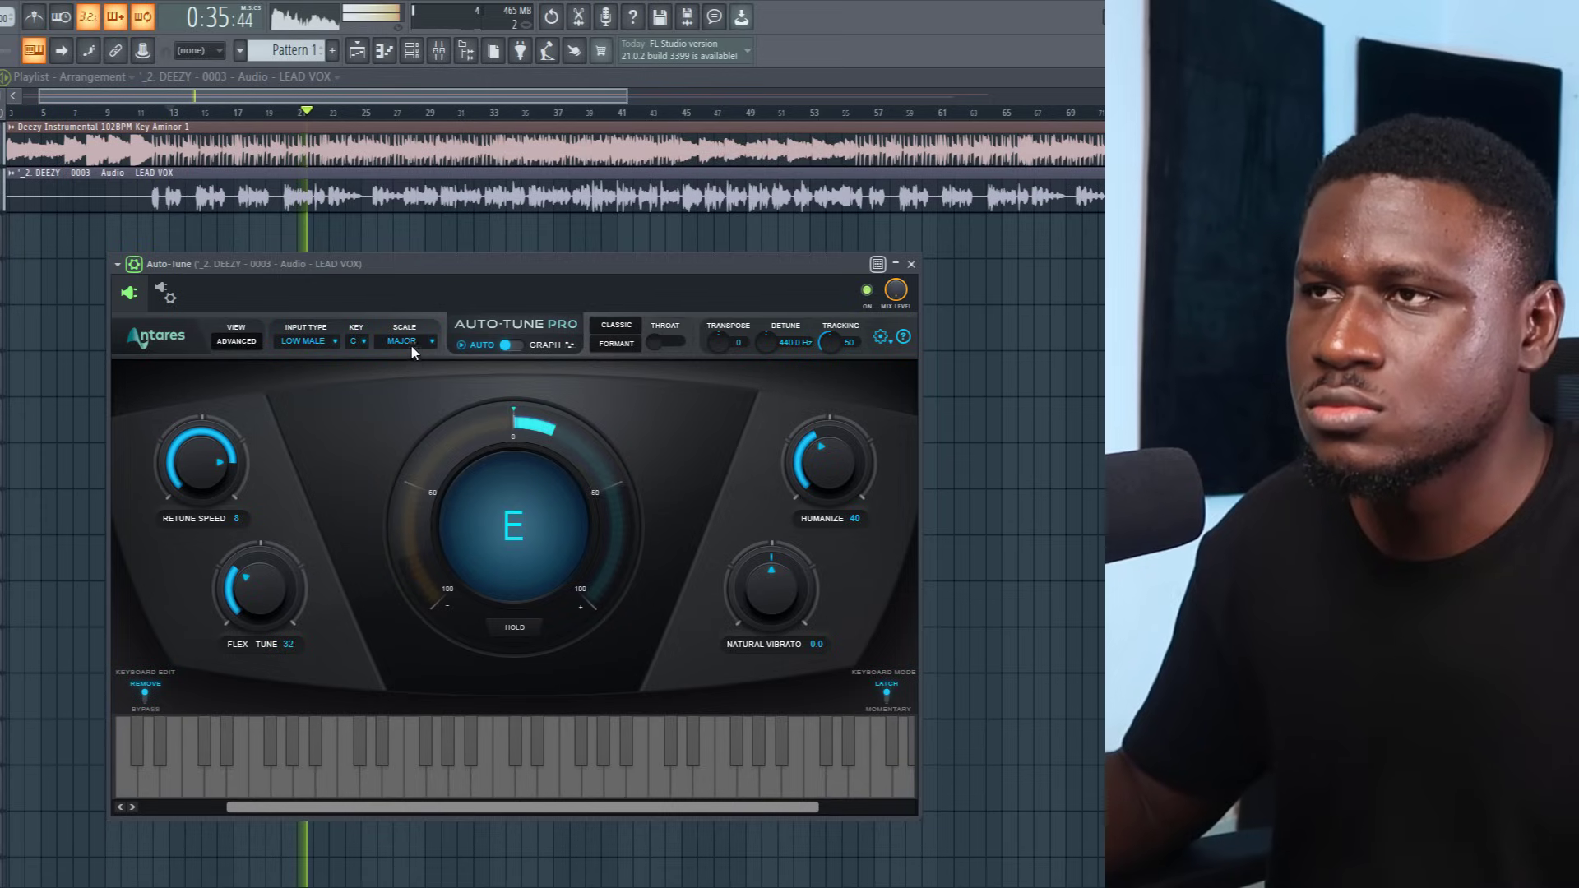
pyautogui.press('space')
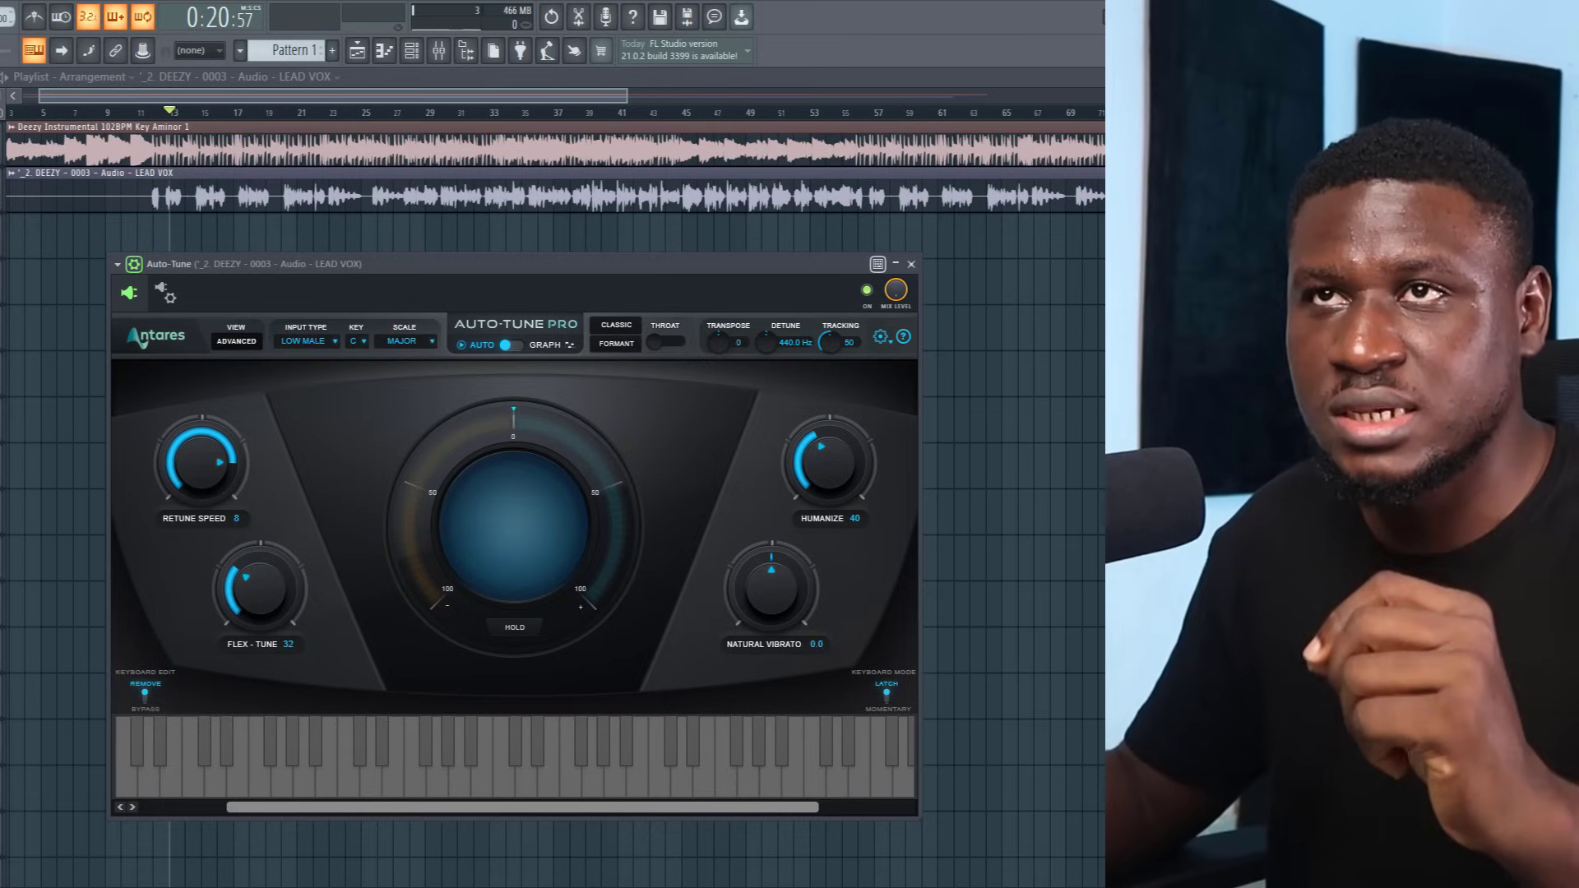
# Lower the project tempo to match the instrumental's 102 BPM
pyautogui.moveTo(5, 16); pyautogui.dragTo(5, 66)
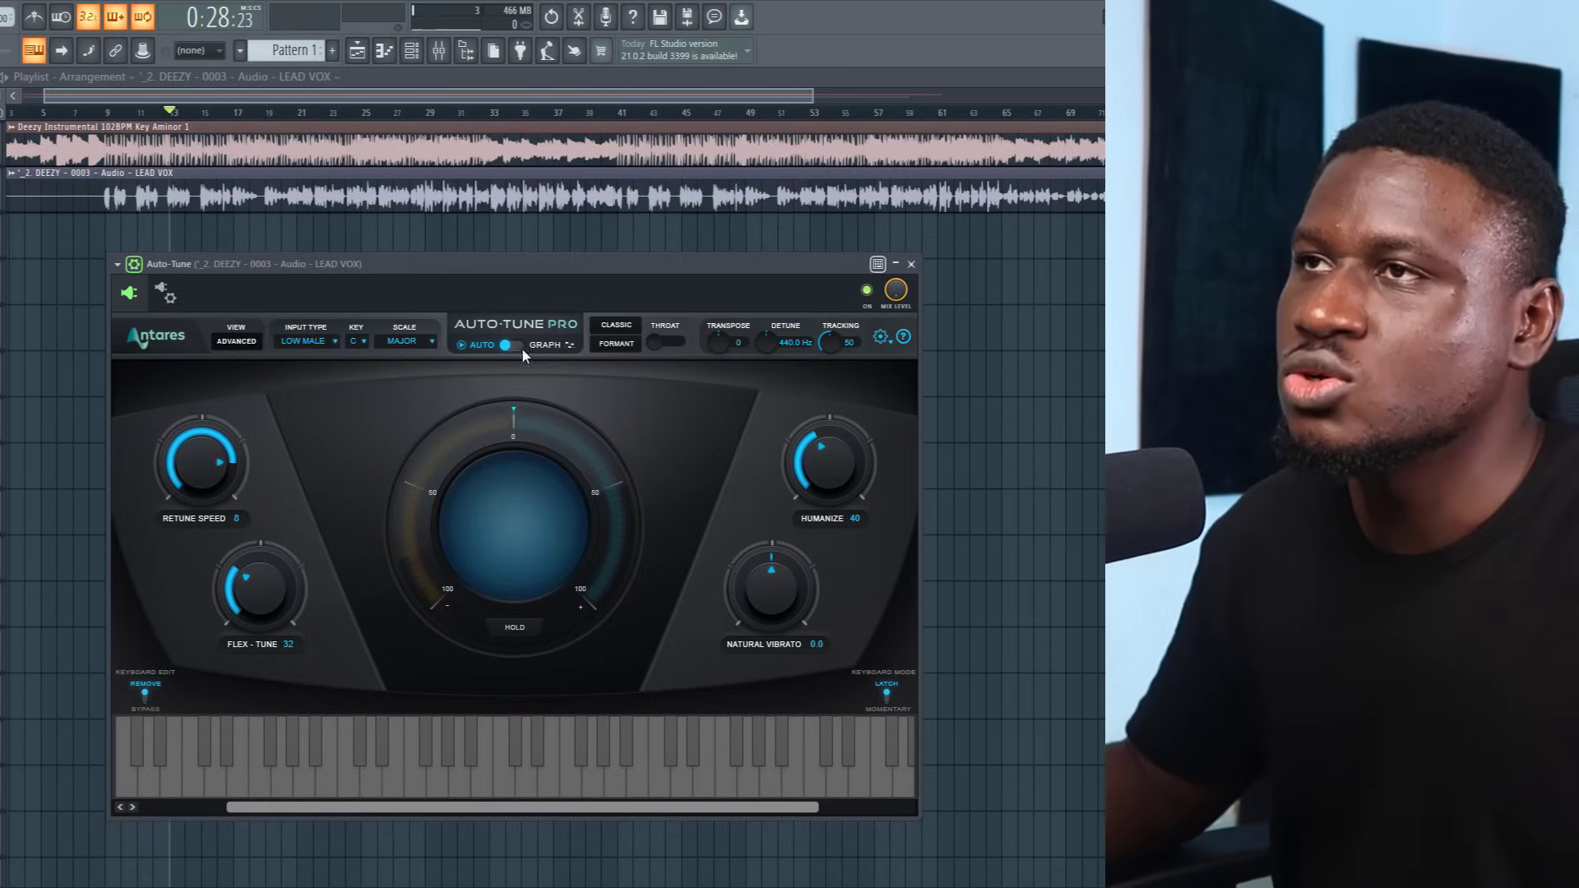
pyautogui.doubleClick(319, 186)
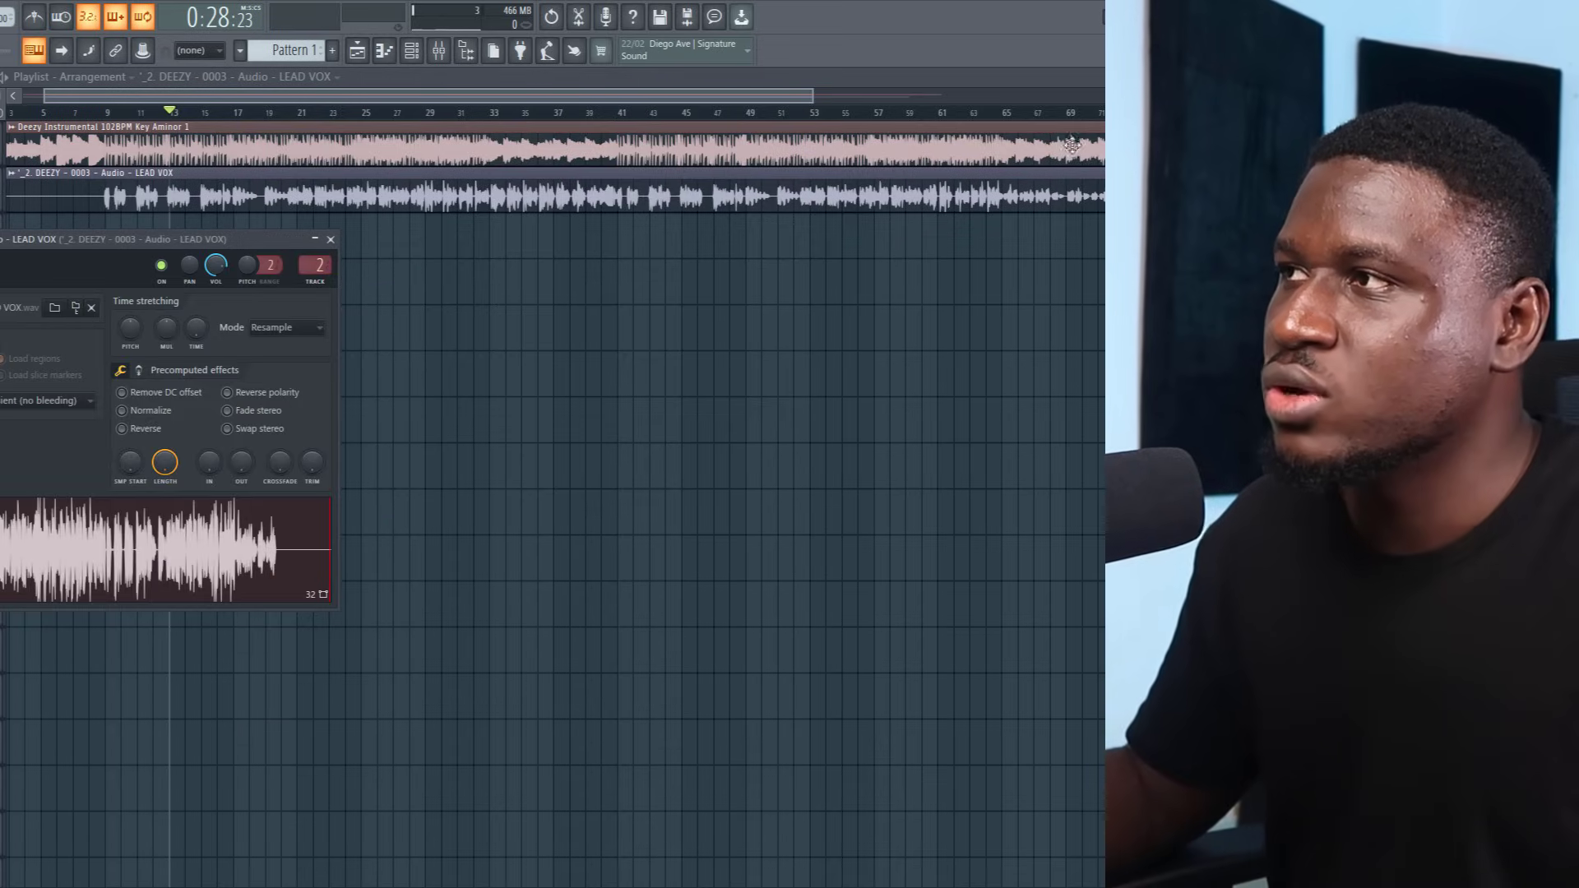
pyautogui.press('Escape')
# Examine how the instrumental and lead vocal waveforms line up with the playlist grid around bars 13 to 16
pyautogui.scroll(4, 611, 197)
pyautogui.scroll(5, 28, 248)
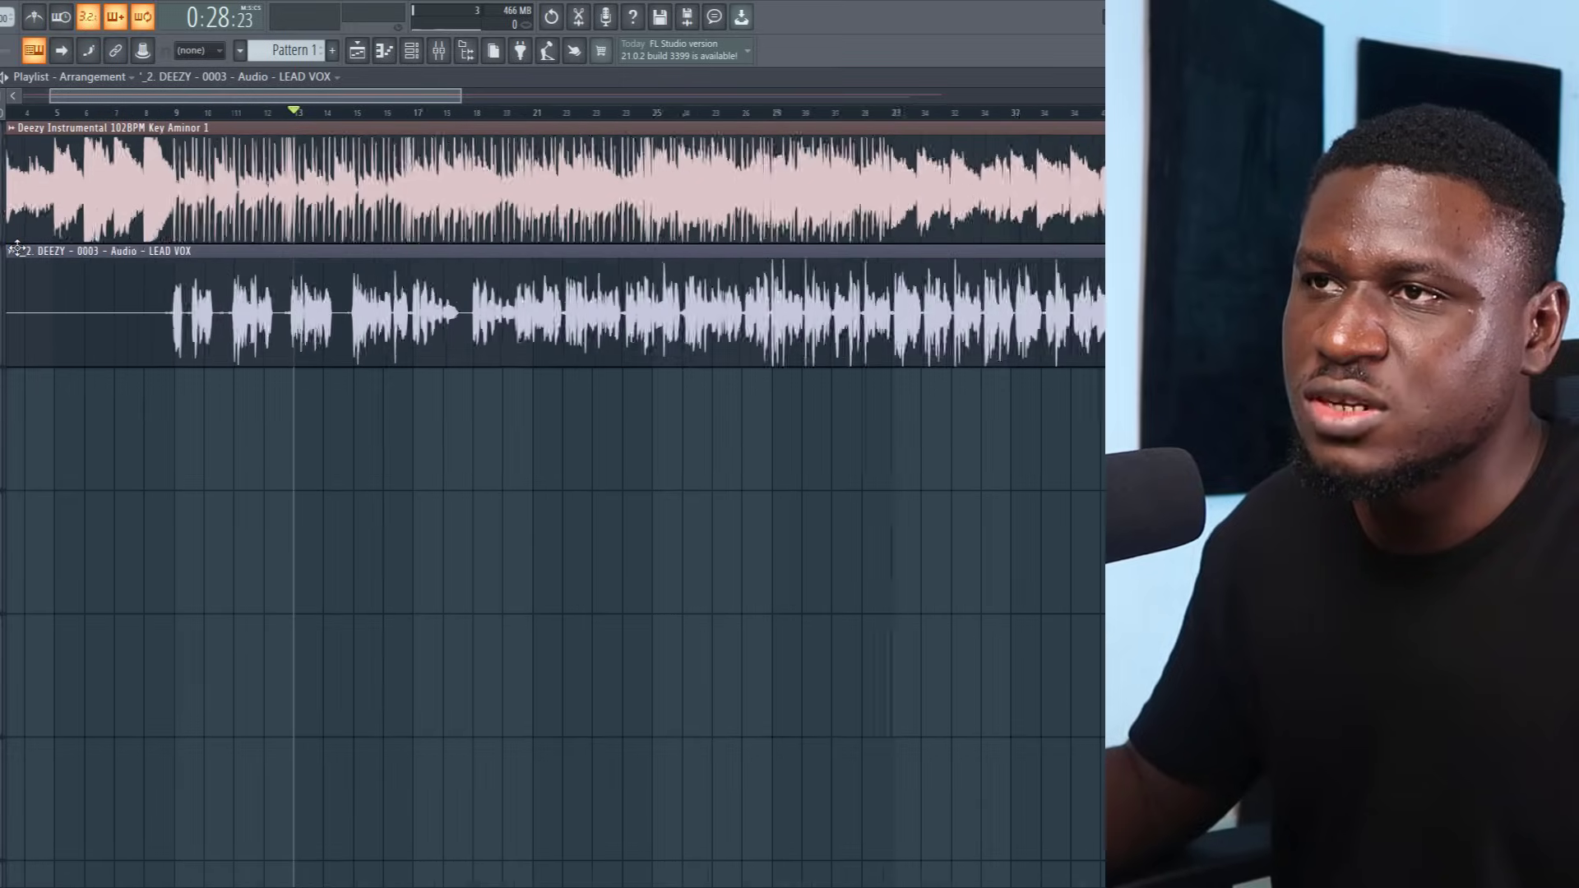
pyautogui.scroll(2, 164, 276)
pyautogui.scroll(5, 407, 329)
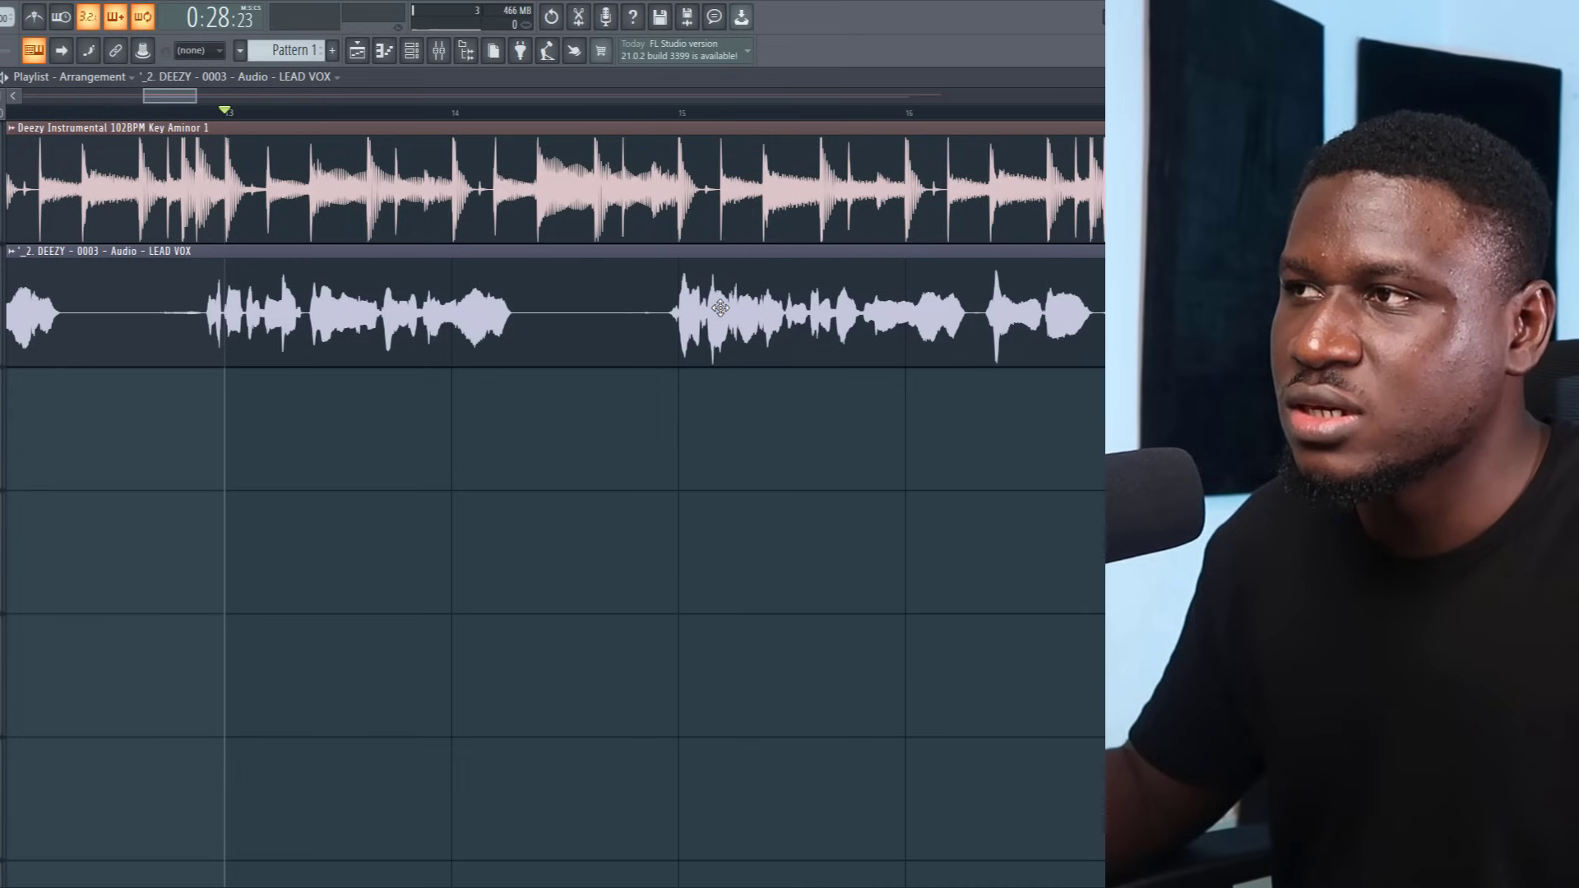
pyautogui.scroll(3, 721, 307)
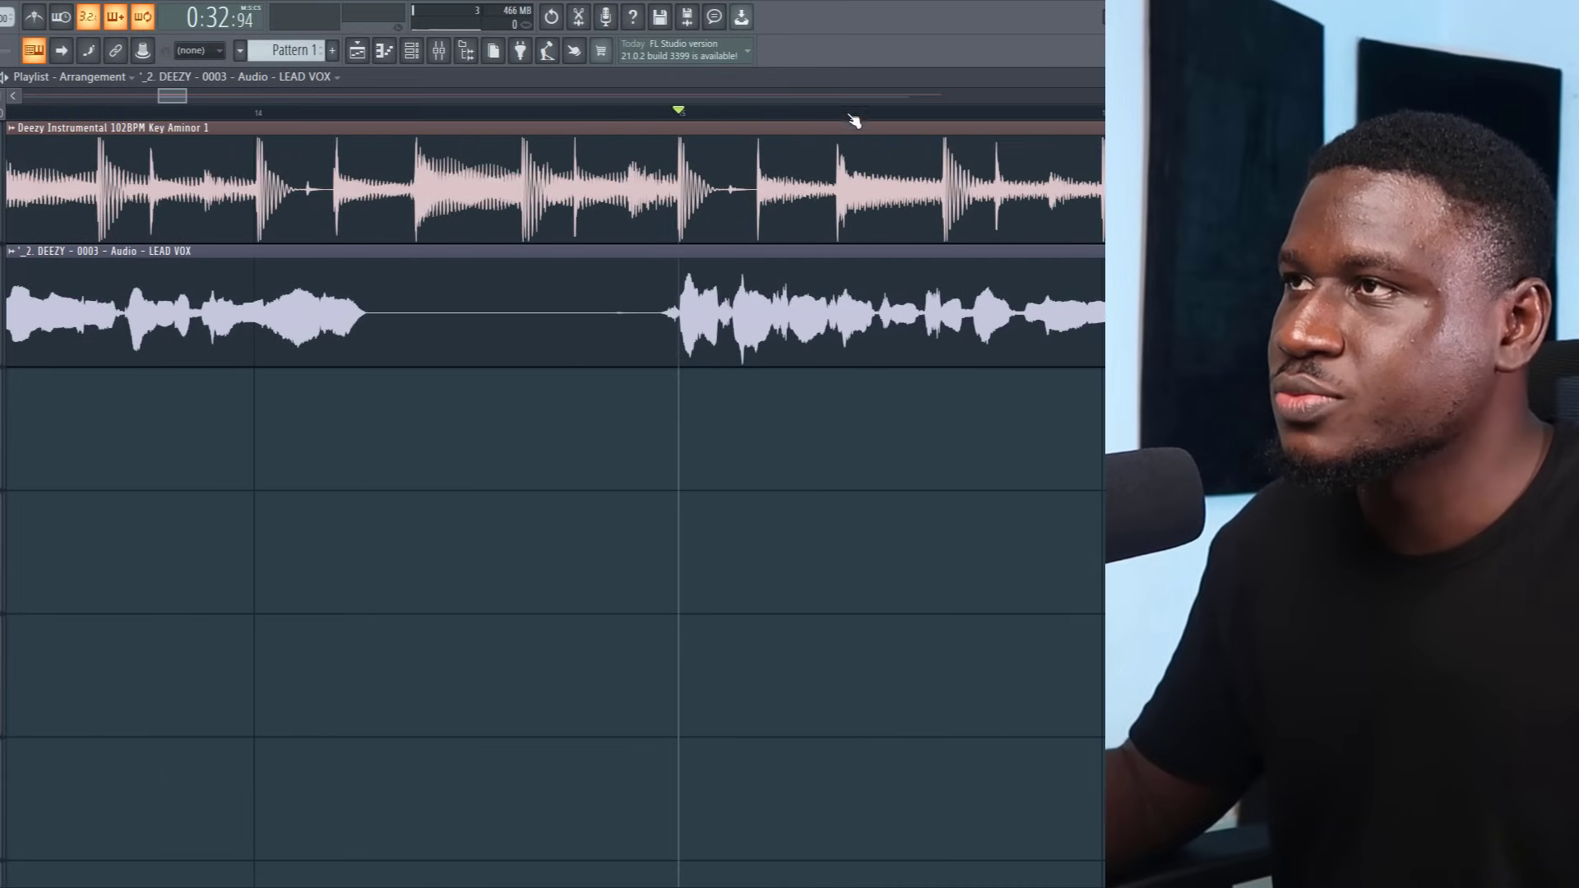
pyautogui.moveTo(157, 92); pyautogui.dragTo(184, 102)
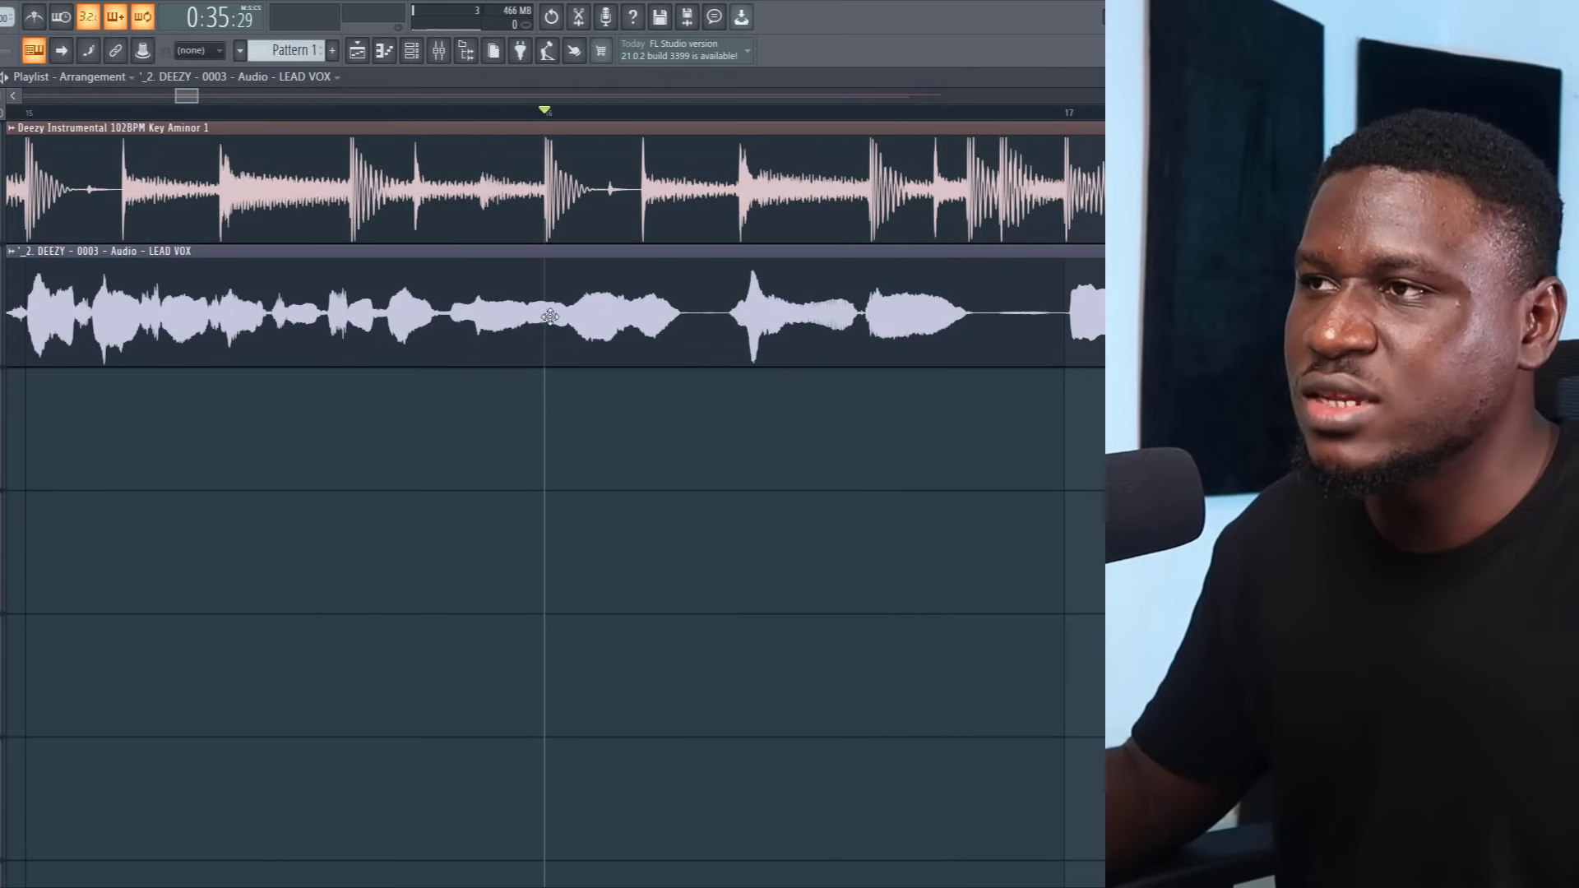
pyautogui.scroll(-6, 544, 371)
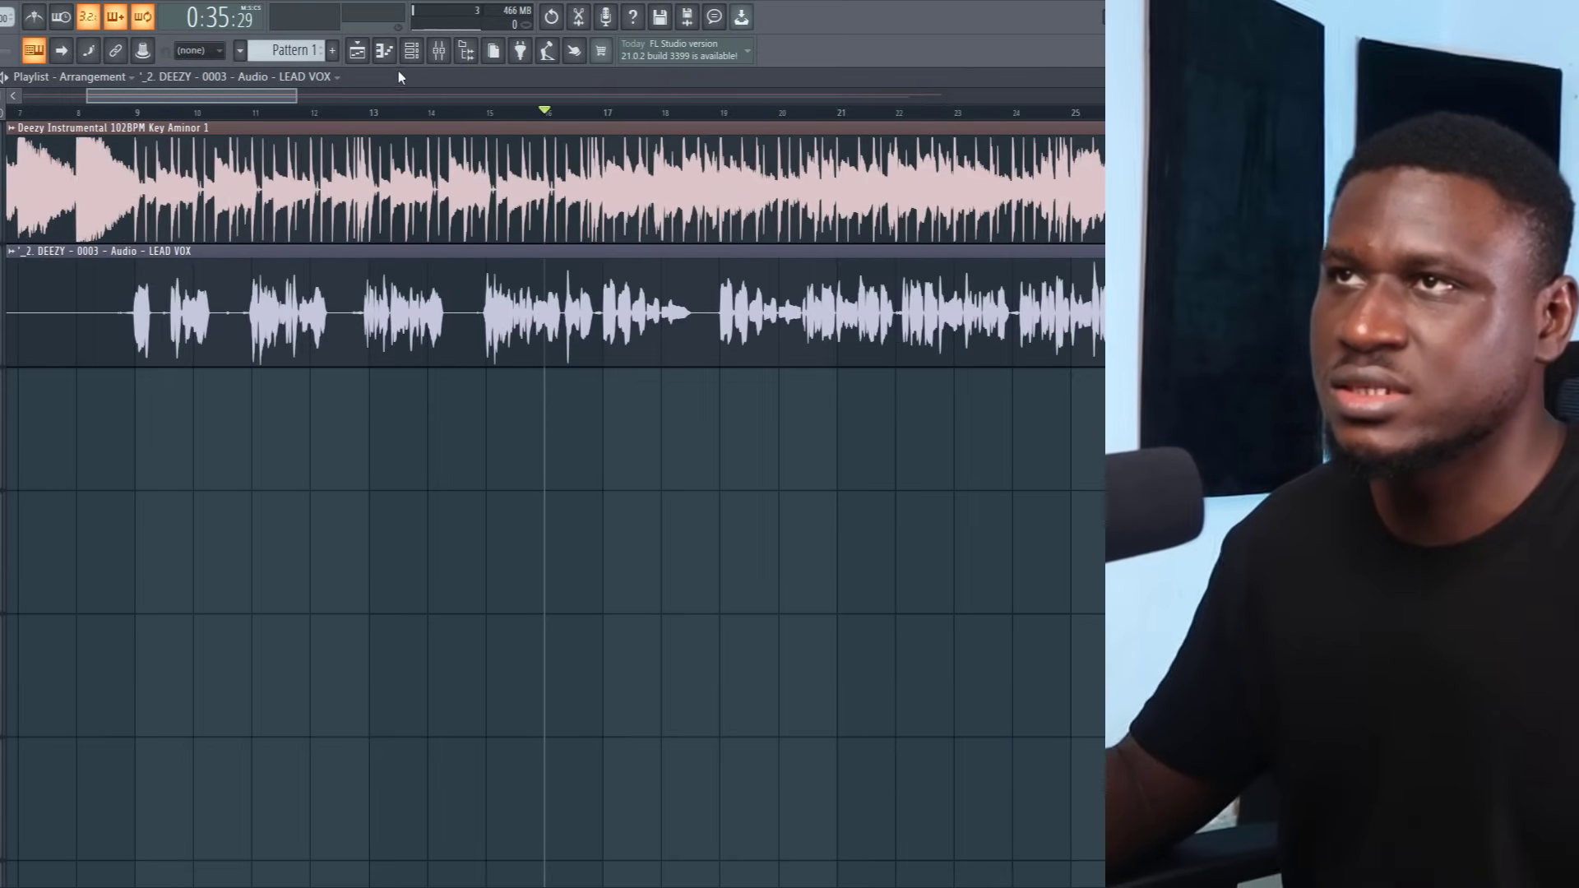
# Add Fruity Compressor to the lead vocal's second effect slot and place its window over the playlist
pyautogui.click(449, 52)
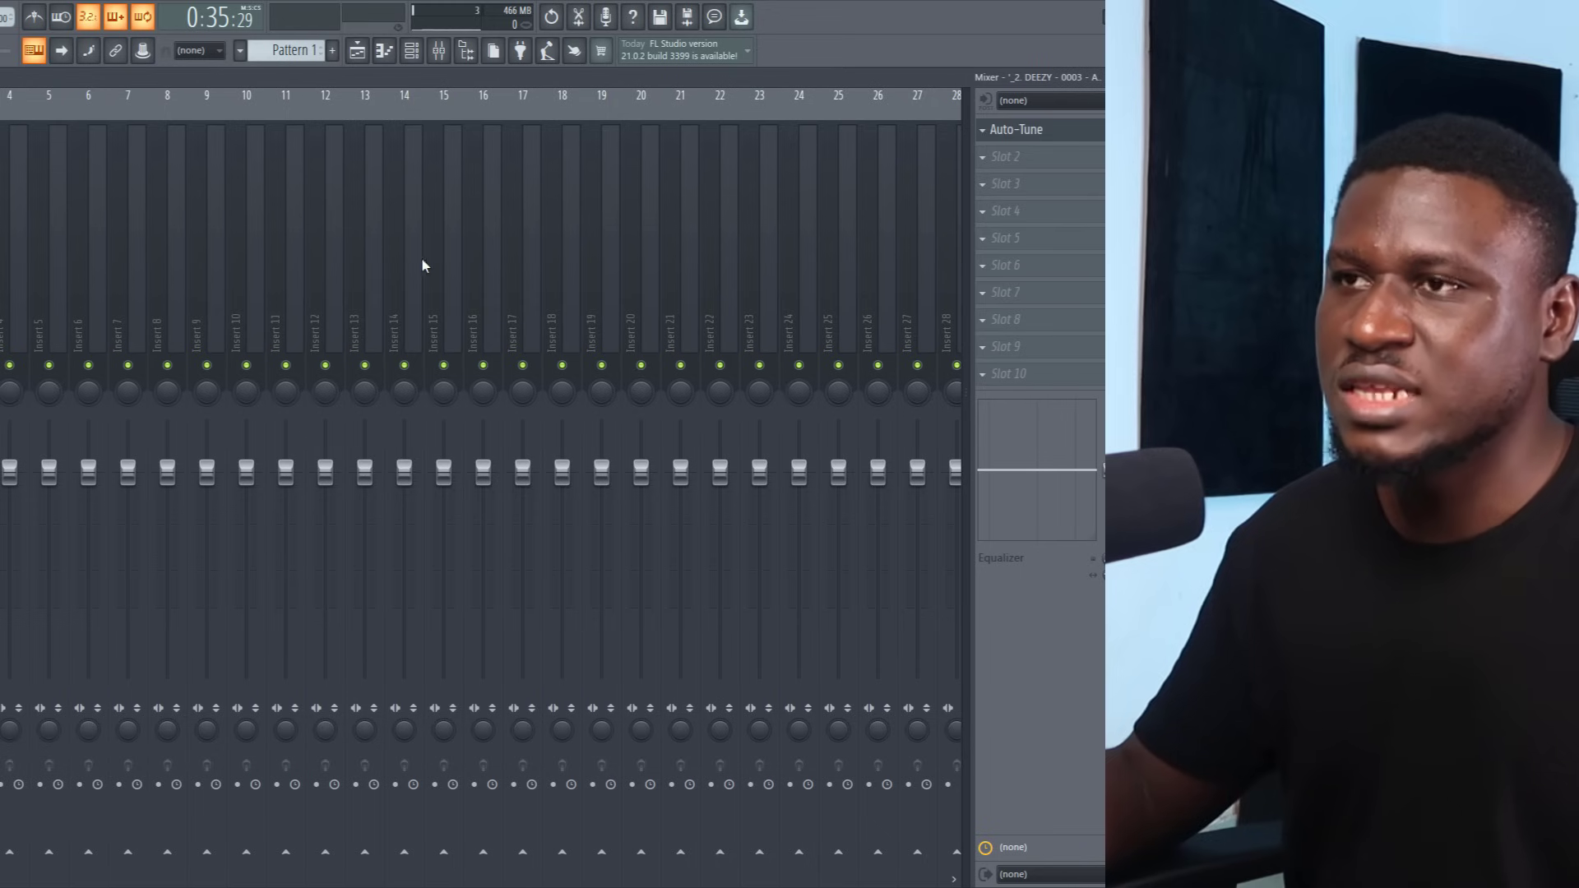
pyautogui.click(1039, 158)
pyautogui.moveTo(989, 189)
pyautogui.click(803, 570)
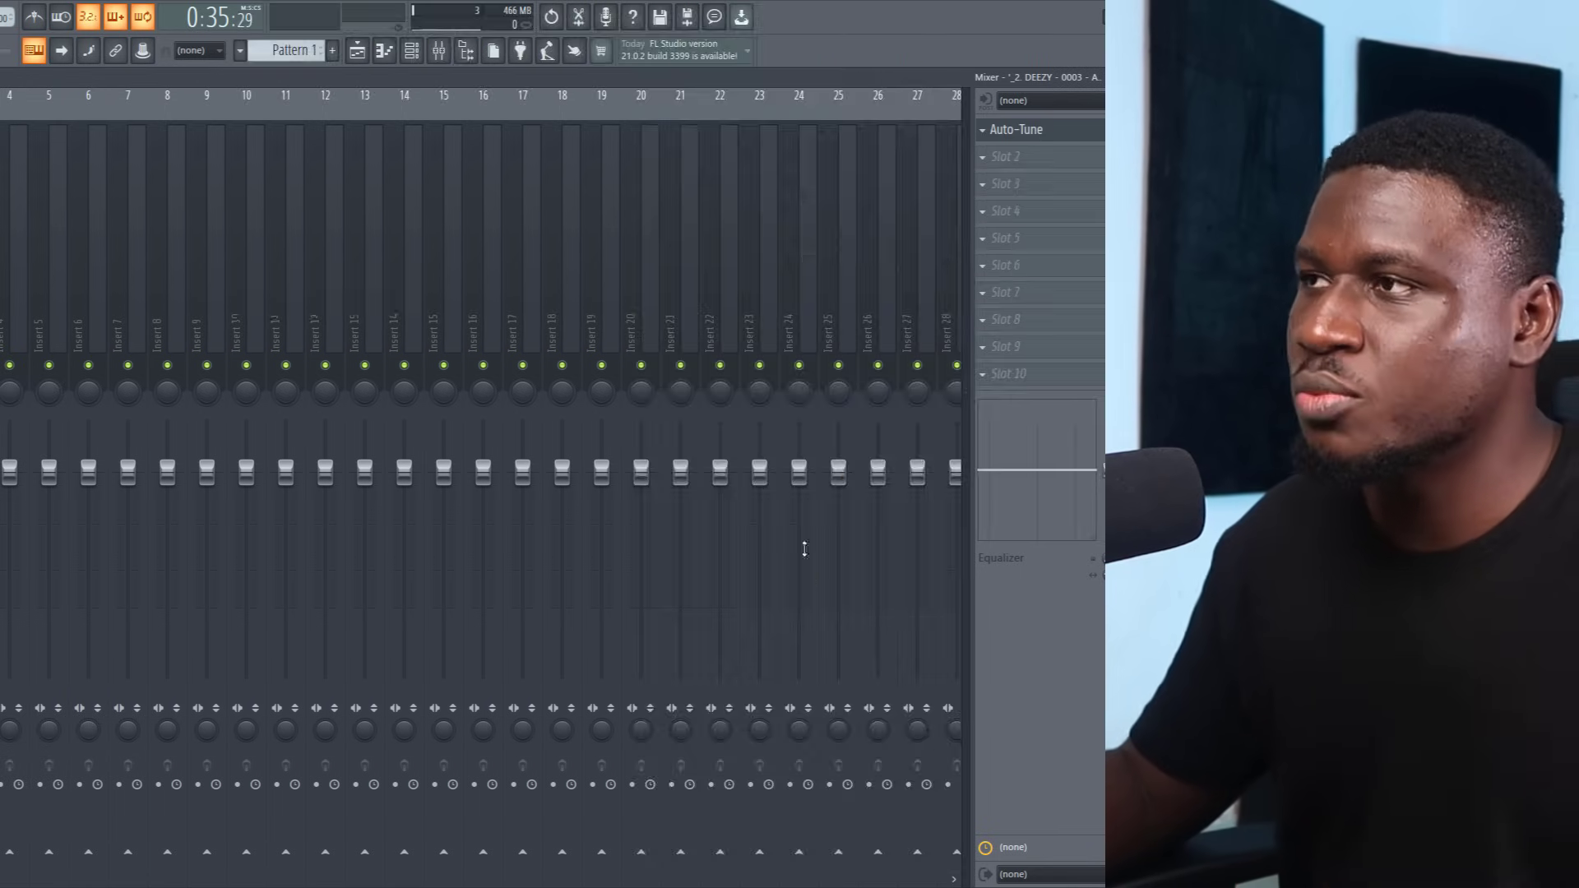
pyautogui.press('F9')
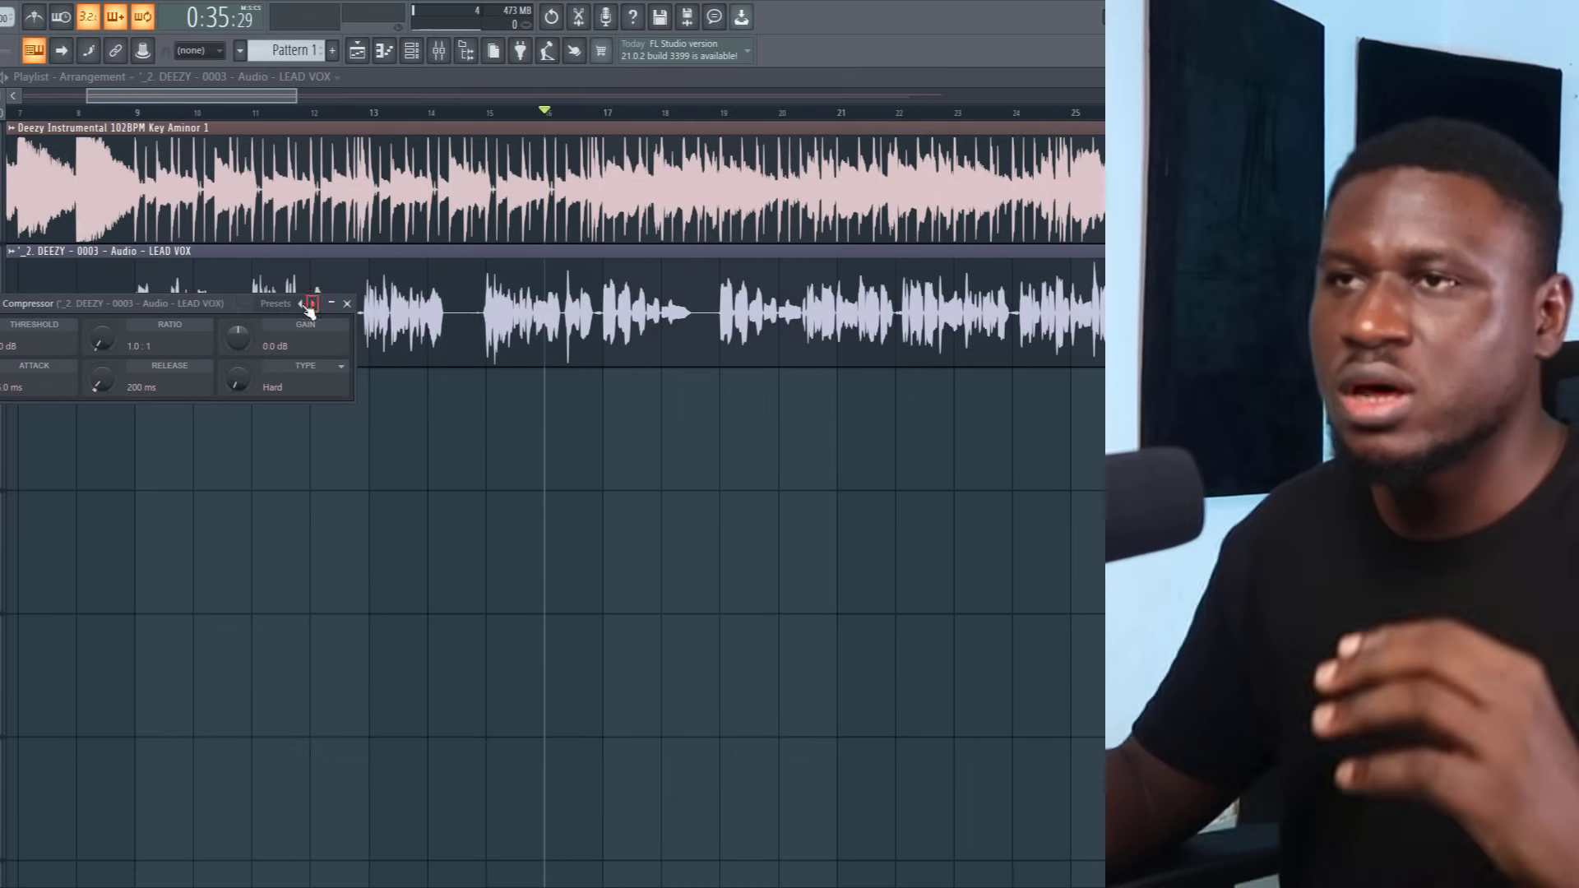
pyautogui.moveTo(213, 307); pyautogui.dragTo(426, 393)
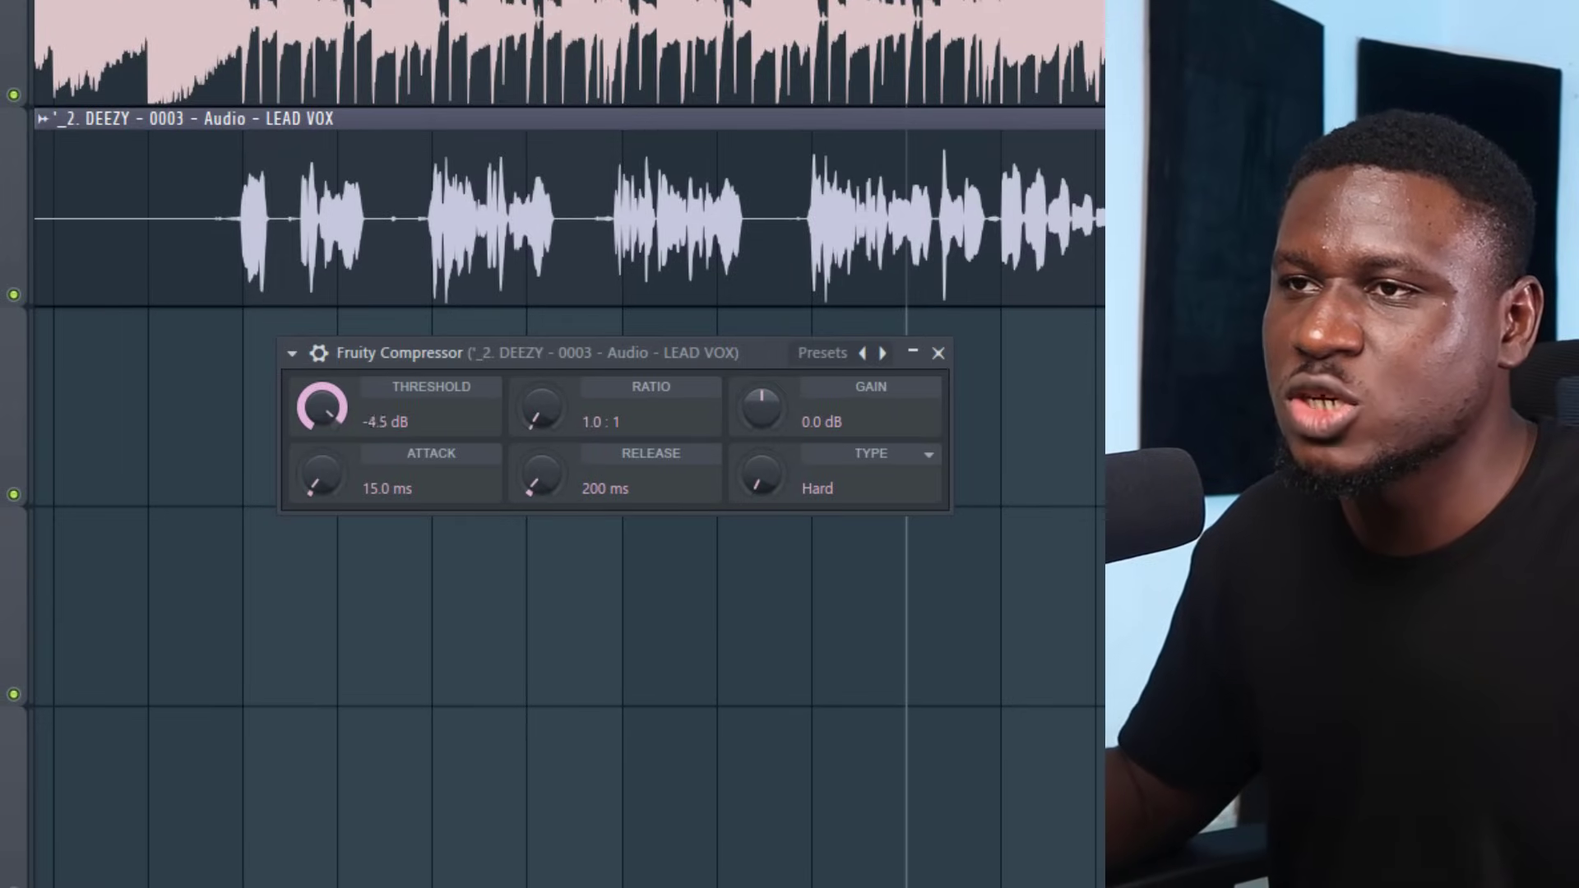
# Set the compressor's threshold to -30.0 dB, ratio to 4.0:1 and attack to 9.9 ms
pyautogui.moveTo(322, 407); pyautogui.dragTo(321, 420)
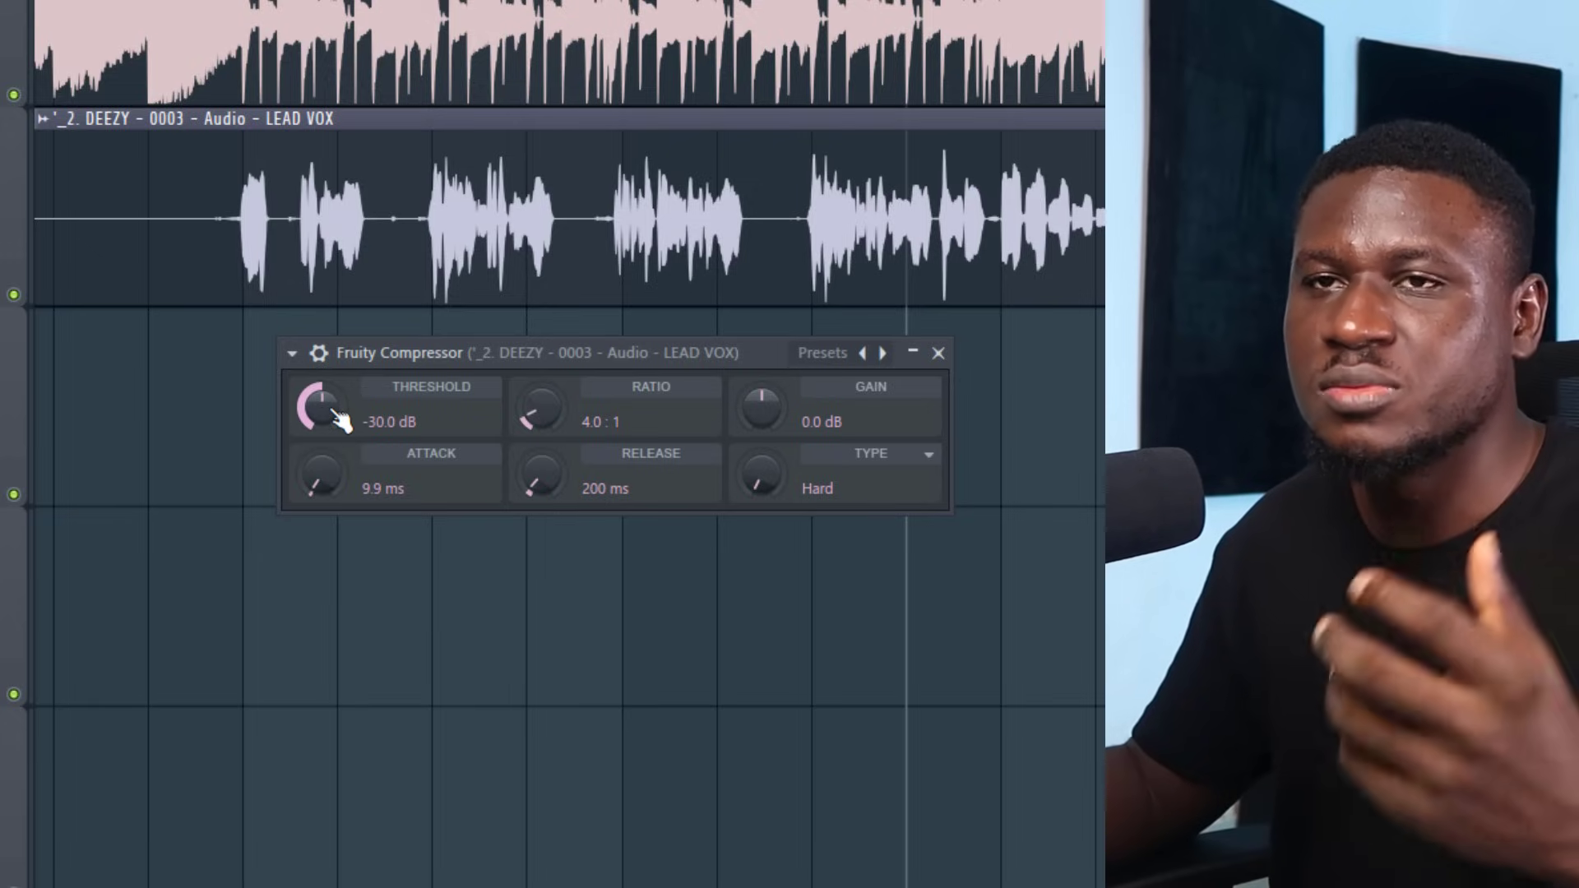
# Set the compressor's threshold to -20.4 dB and gain to 3.6 dB while auditioning the lead vocal
pyautogui.moveTo(339, 417); pyautogui.dragTo(340, 393)
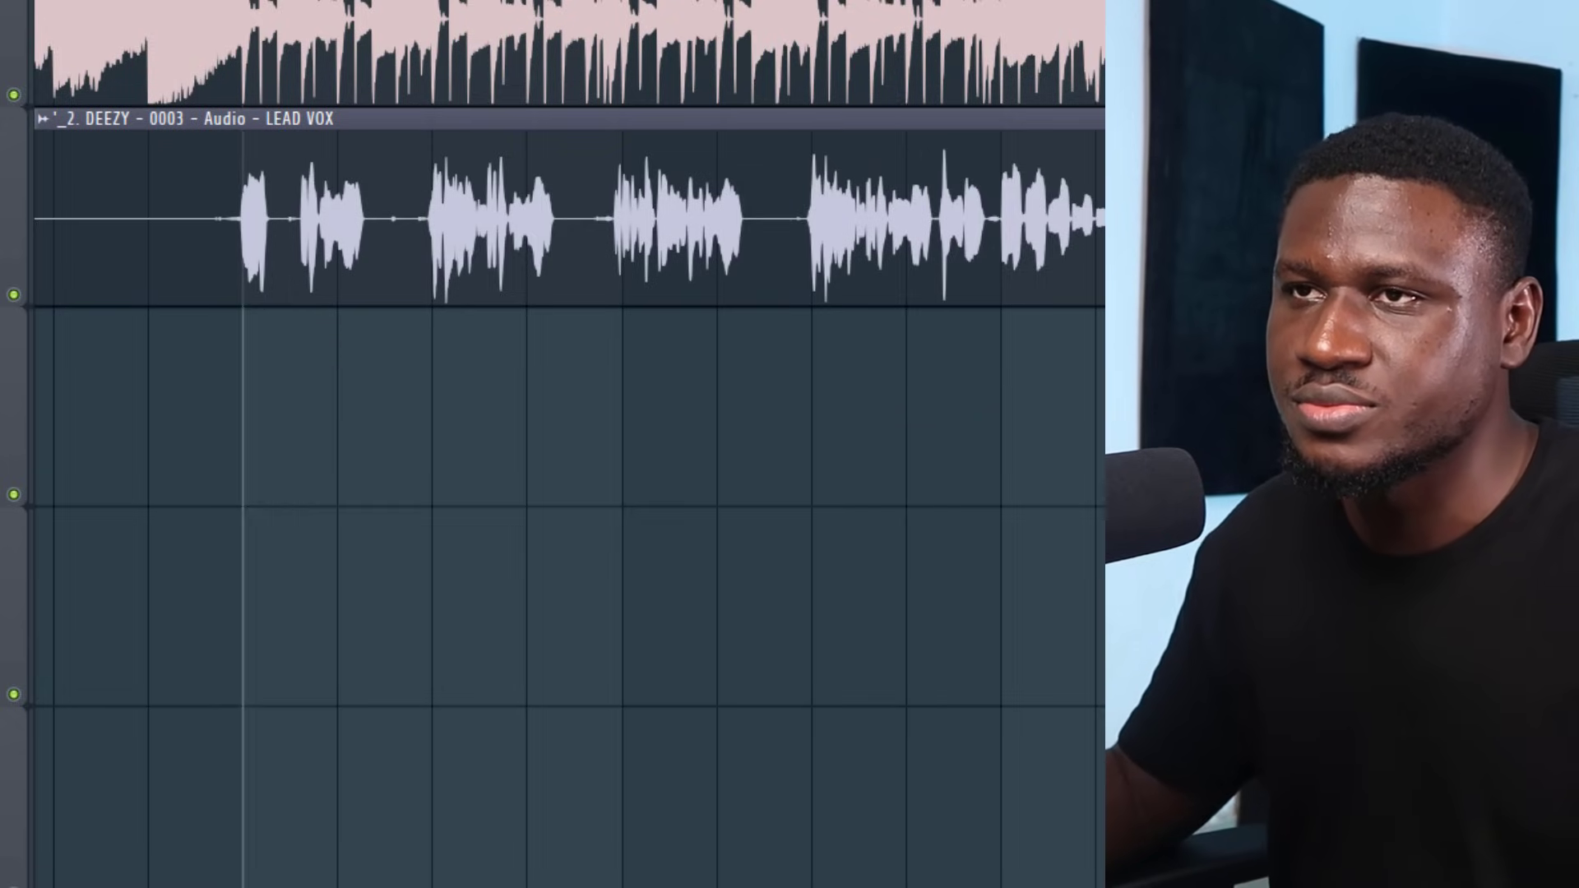
pyautogui.press('space')
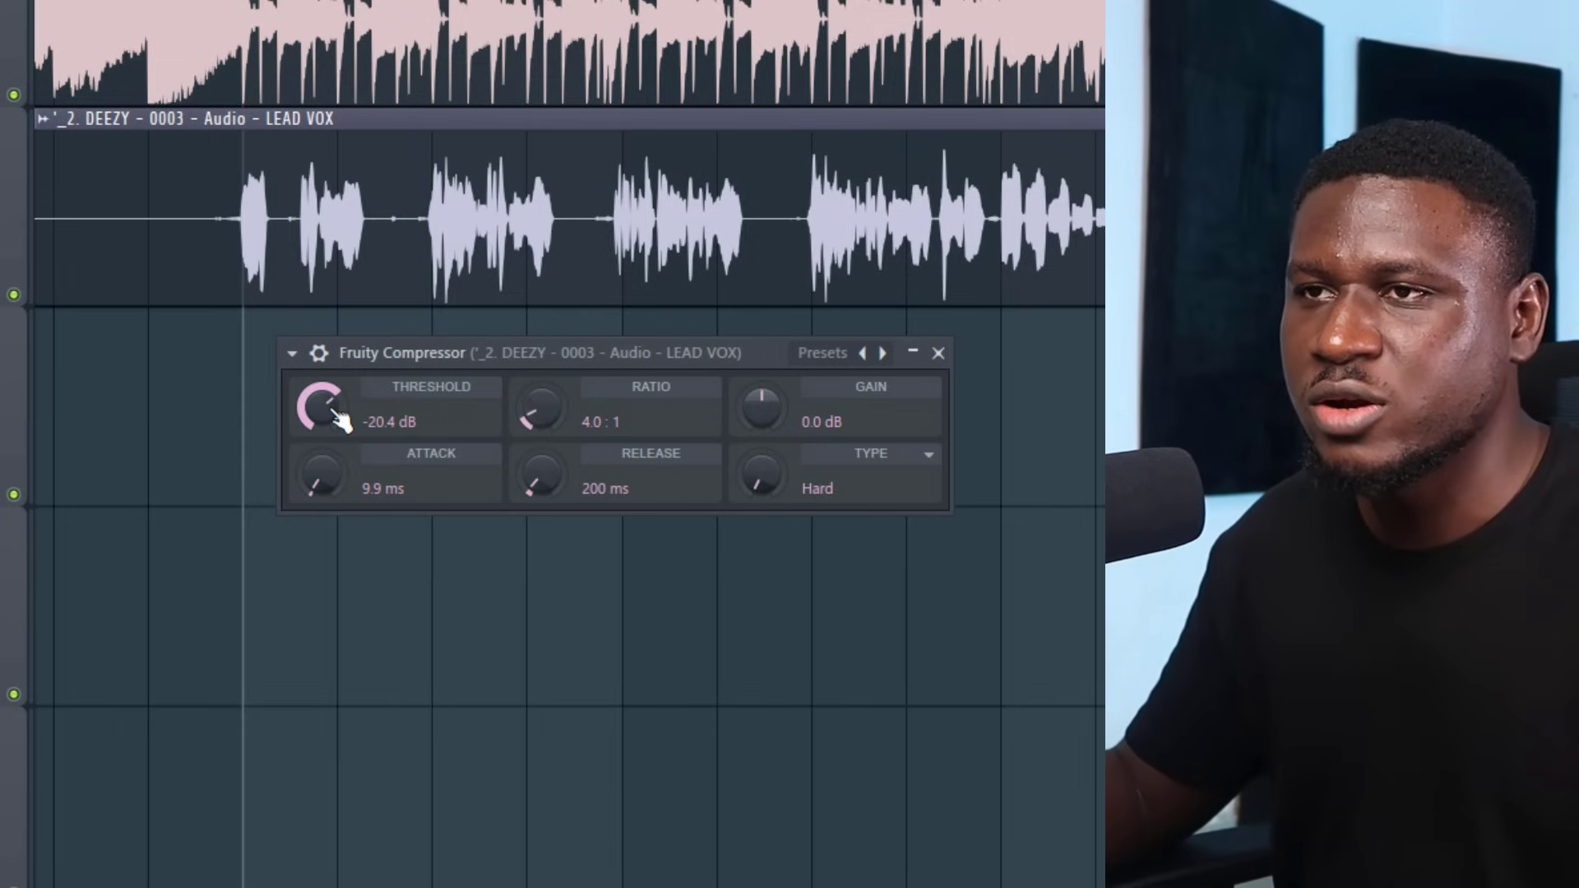
pyautogui.press('space')
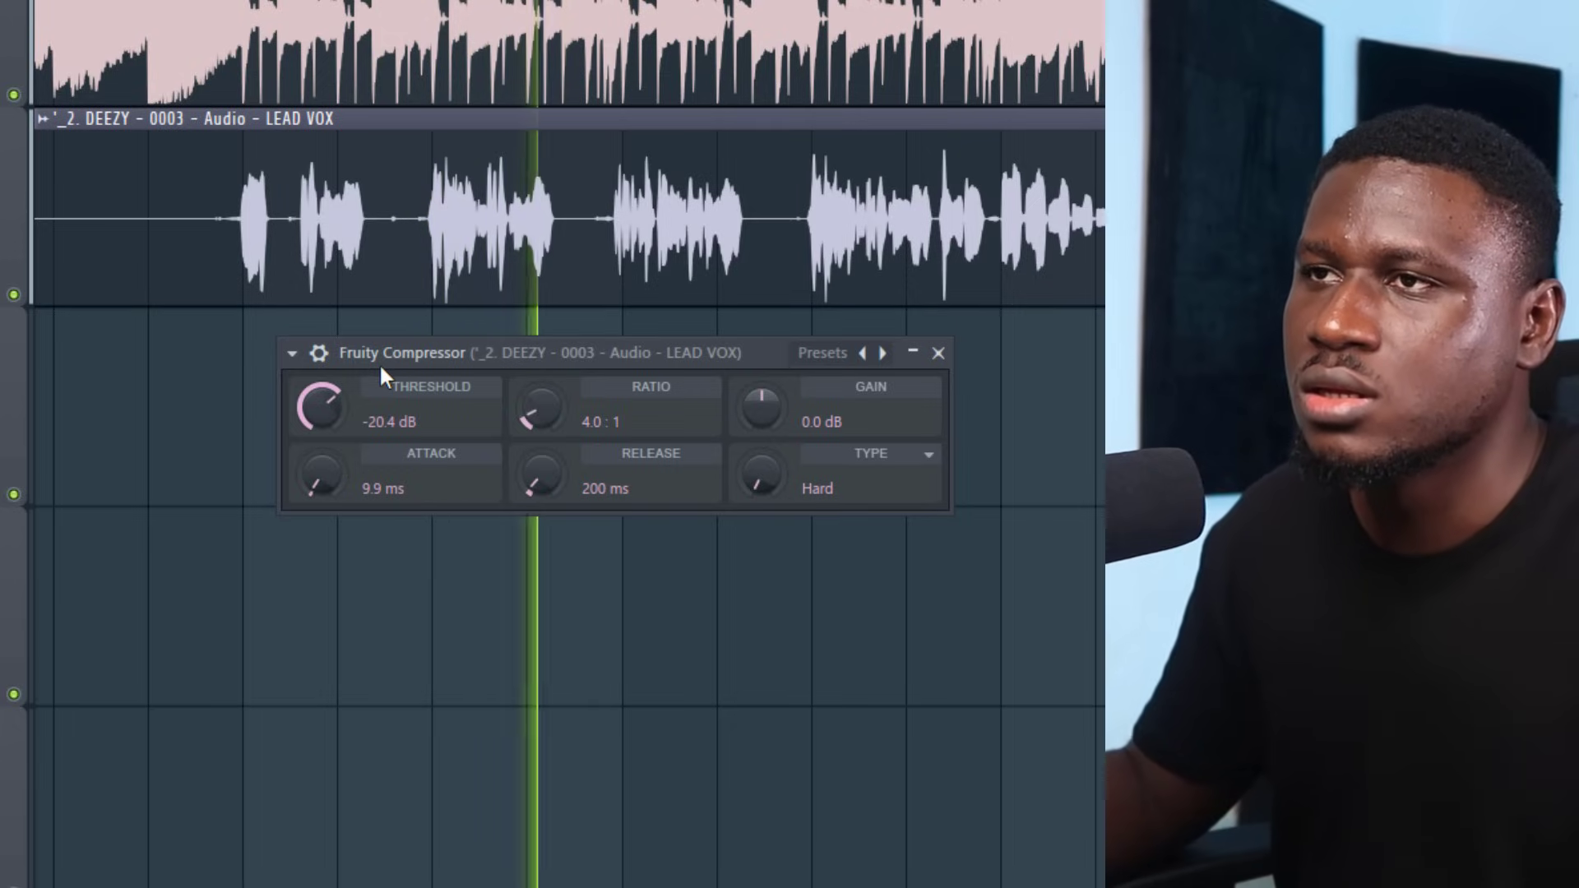
pyautogui.press('space')
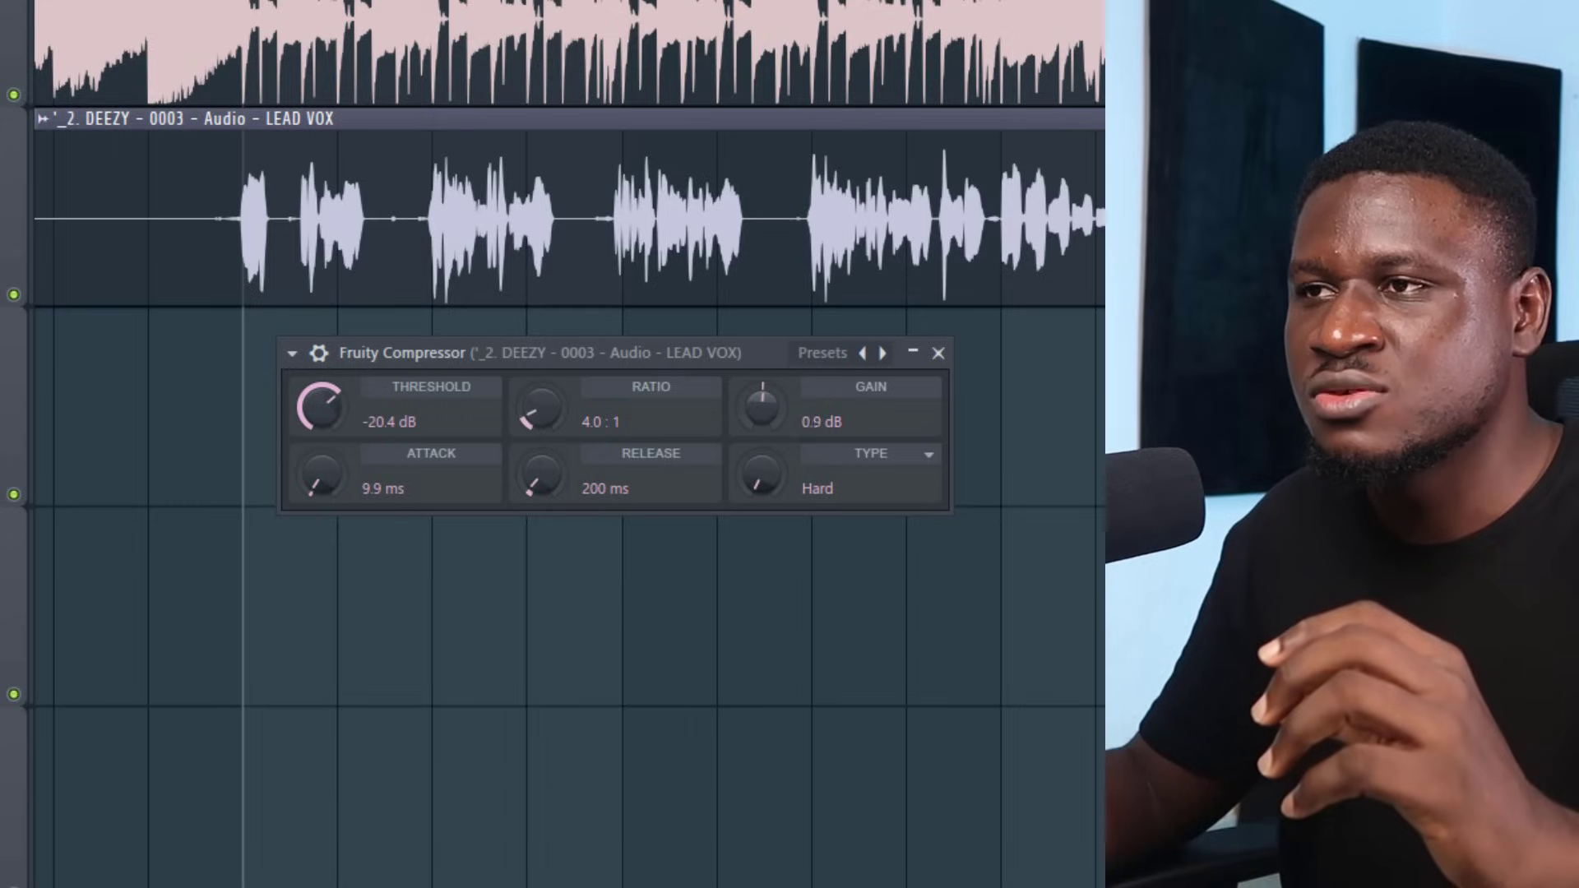
pyautogui.moveTo(764, 419)
pyautogui.mouseDown()
pyautogui.moveTo(765, 395)
pyautogui.moveTo(763, 418)
pyautogui.mouseUp()
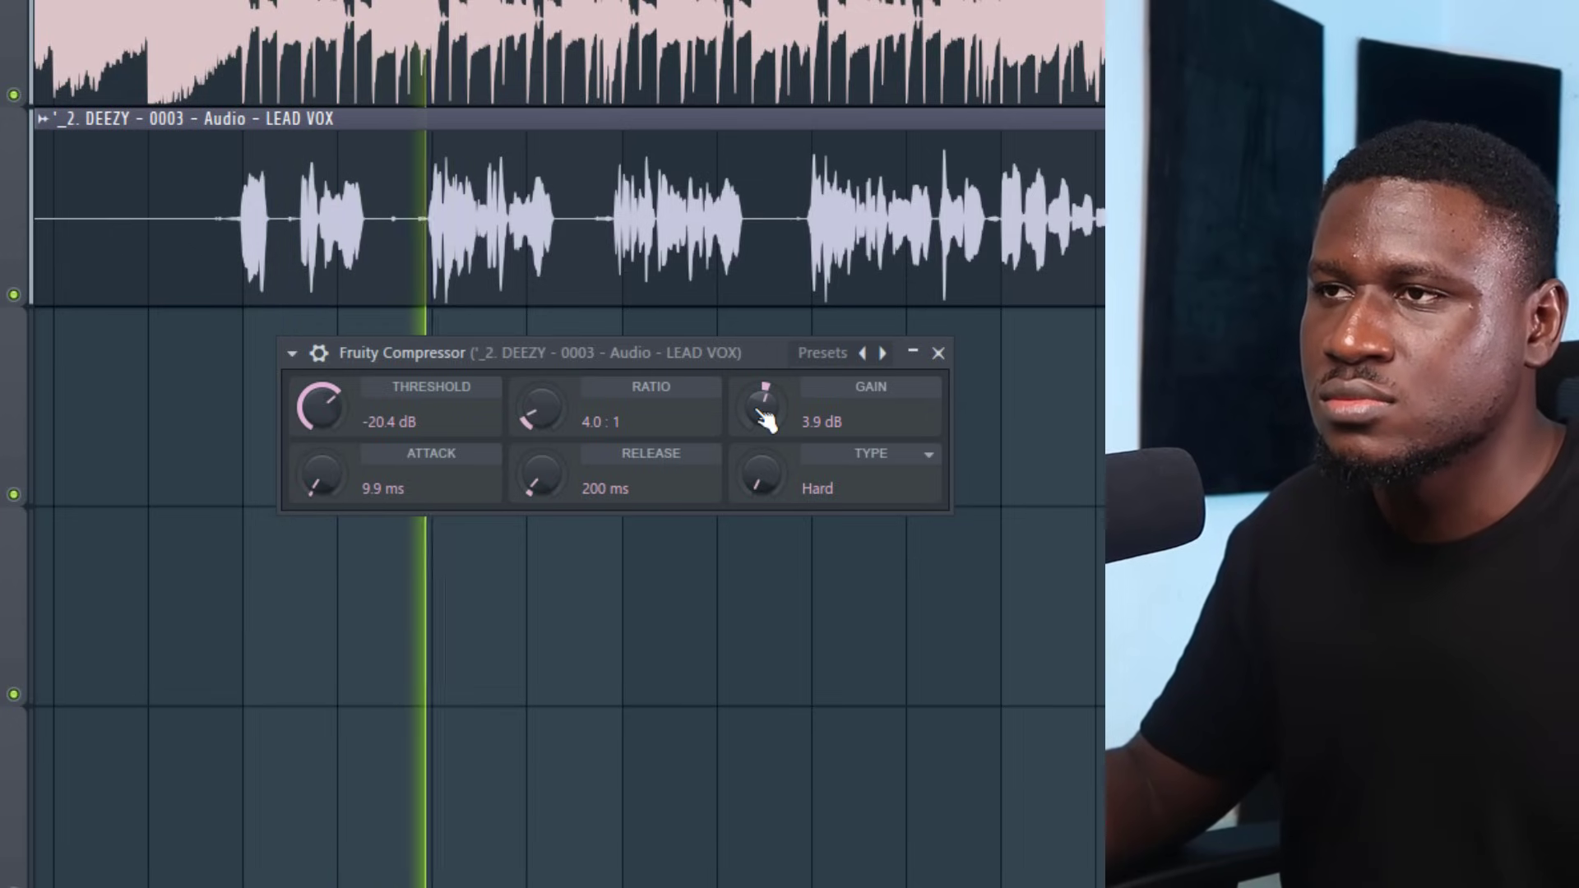
pyautogui.moveTo(762, 406); pyautogui.dragTo(762, 408)
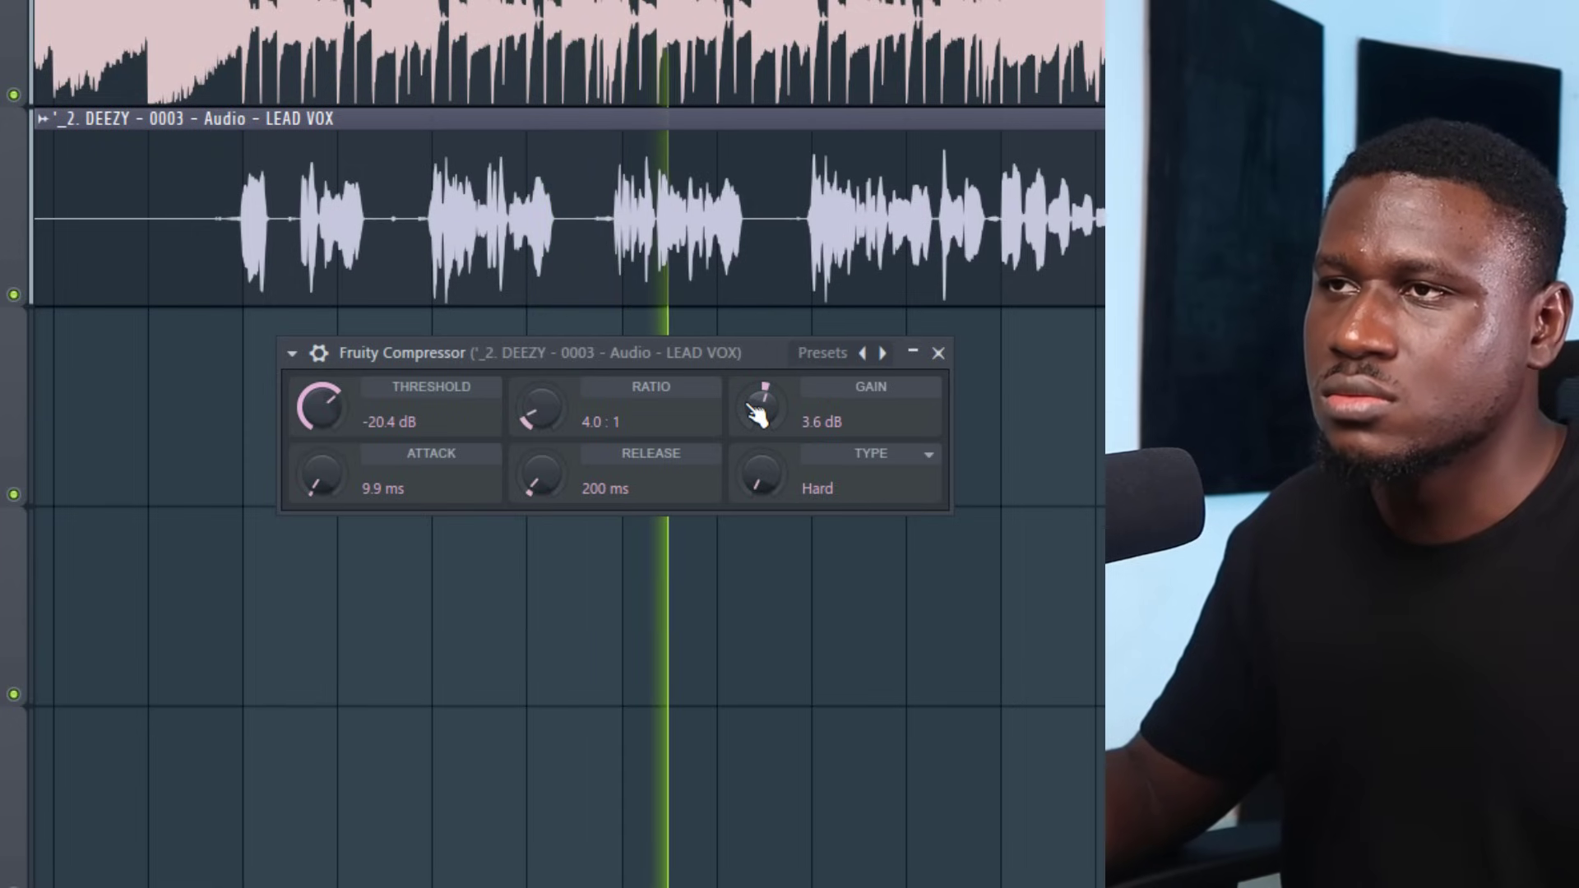
# Show the compressor's on/off and mix level controls, toggle the window's Detached option and reposition it over the playlist
pyautogui.click(318, 355)
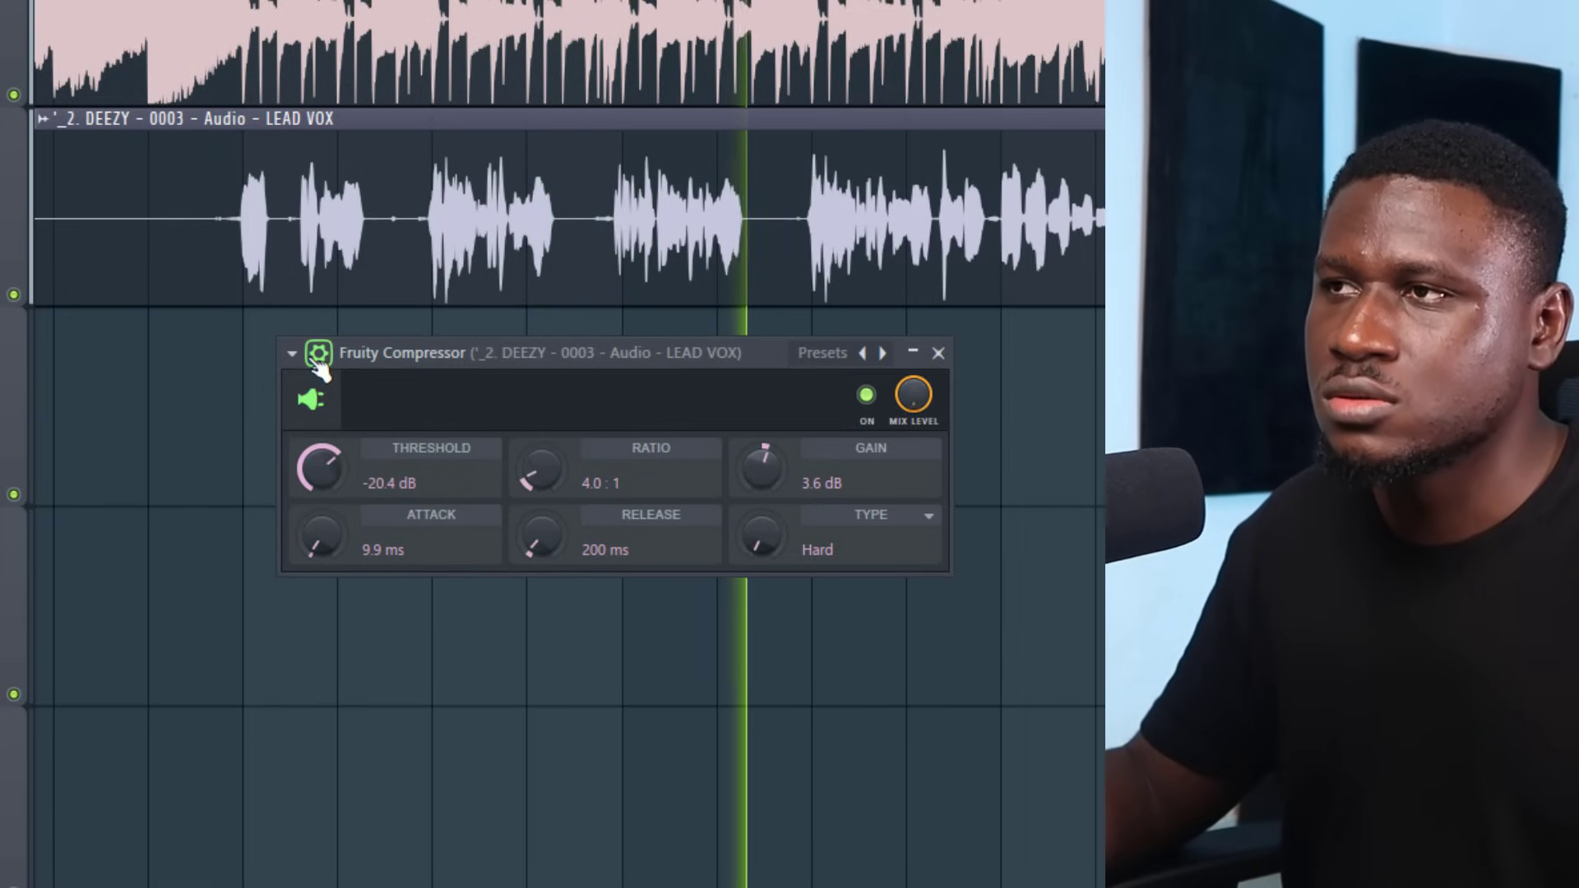
pyautogui.moveTo(618, 354); pyautogui.dragTo(1077, 373)
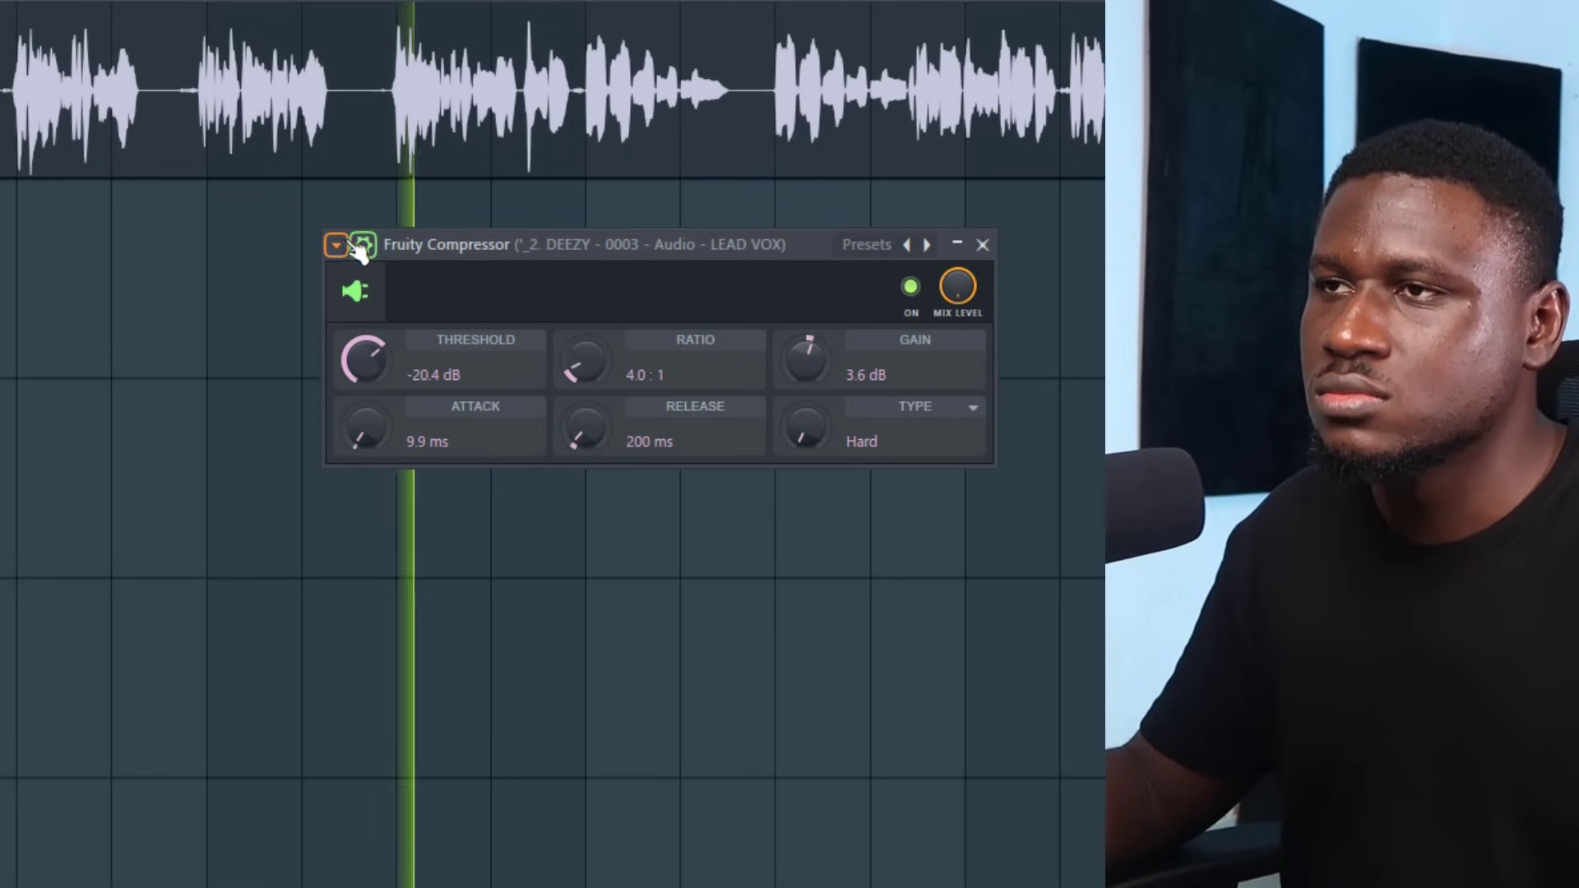
pyautogui.click(338, 245)
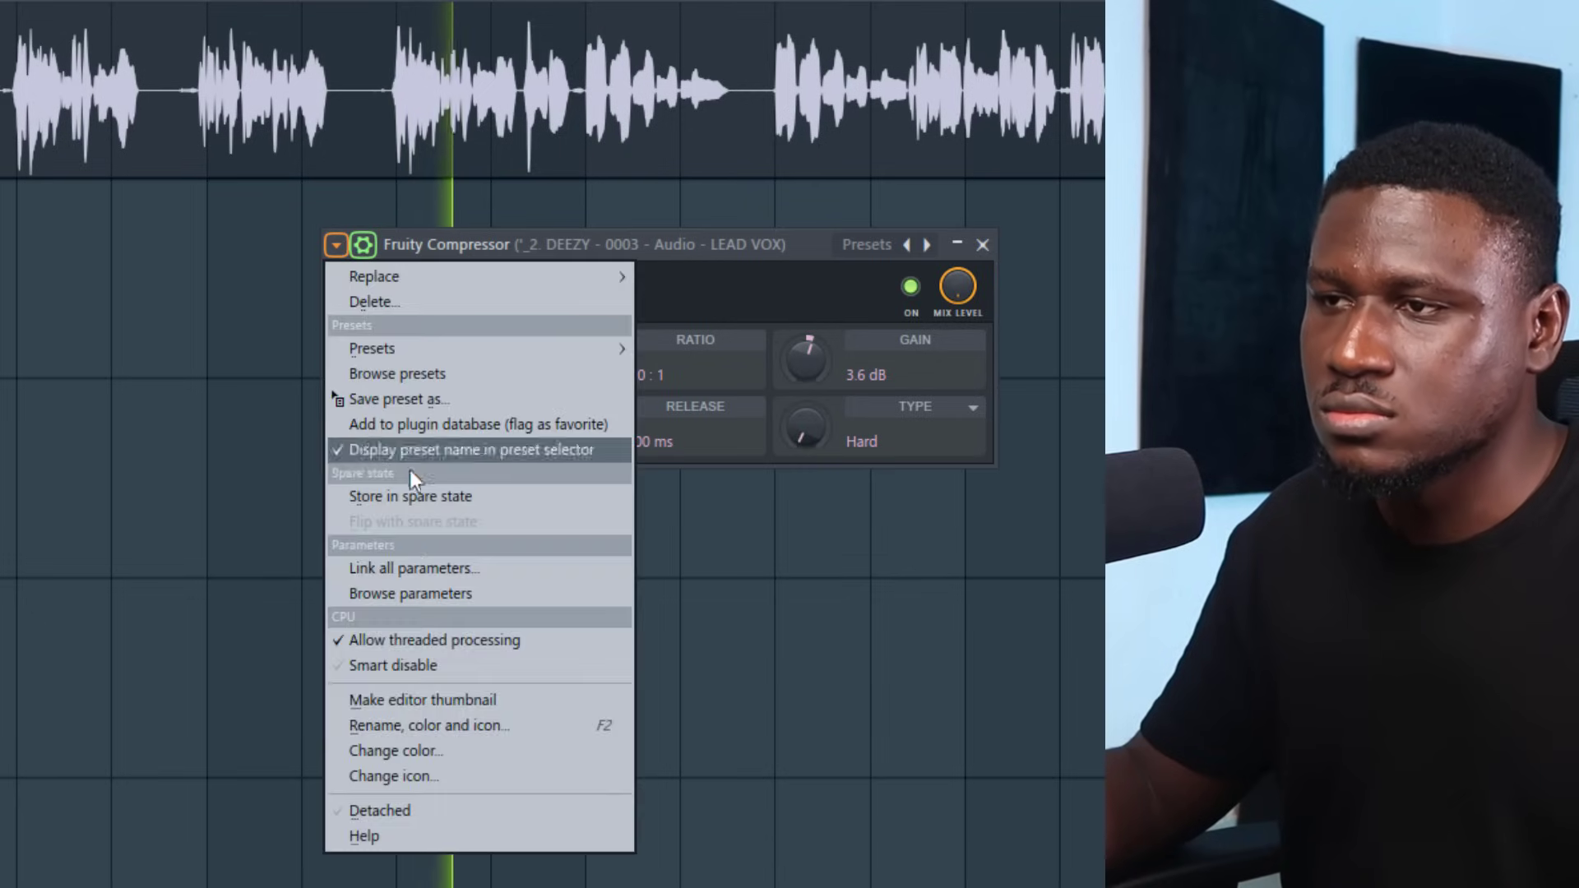
pyautogui.click(388, 811)
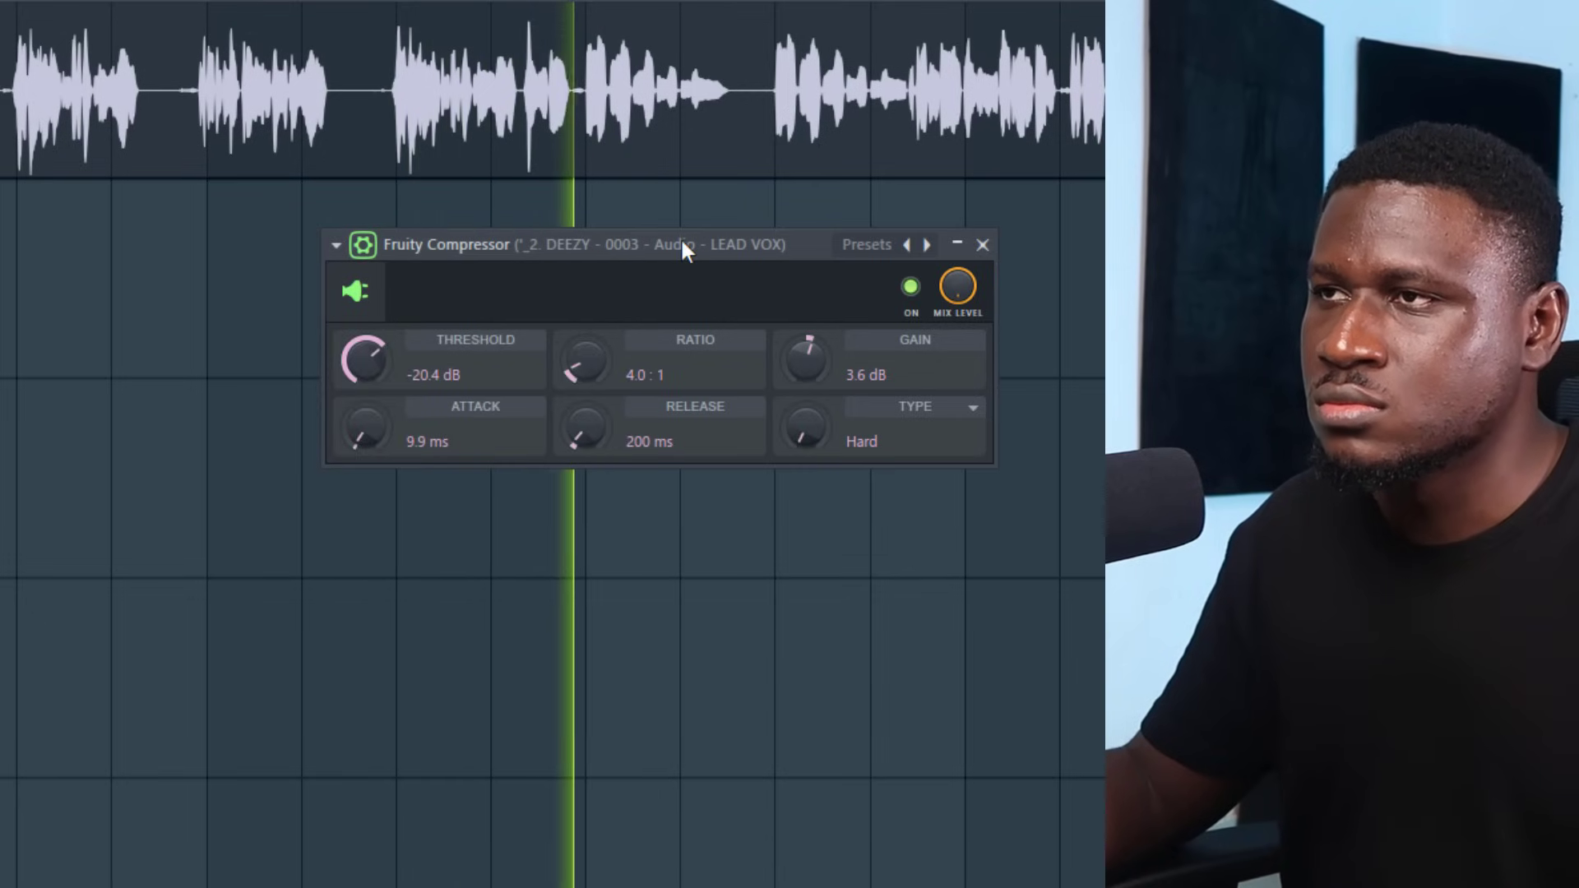
pyautogui.moveTo(681, 240)
pyautogui.mouseDown()
pyautogui.moveTo(675, 266)
pyautogui.moveTo(693, 269)
pyautogui.mouseUp()
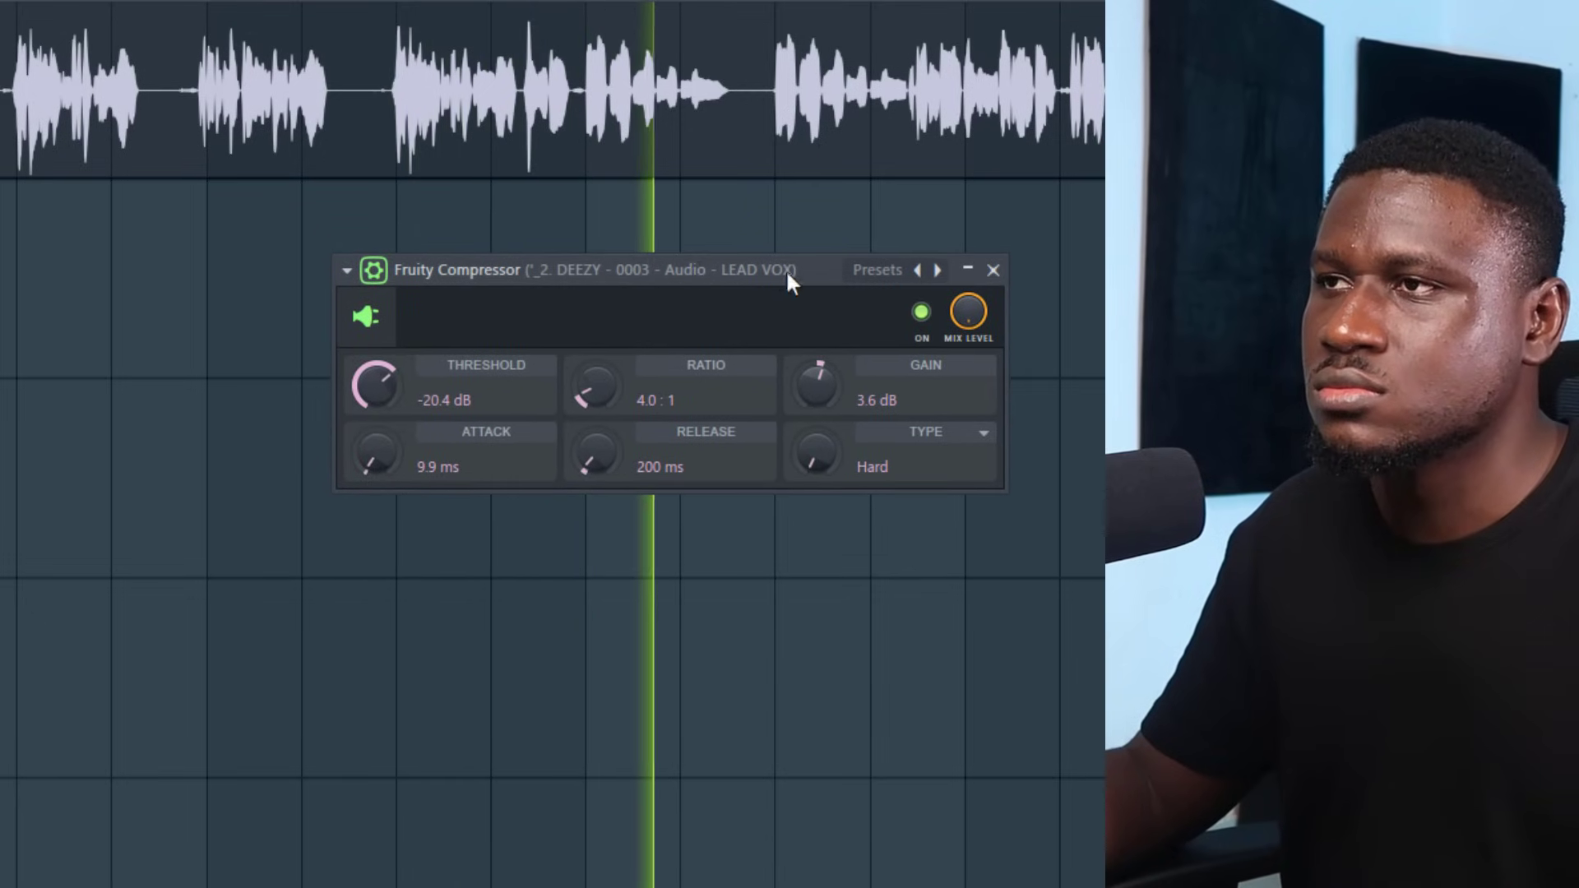
# Compare the lead vocal with Fruity Compressor enabled and bypassed over the same passage
pyautogui.press('space')
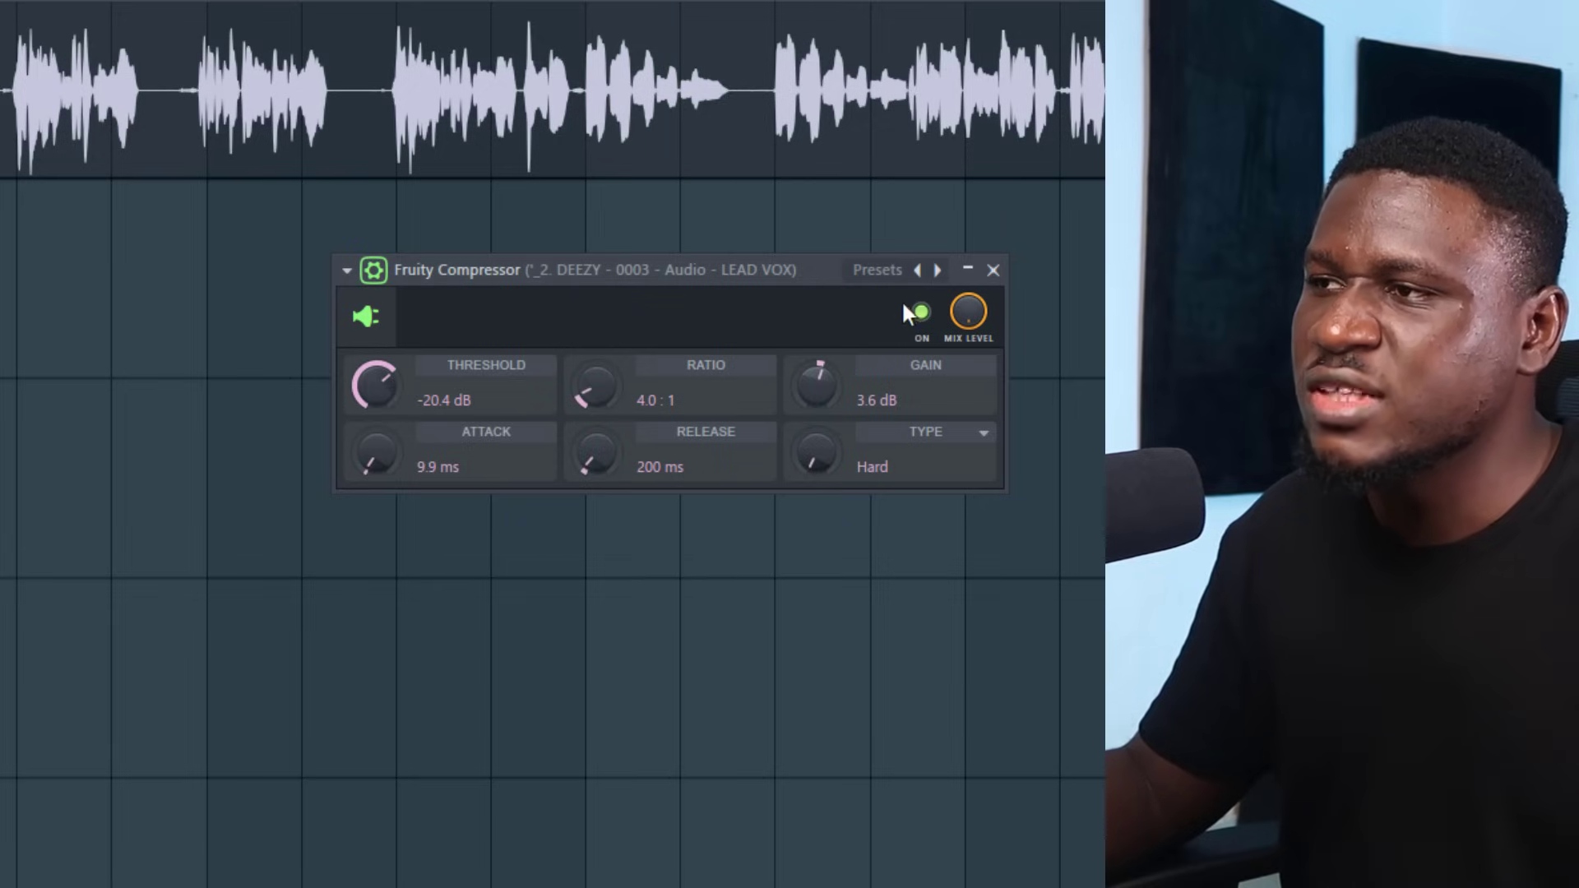
pyautogui.click(920, 312)
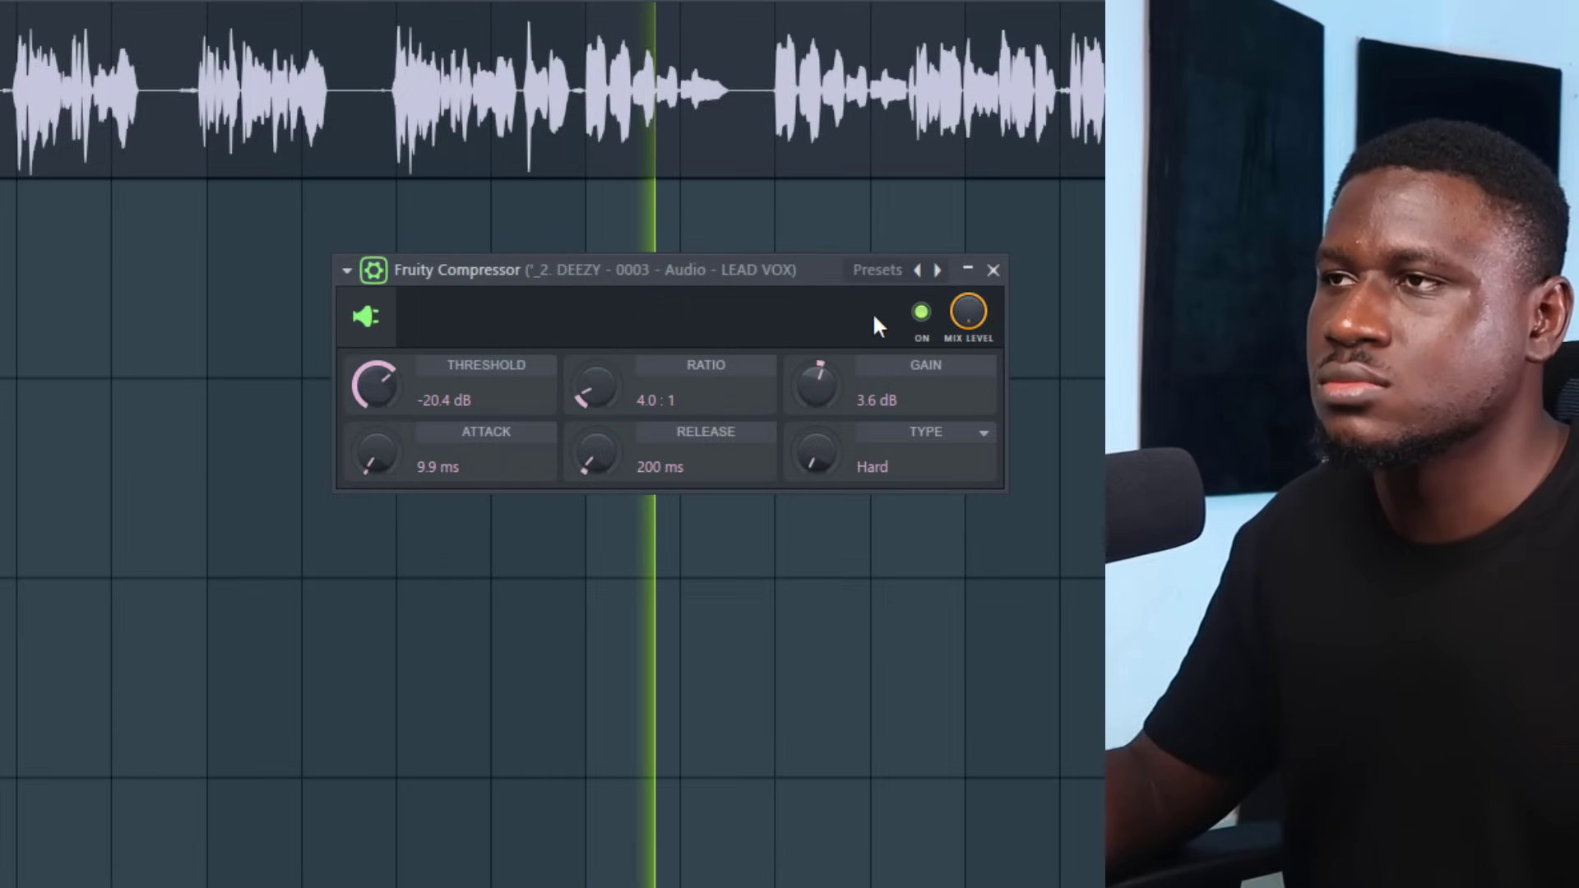
pyautogui.press('space')
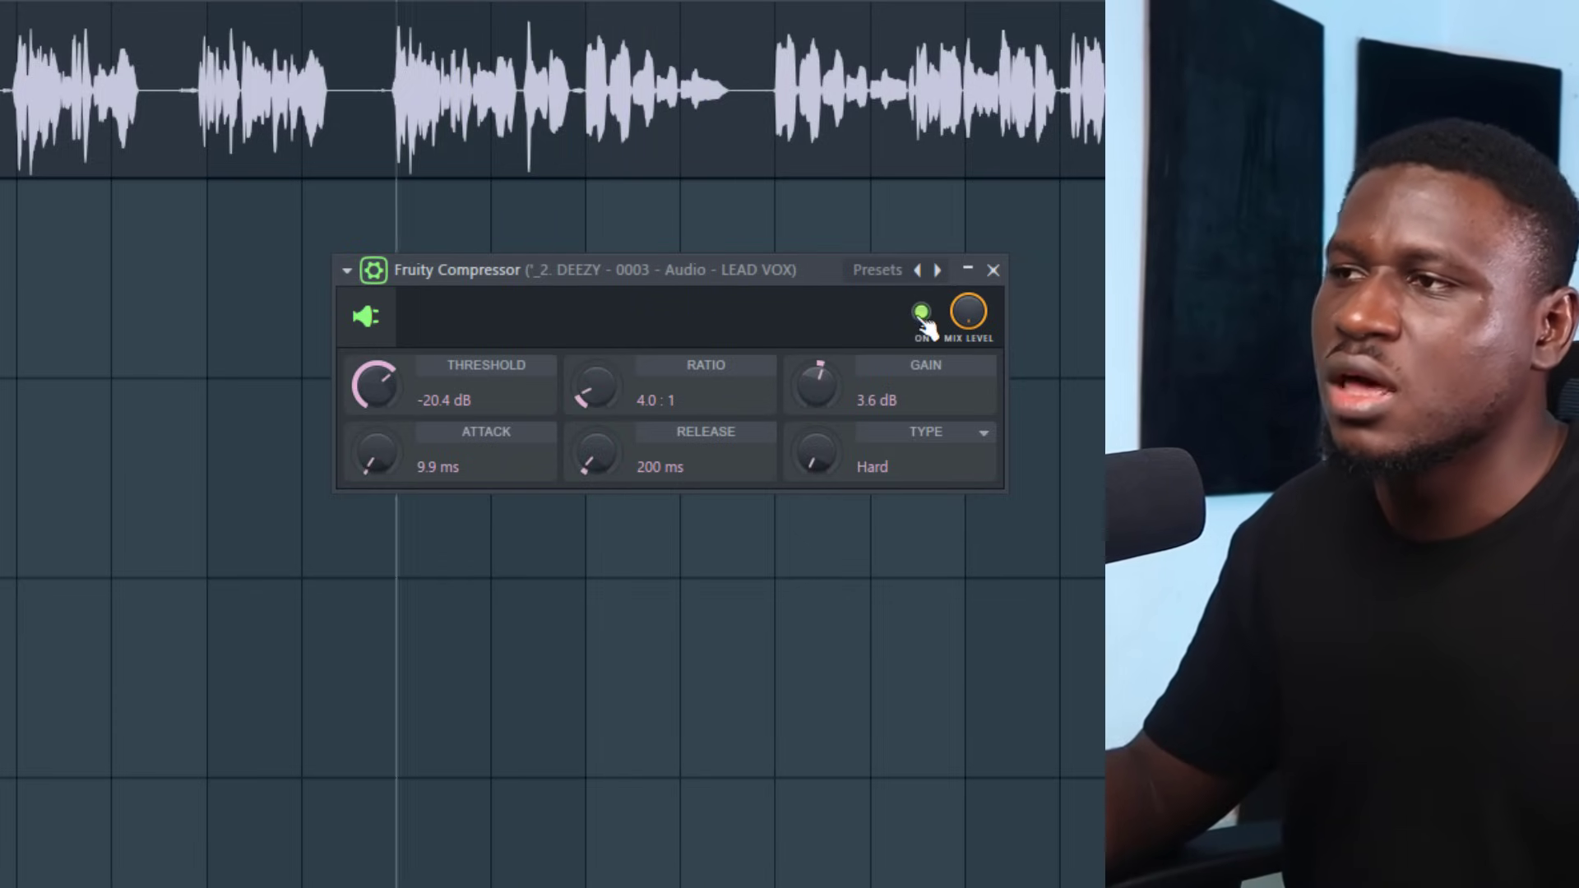
pyautogui.click(920, 312)
pyautogui.press('space')
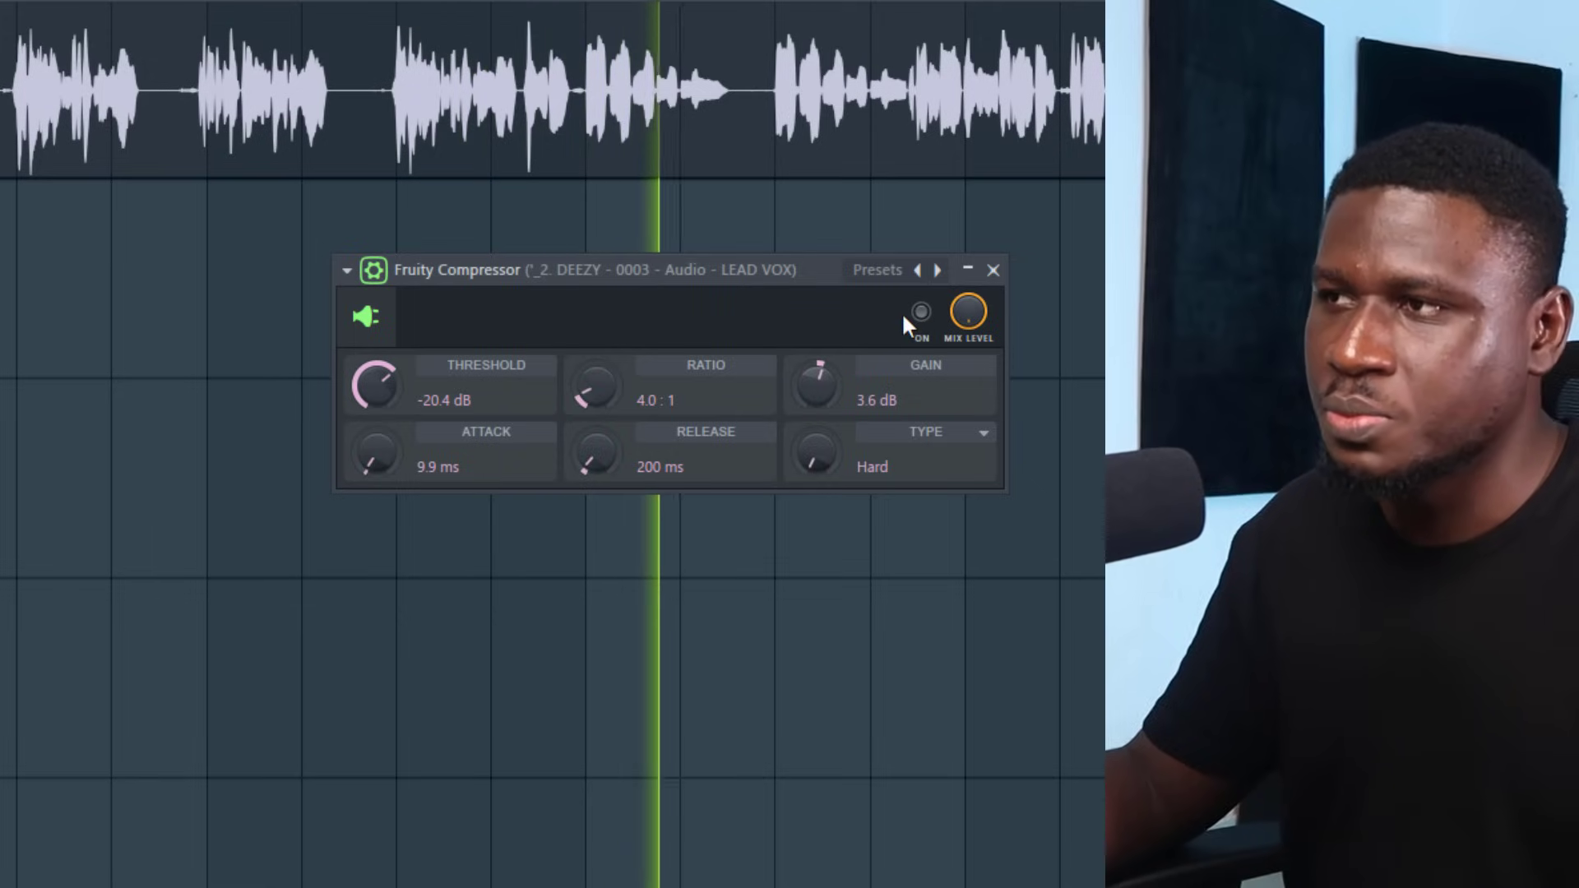
pyautogui.press('space')
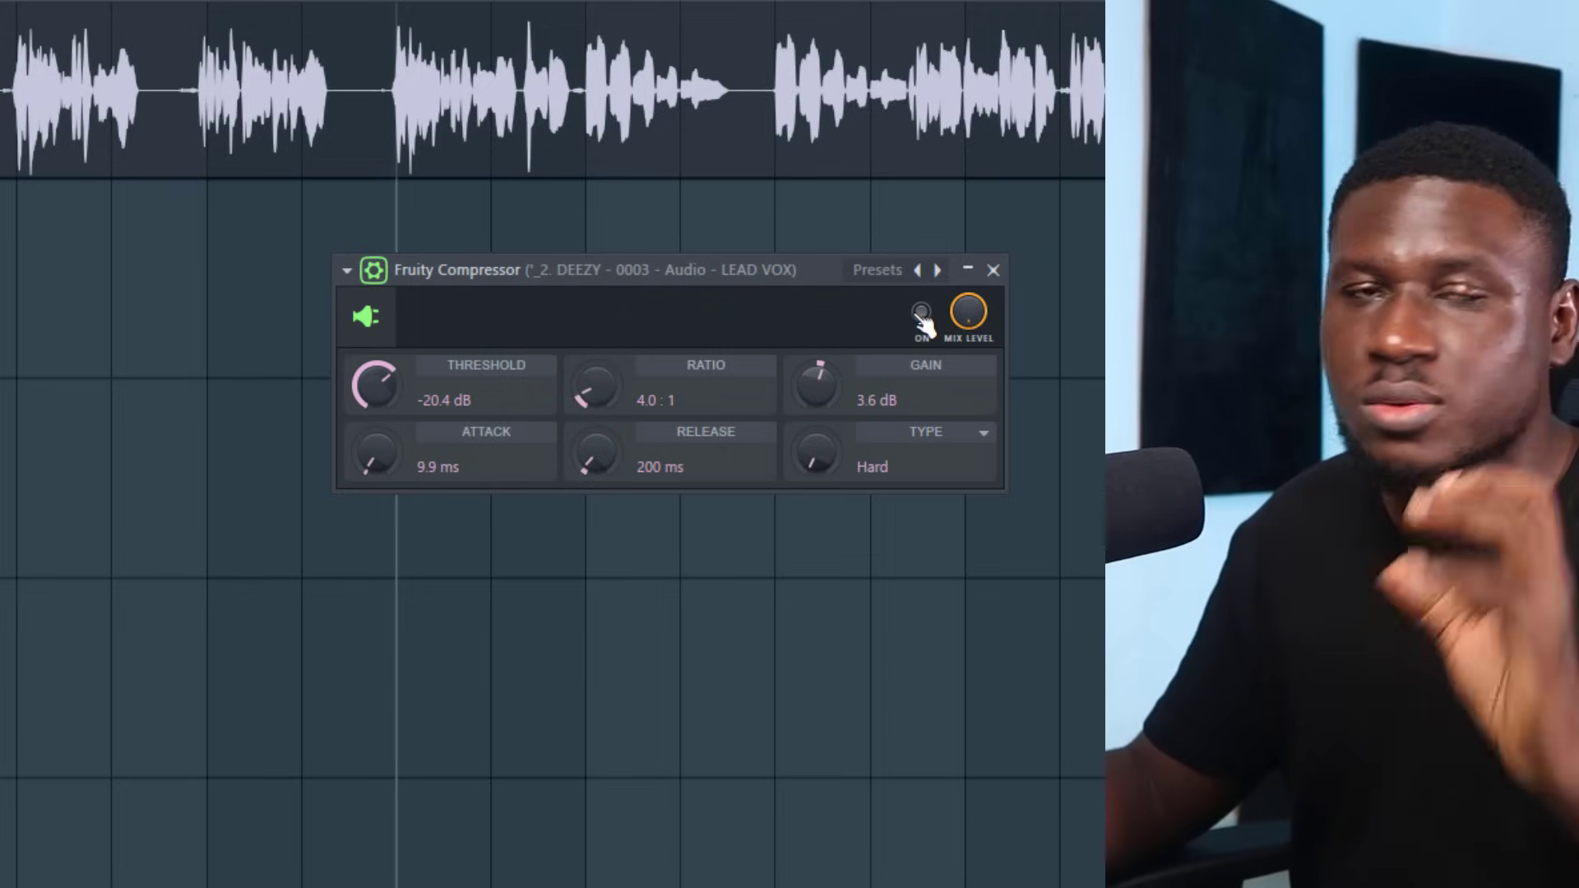
pyautogui.click(920, 311)
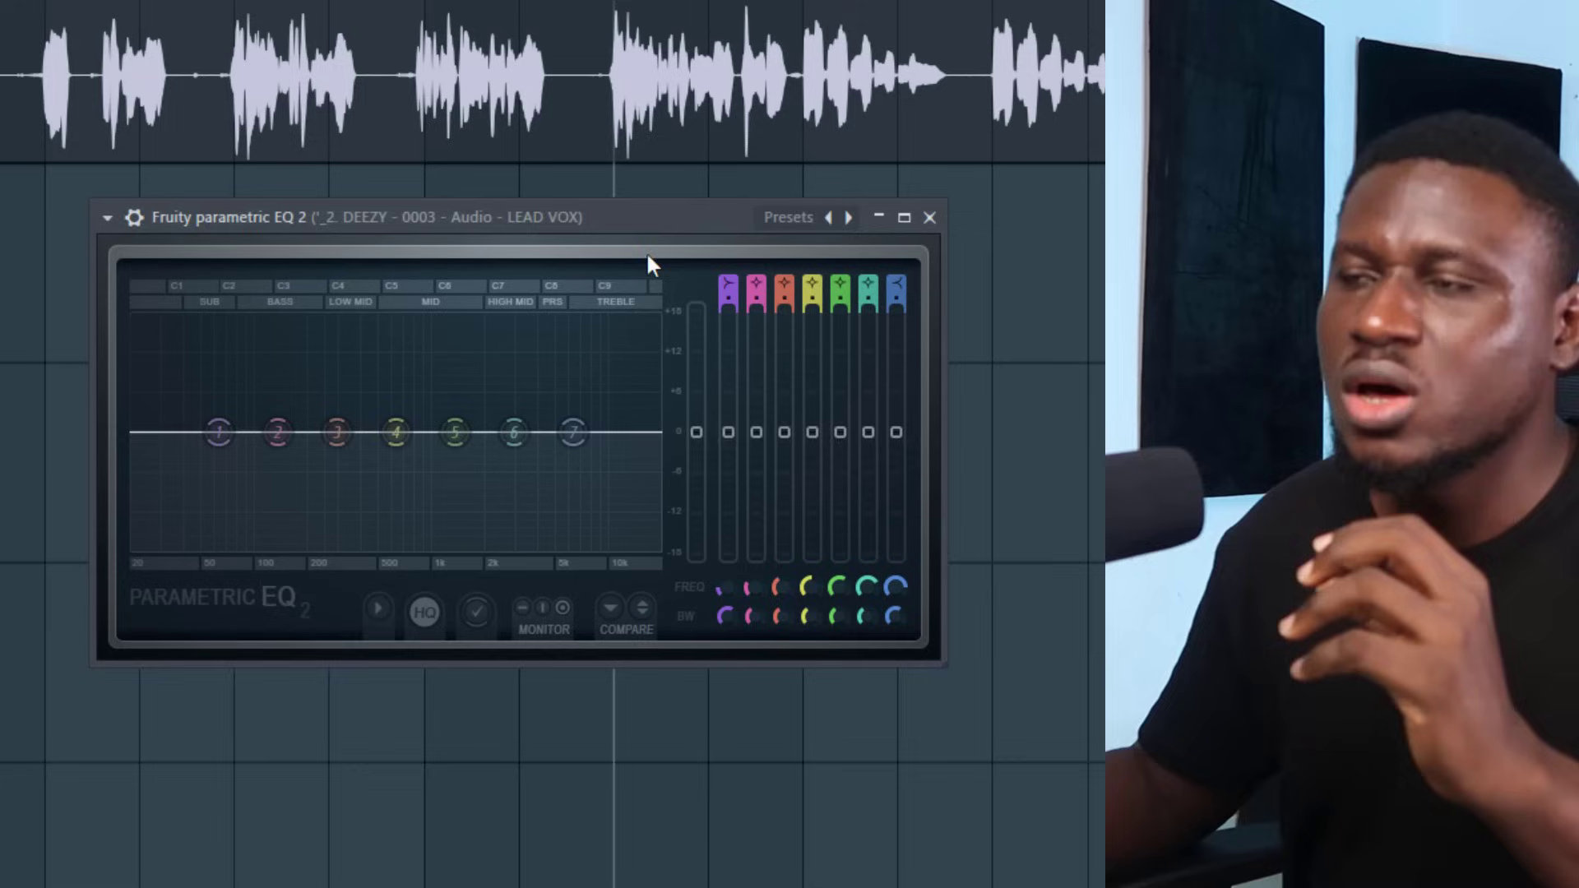
# Make band 1 of the lead vocal's Parametric EQ 2 a high-pass filter at about 50 Hz and steepen its order
pyautogui.moveTo(590, 210); pyautogui.dragTo(684, 302)
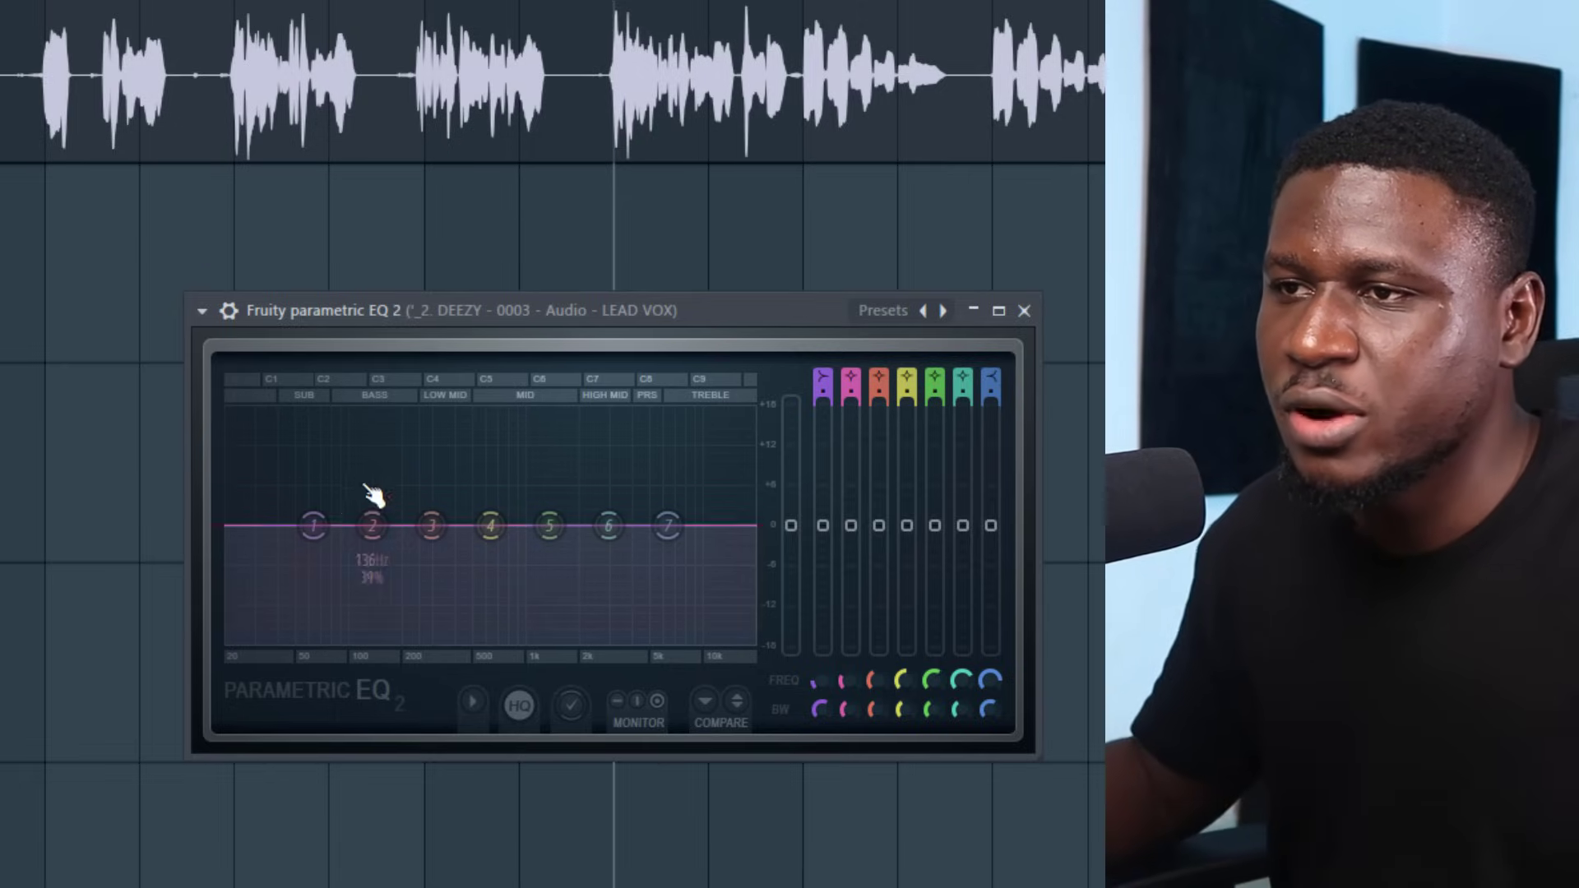
pyautogui.moveTo(313, 525); pyautogui.dragTo(298, 531)
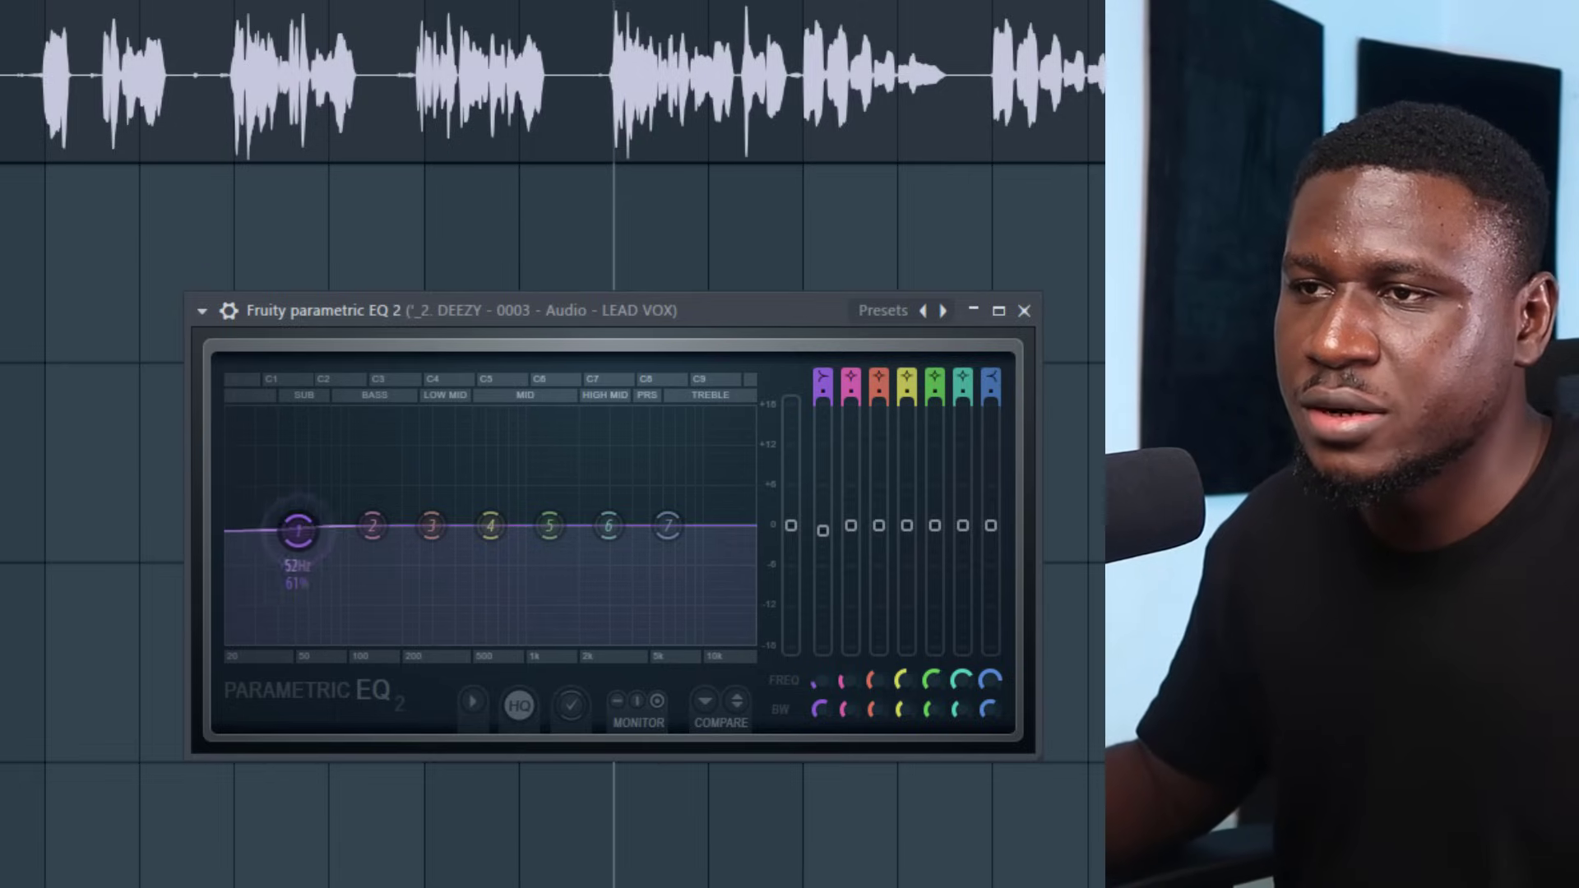
pyautogui.rightClick(297, 533)
pyautogui.moveTo(332, 600)
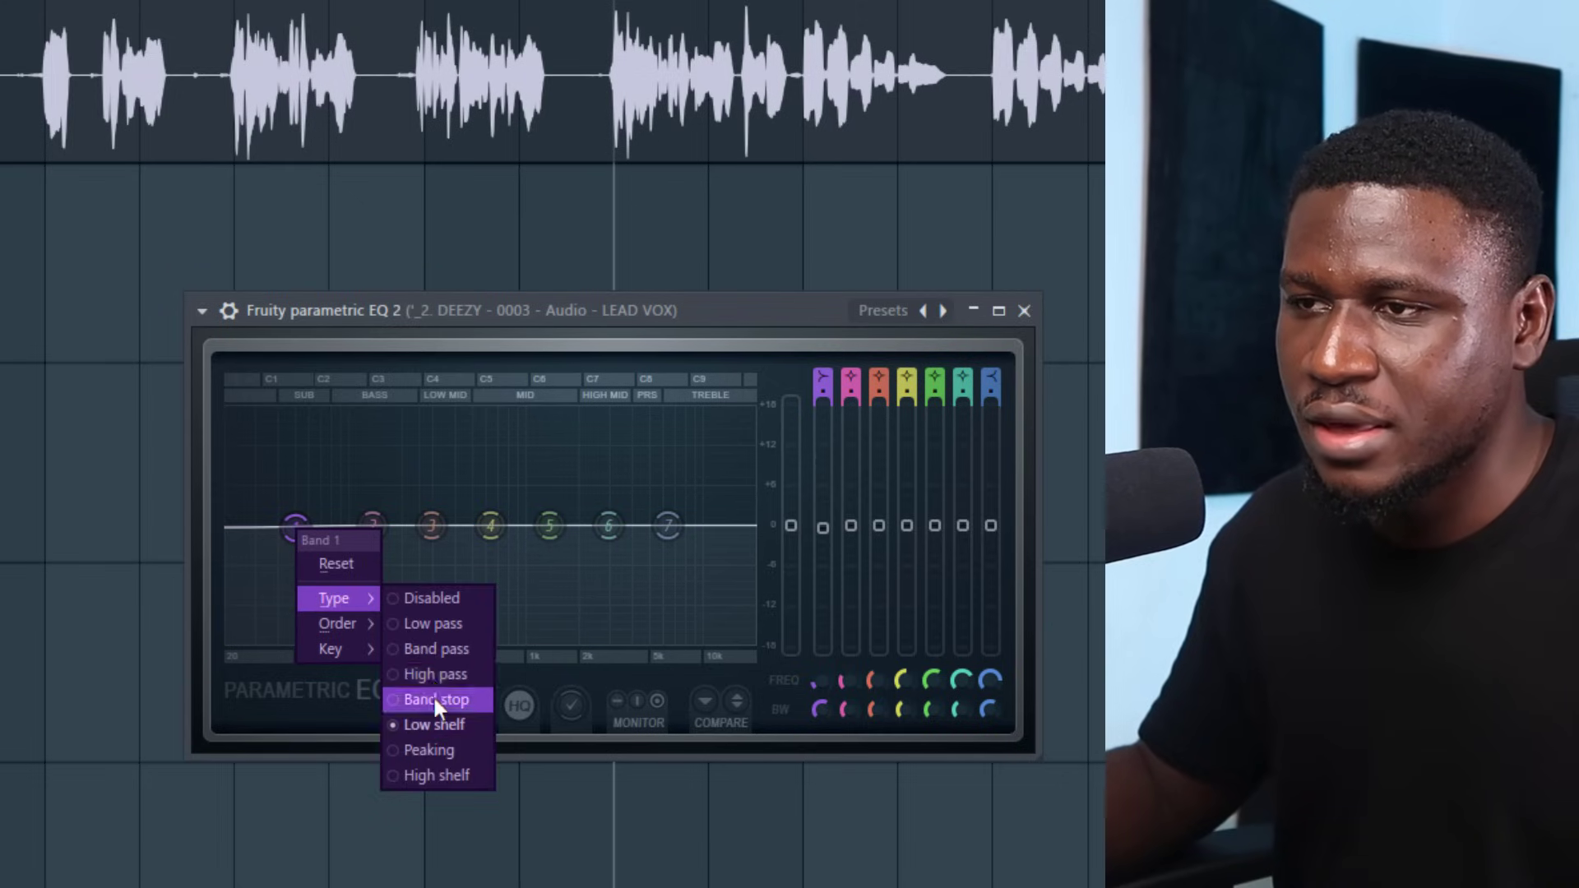
pyautogui.click(432, 673)
pyautogui.rightClick(300, 529)
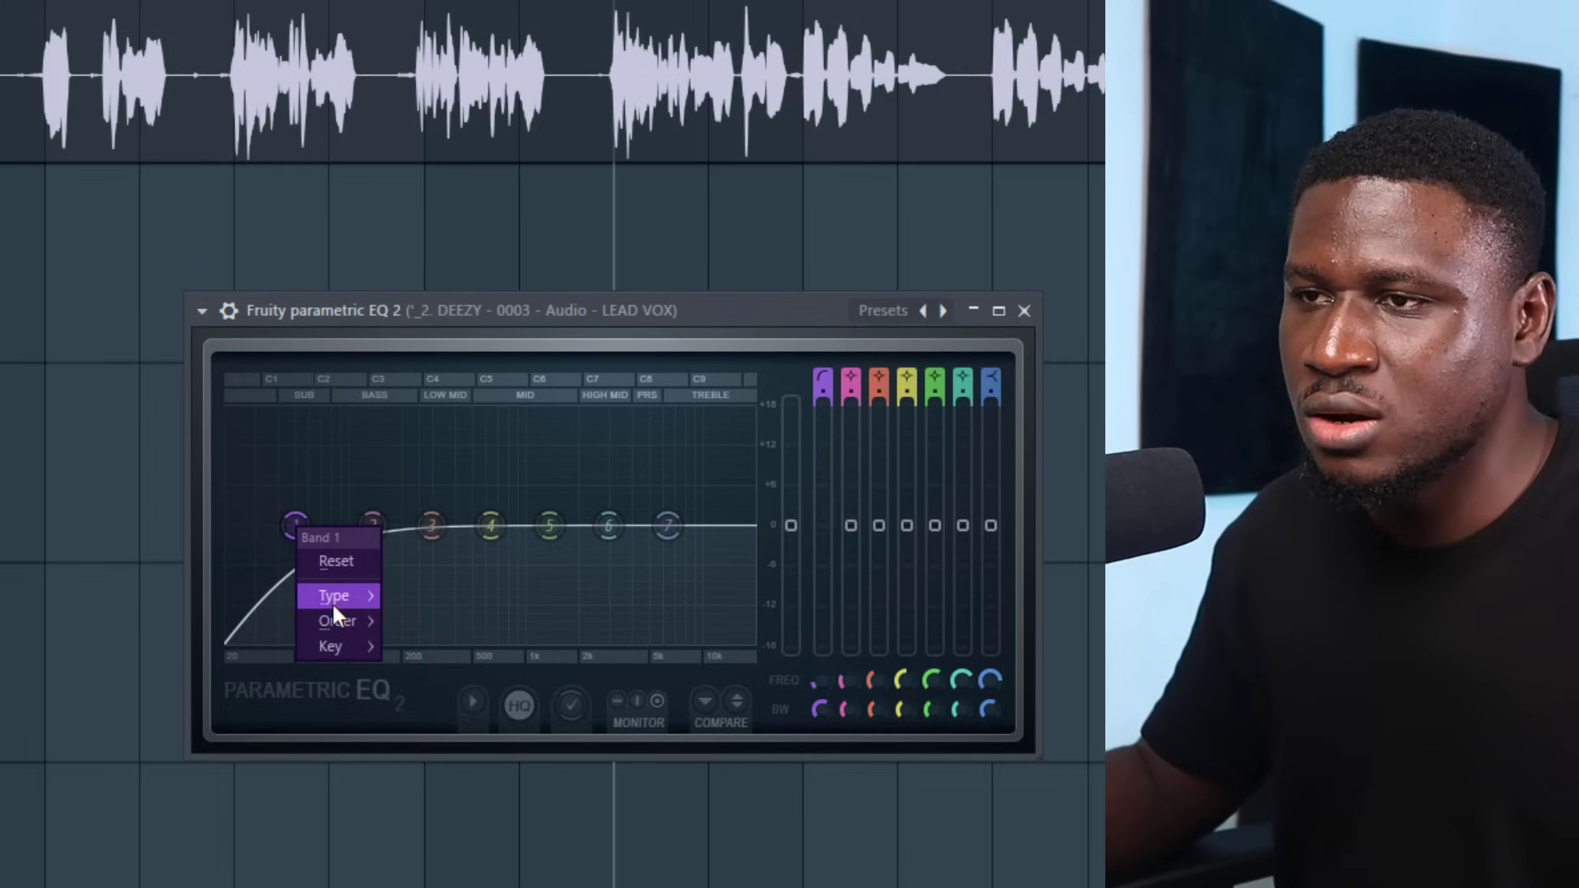
pyautogui.moveTo(334, 611)
pyautogui.click(430, 618)
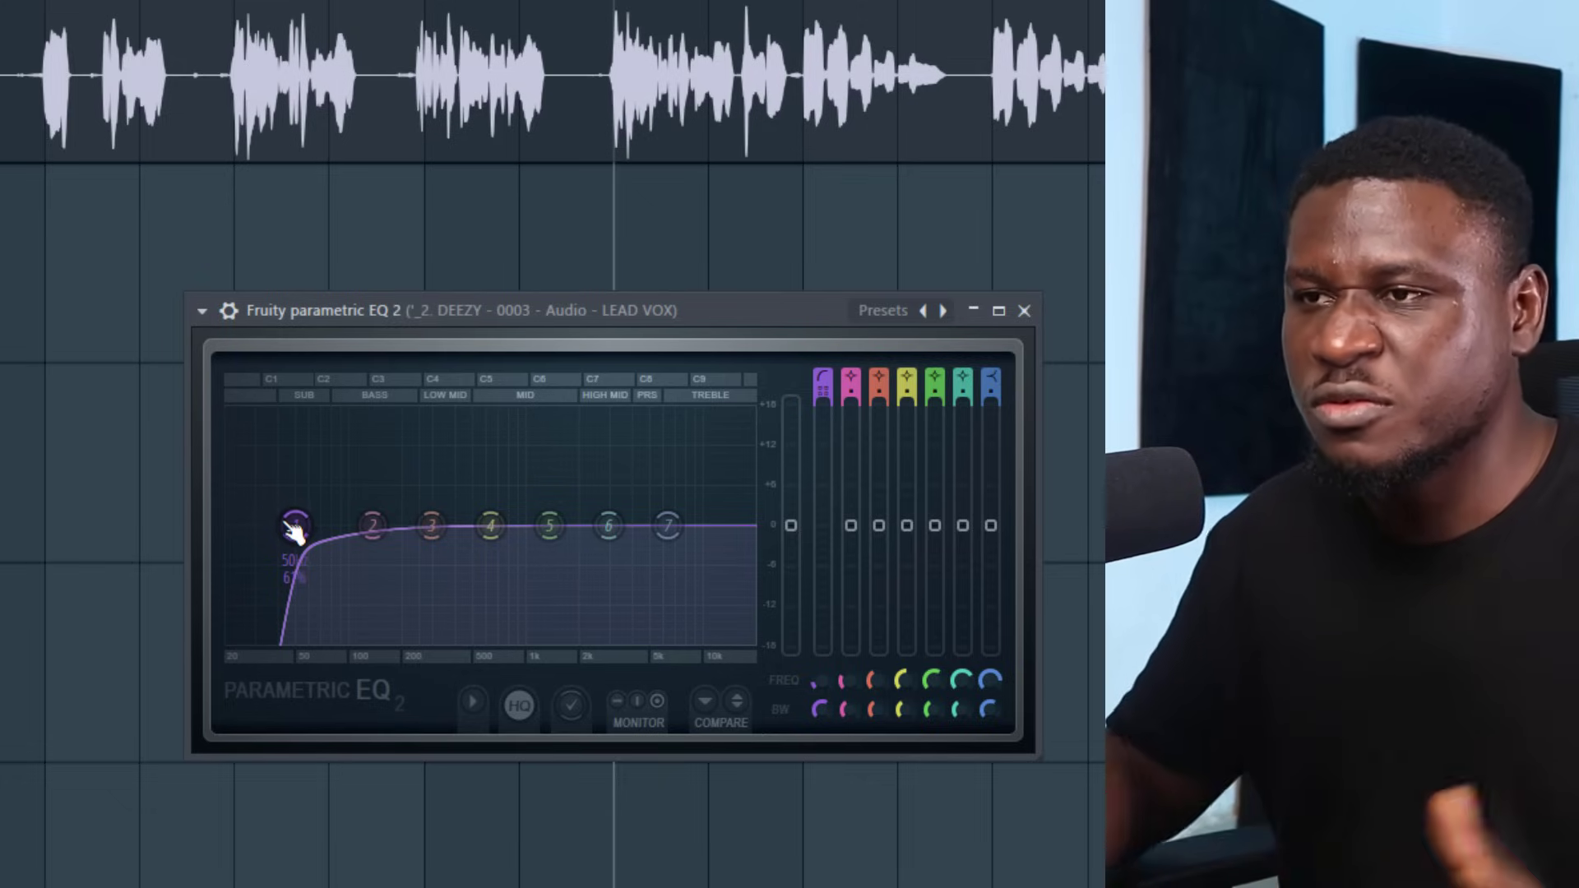
# Raise the band 1 high-pass cutoff to about 110 Hz, fine-tuning it by ear against the lead vocal
pyautogui.moveTo(295, 528); pyautogui.dragTo(331, 527)
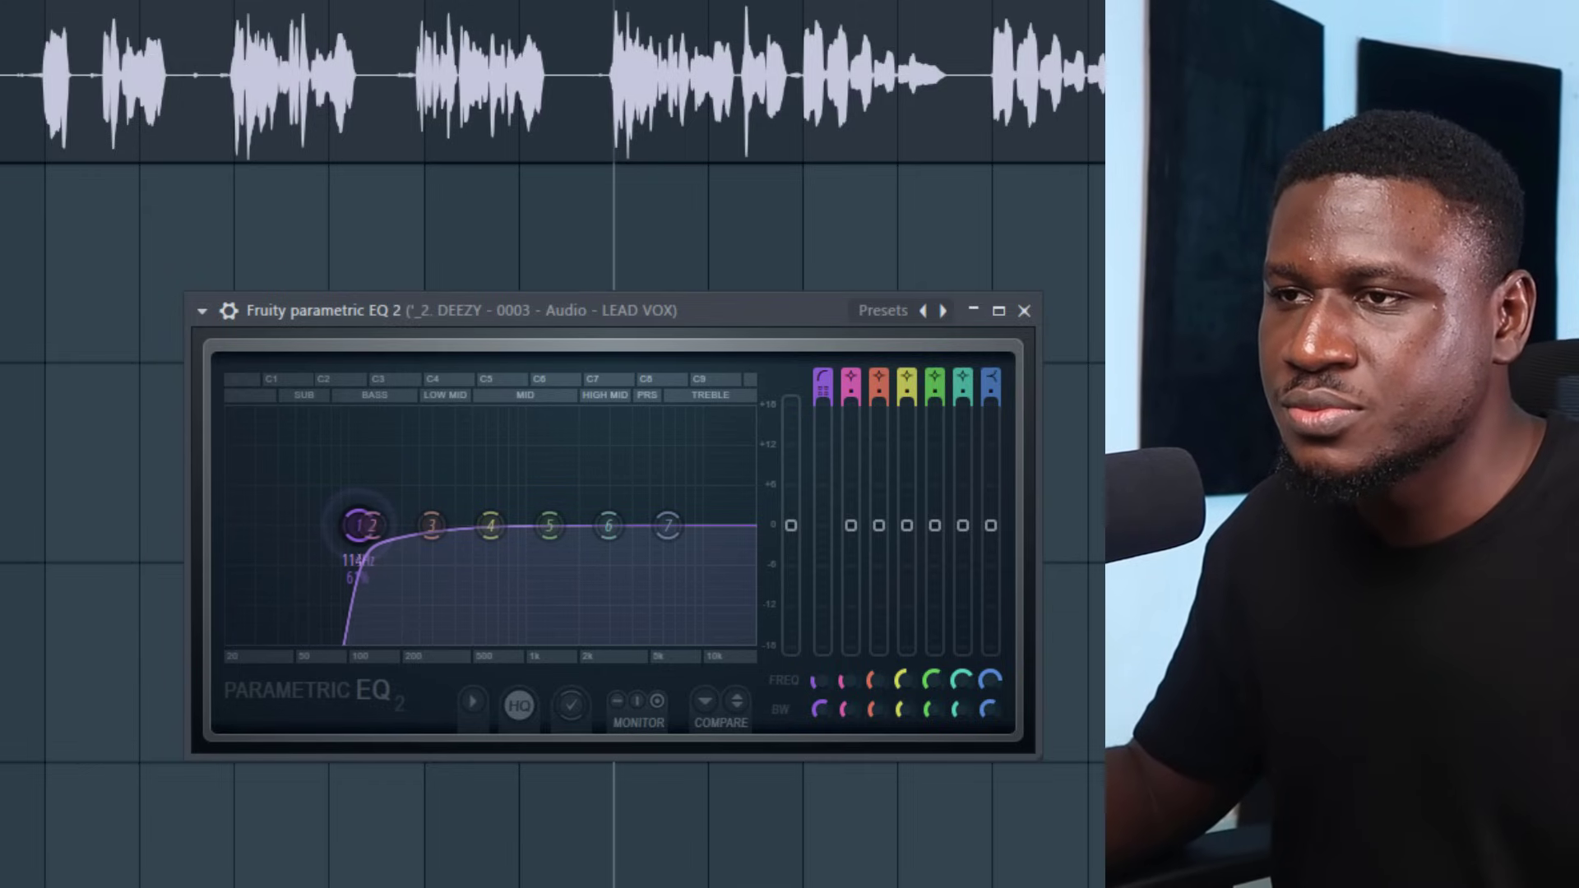
pyautogui.moveTo(364, 525); pyautogui.dragTo(362, 526)
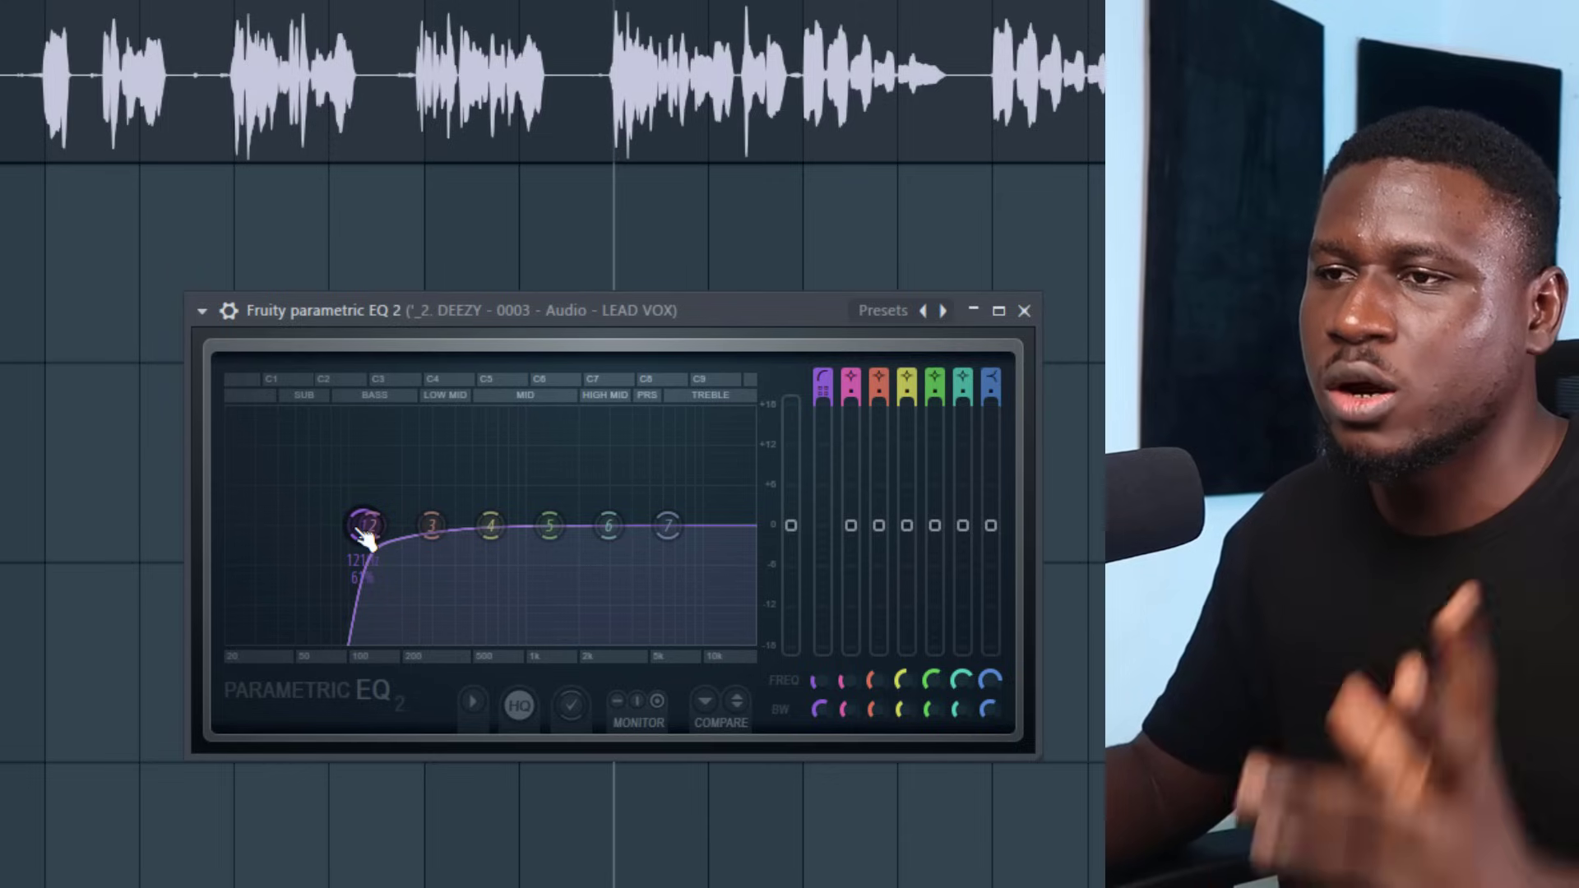
pyautogui.press('space')
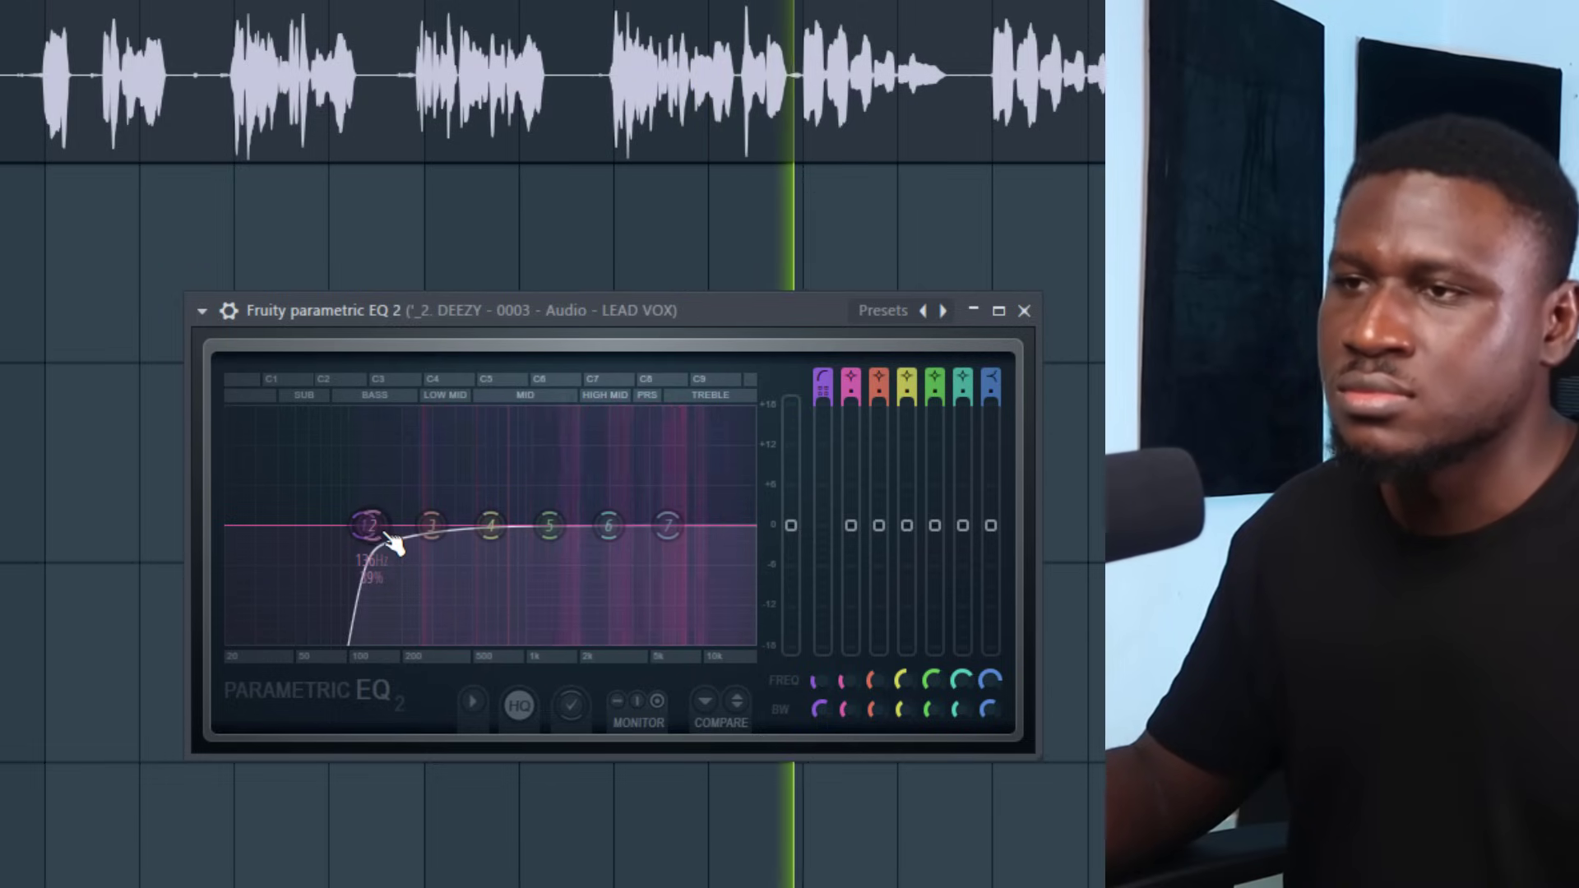
pyautogui.press('space')
pyautogui.moveTo(393, 545); pyautogui.dragTo(353, 525)
pyautogui.press('space')
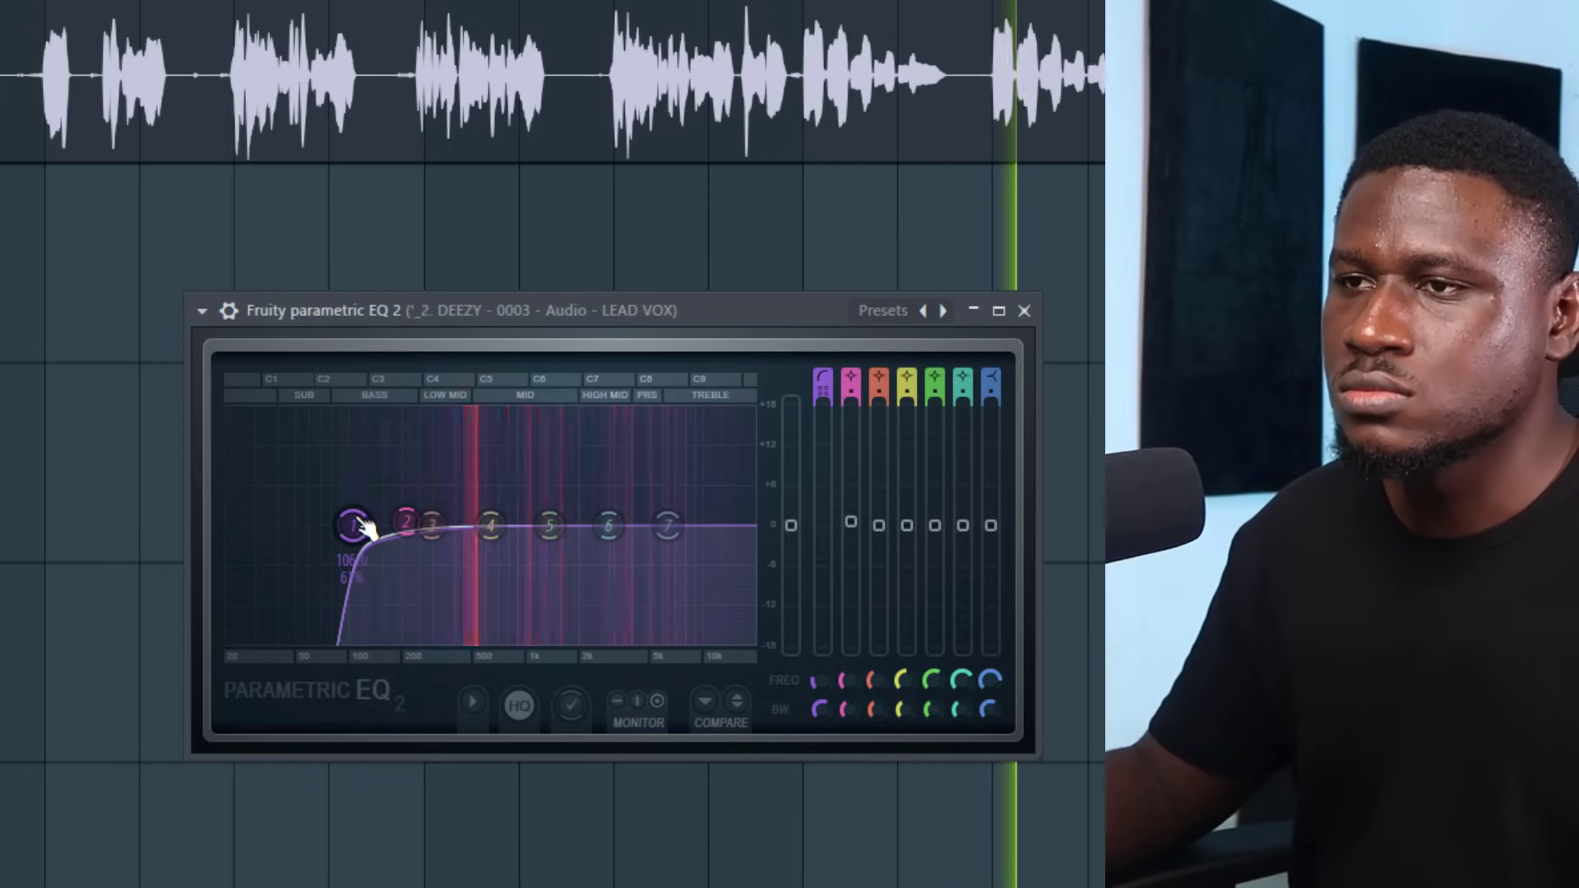
pyautogui.moveTo(356, 519); pyautogui.dragTo(359, 519)
pyautogui.press('space')
pyautogui.press('space')
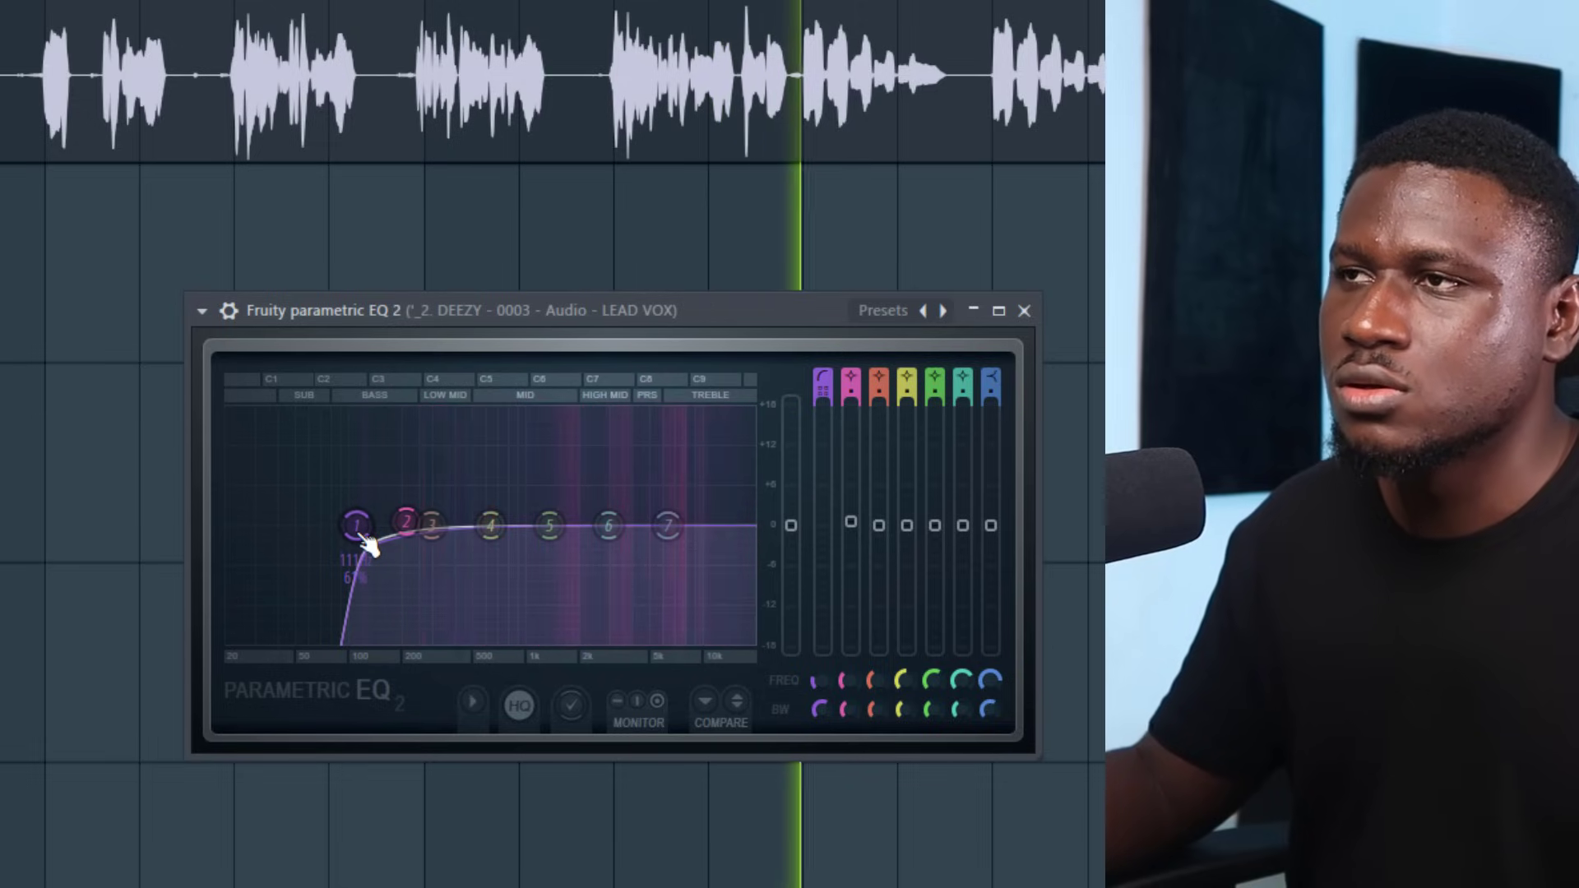
pyautogui.press('space')
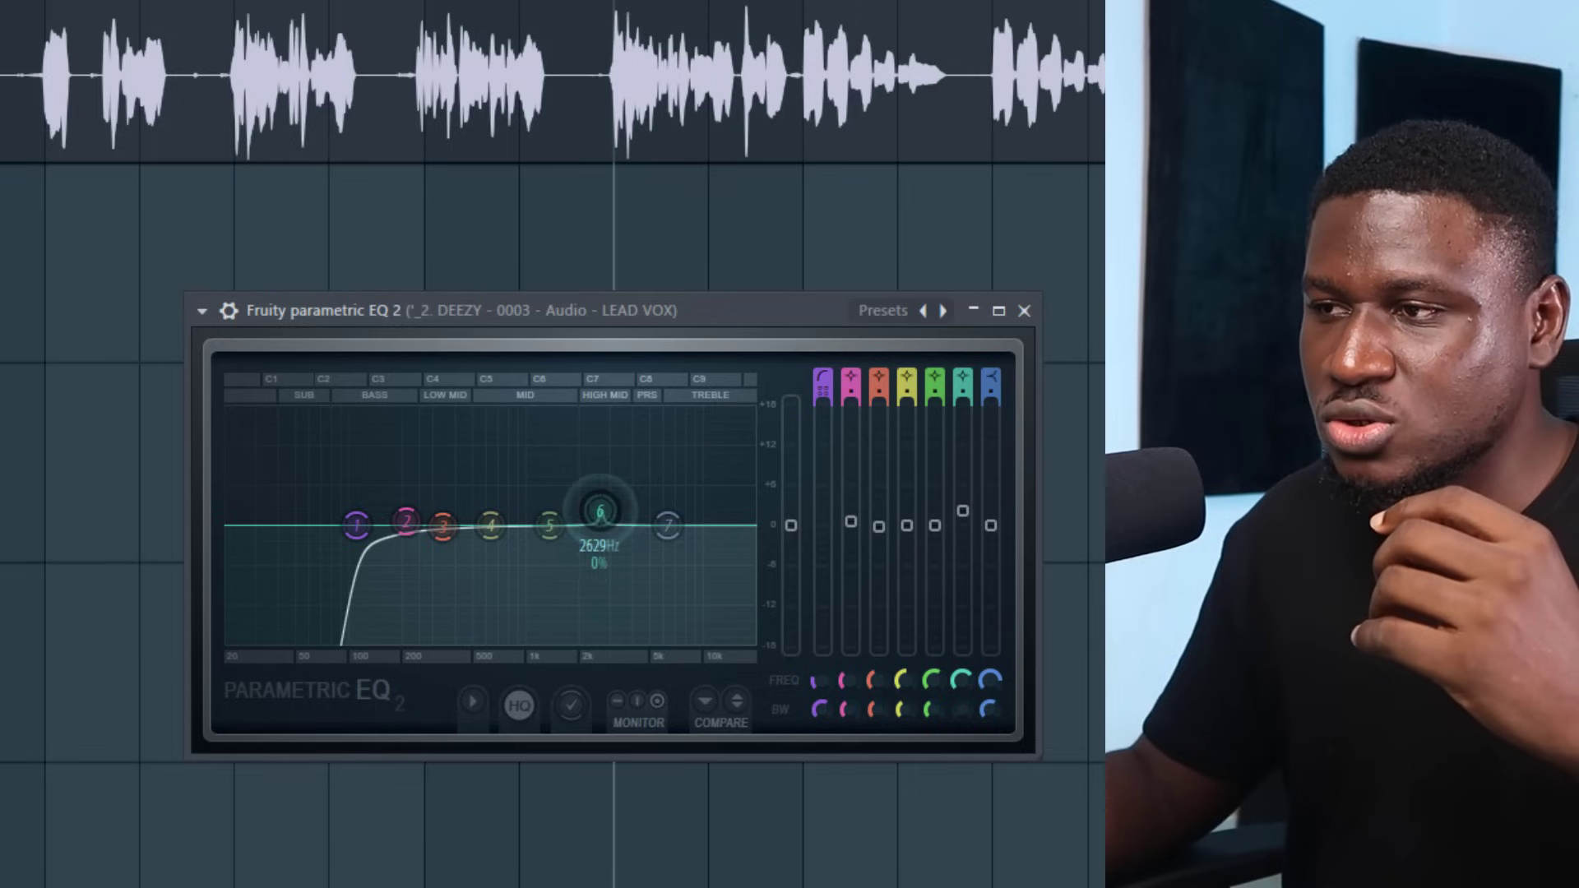
# Narrow EQ band 6 to 0% bandwidth and boost it to about +18 dB around 2617 Hz
pyautogui.moveTo(599, 511); pyautogui.dragTo(600, 531)
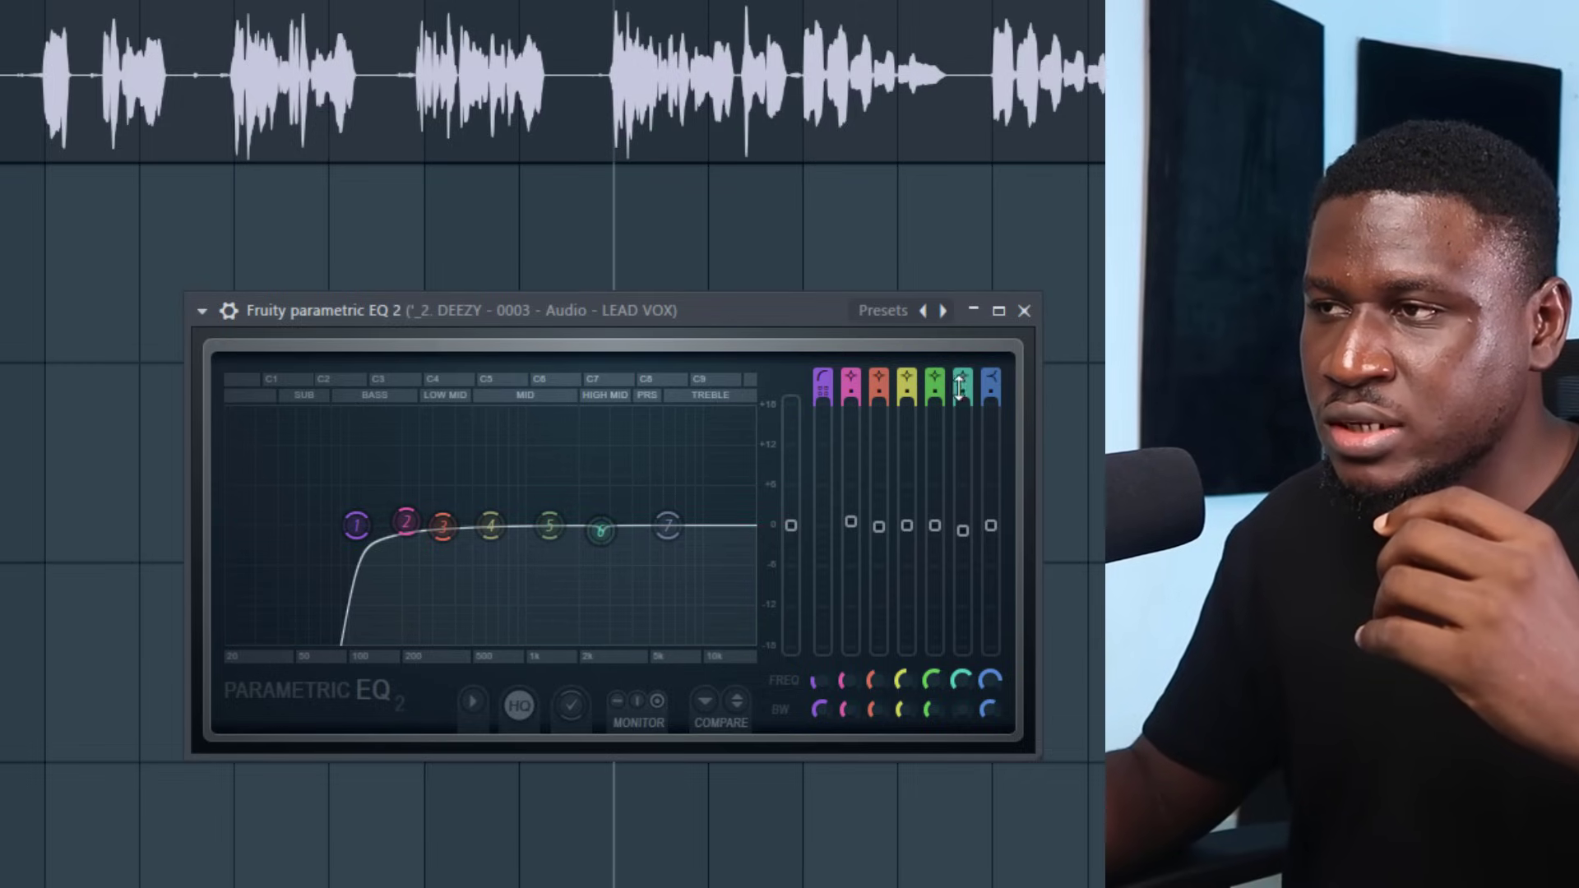
pyautogui.moveTo(962, 709); pyautogui.dragTo(963, 707)
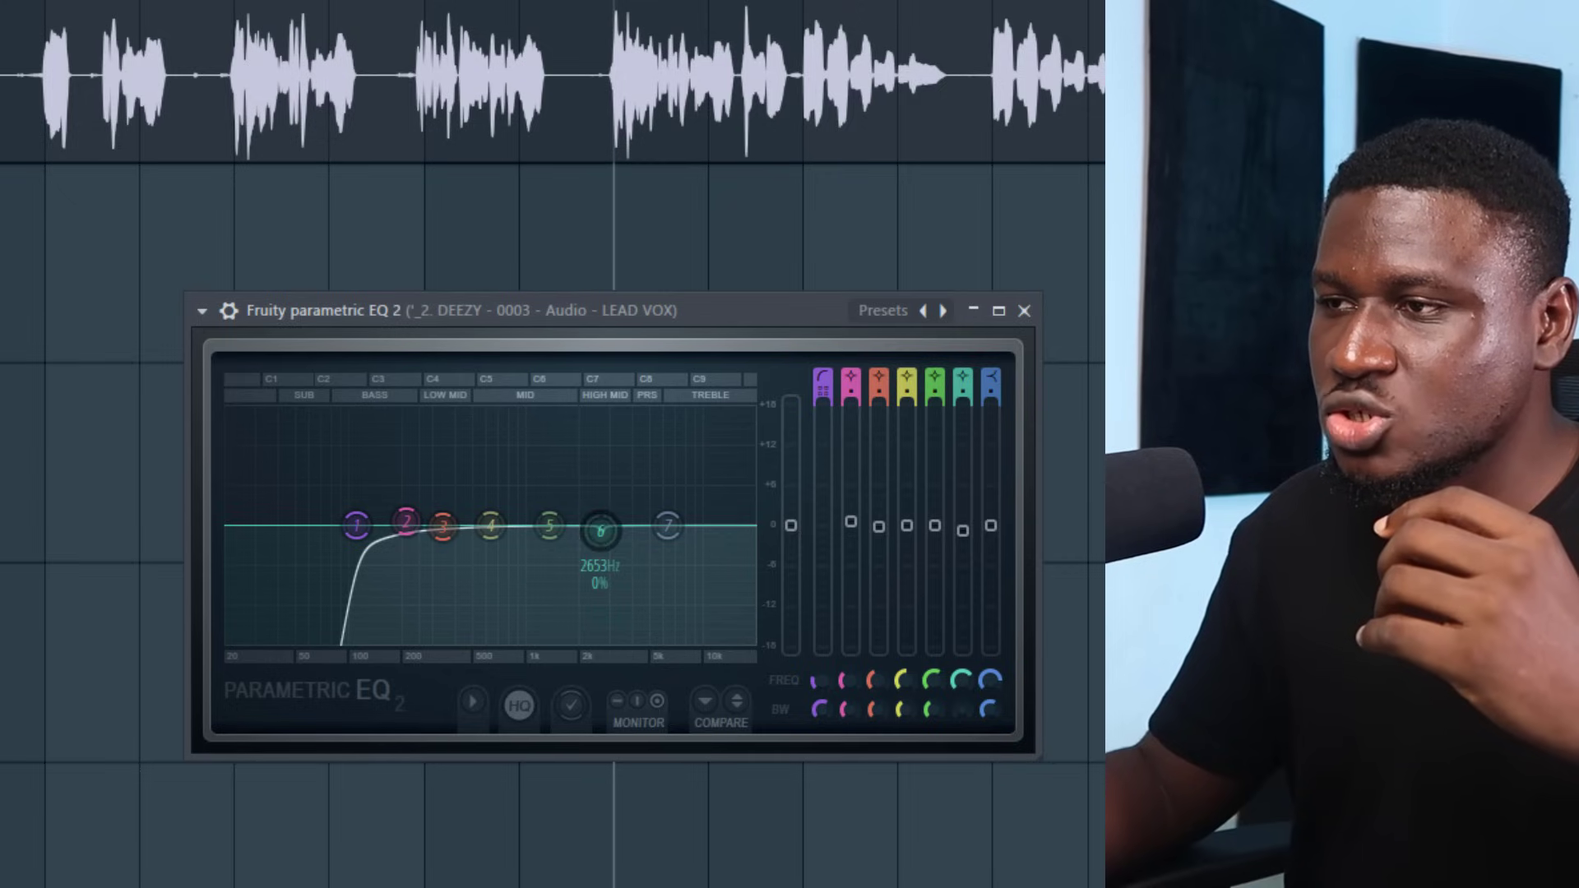
pyautogui.moveTo(963, 709); pyautogui.dragTo(963, 714)
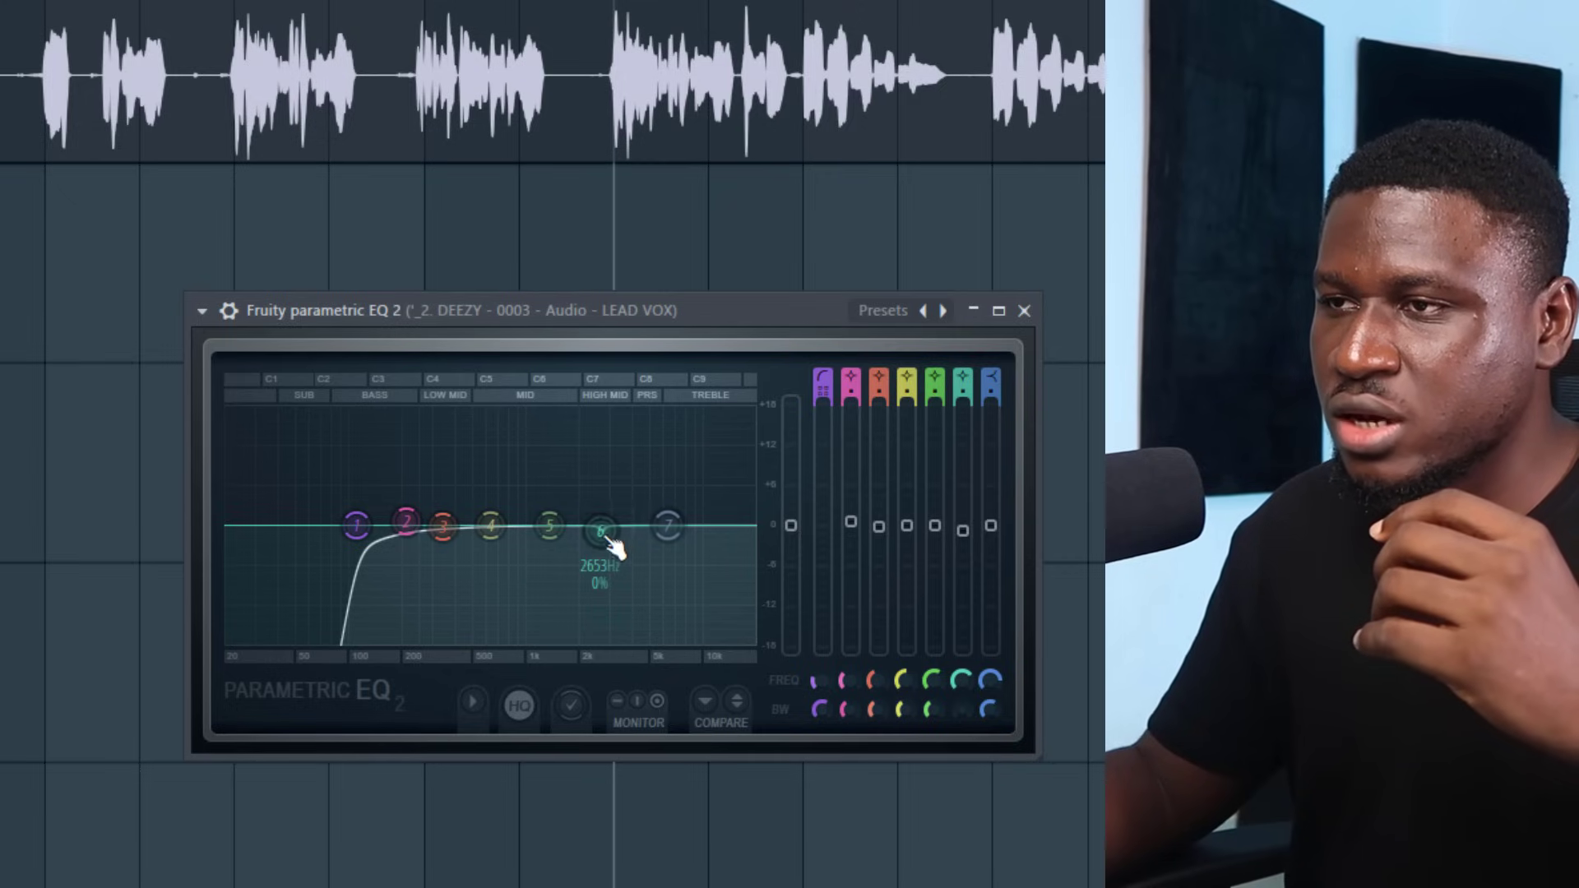
pyautogui.moveTo(600, 455); pyautogui.dragTo(599, 407)
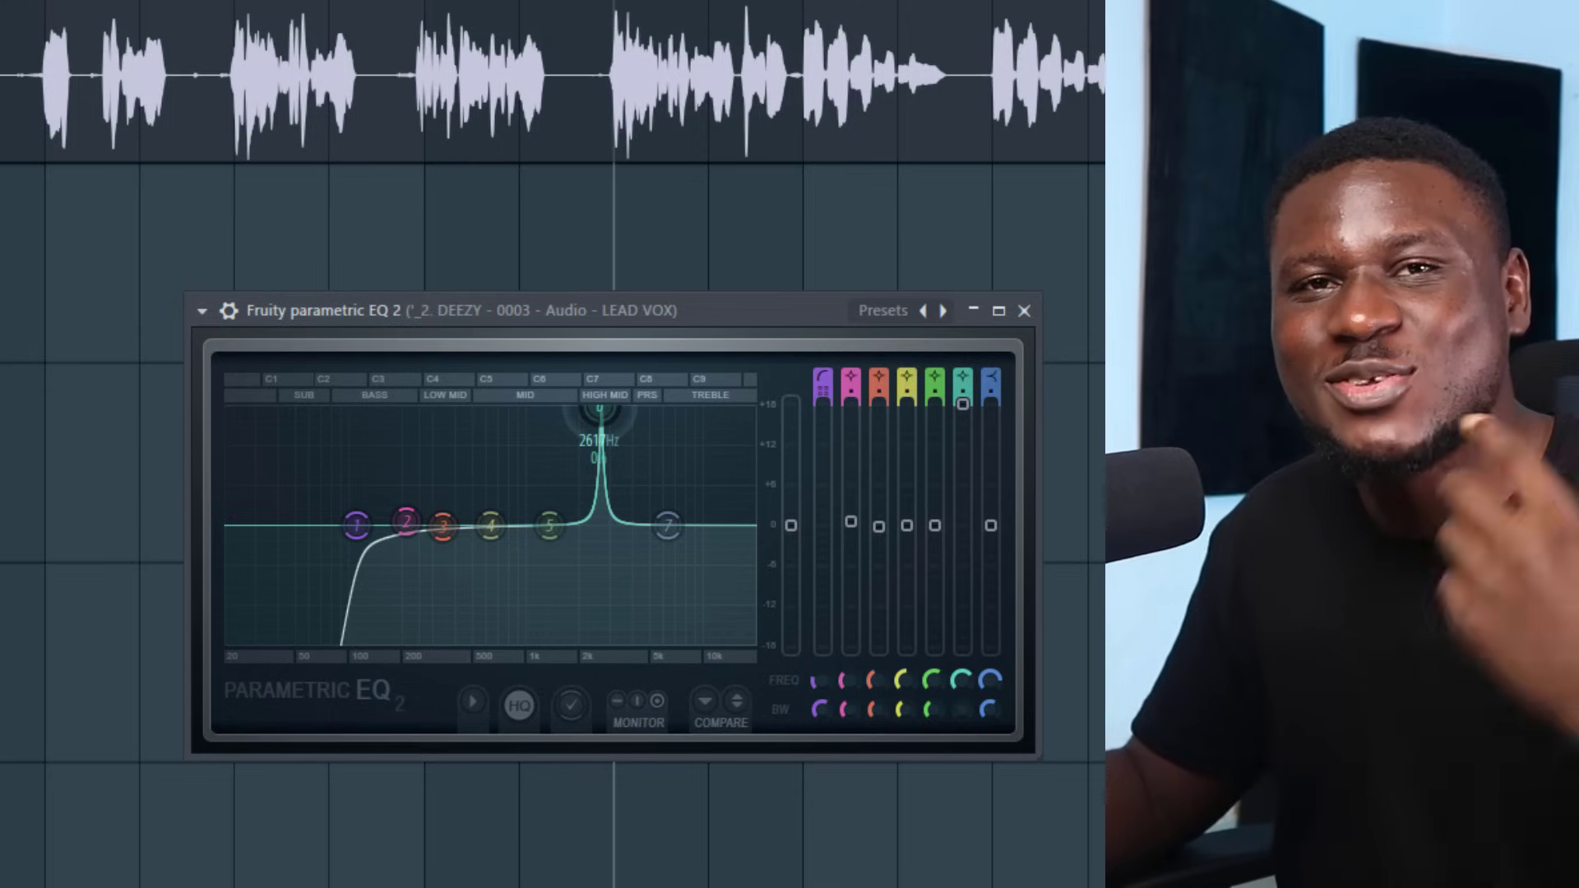
# Move the narrow band 6 boost up to about 2960 Hz and audition the lead vocal for resonances
pyautogui.moveTo(599, 407); pyautogui.dragTo(608, 407)
pyautogui.press('space')
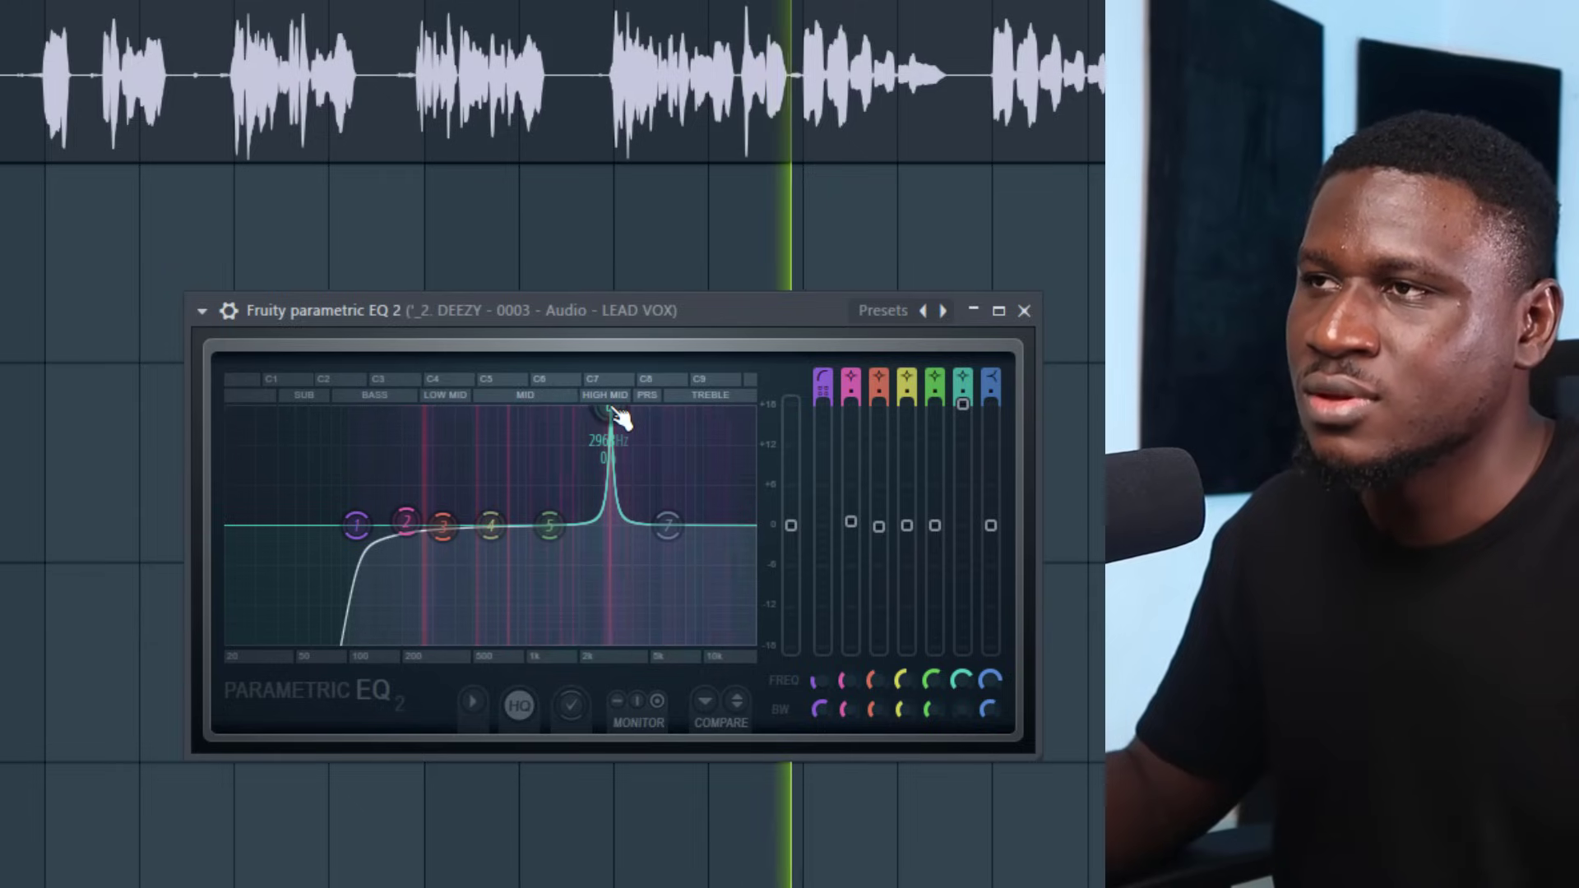
pyautogui.moveTo(610, 409); pyautogui.dragTo(611, 409)
pyautogui.press('space')
pyautogui.press('space')
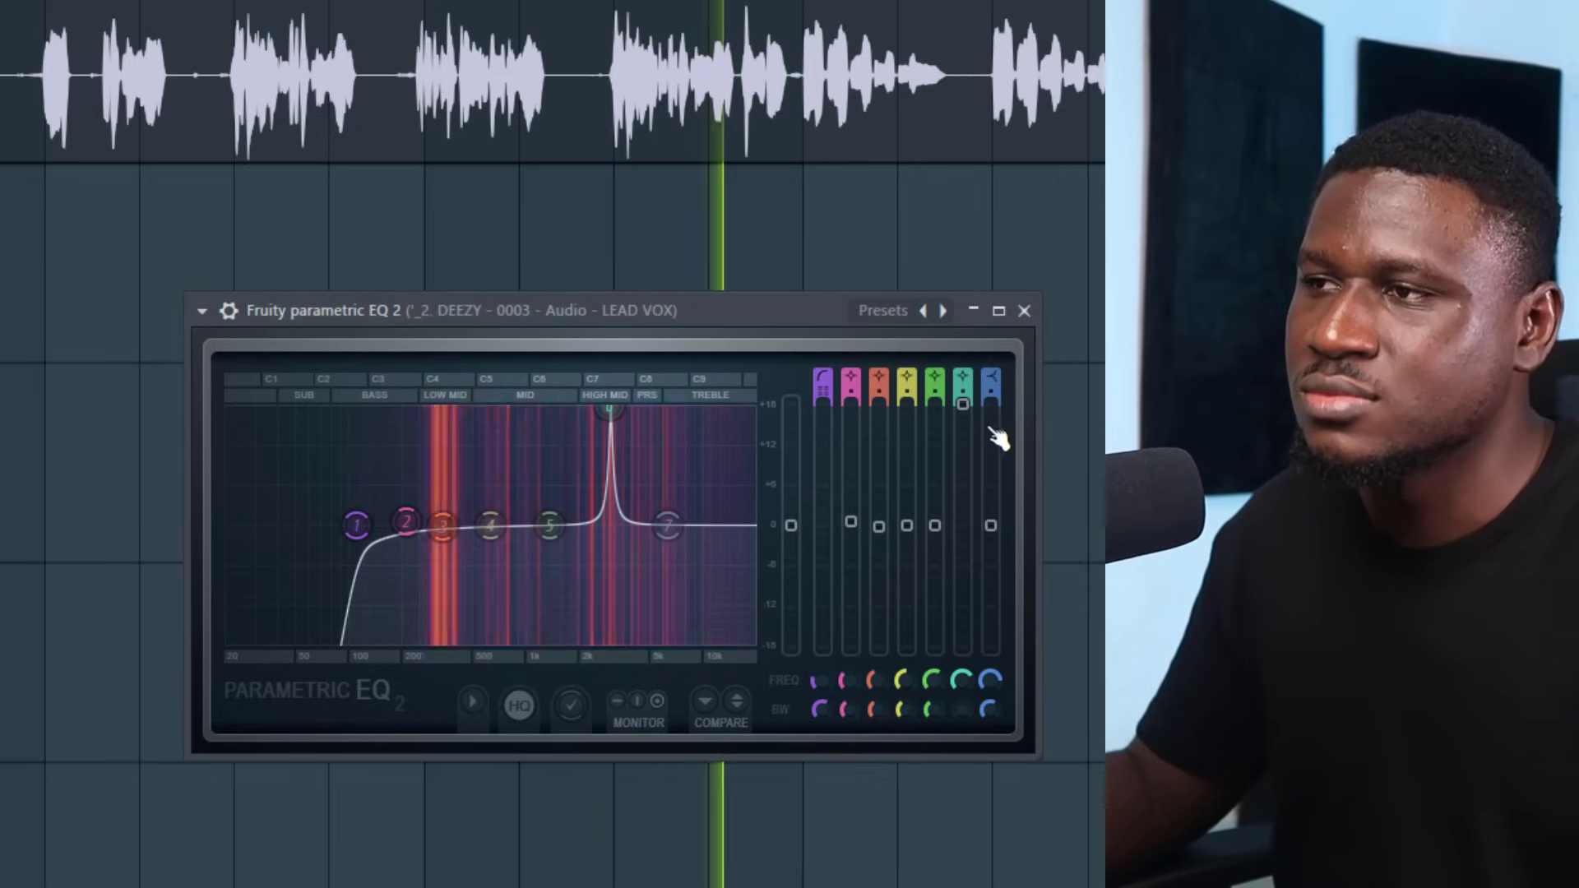
pyautogui.press('space')
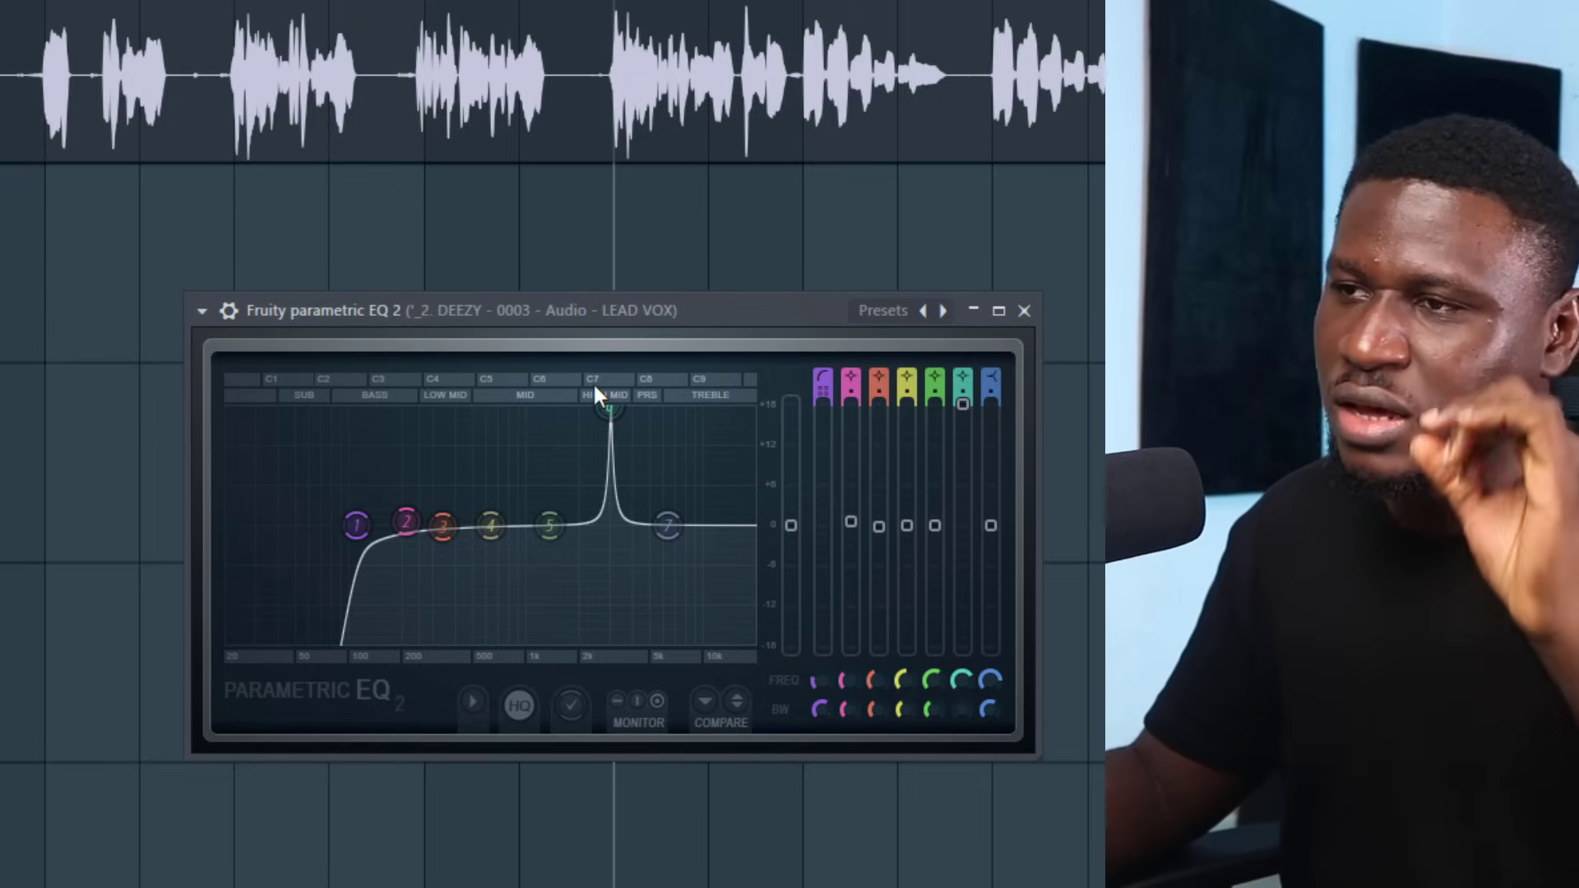
# Settle the narrow band 6 at about 2936 Hz by ear and cut it by about 3 dB, auditioning the lead vocal
pyautogui.moveTo(599, 403)
pyautogui.mouseDown()
pyautogui.moveTo(626, 409)
pyautogui.moveTo(585, 409)
pyautogui.moveTo(609, 409)
pyautogui.mouseUp()
pyautogui.press('space')
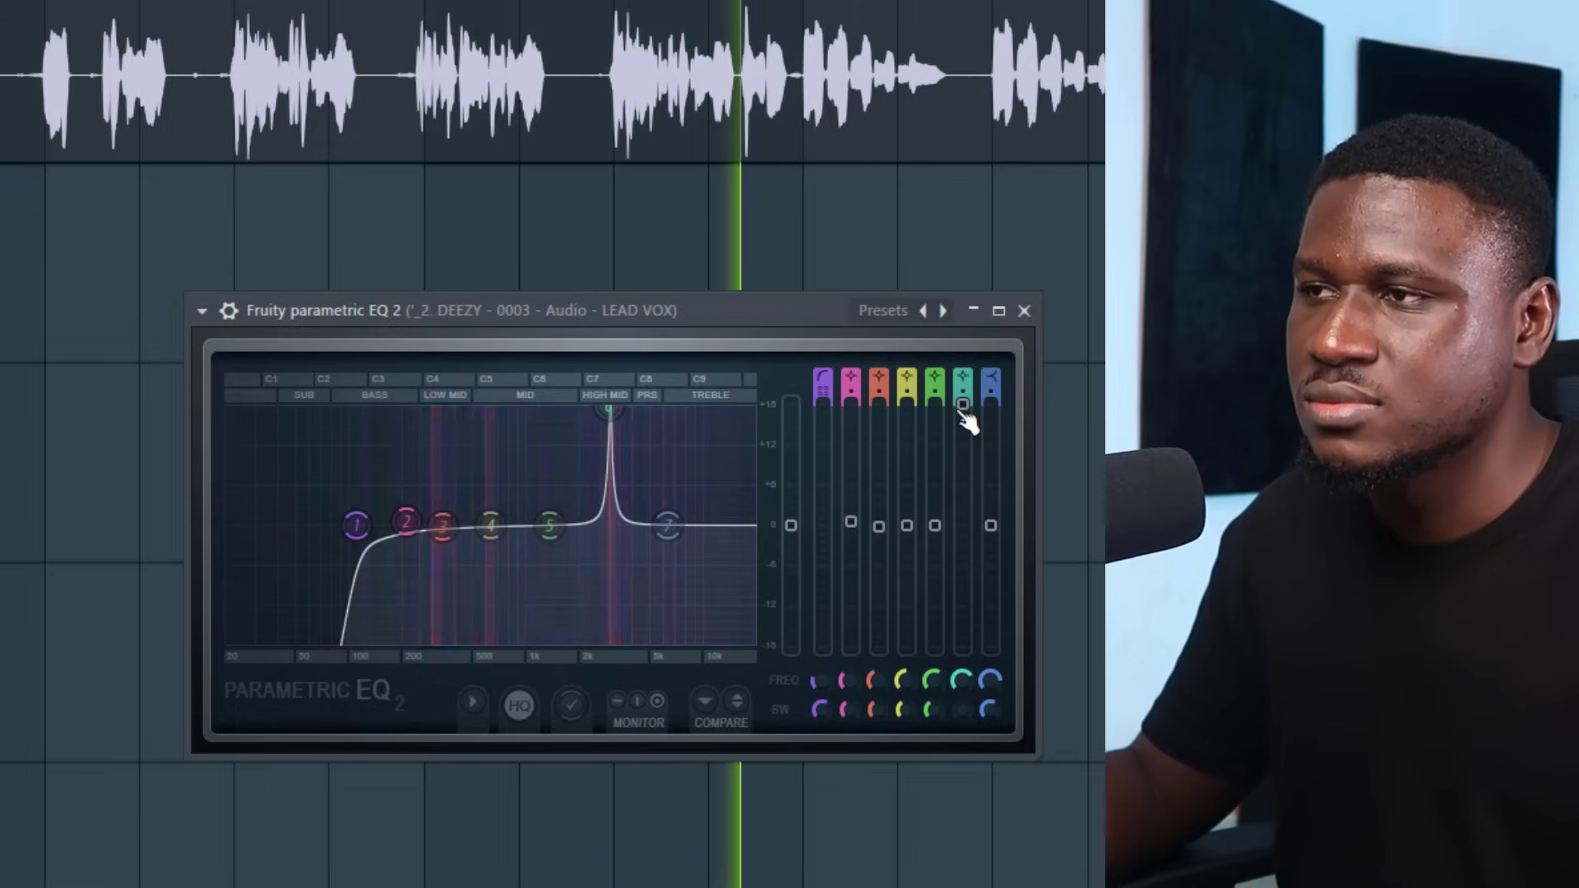
pyautogui.press('space')
pyautogui.moveTo(963, 404); pyautogui.dragTo(963, 511)
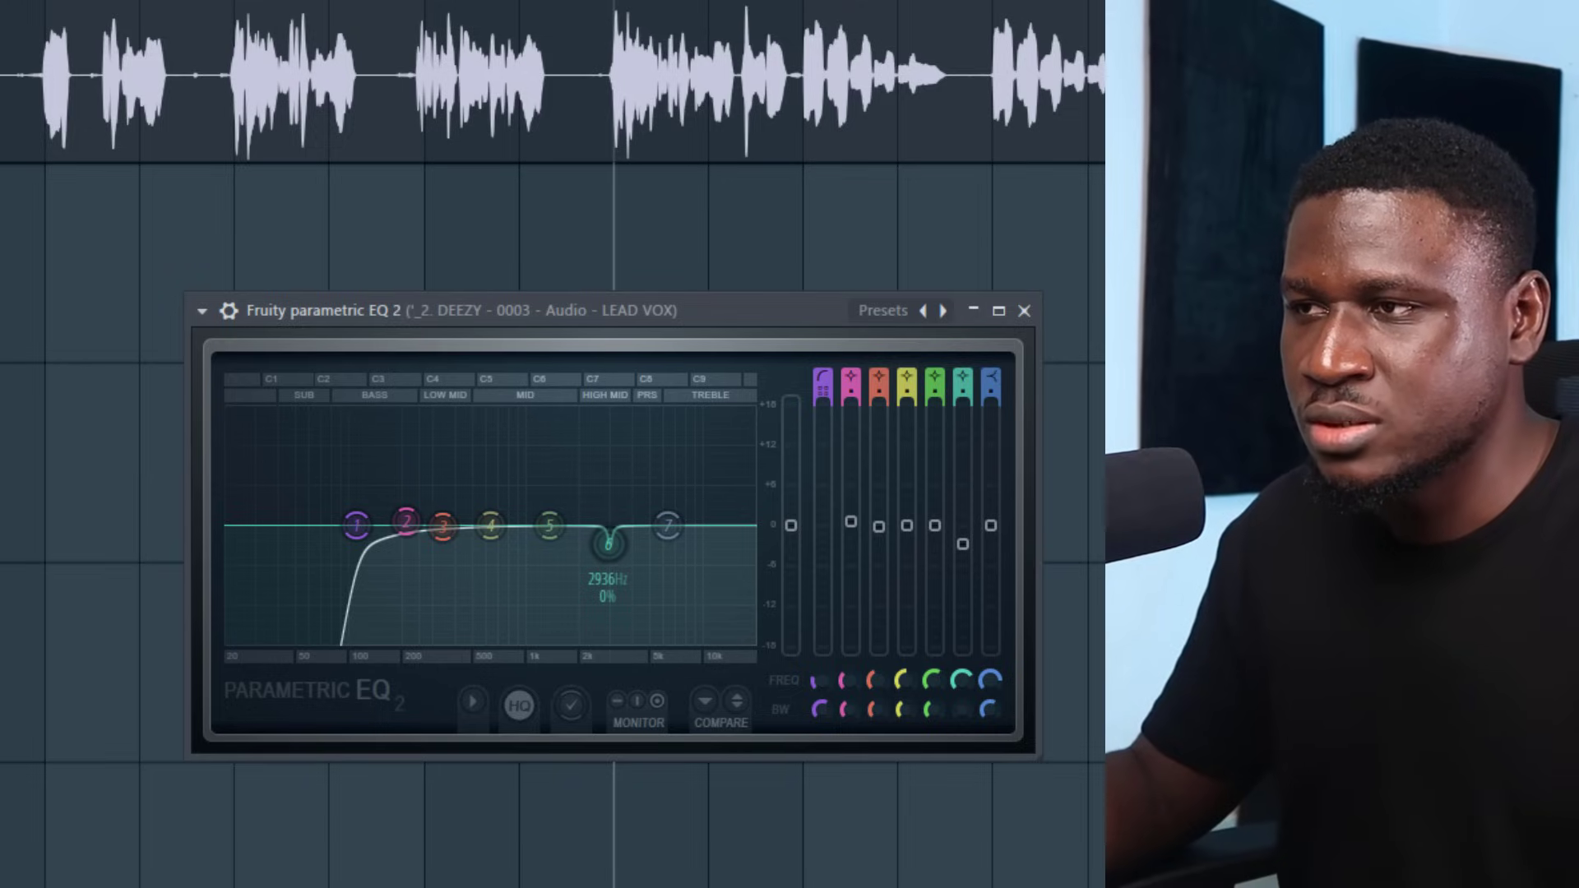
pyautogui.press('space')
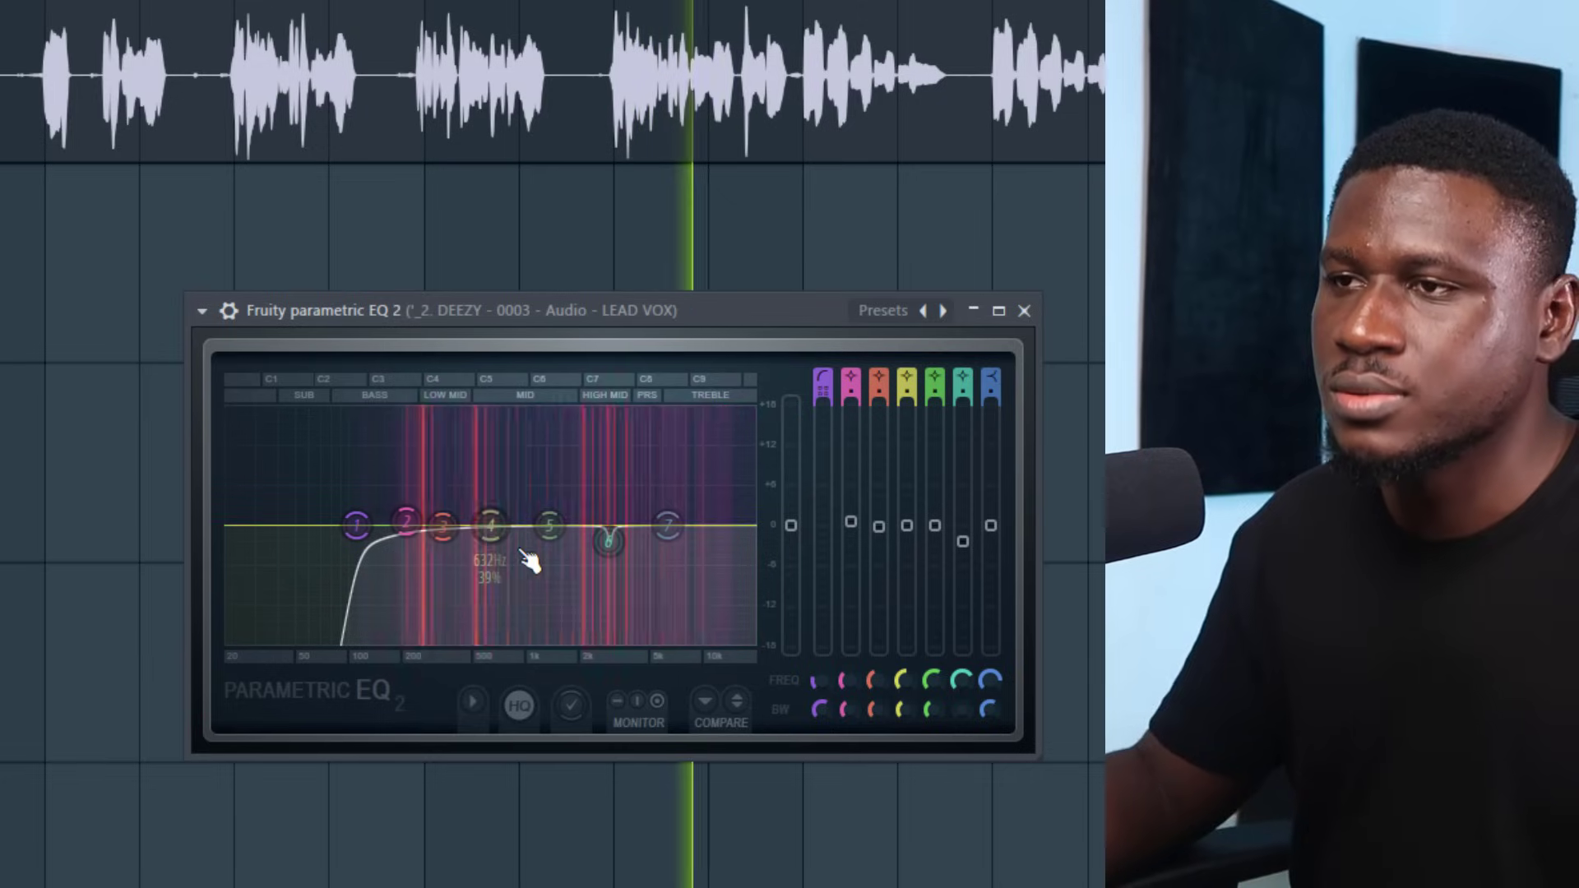
pyautogui.press('space')
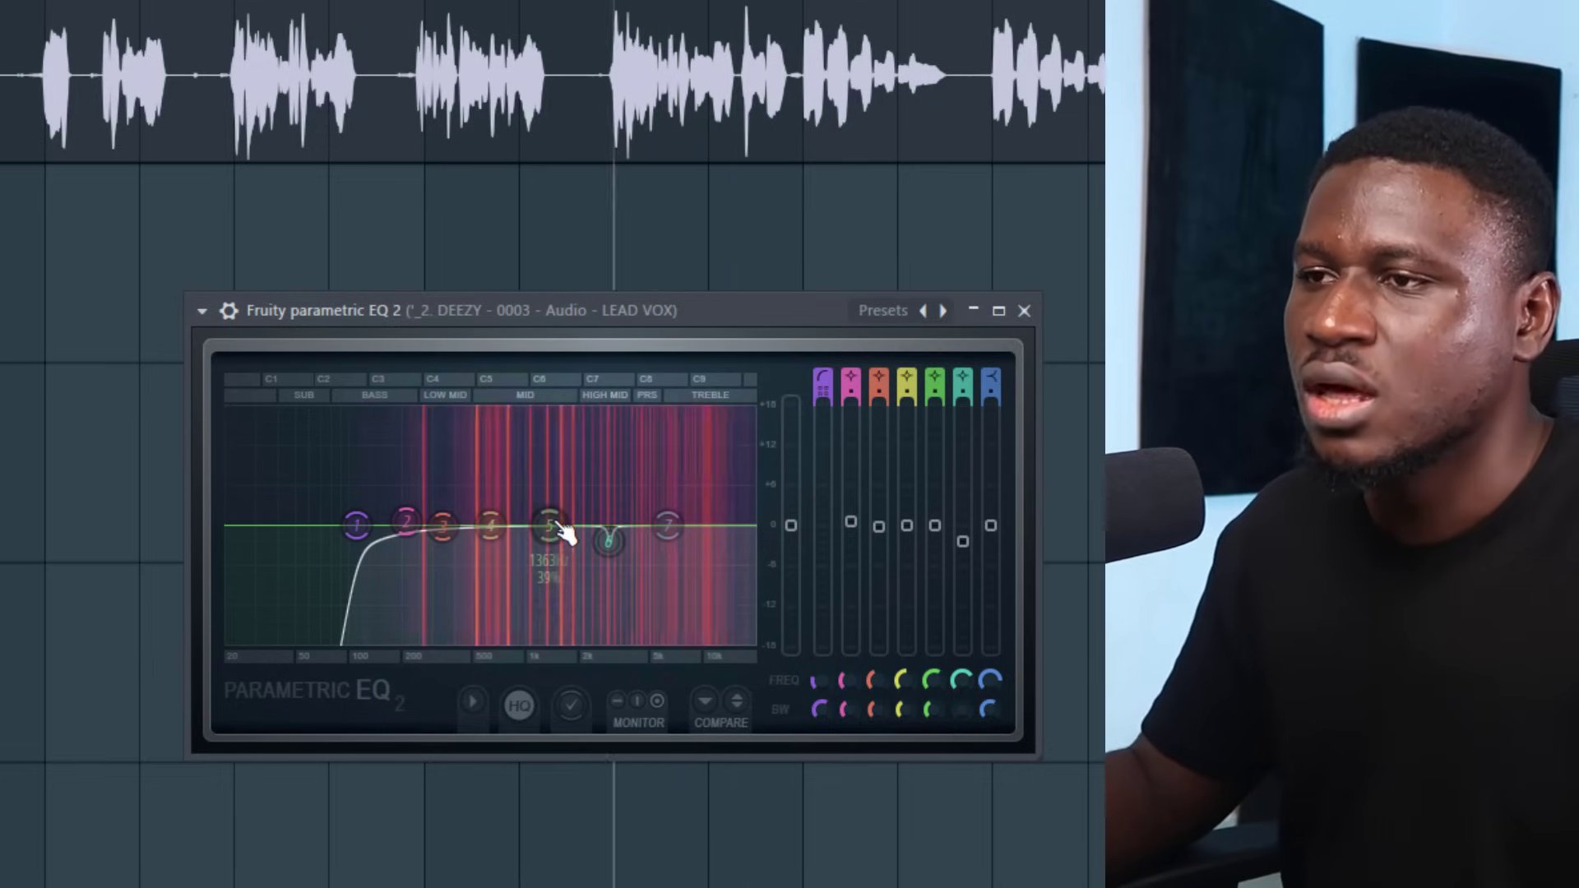
# Sweep band 5 as a boosted 0% bandwidth peak for resonances and cut it by about 3 dB at 1645 Hz
pyautogui.press('space')
pyautogui.moveTo(558, 419)
pyautogui.mouseDown()
pyautogui.moveTo(546, 409)
pyautogui.moveTo(566, 409)
pyautogui.mouseUp()
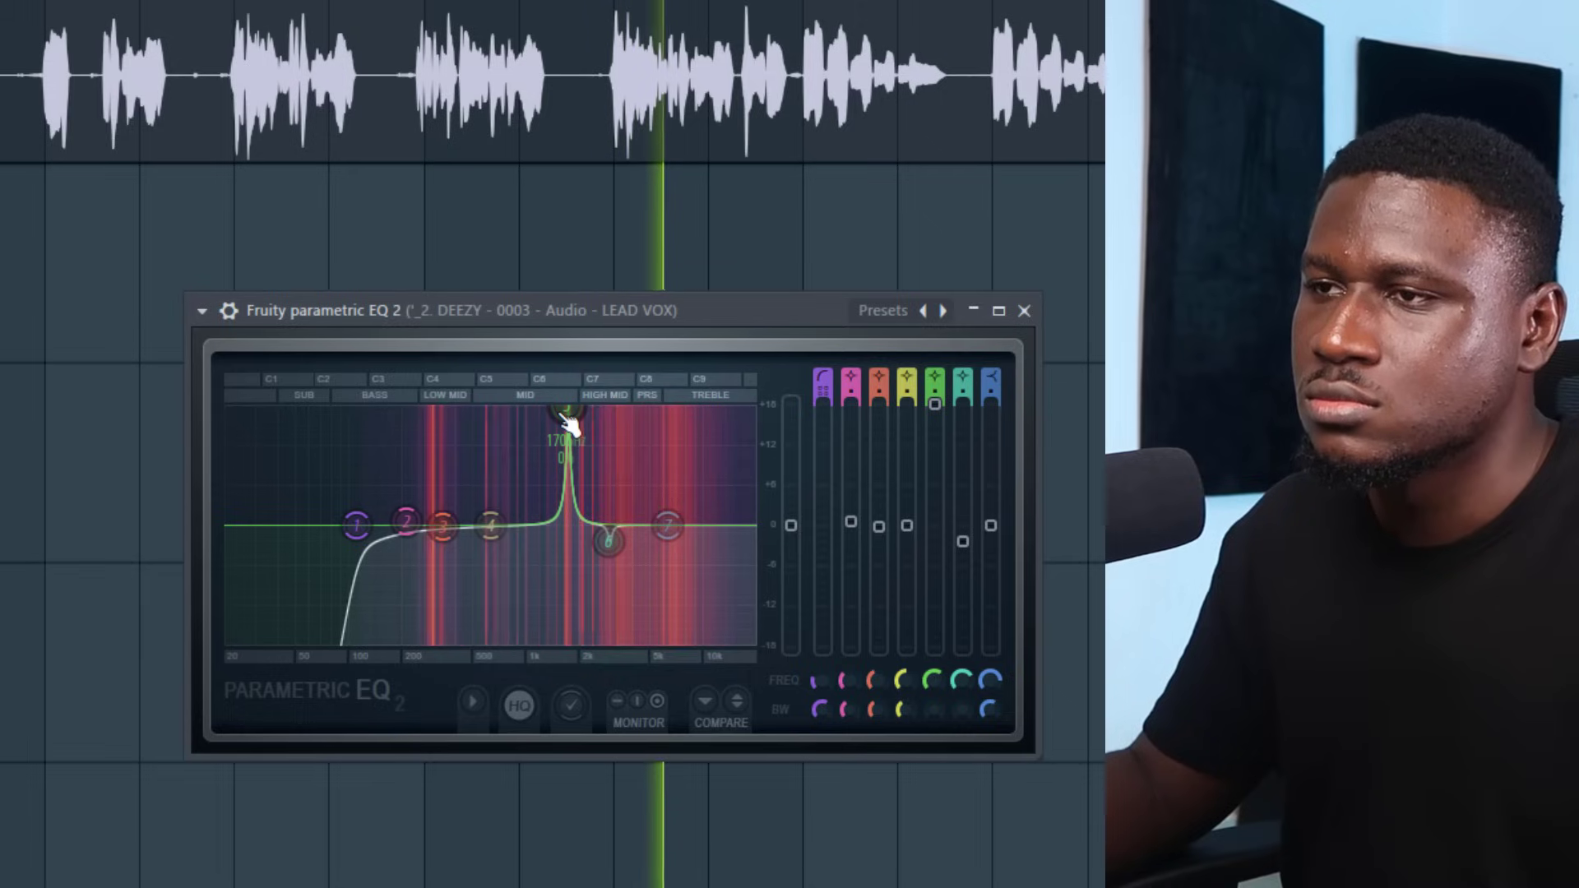
pyautogui.moveTo(563, 416); pyautogui.dragTo(563, 416)
pyautogui.press('space')
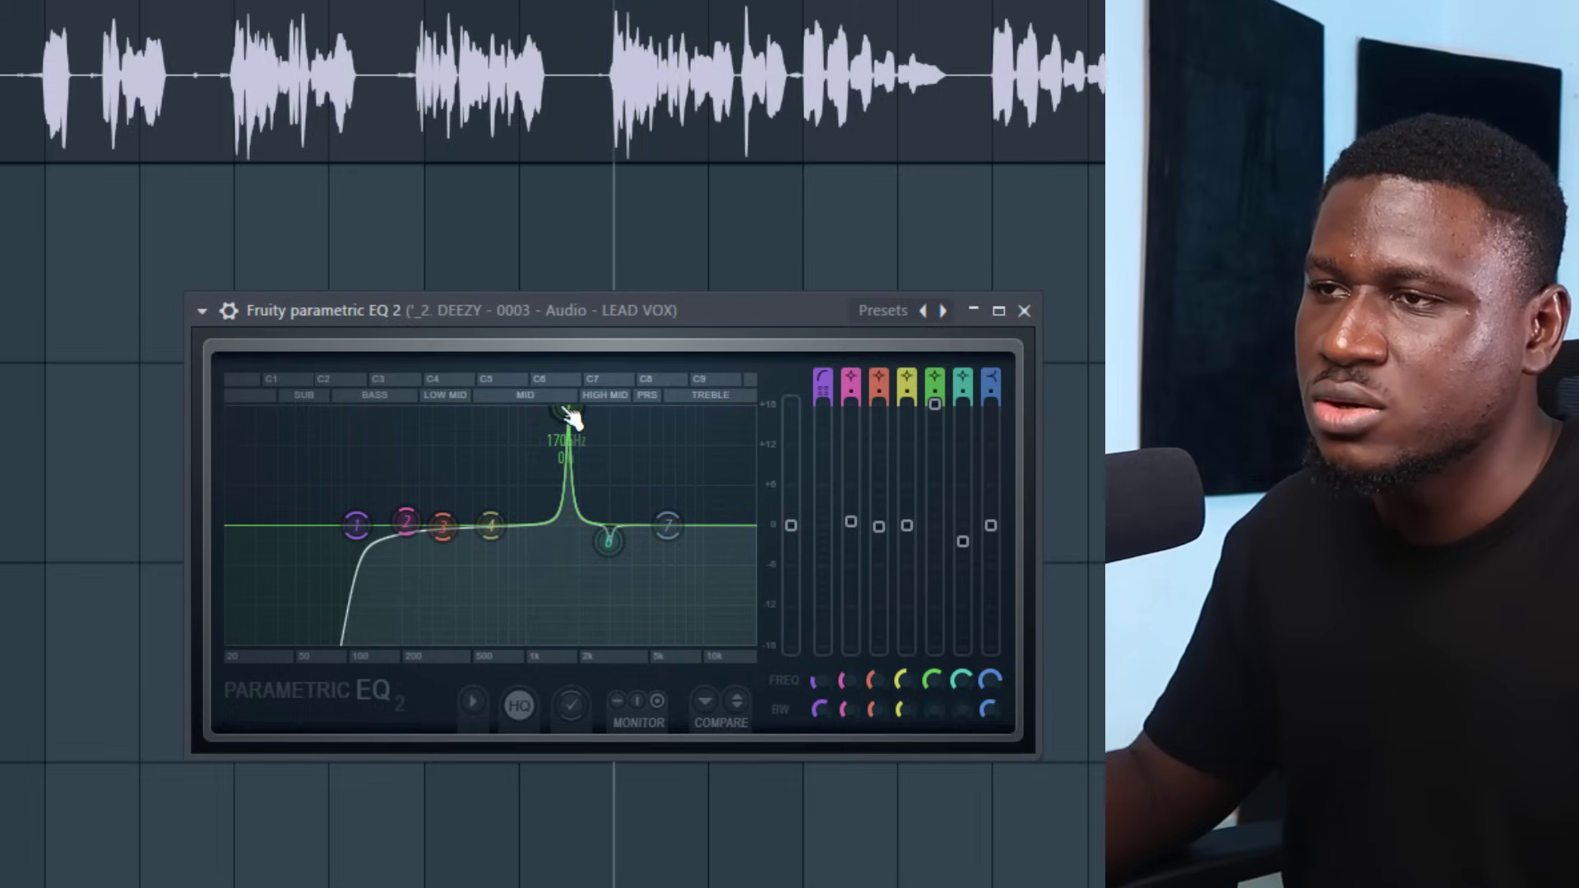
pyautogui.press('space')
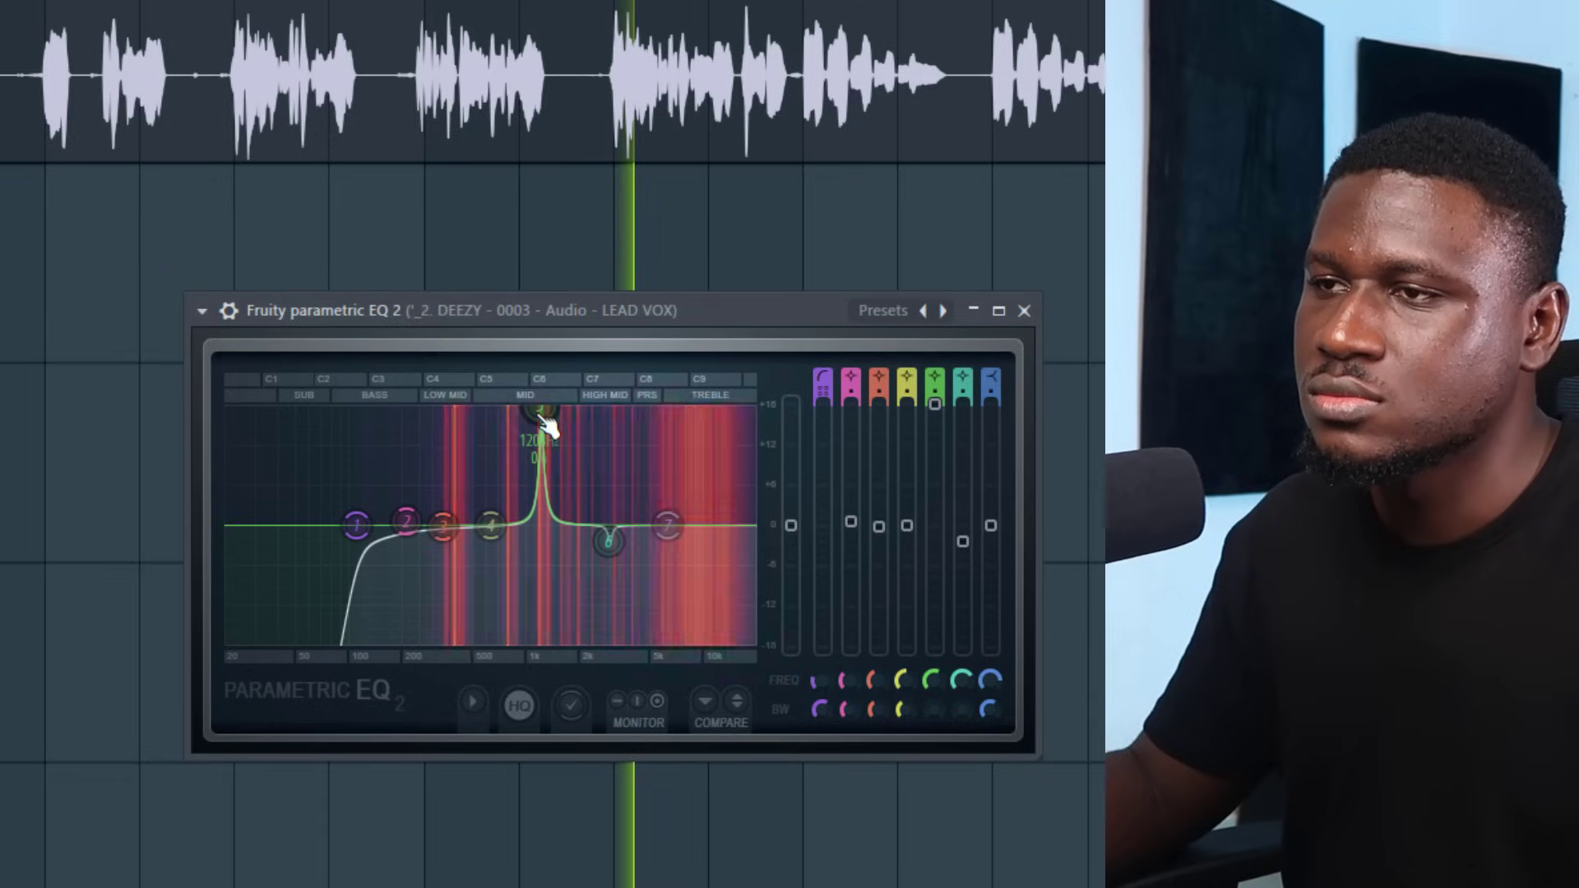
pyautogui.moveTo(543, 416); pyautogui.dragTo(565, 416)
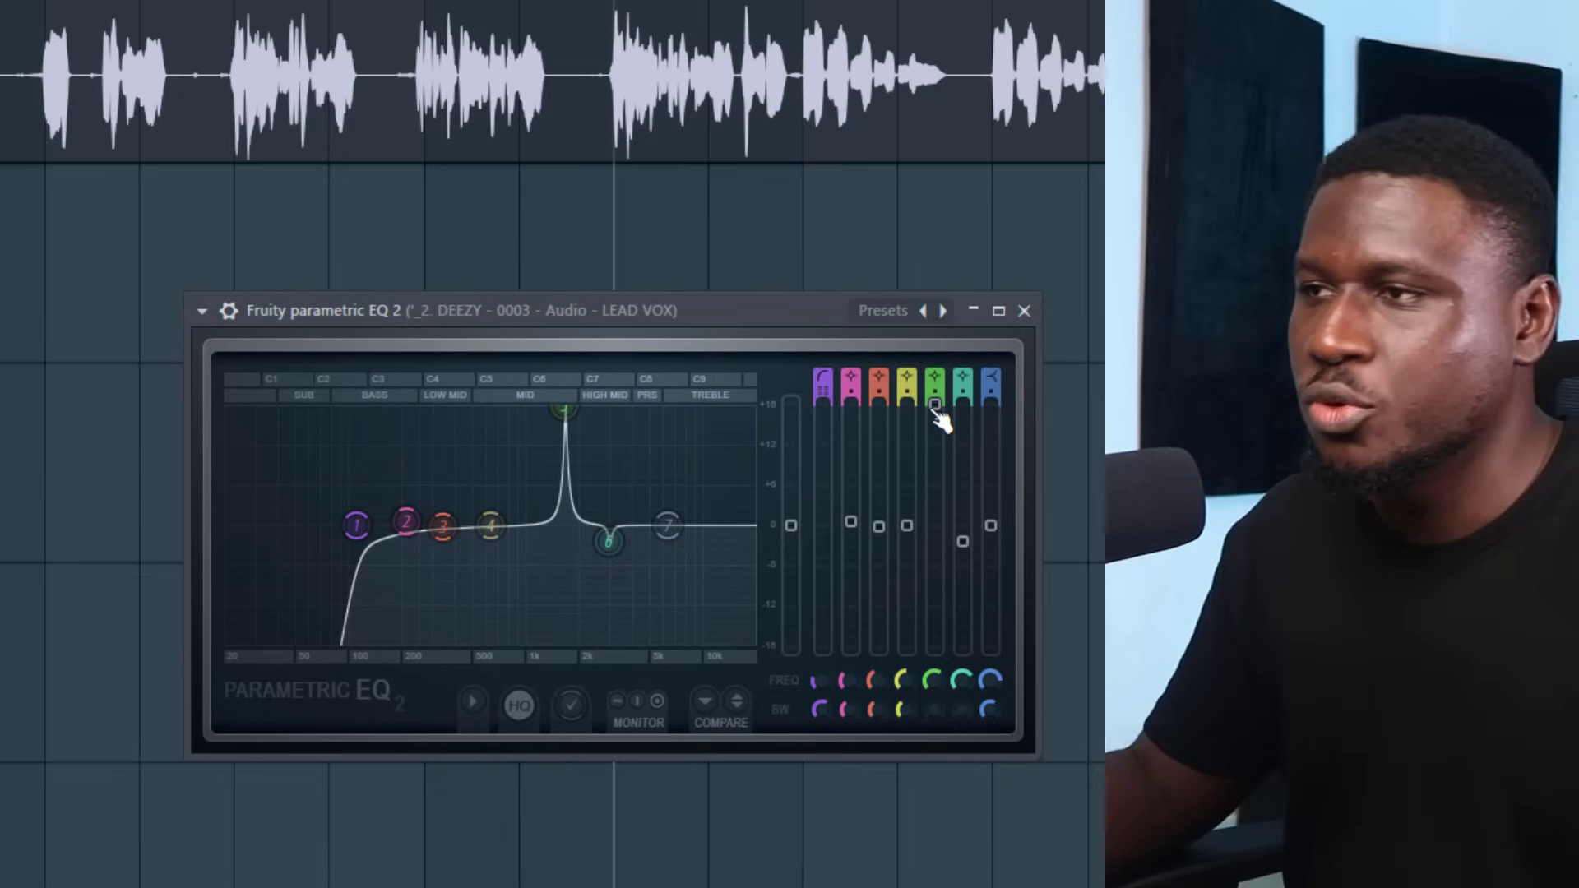
pyautogui.moveTo(936, 405); pyautogui.dragTo(935, 460)
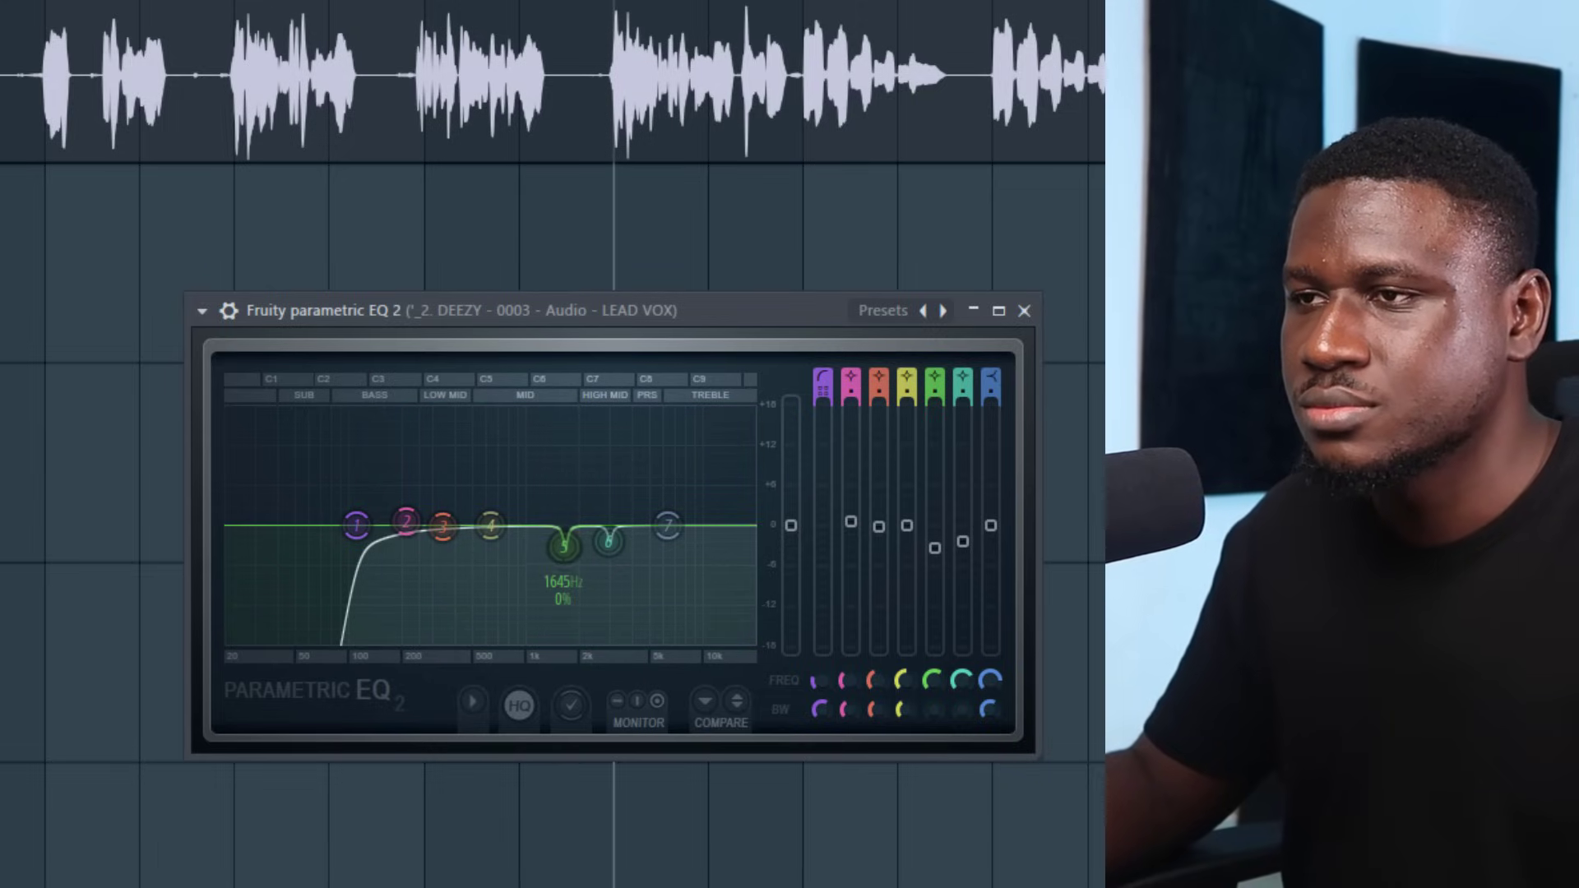
# Sweep band 4 as a narrow boosted peak and cut it by about 3 dB between 700 and 800 Hz
pyautogui.press('space')
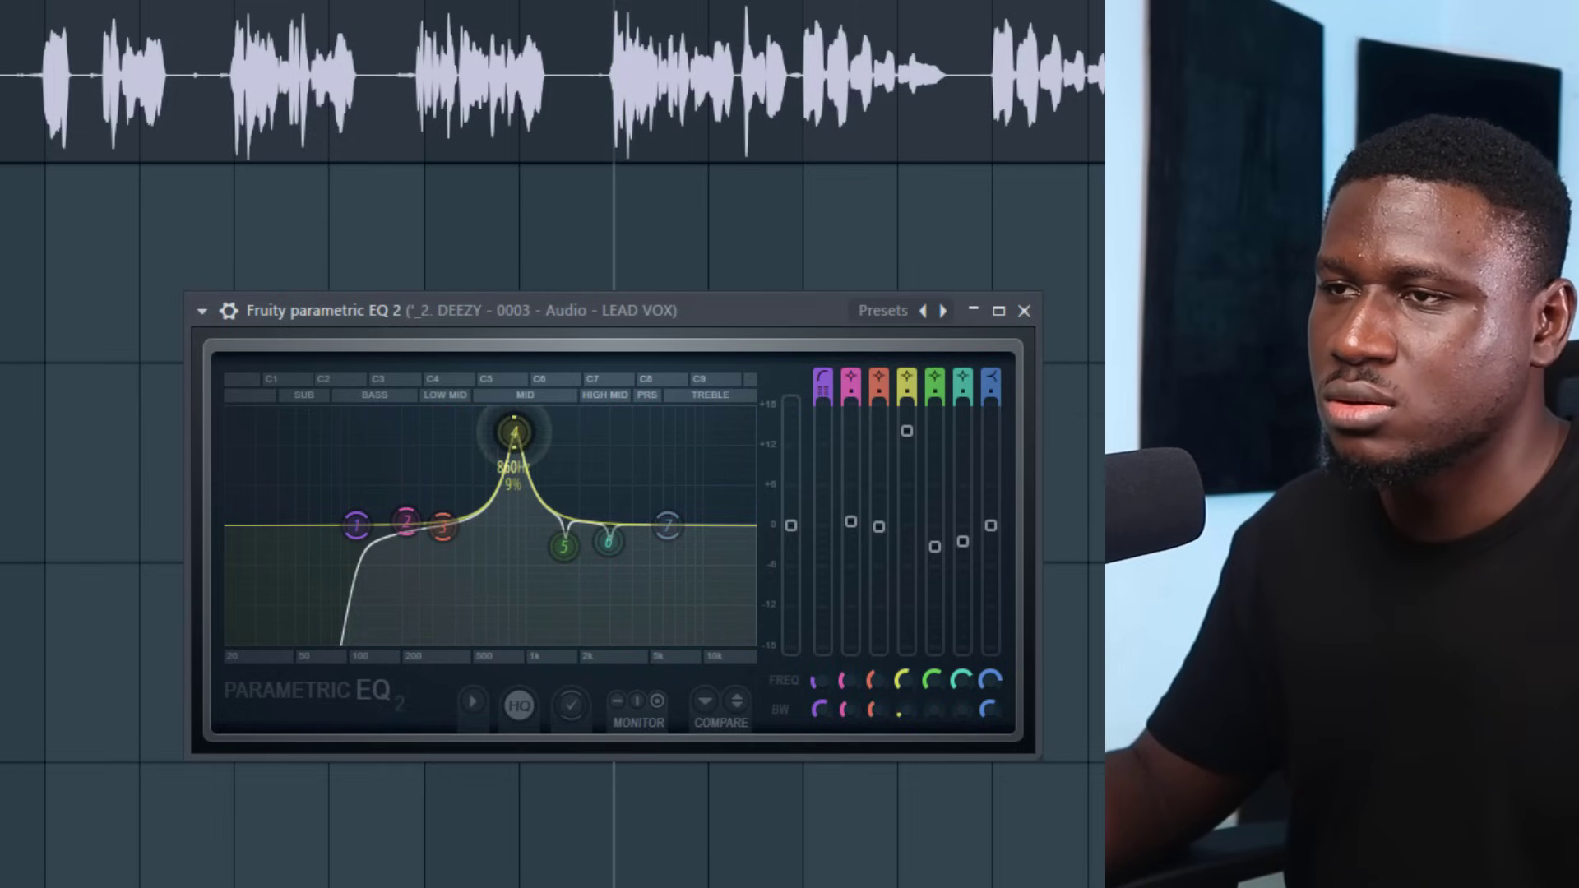
pyautogui.moveTo(511, 425)
pyautogui.mouseDown()
pyautogui.moveTo(523, 408)
pyautogui.moveTo(503, 408)
pyautogui.mouseUp()
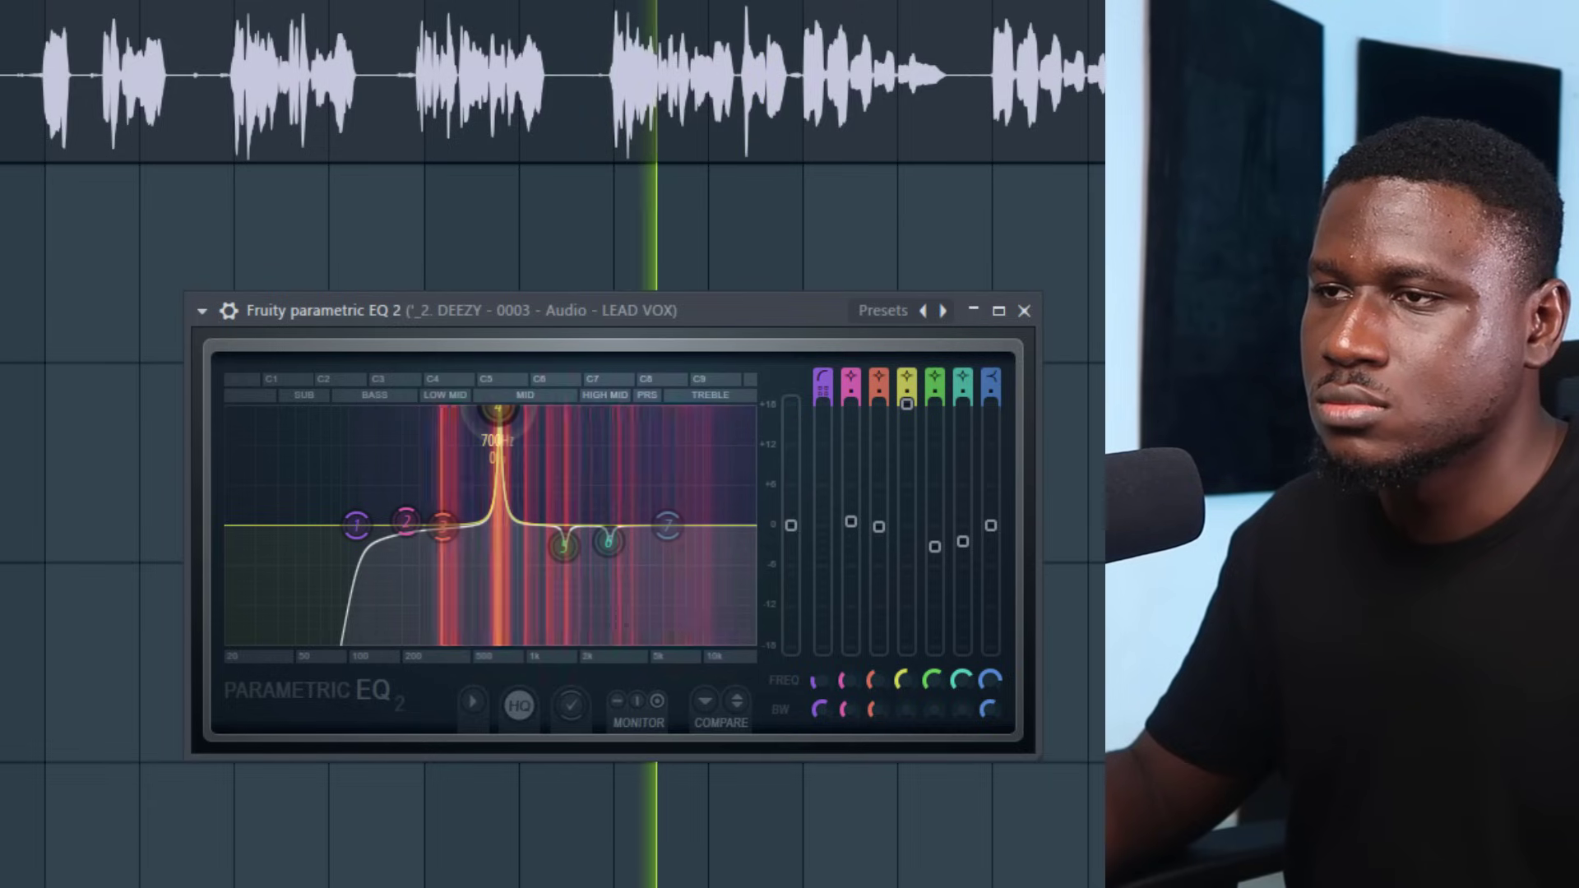
pyautogui.moveTo(499, 409); pyautogui.dragTo(510, 409)
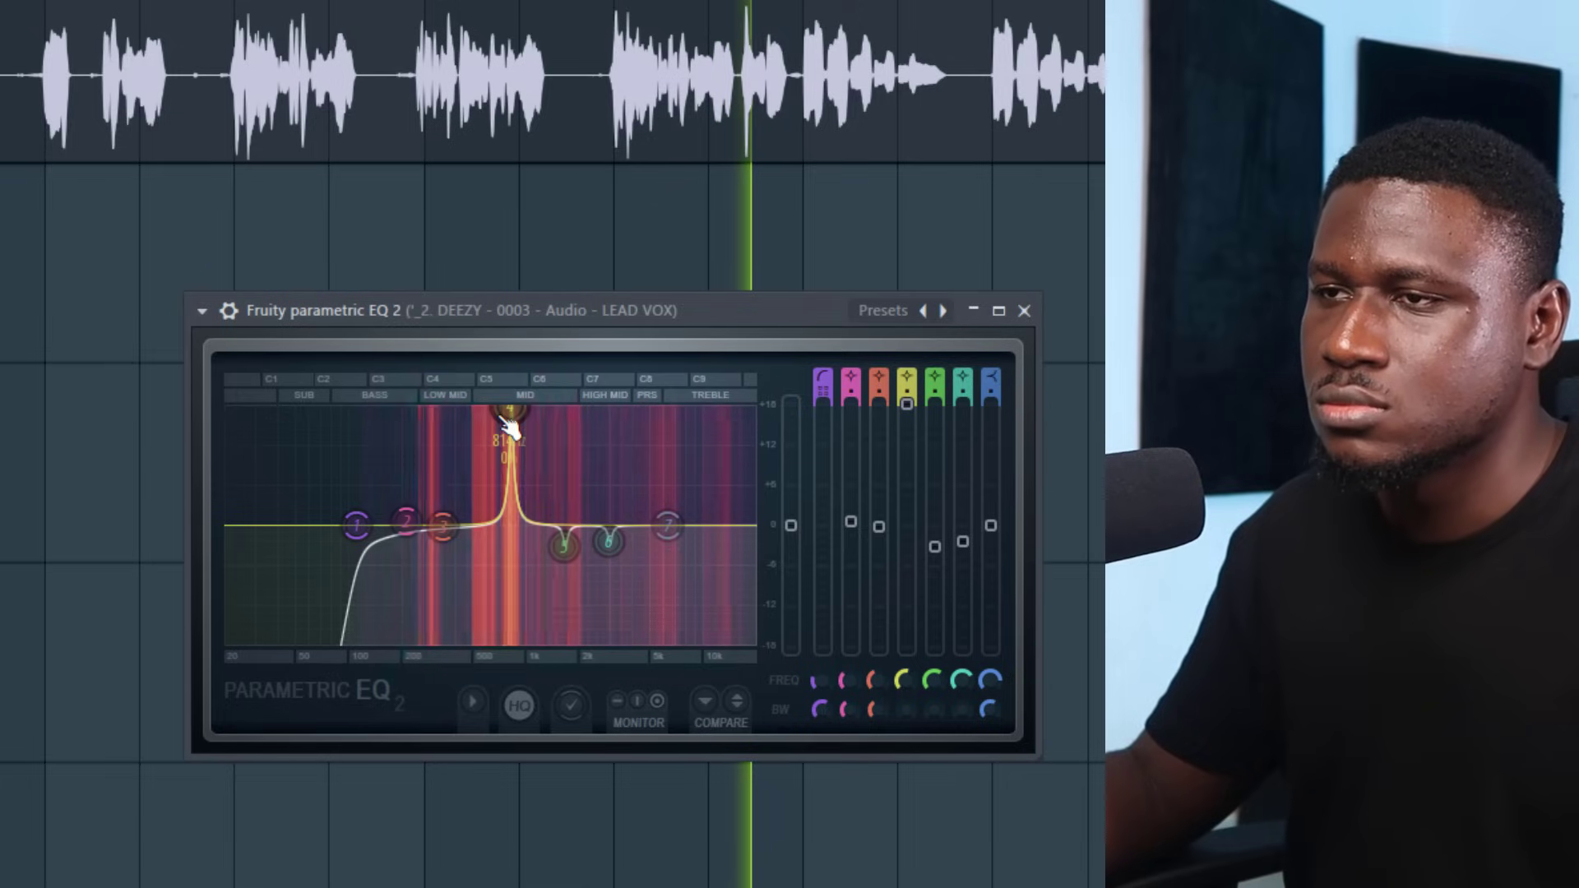
pyautogui.moveTo(503, 416); pyautogui.dragTo(500, 416)
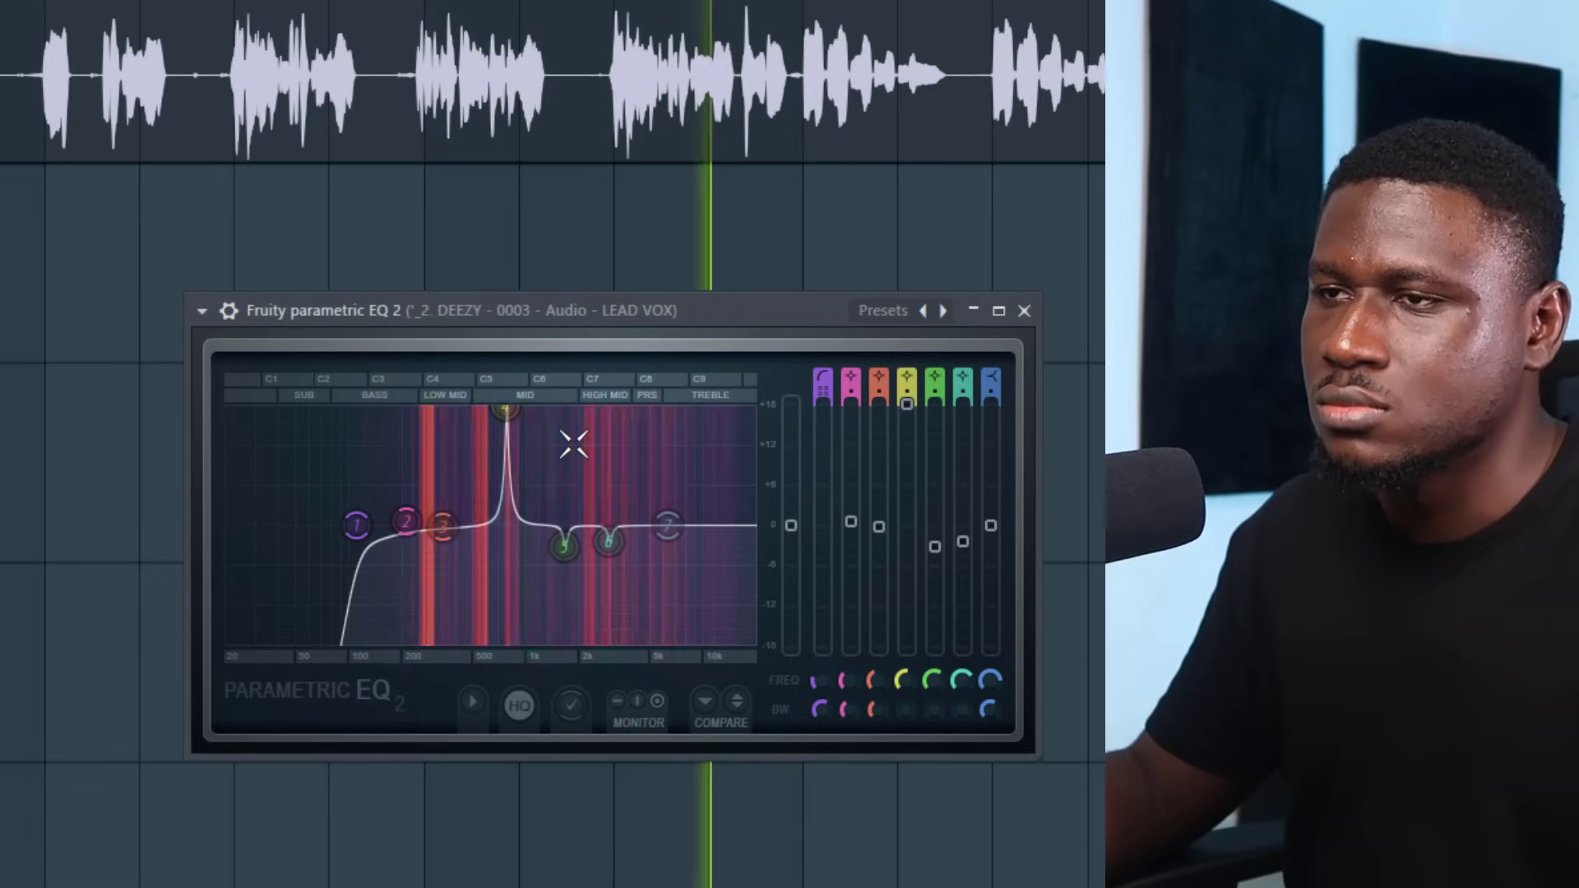
pyautogui.press('space')
pyautogui.moveTo(911, 410); pyautogui.dragTo(911, 418)
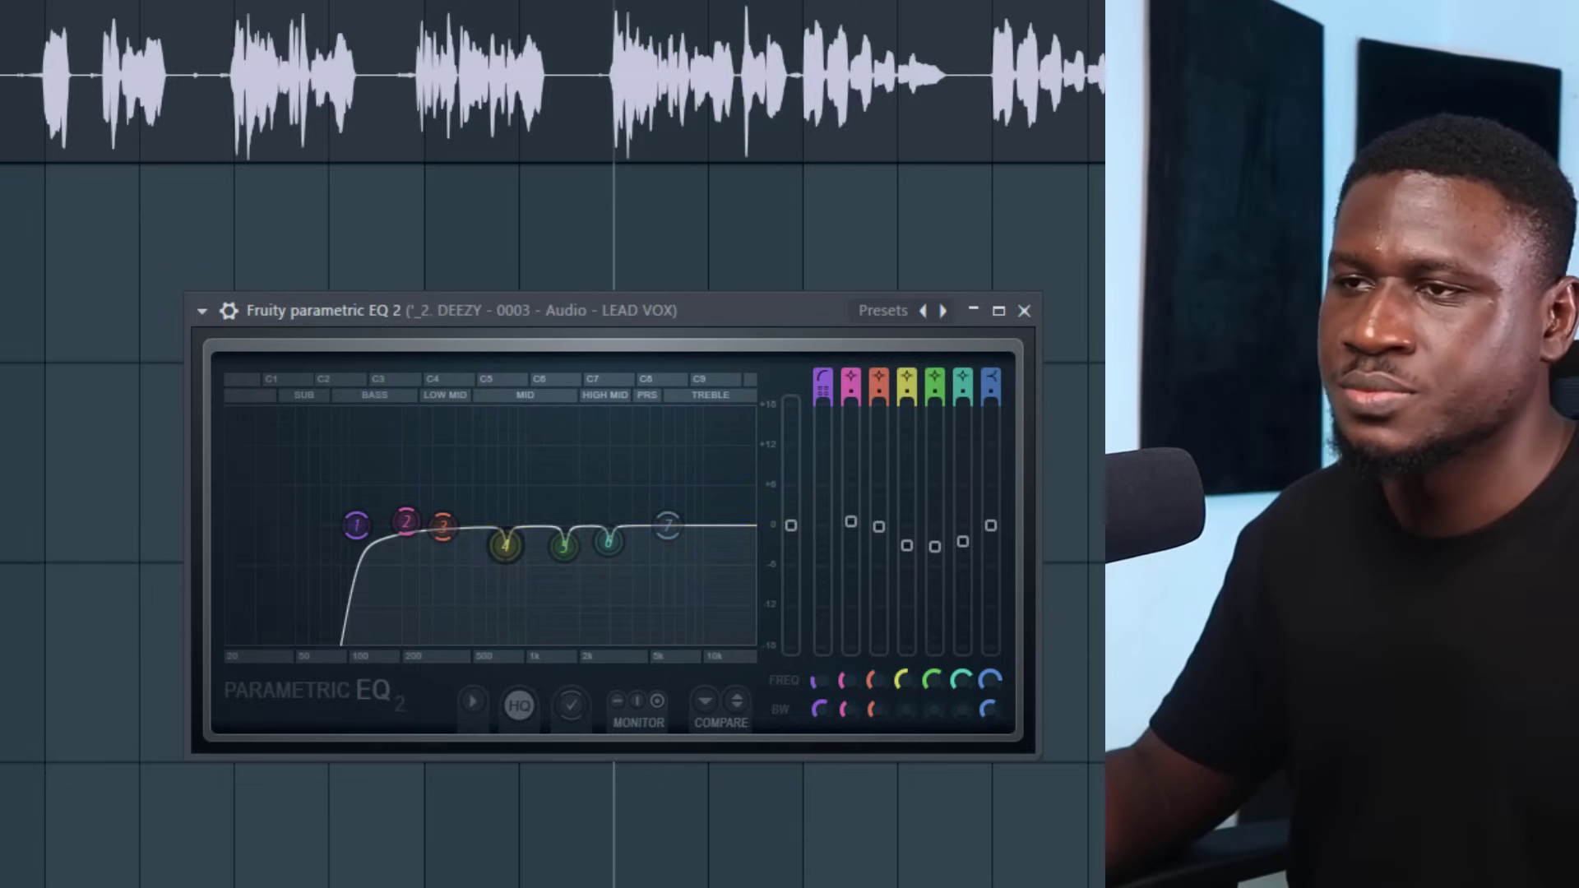
# Narrow band 3 to 0% bandwidth, find the low-mid resonance, cut about 3 dB at 383 Hz and audition the vocal
pyautogui.press('space')
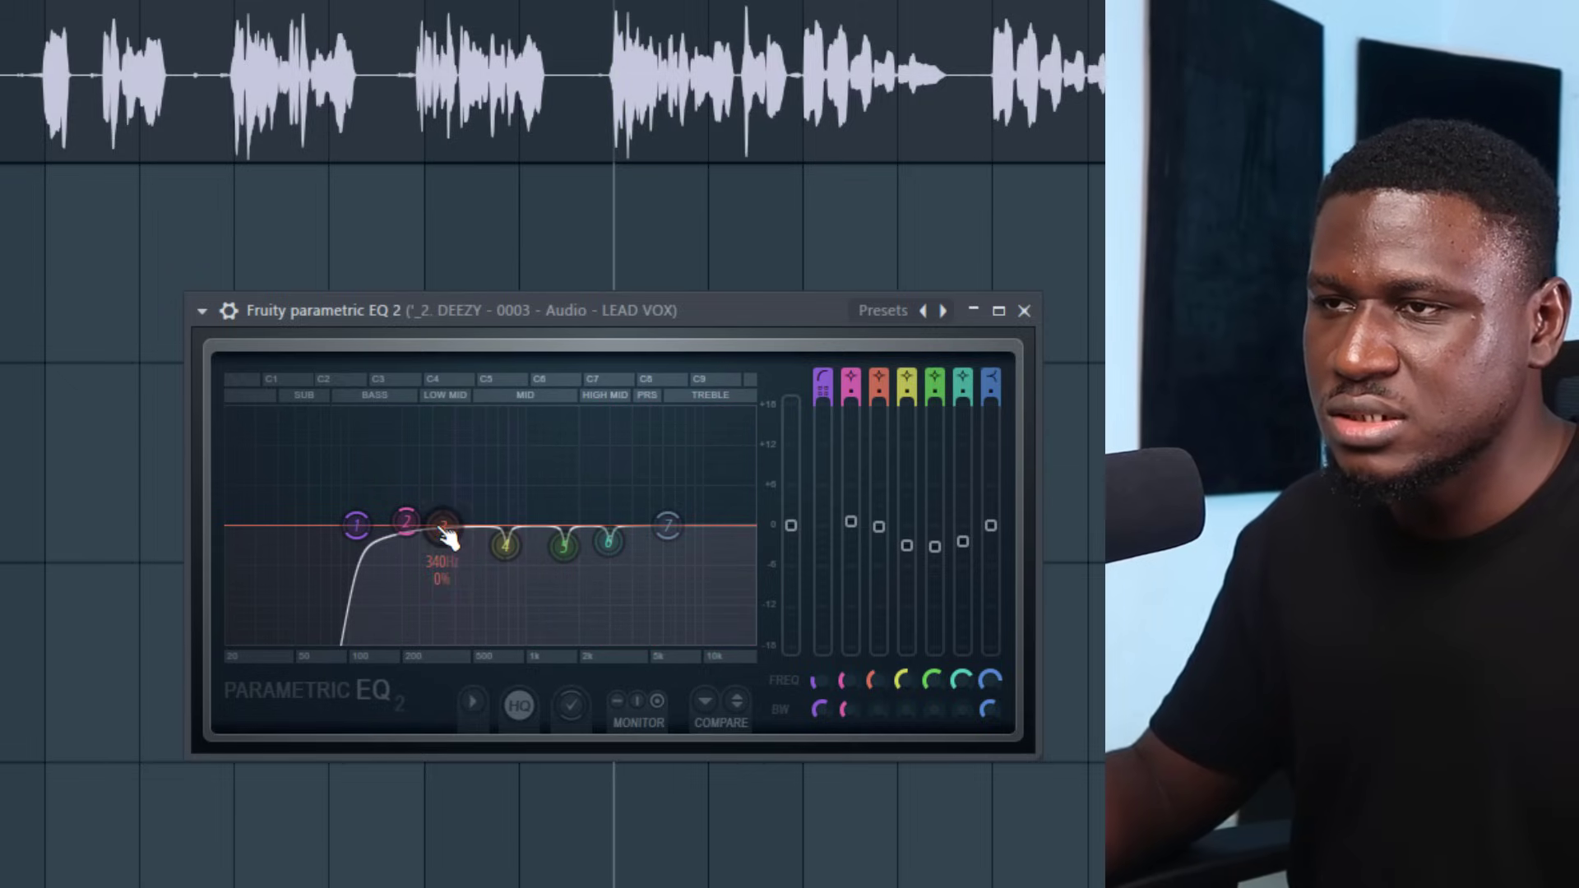
pyautogui.moveTo(461, 410); pyautogui.dragTo(469, 410)
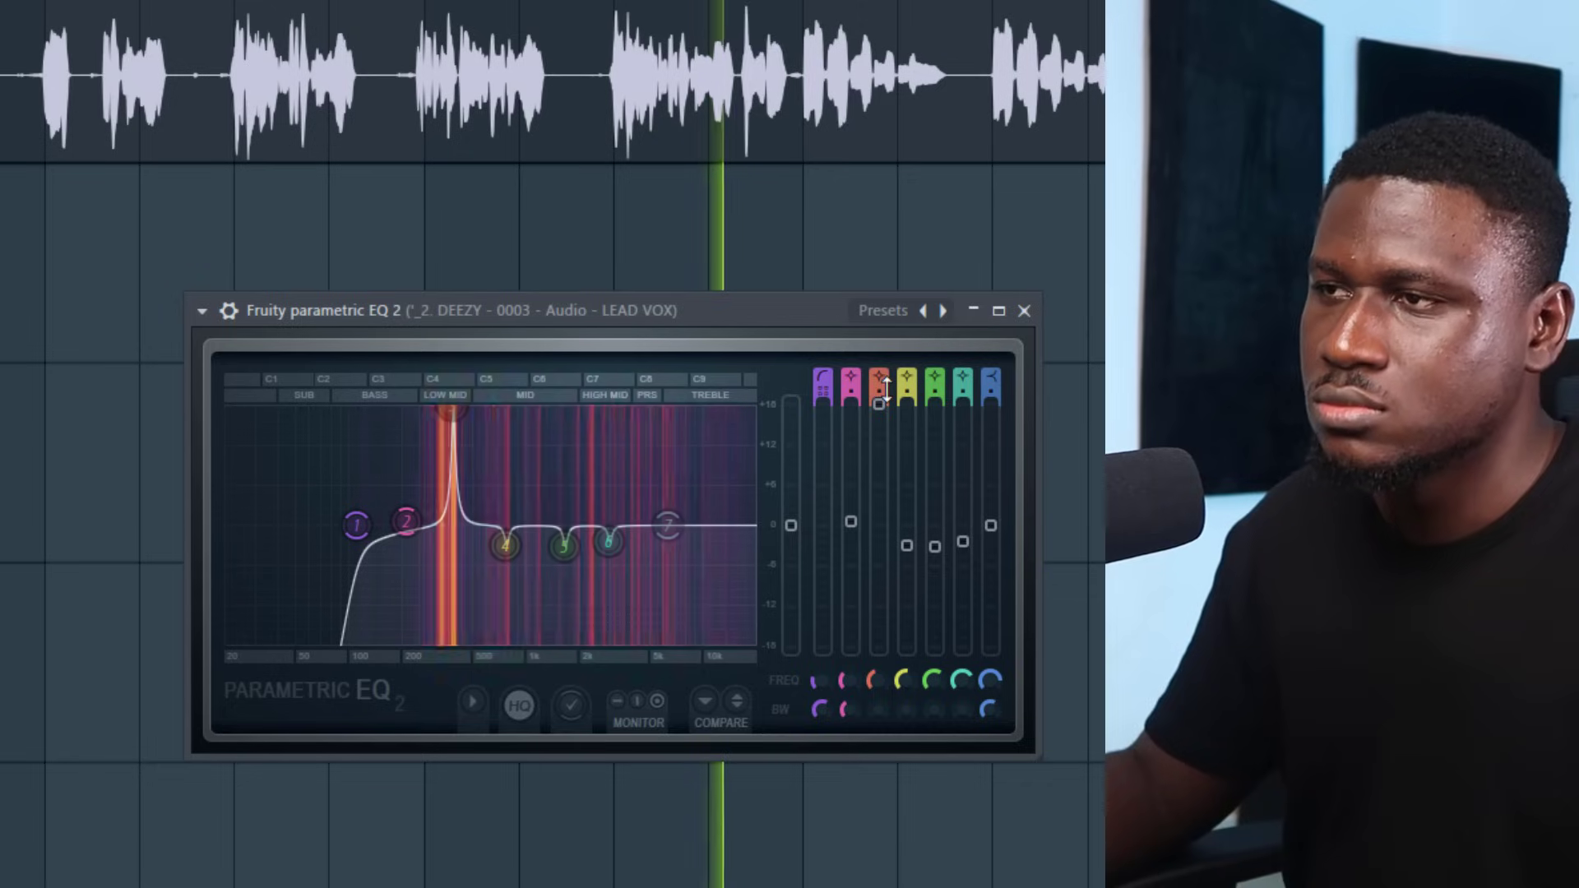
pyautogui.press('space')
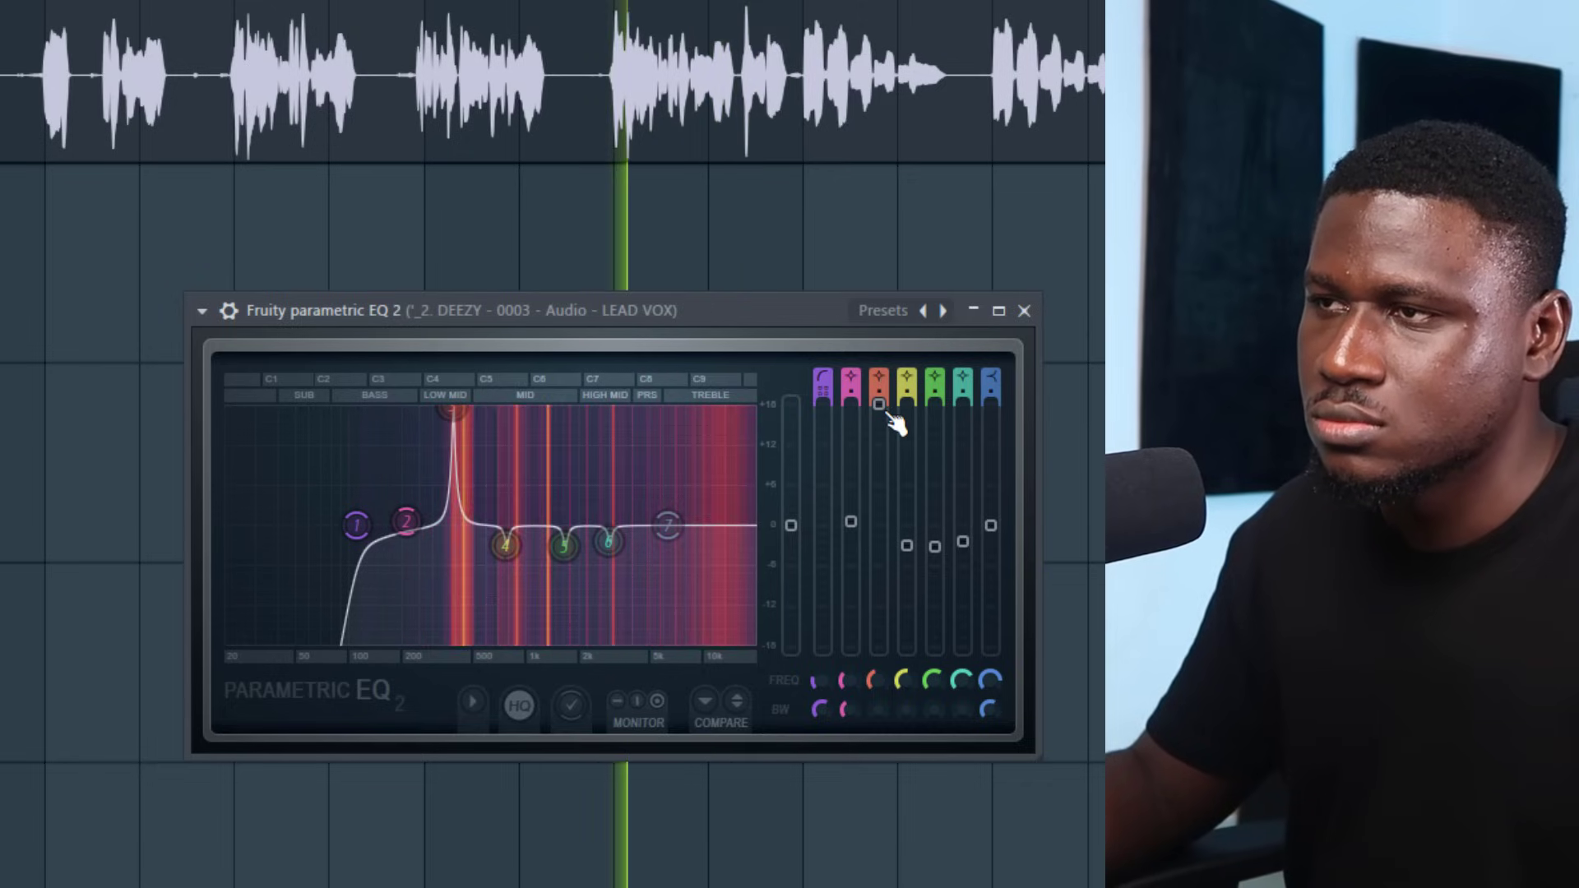
pyautogui.moveTo(880, 404); pyautogui.dragTo(880, 545)
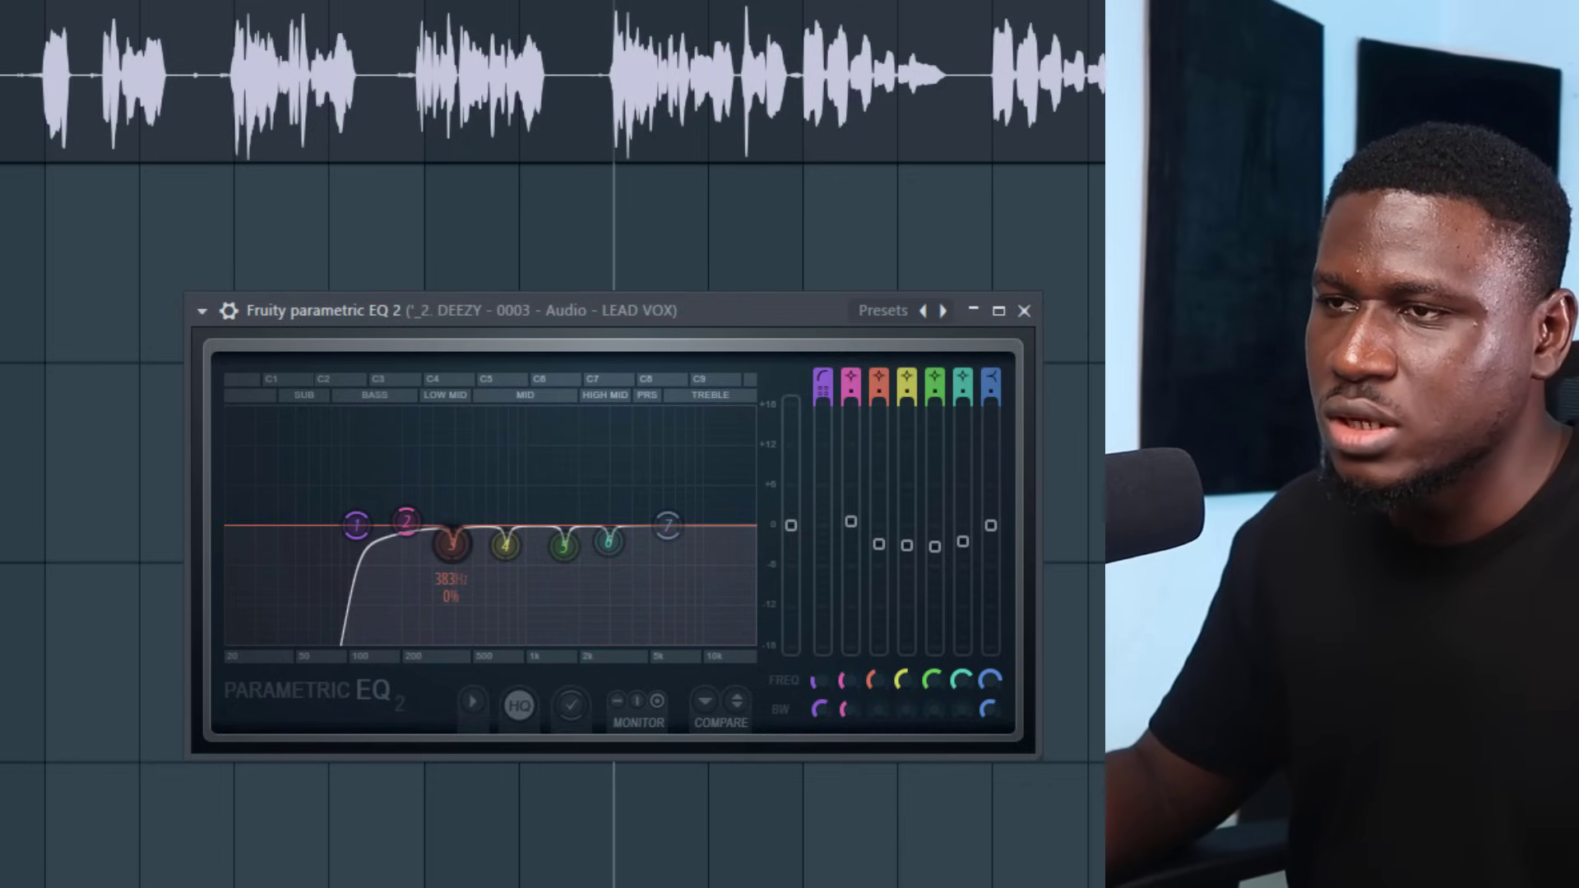
pyautogui.press('space')
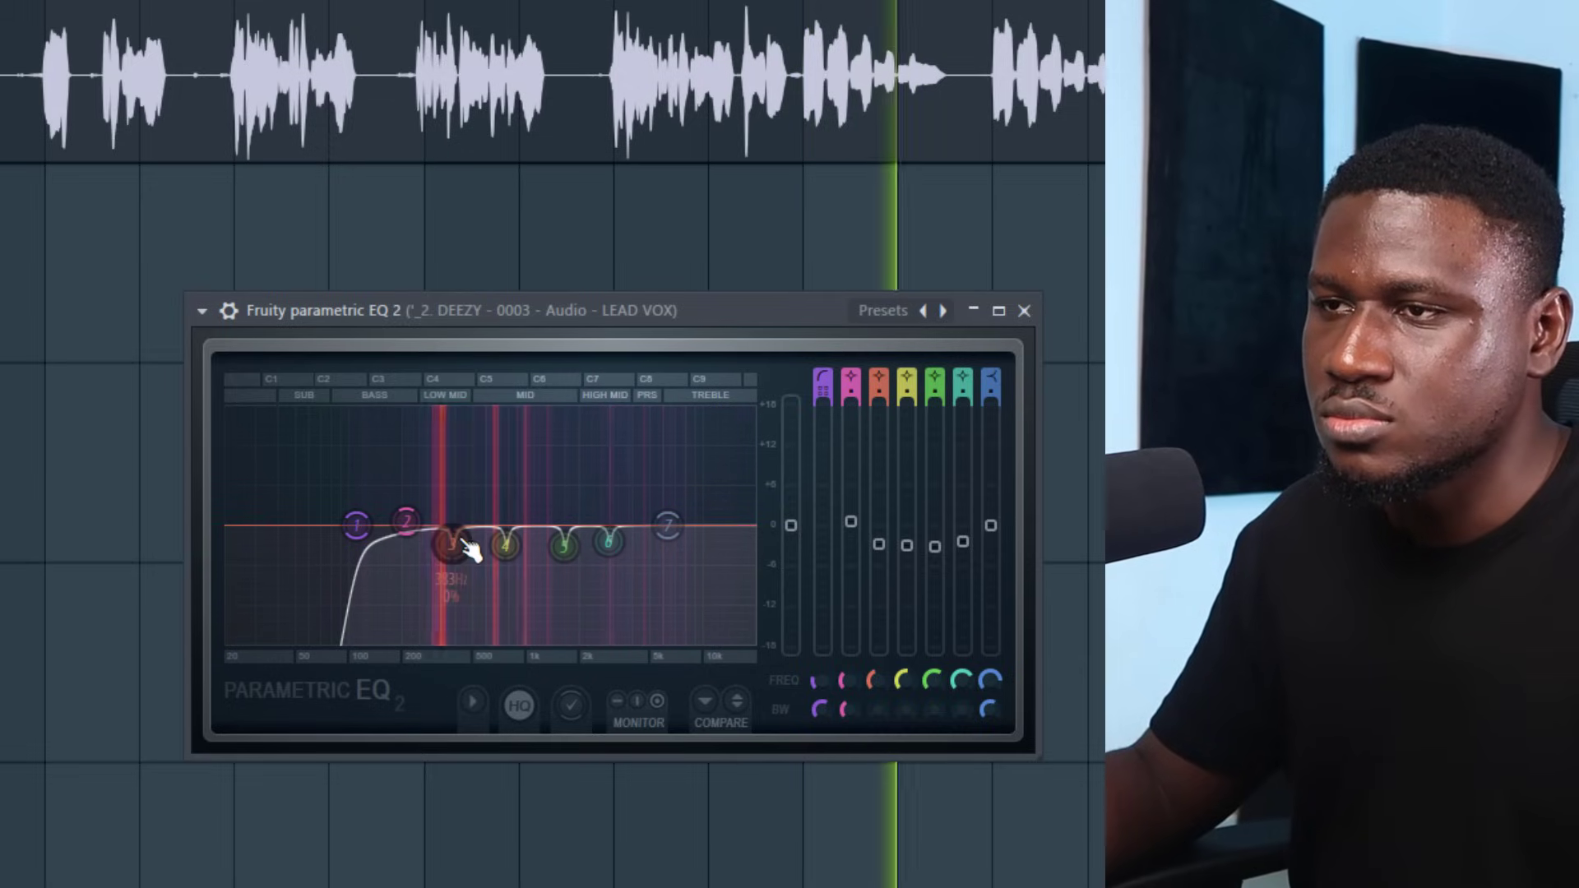
pyautogui.press('space')
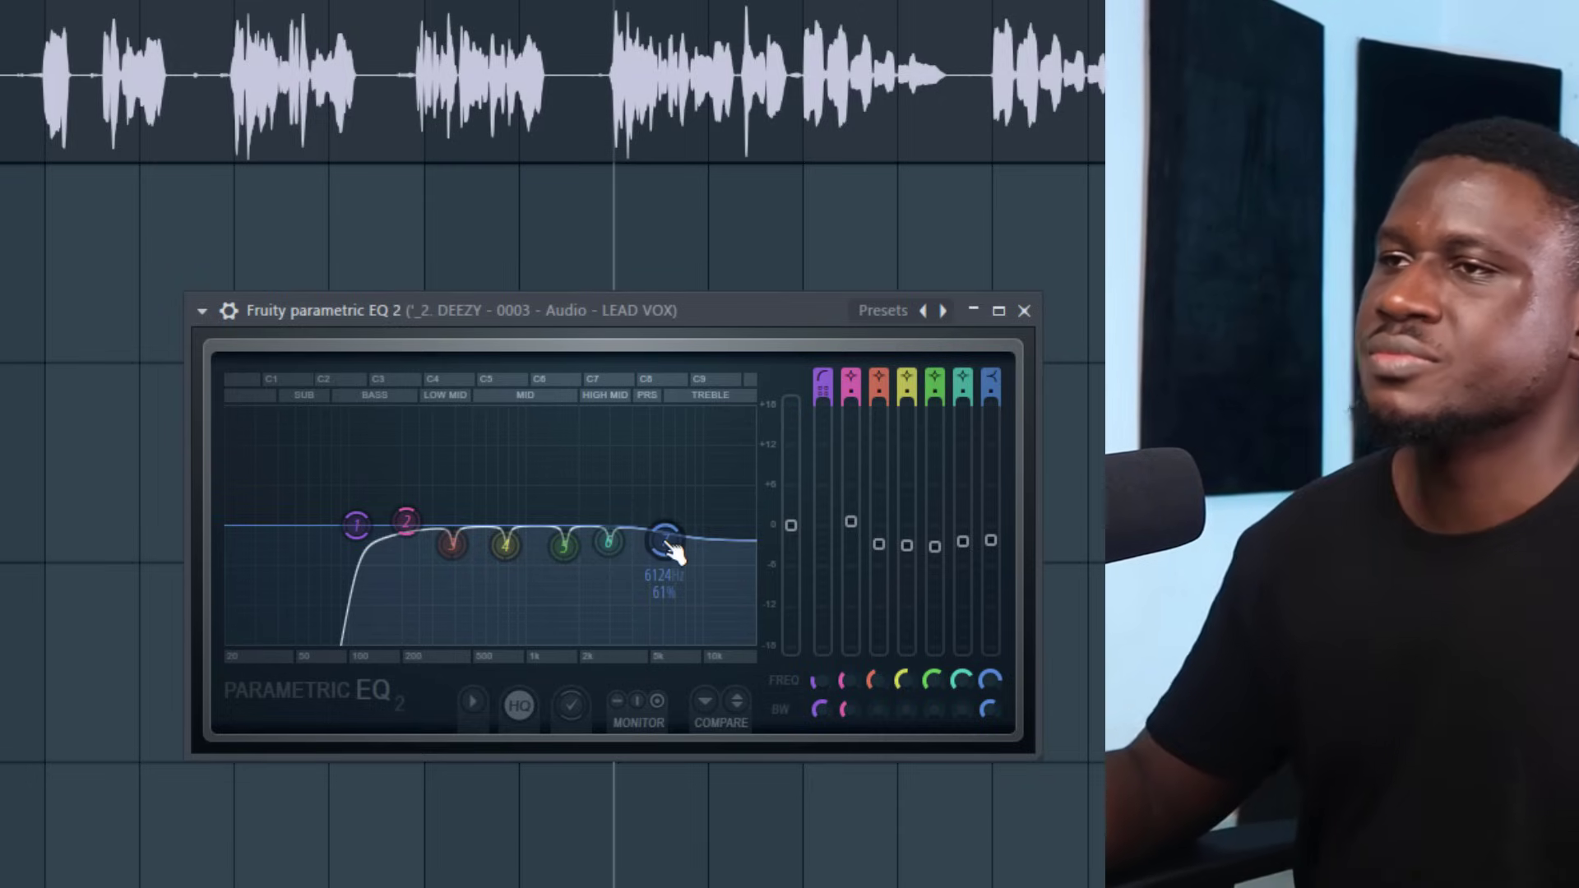
# Lower the band 7 high shelf by about 3 dB around 5639 Hz while auditioning the lead vocal
pyautogui.press('space')
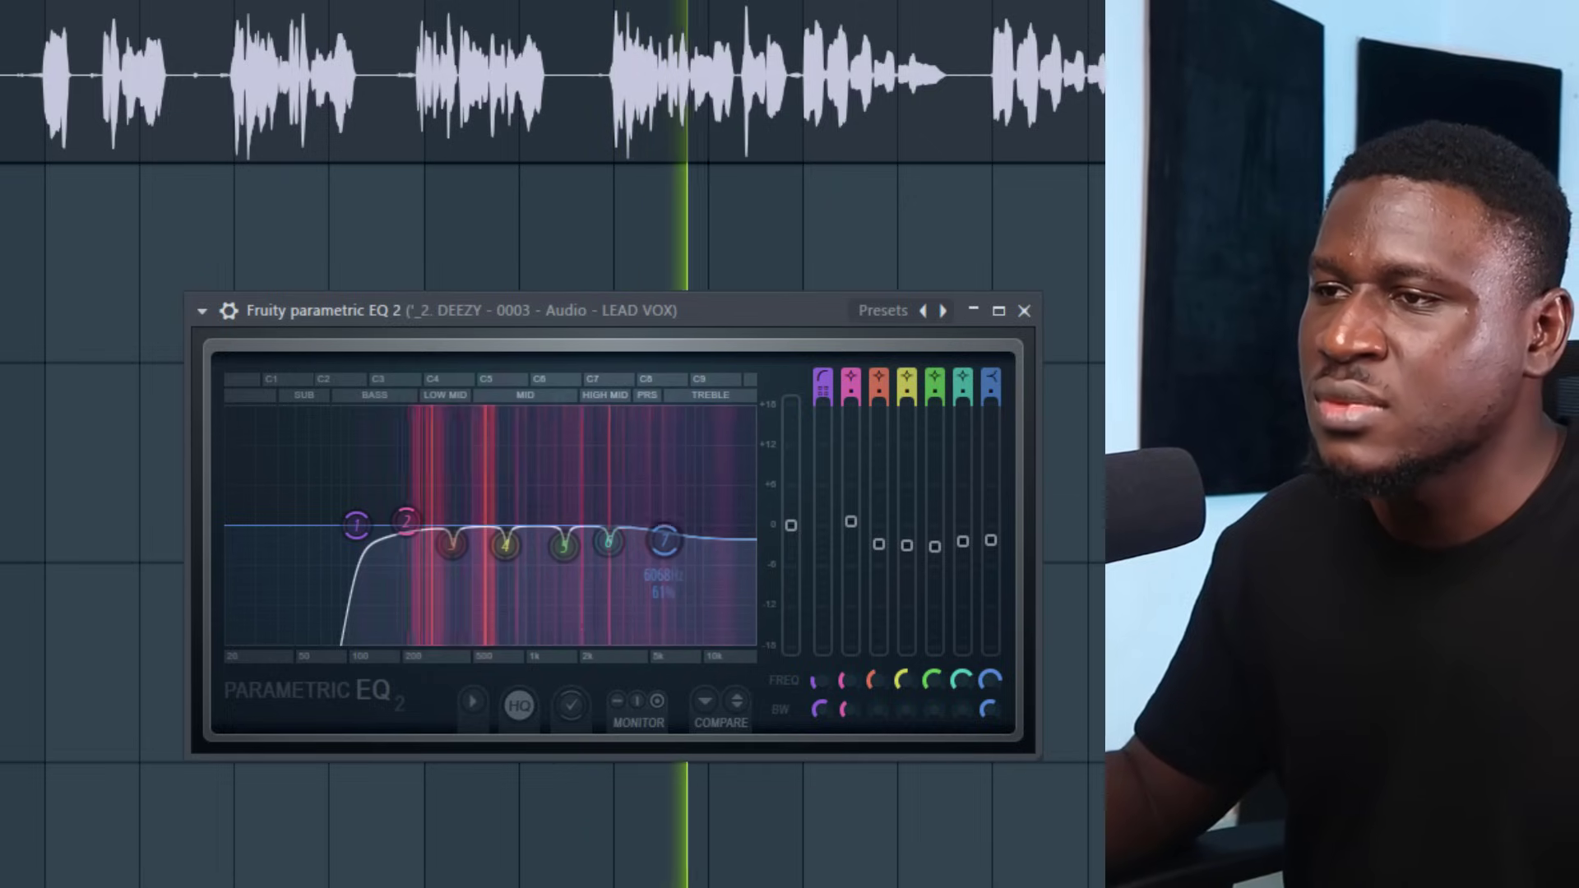
pyautogui.press('space')
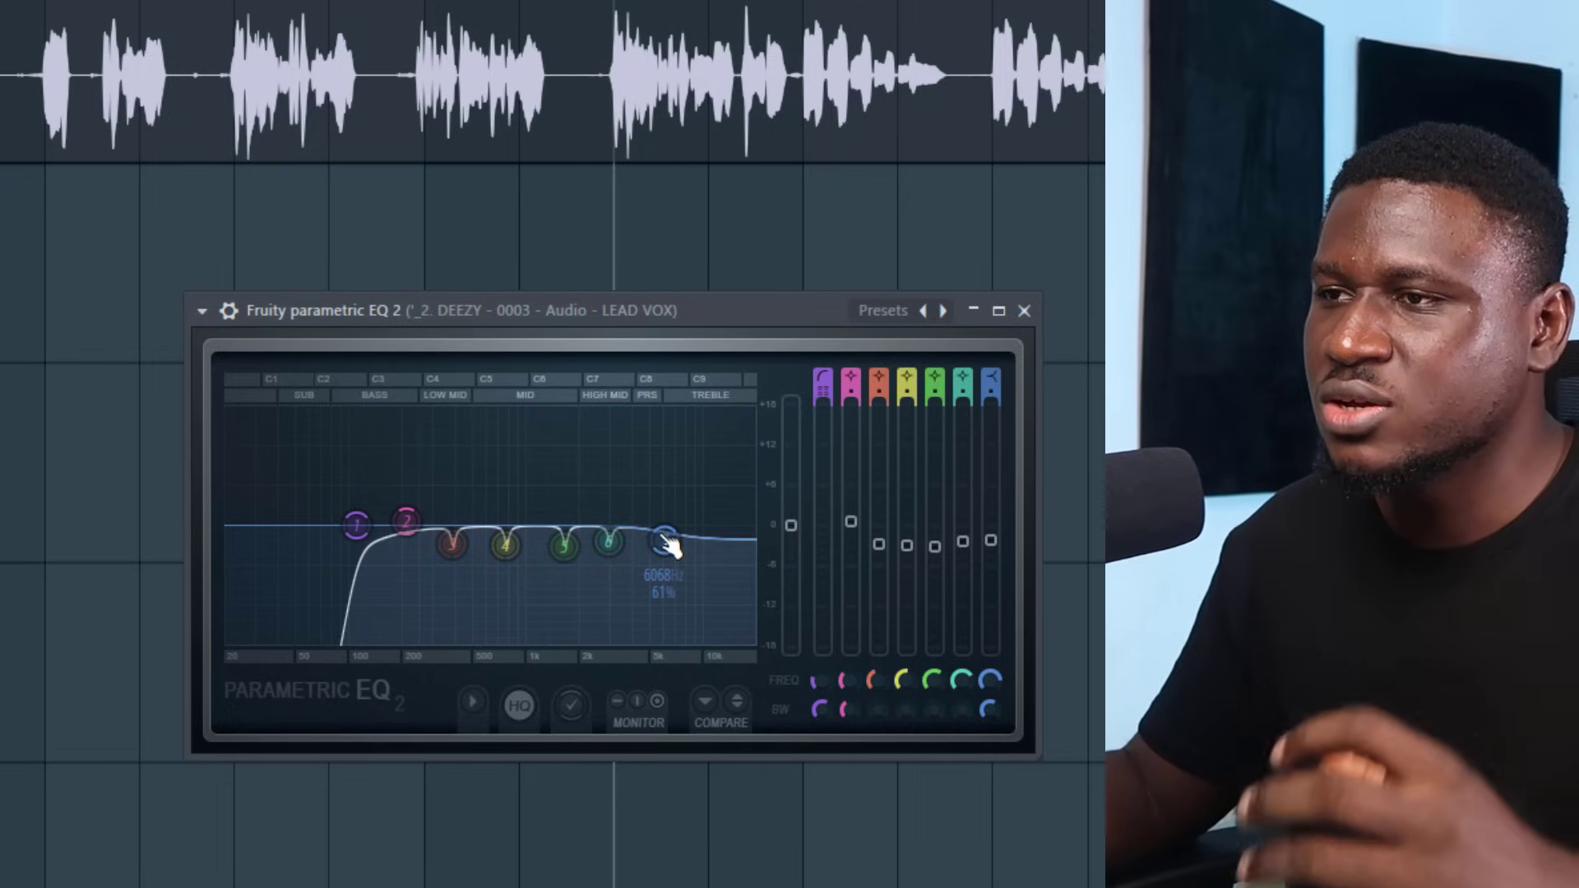
pyautogui.moveTo(666, 543); pyautogui.dragTo(665, 584)
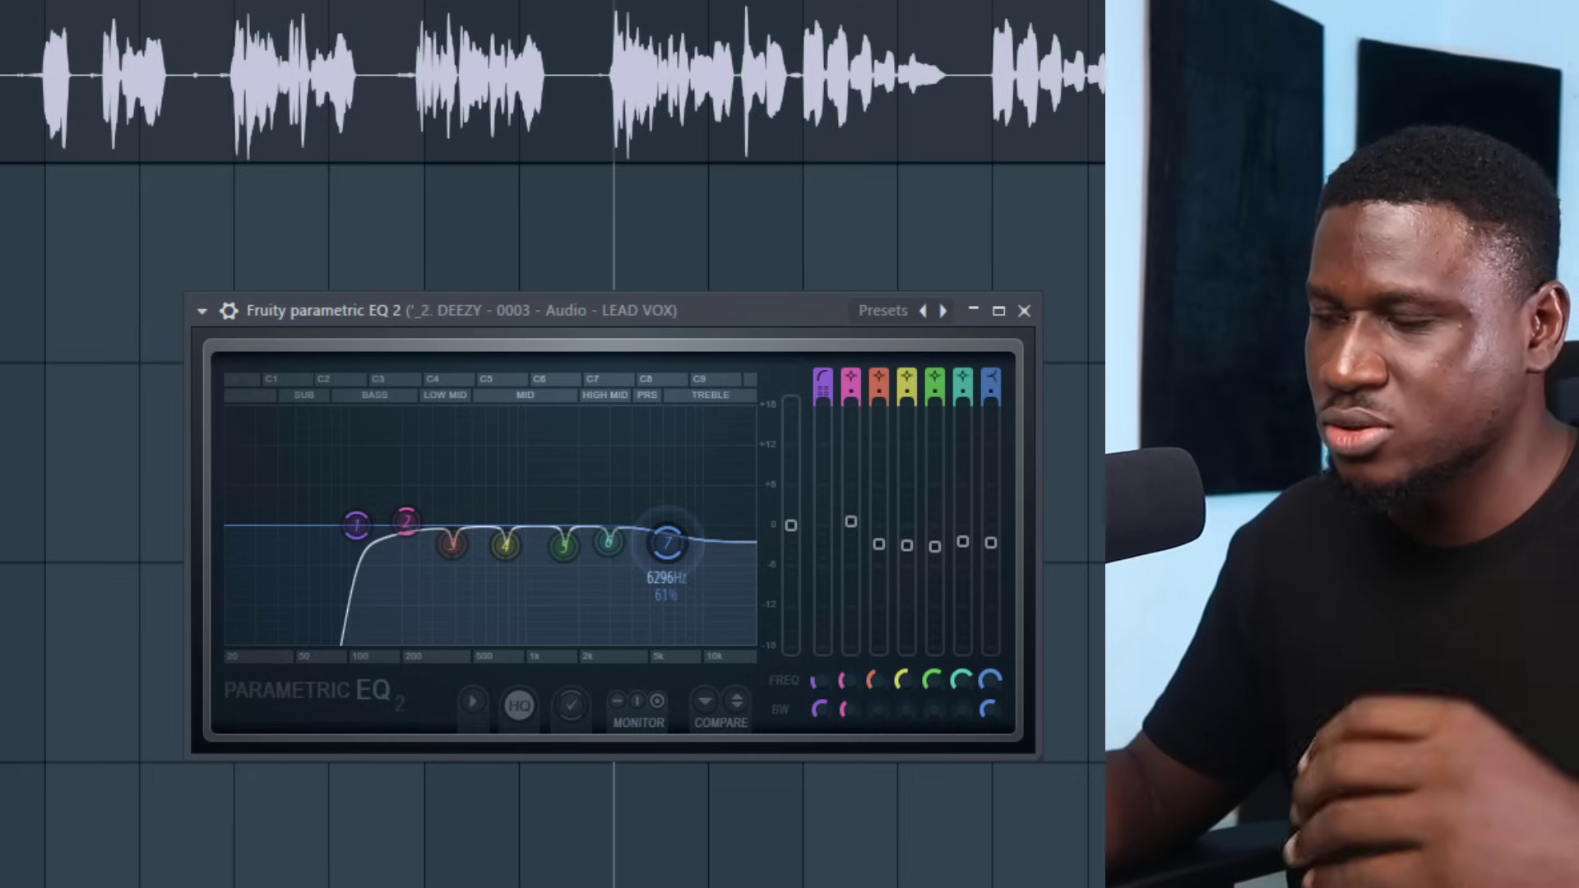
pyautogui.moveTo(668, 543); pyautogui.dragTo(638, 463)
pyautogui.press('space')
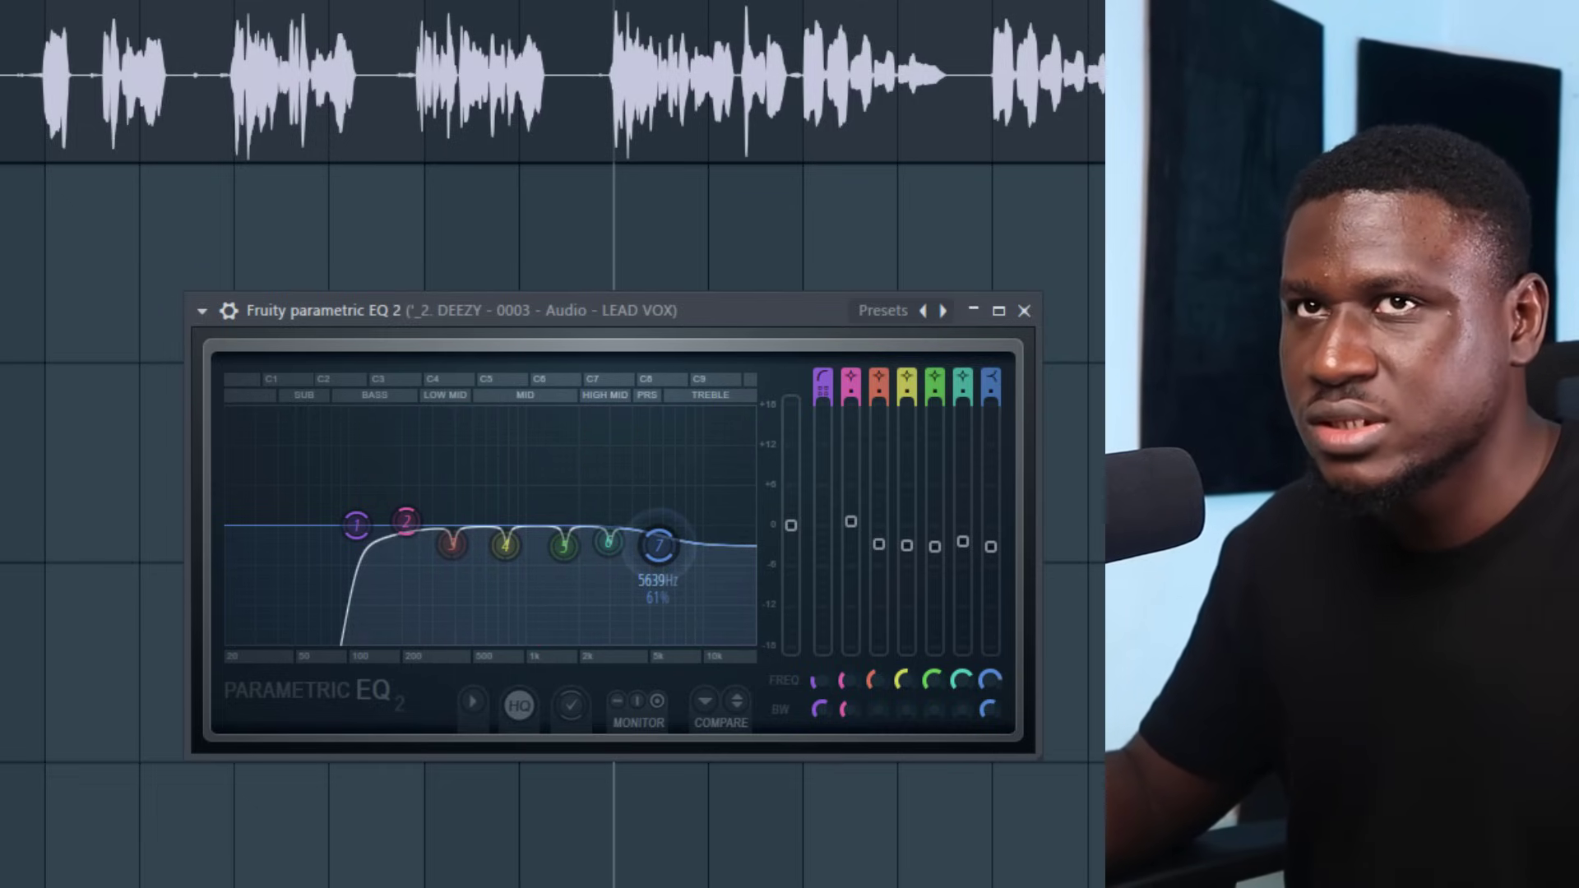
# Move the band 7 high shelf higher in frequency by ear and reduce its bandwidth
pyautogui.press('space')
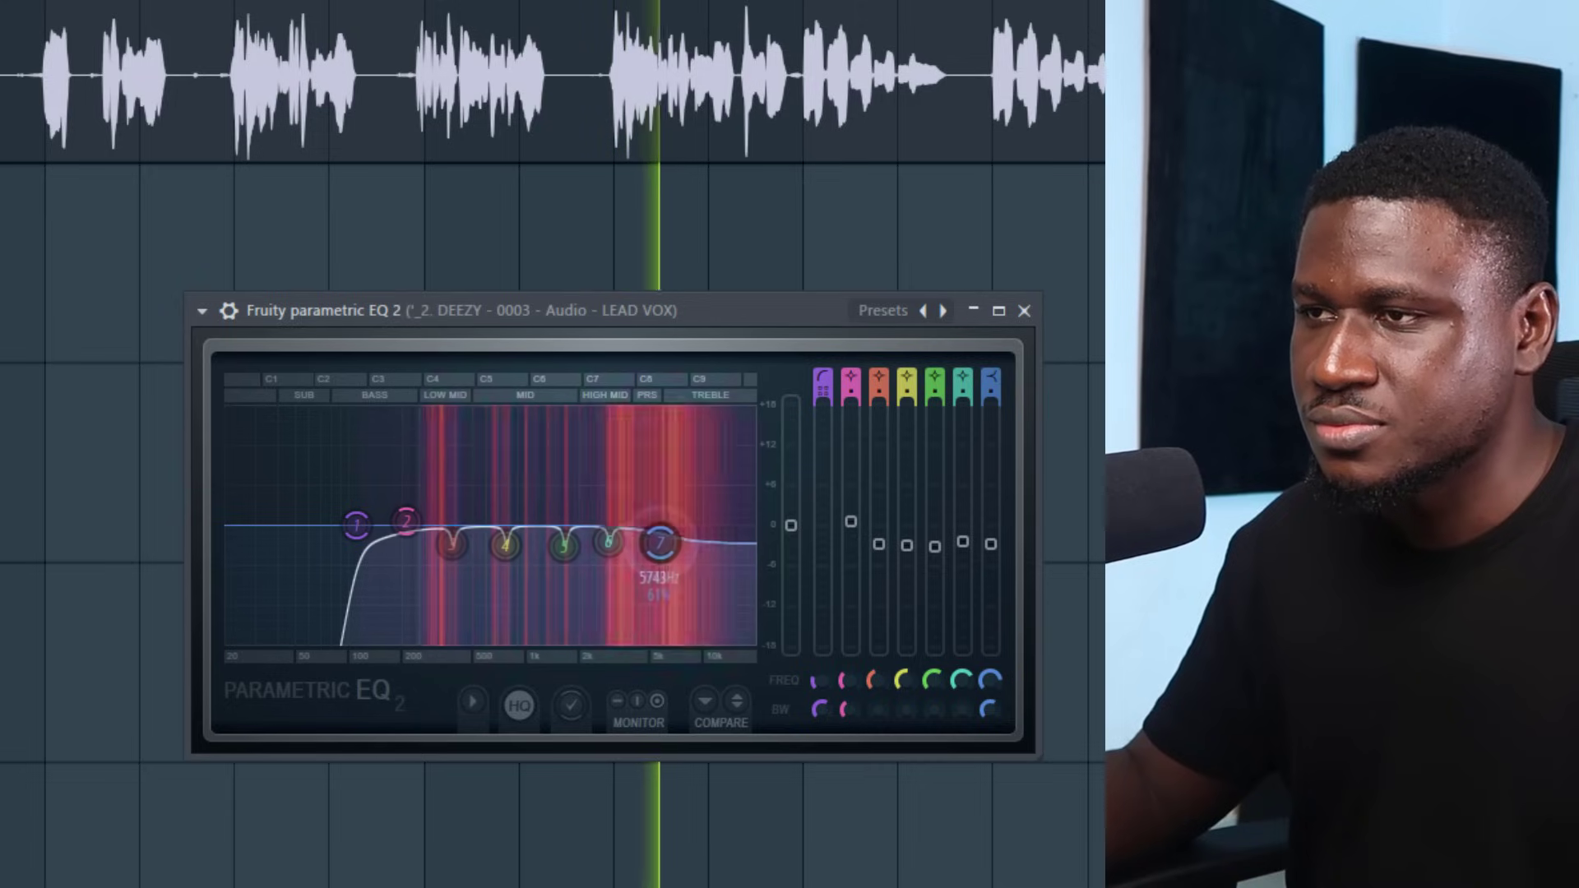
pyautogui.moveTo(657, 544); pyautogui.dragTo(679, 539)
pyautogui.press('space')
# Compare the lead vocal with Parametric EQ 2 bypassed and enabled during playback, and close the equalizer
pyautogui.press('space')
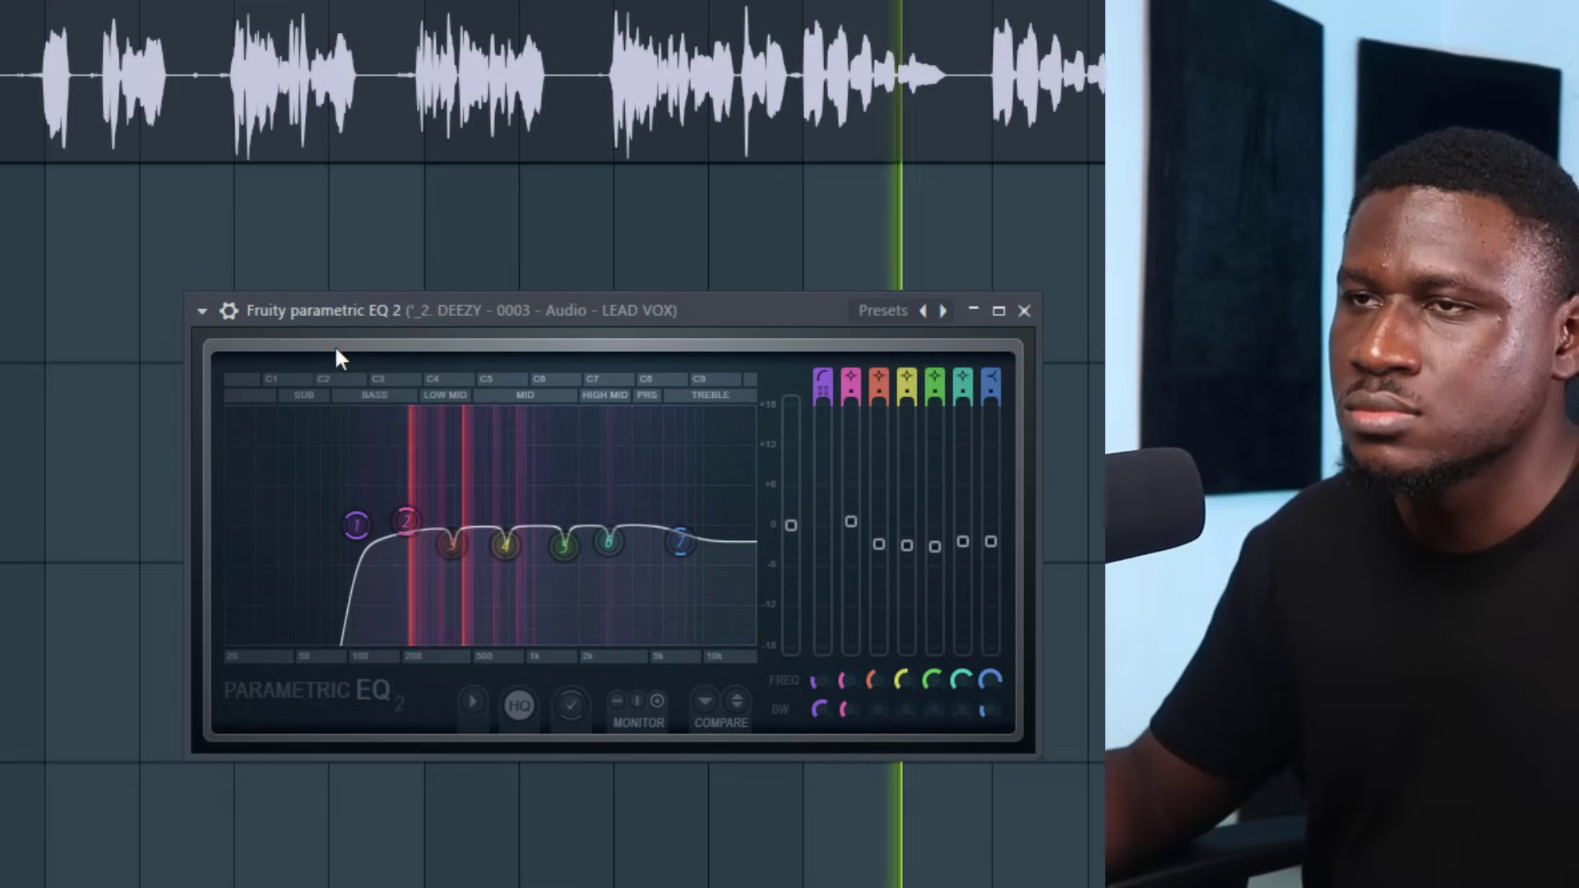
pyautogui.click(229, 311)
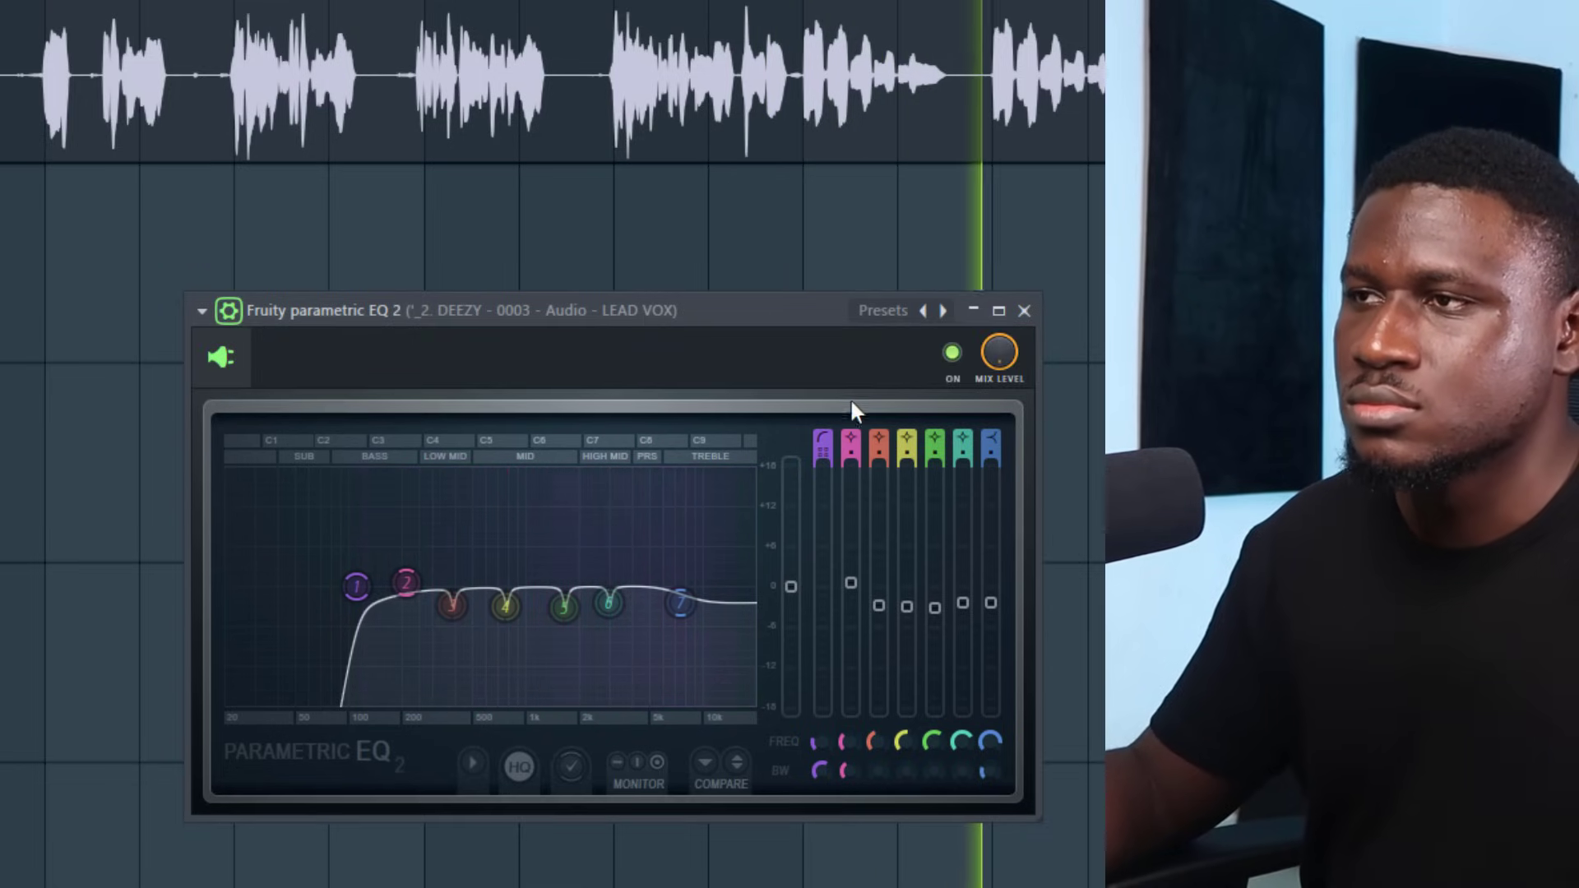
pyautogui.click(952, 354)
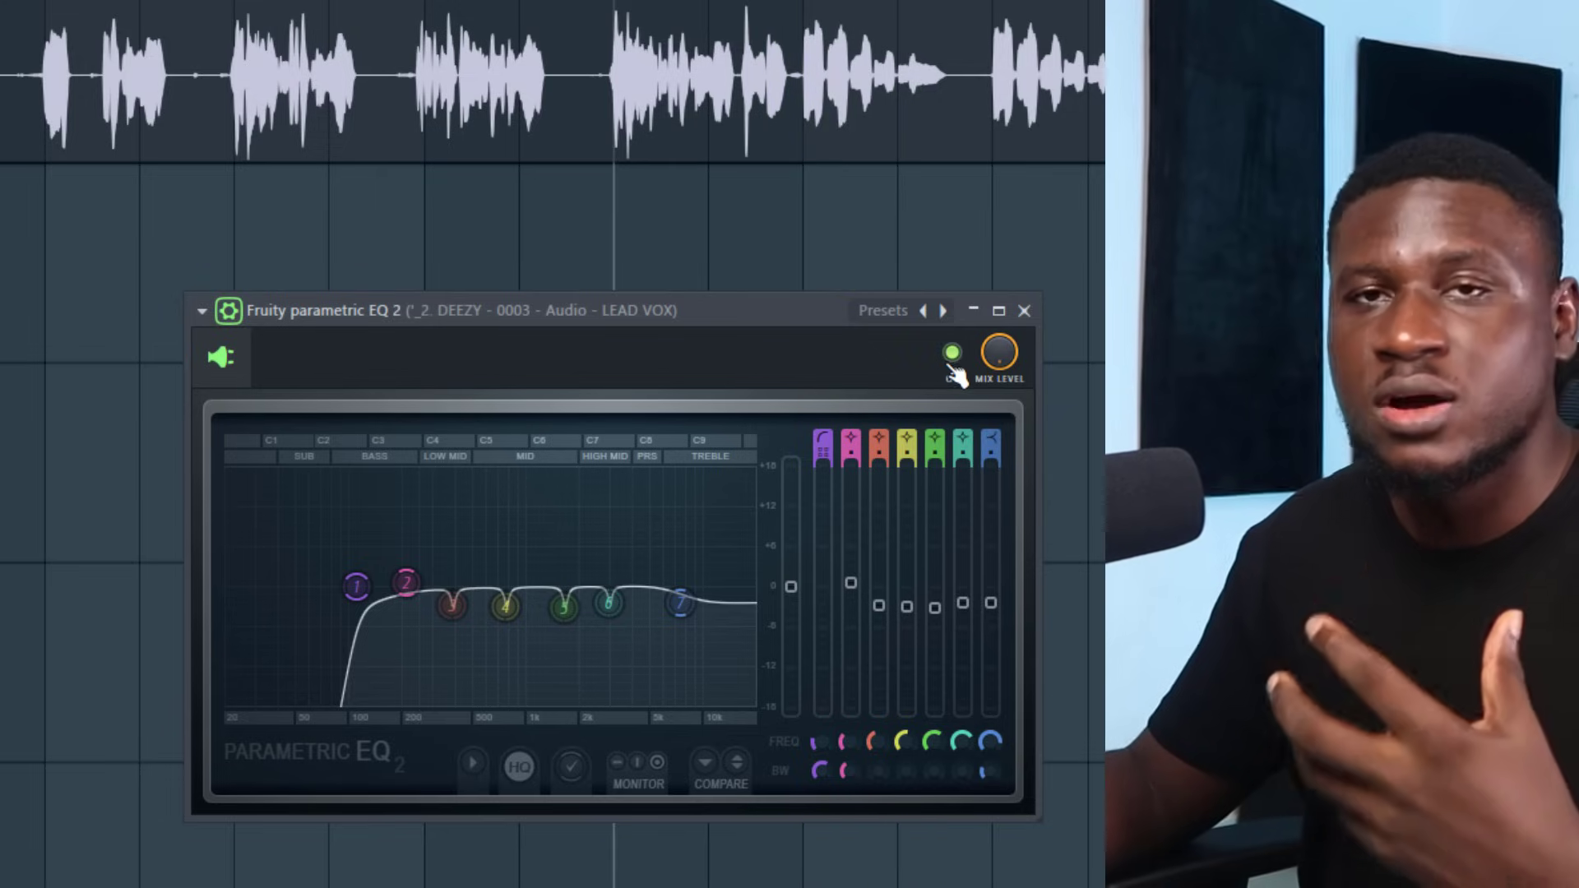
pyautogui.press('space')
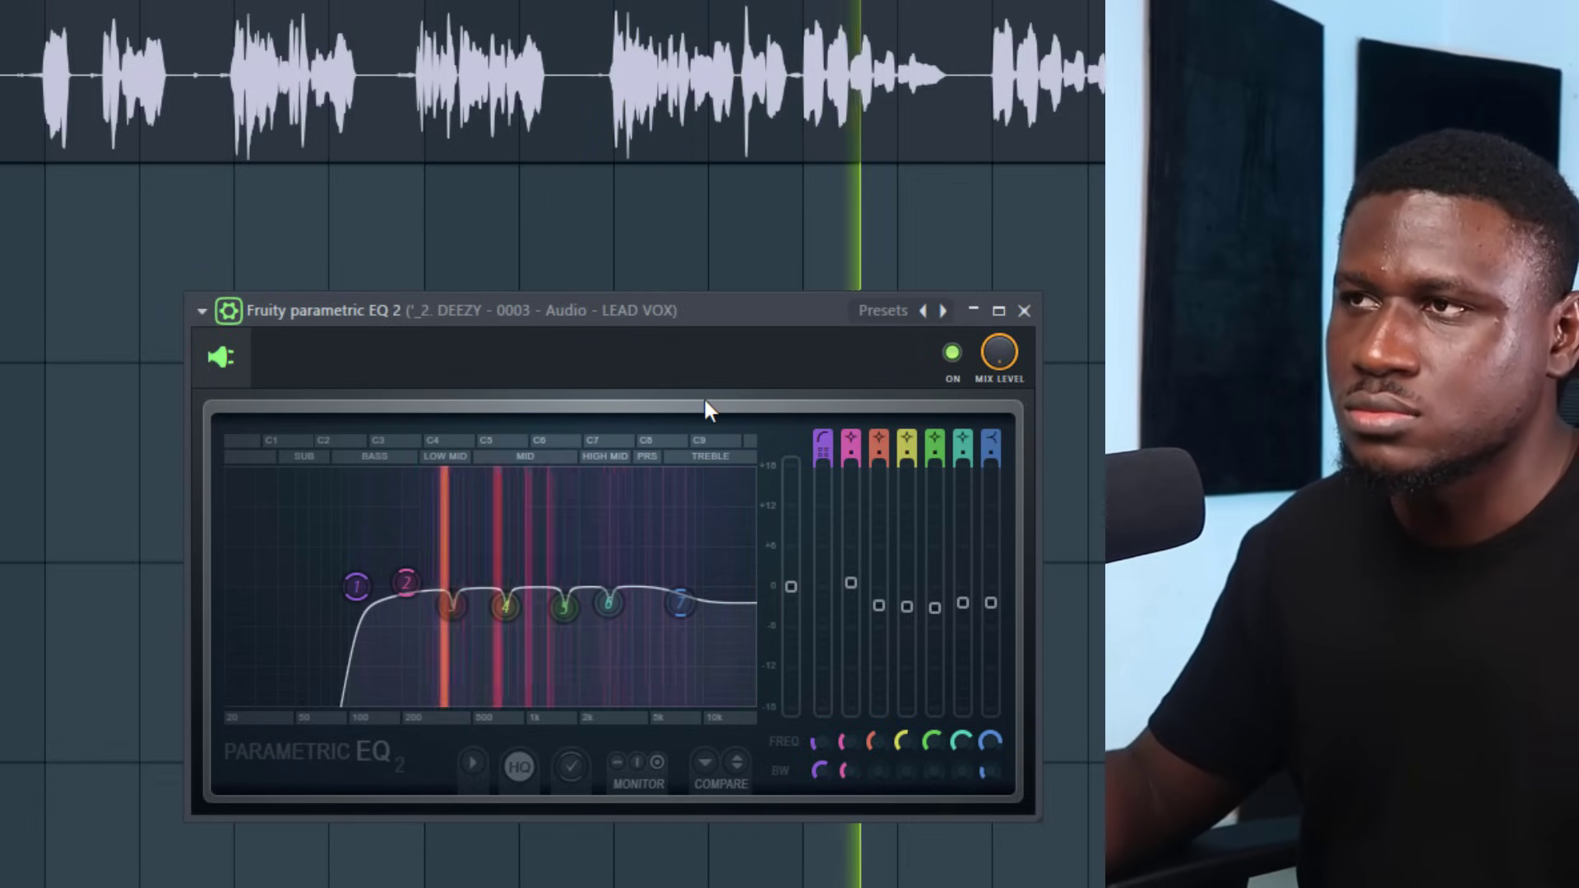
pyautogui.press('space')
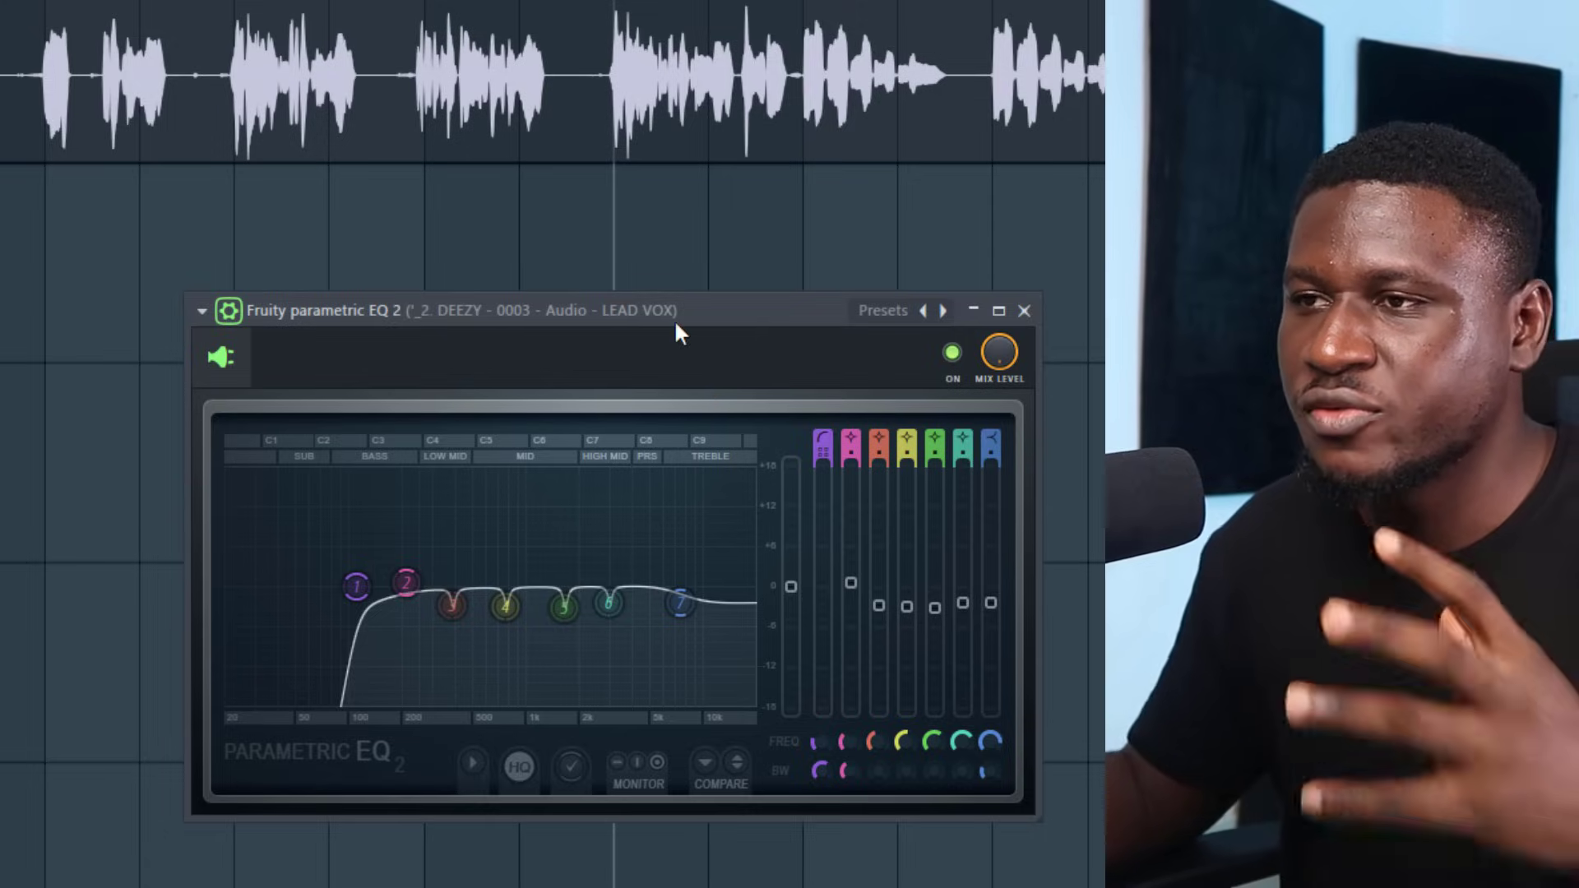
pyautogui.click(1024, 311)
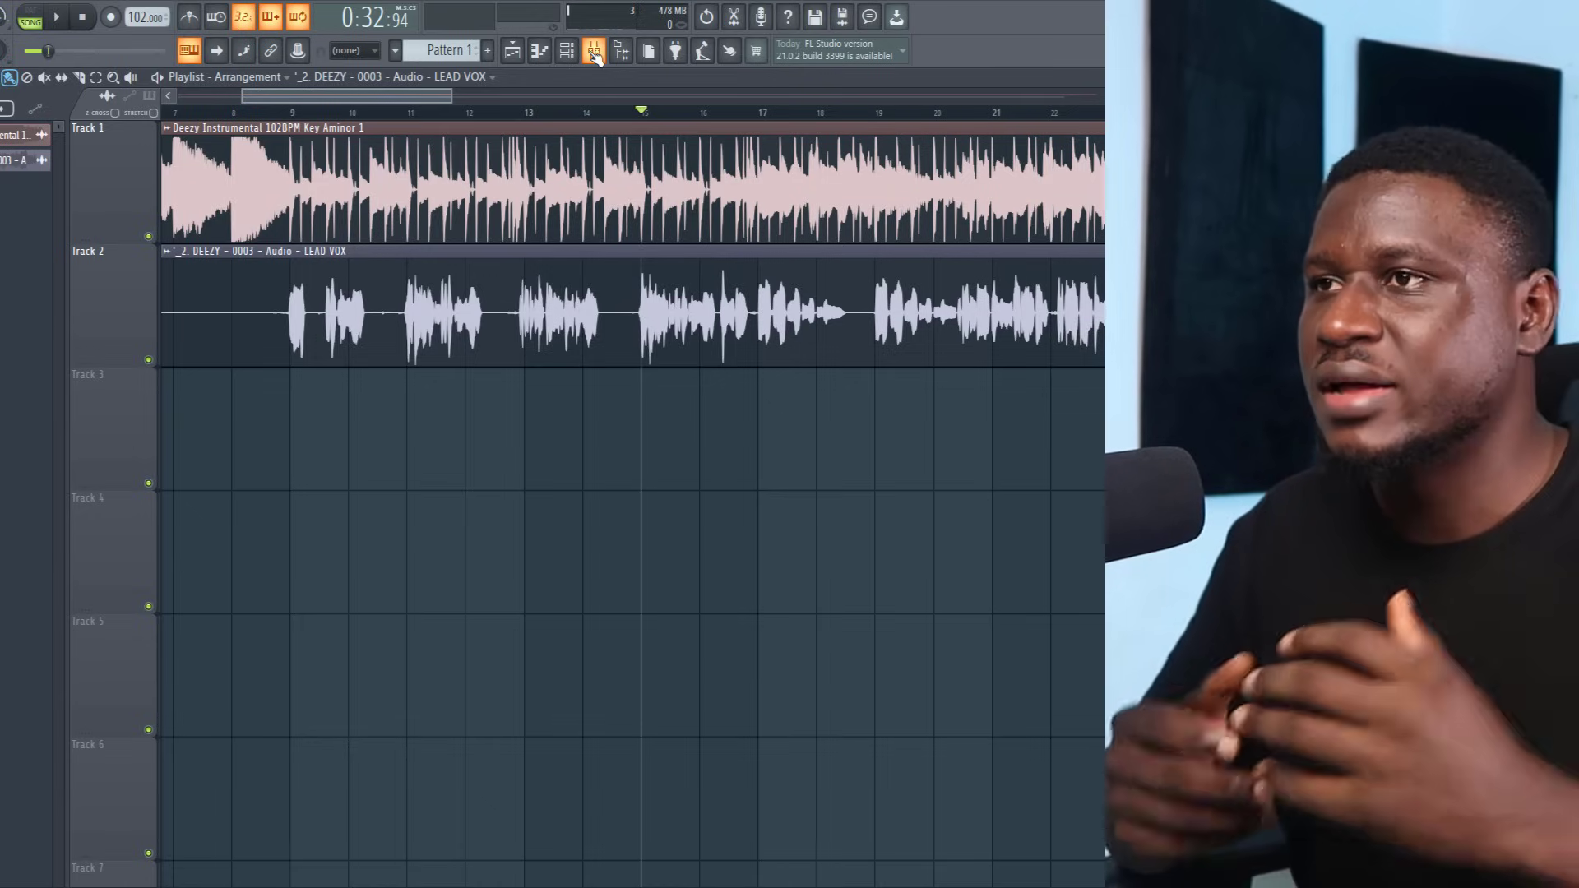
# Rename mixer track Insert 4 as "Reverb send"
pyautogui.click(607, 52)
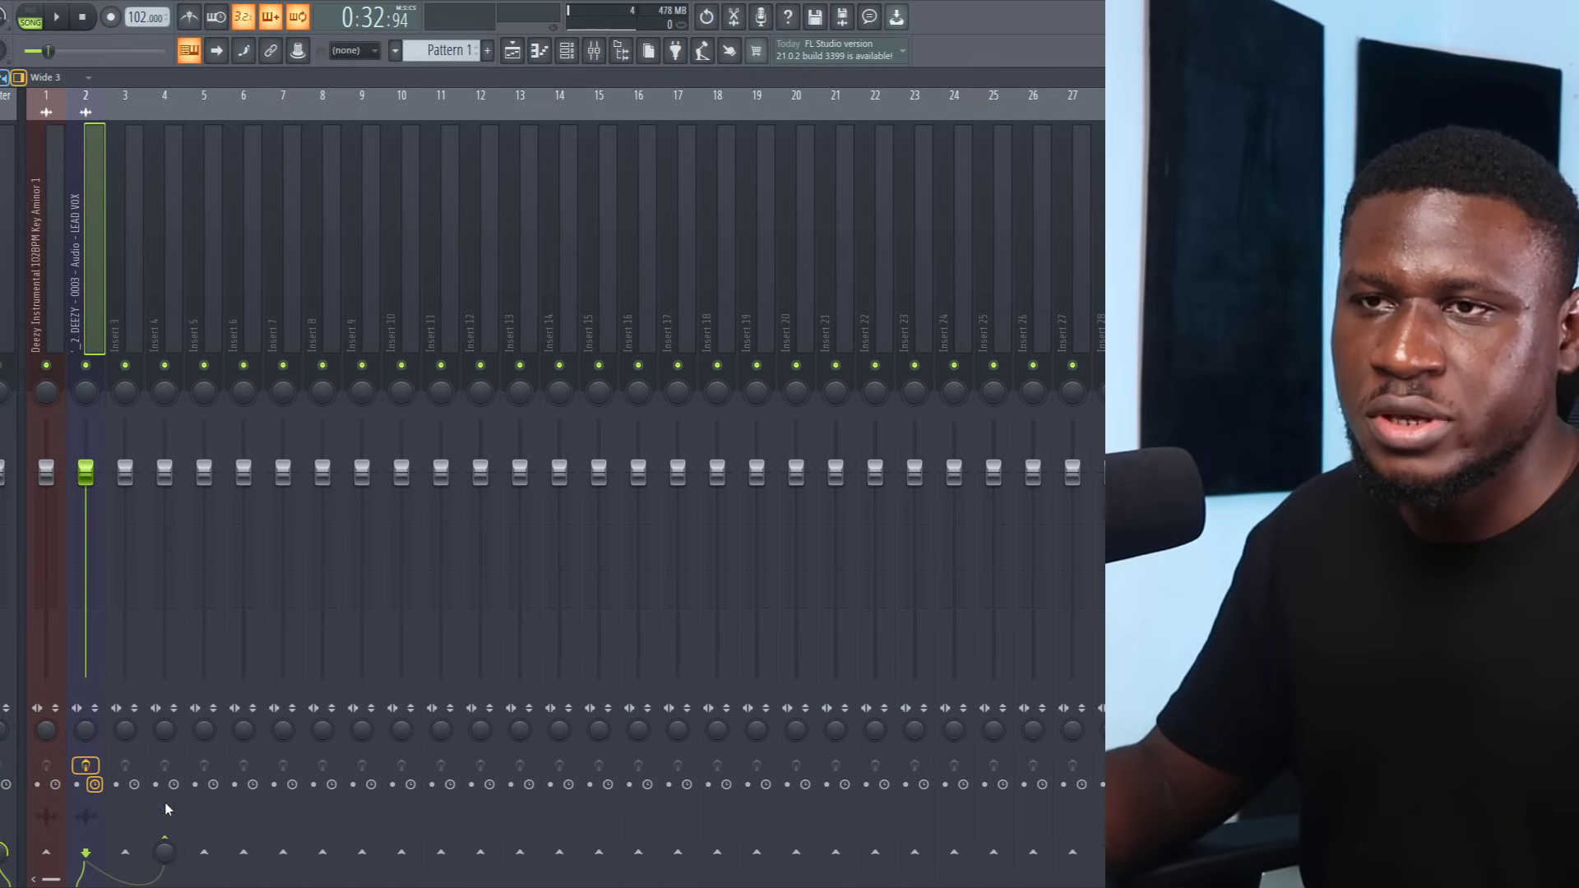
pyautogui.click(162, 337)
pyautogui.rightClick(157, 300)
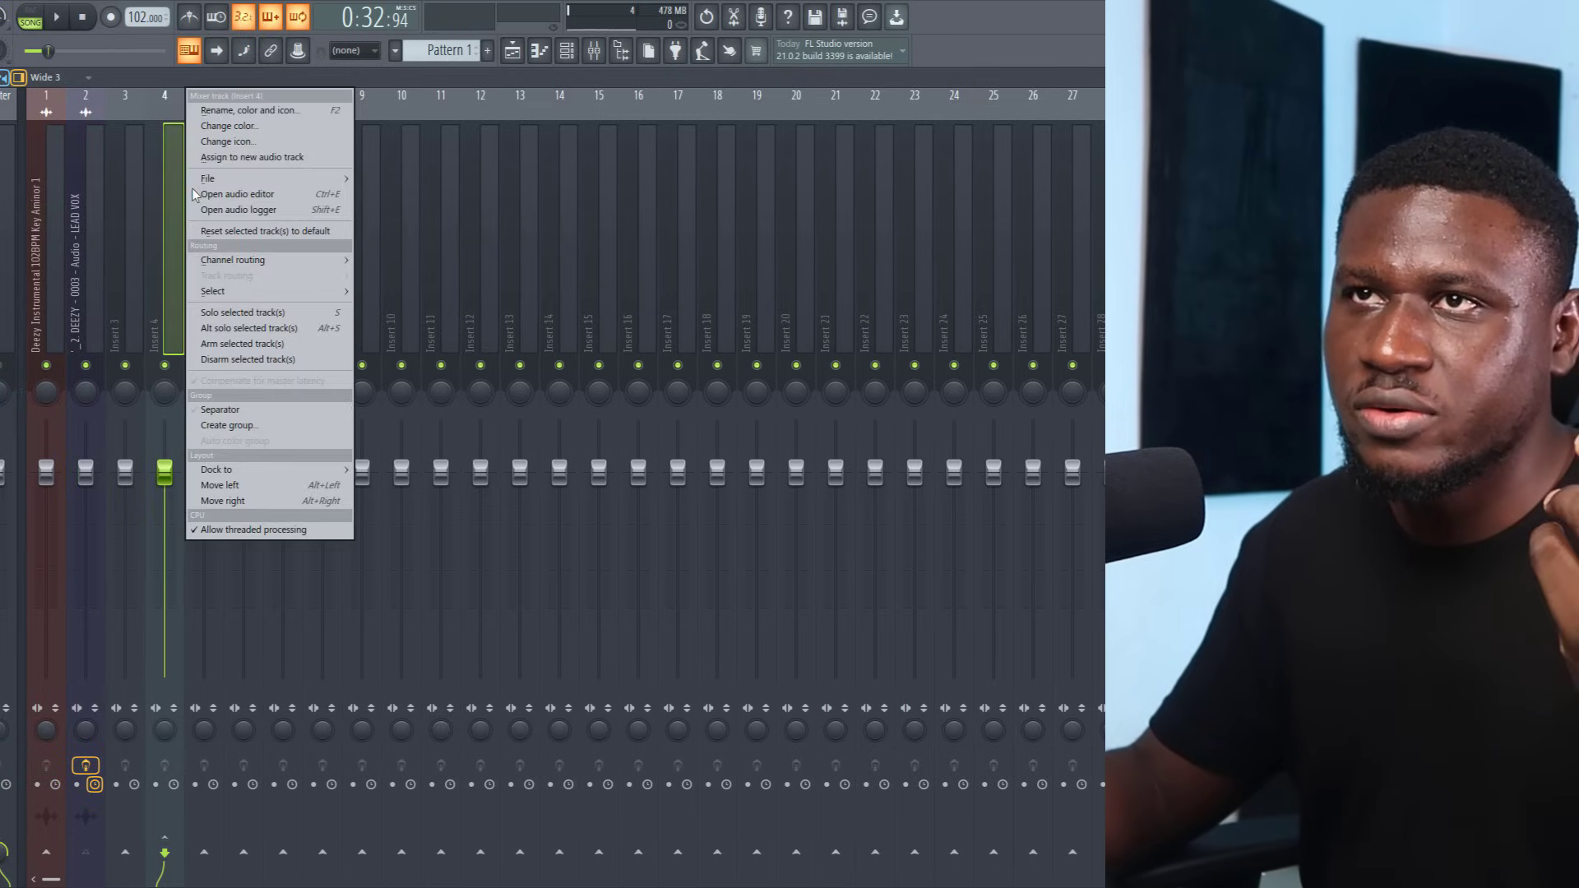
pyautogui.click(227, 112)
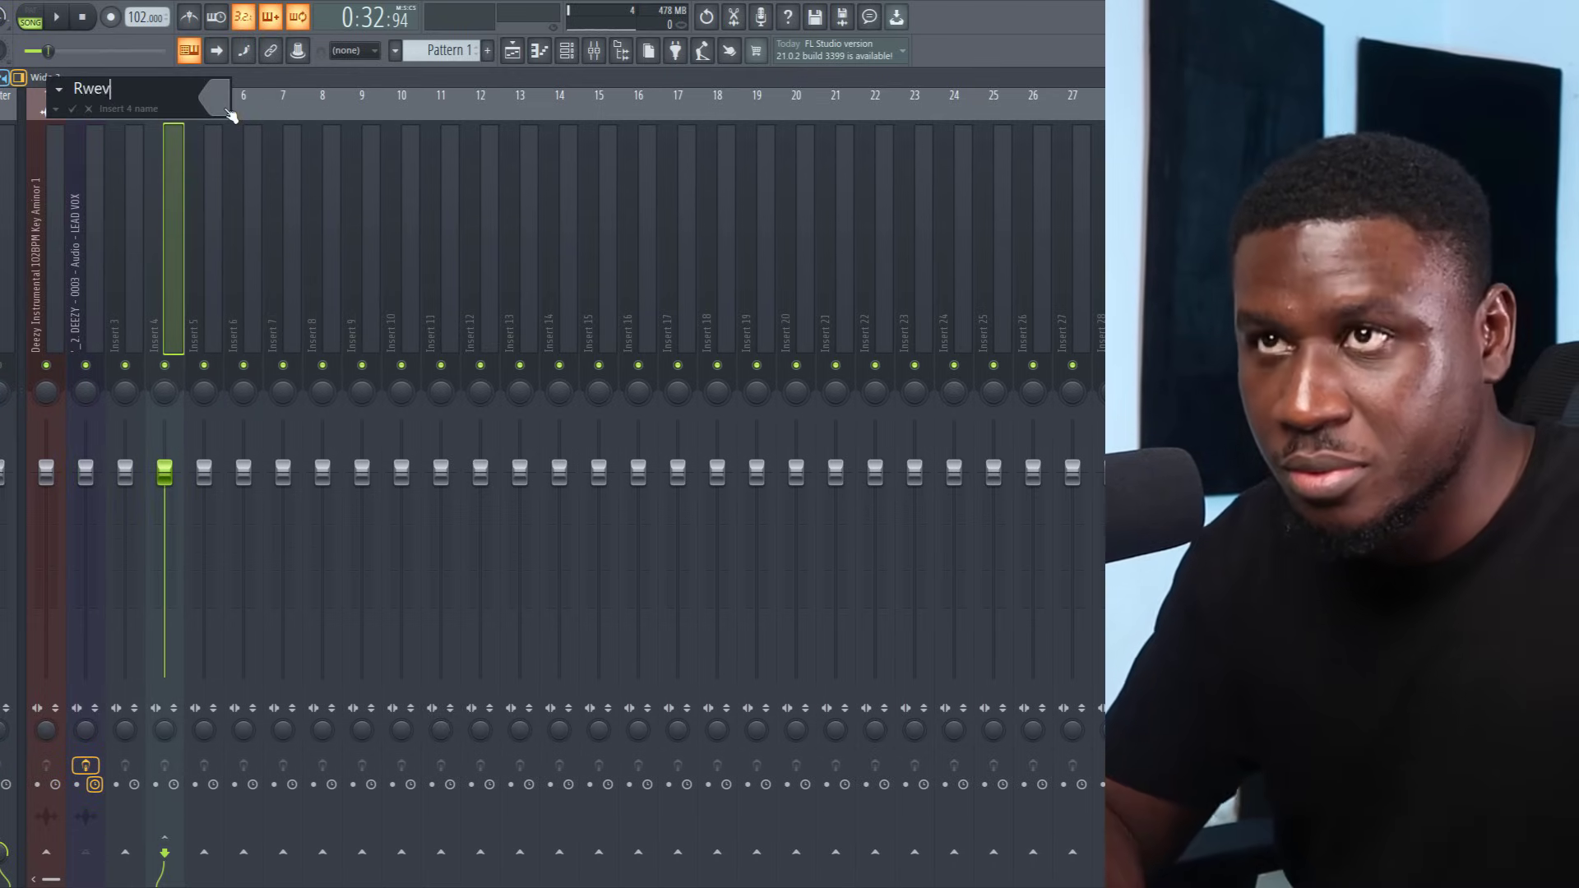
pyautogui.press('Return')
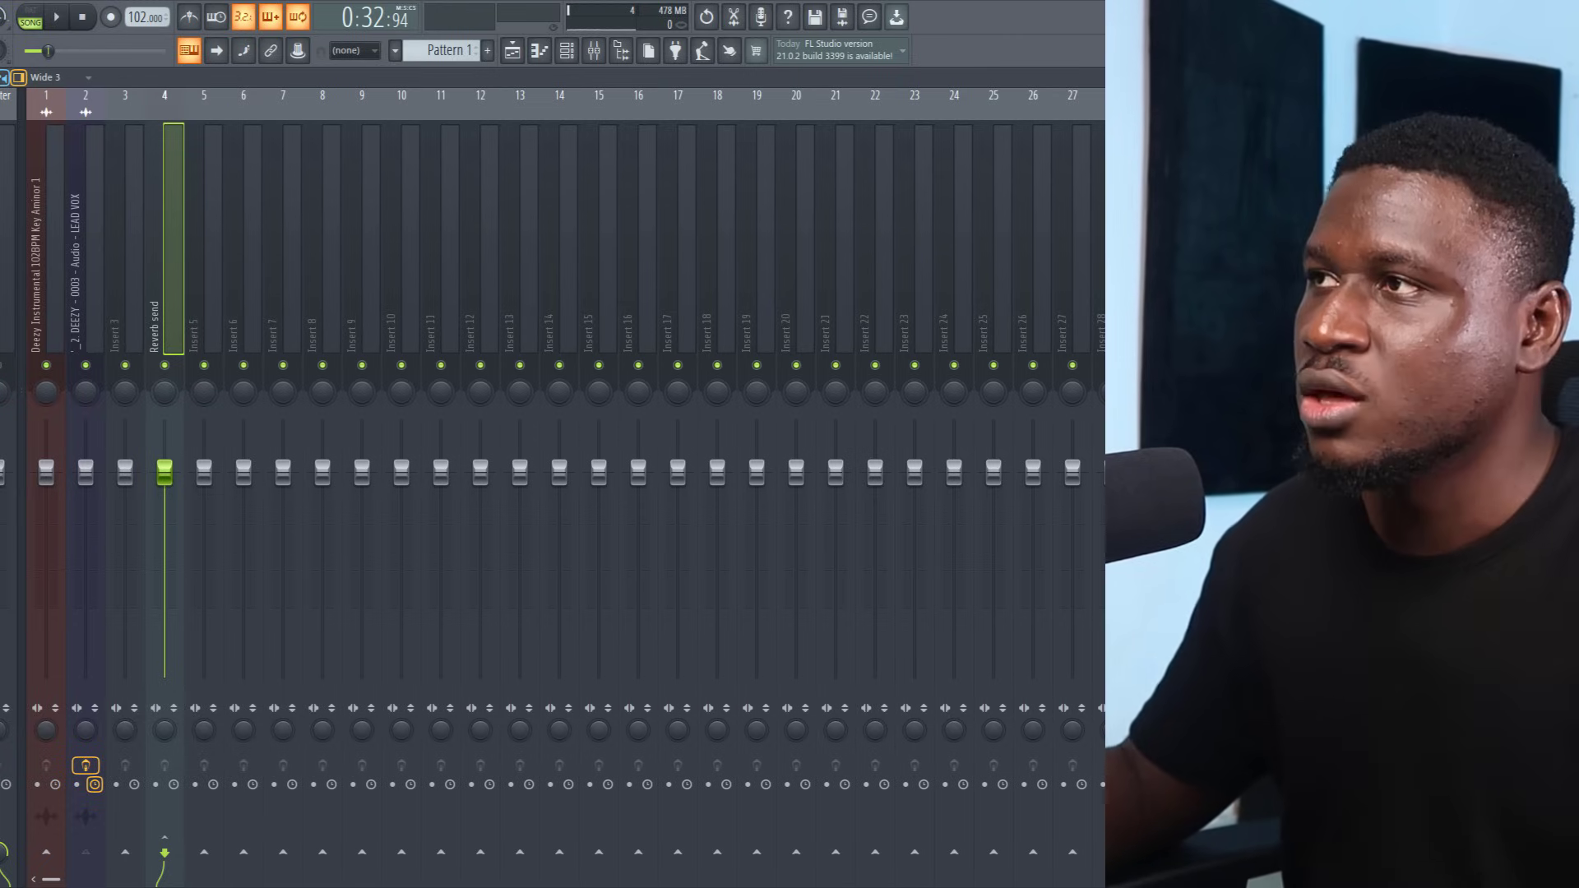
# Load Fruity Reeverb 2 on the Reverb send track and move its window fully into view
pyautogui.click(1151, 152)
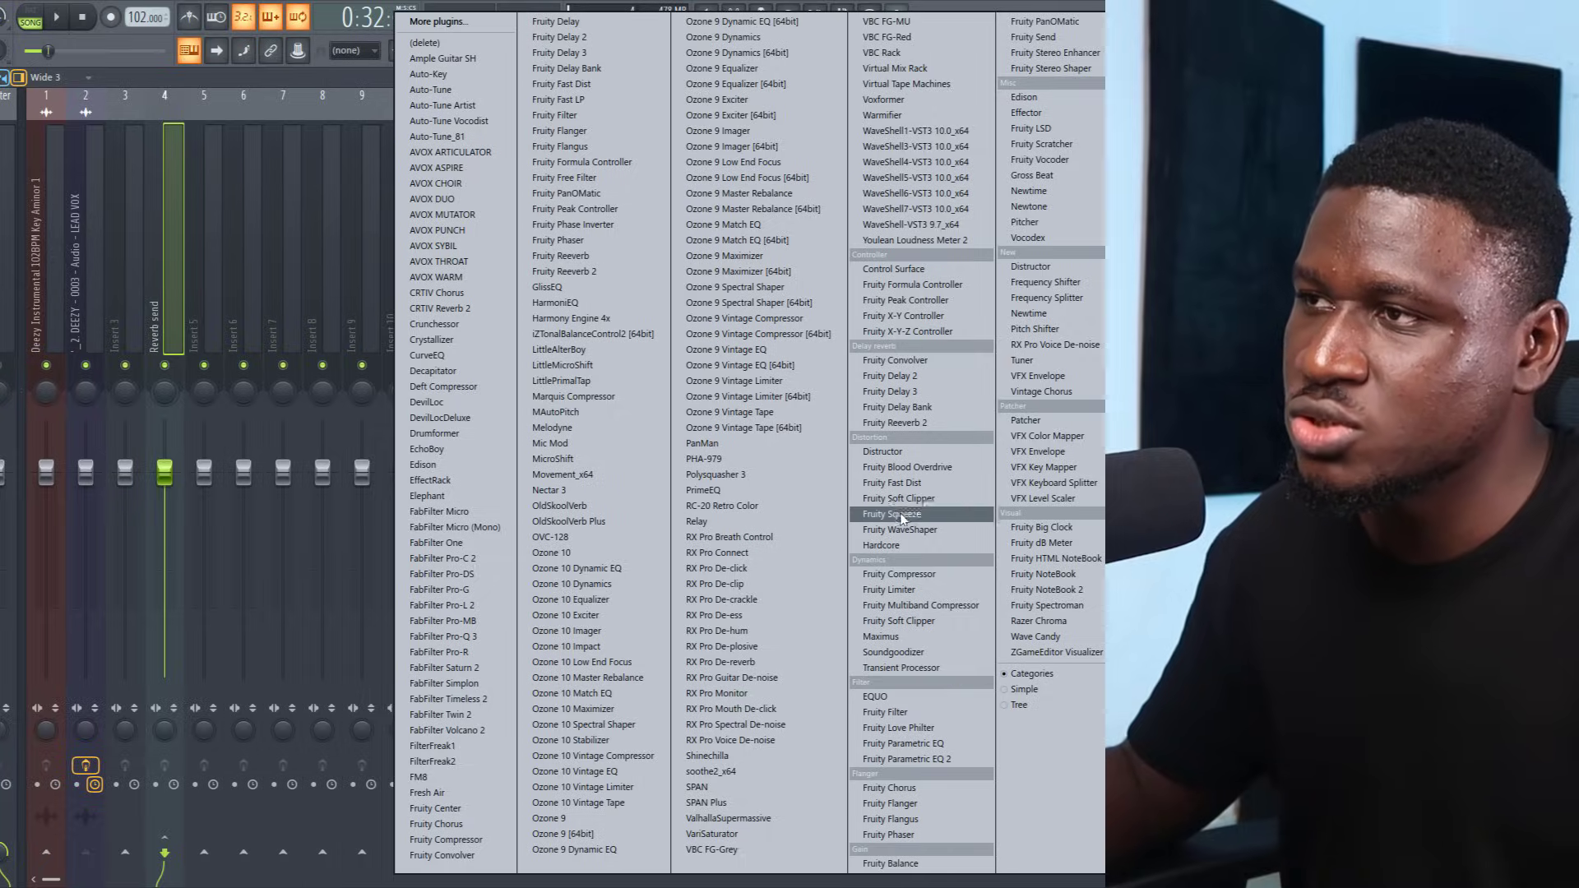
pyautogui.click(896, 423)
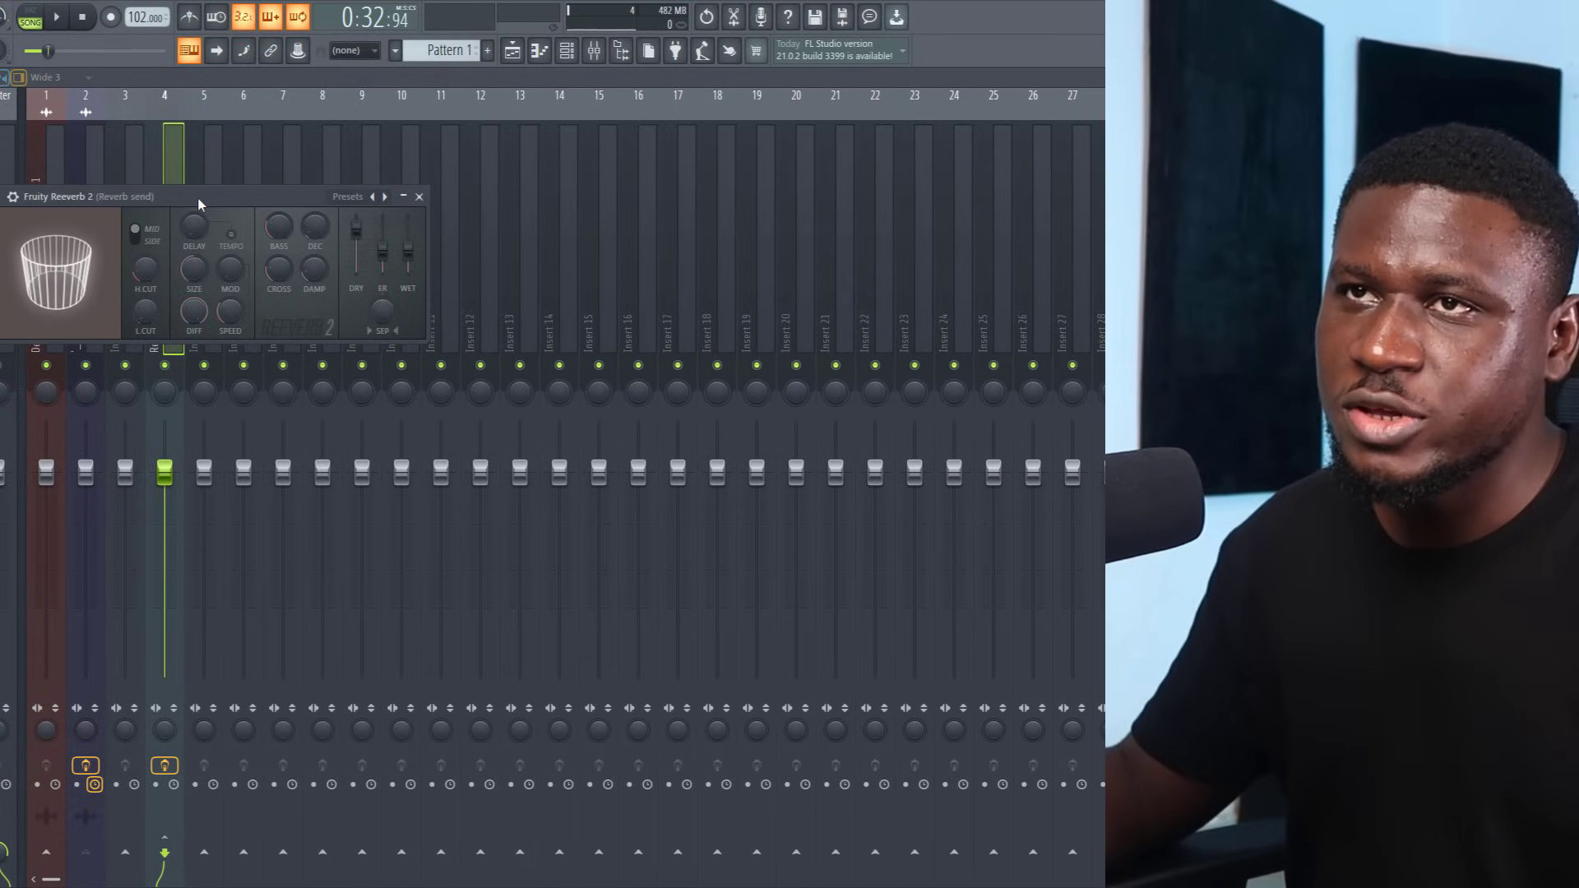
pyautogui.moveTo(198, 204); pyautogui.dragTo(526, 206)
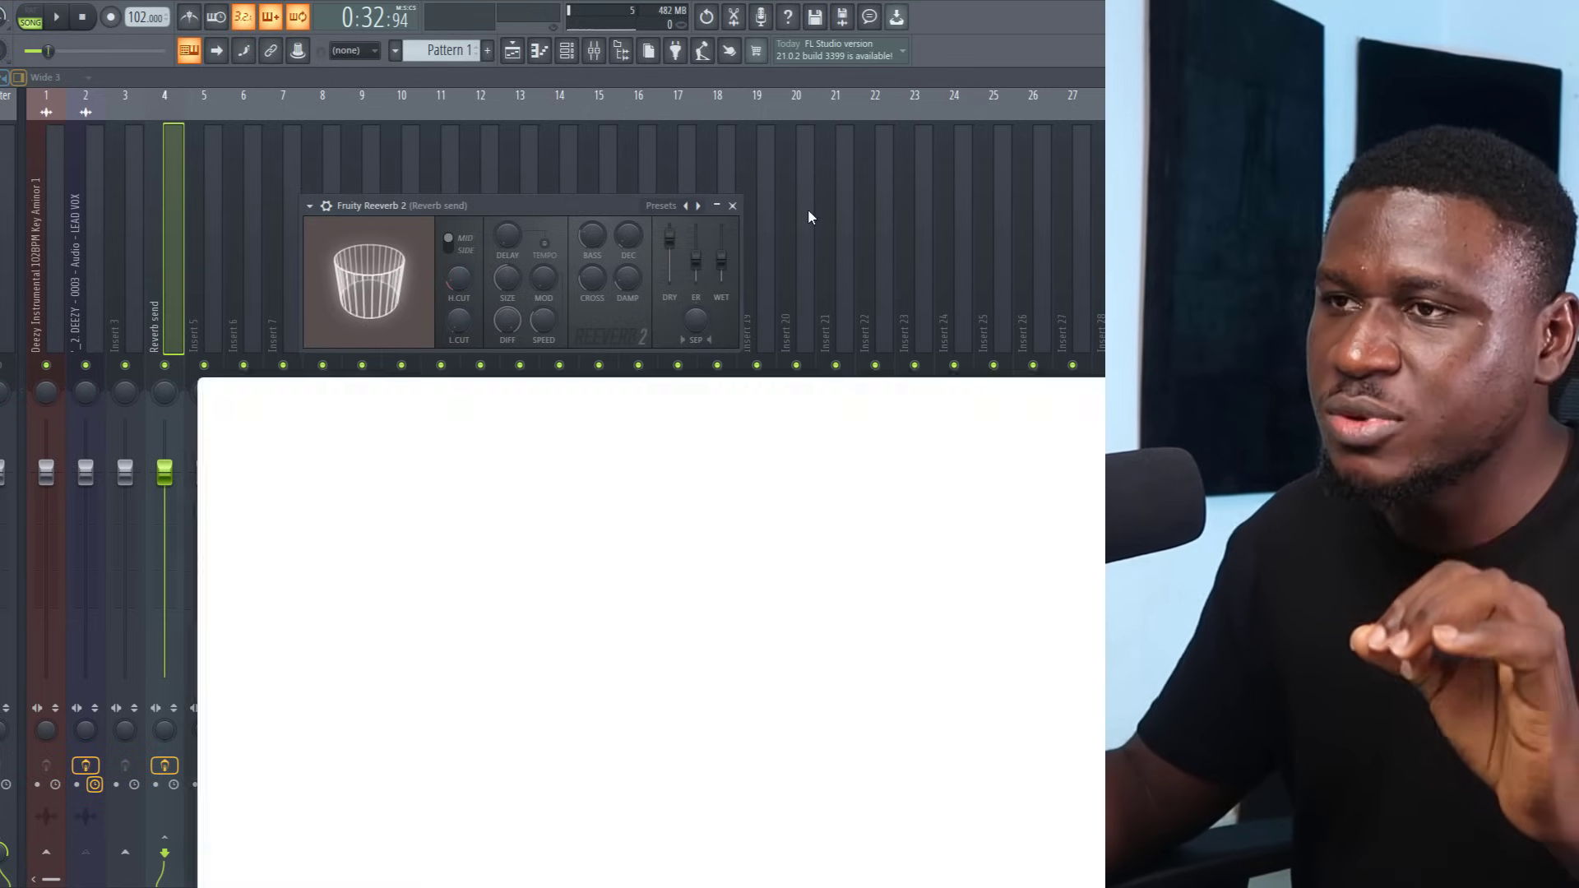
# Switch to the Edge browser, search for "reverb calculator" and open Another Producer's Delay & Reverb Time Calculator
pyautogui.moveTo(807, 208); pyautogui.dragTo(752, 168)
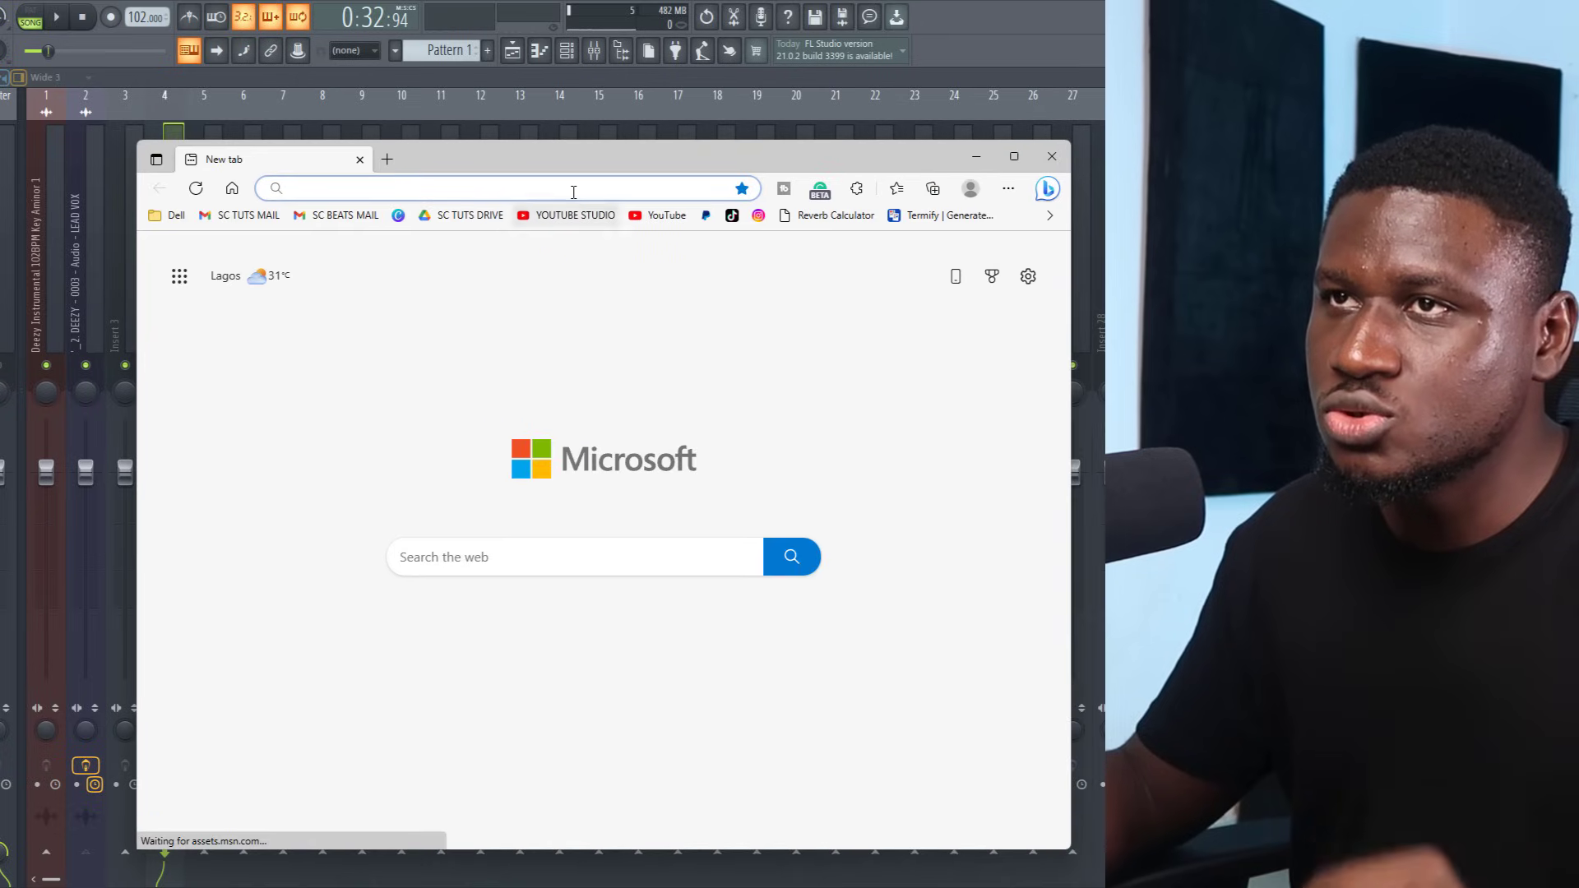
pyautogui.write('reverb calculator')
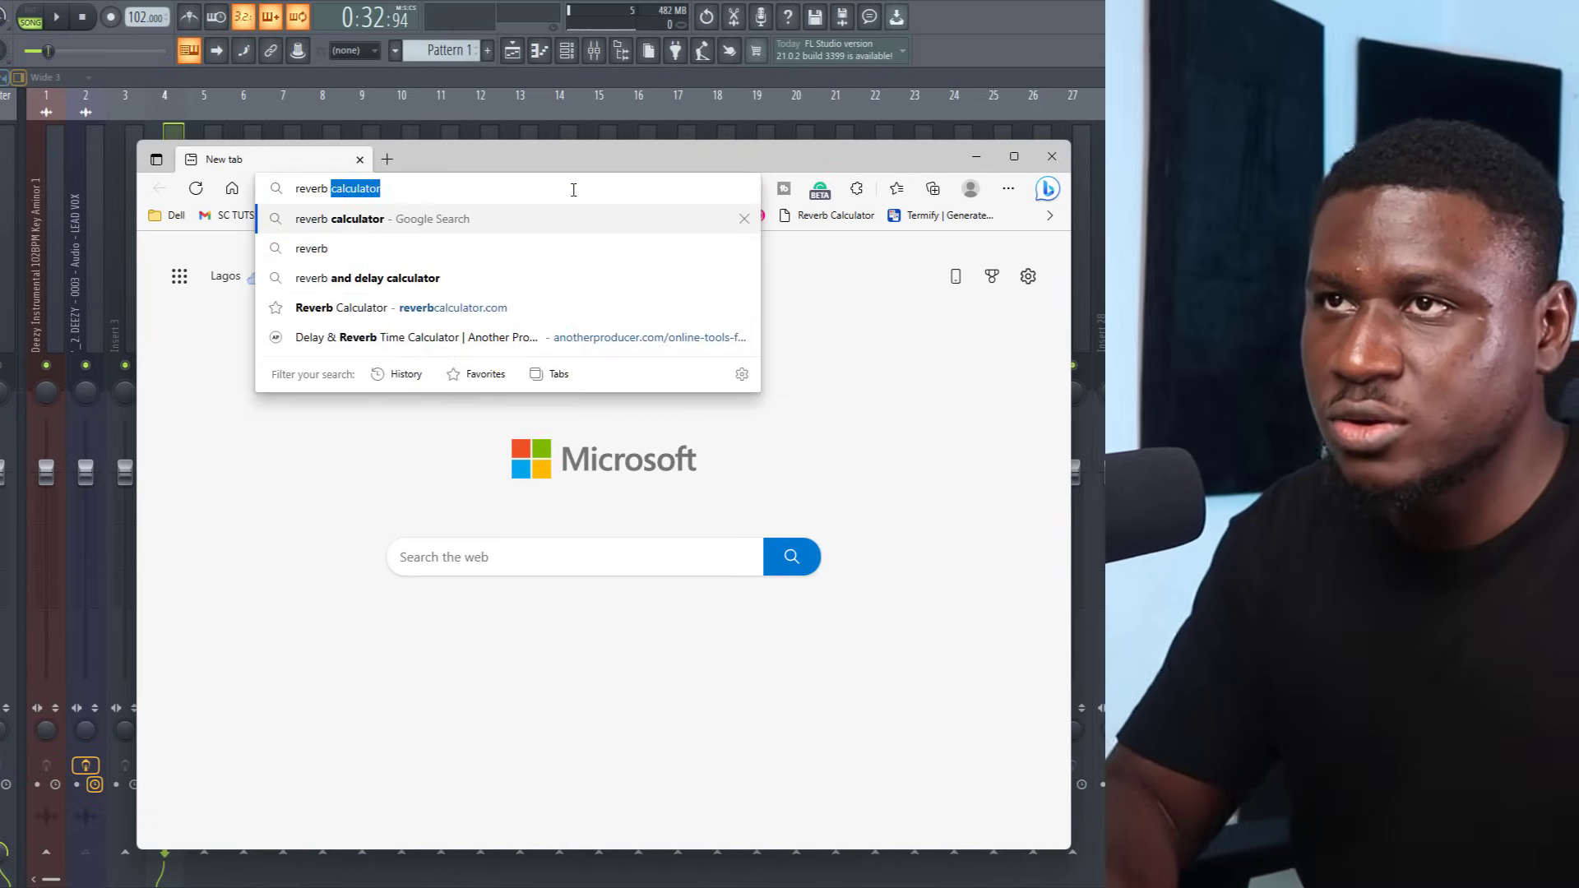
pyautogui.click(510, 220)
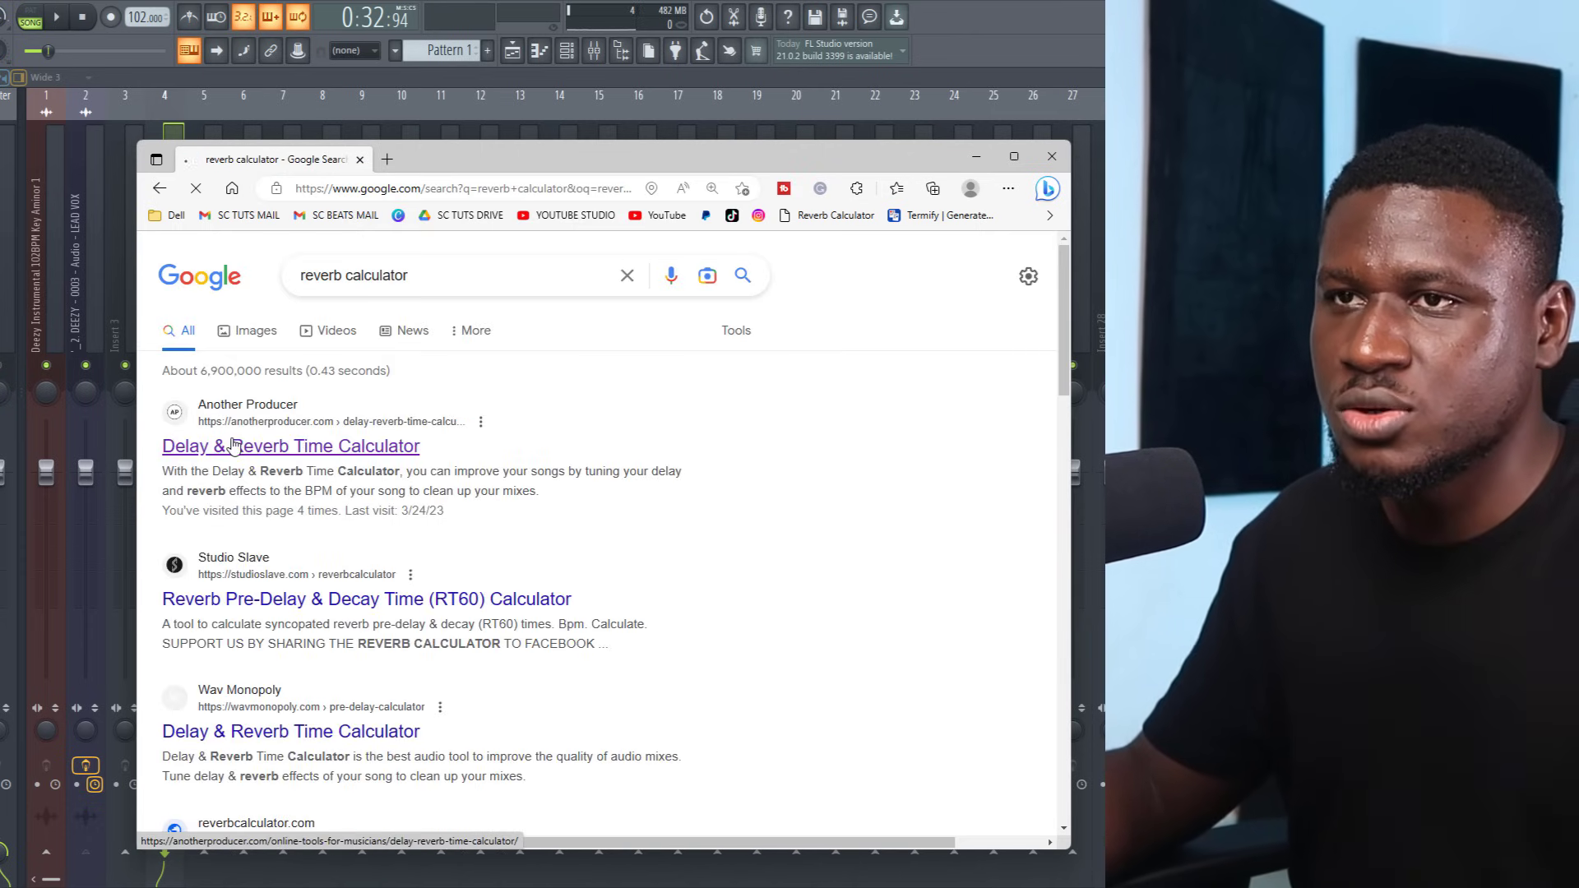
pyautogui.click(234, 445)
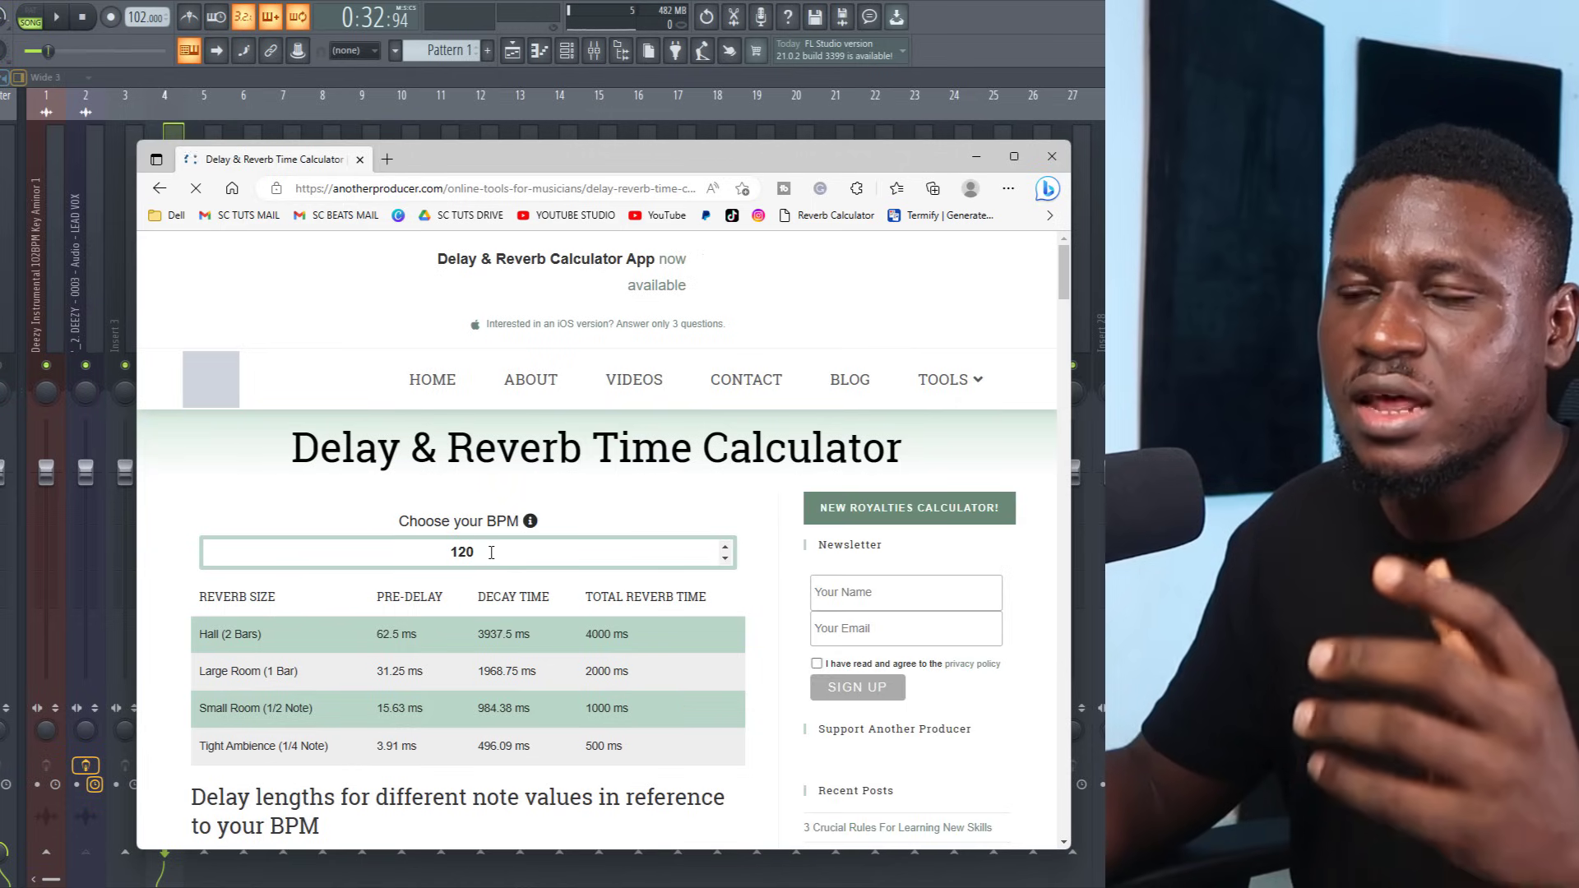
# Set the calculator's BPM to 102, read the Large Room (1 Bar) reverb times, and return to FL Studio
pyautogui.doubleClick(411, 546)
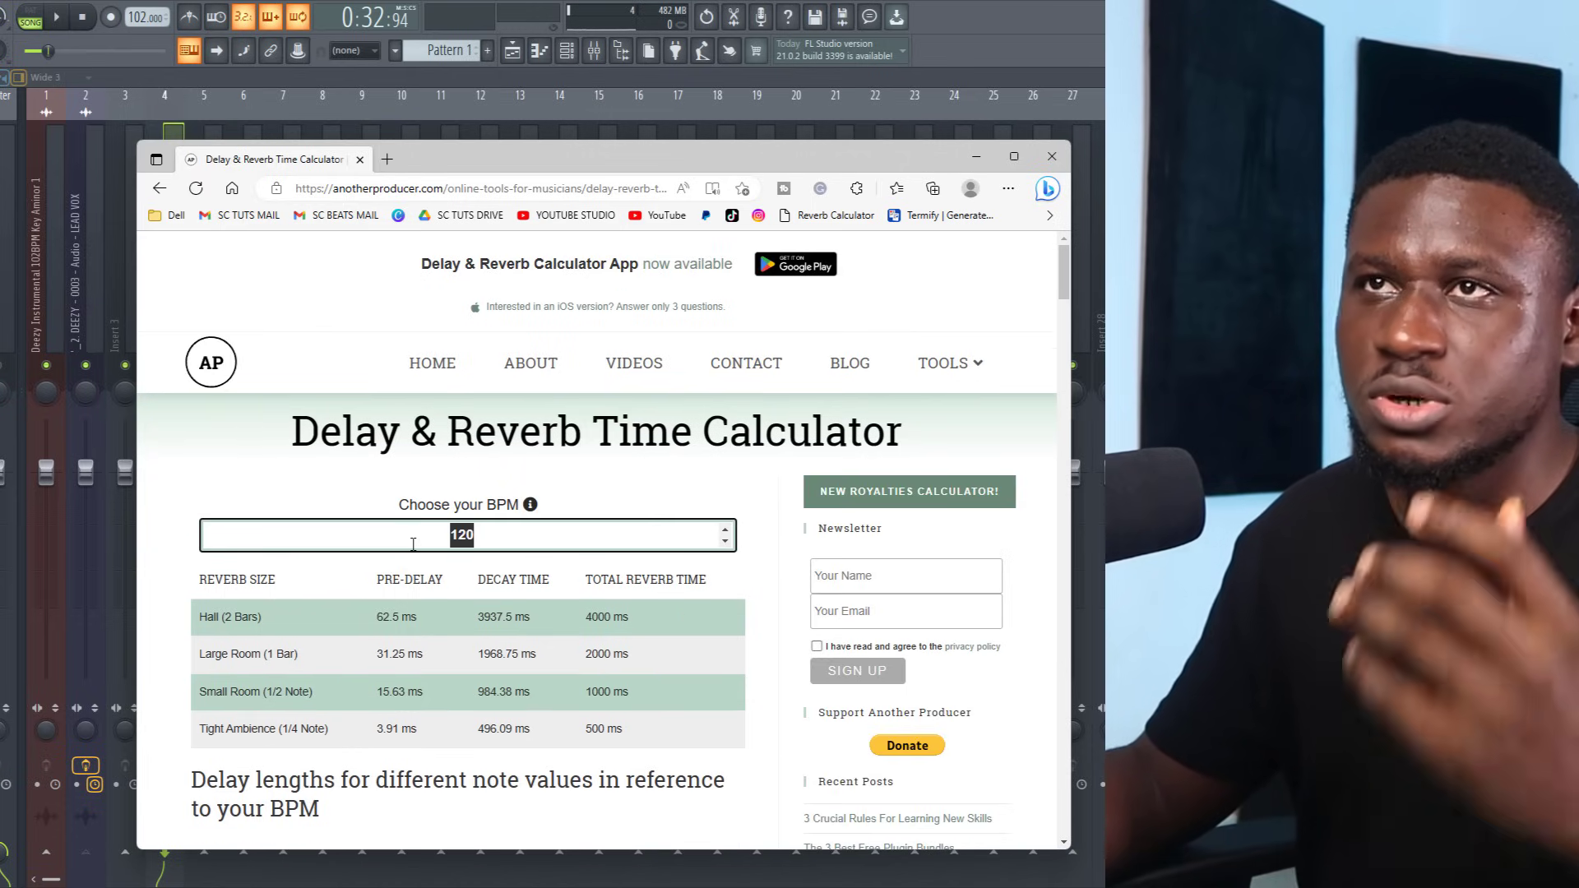
pyautogui.write('102')
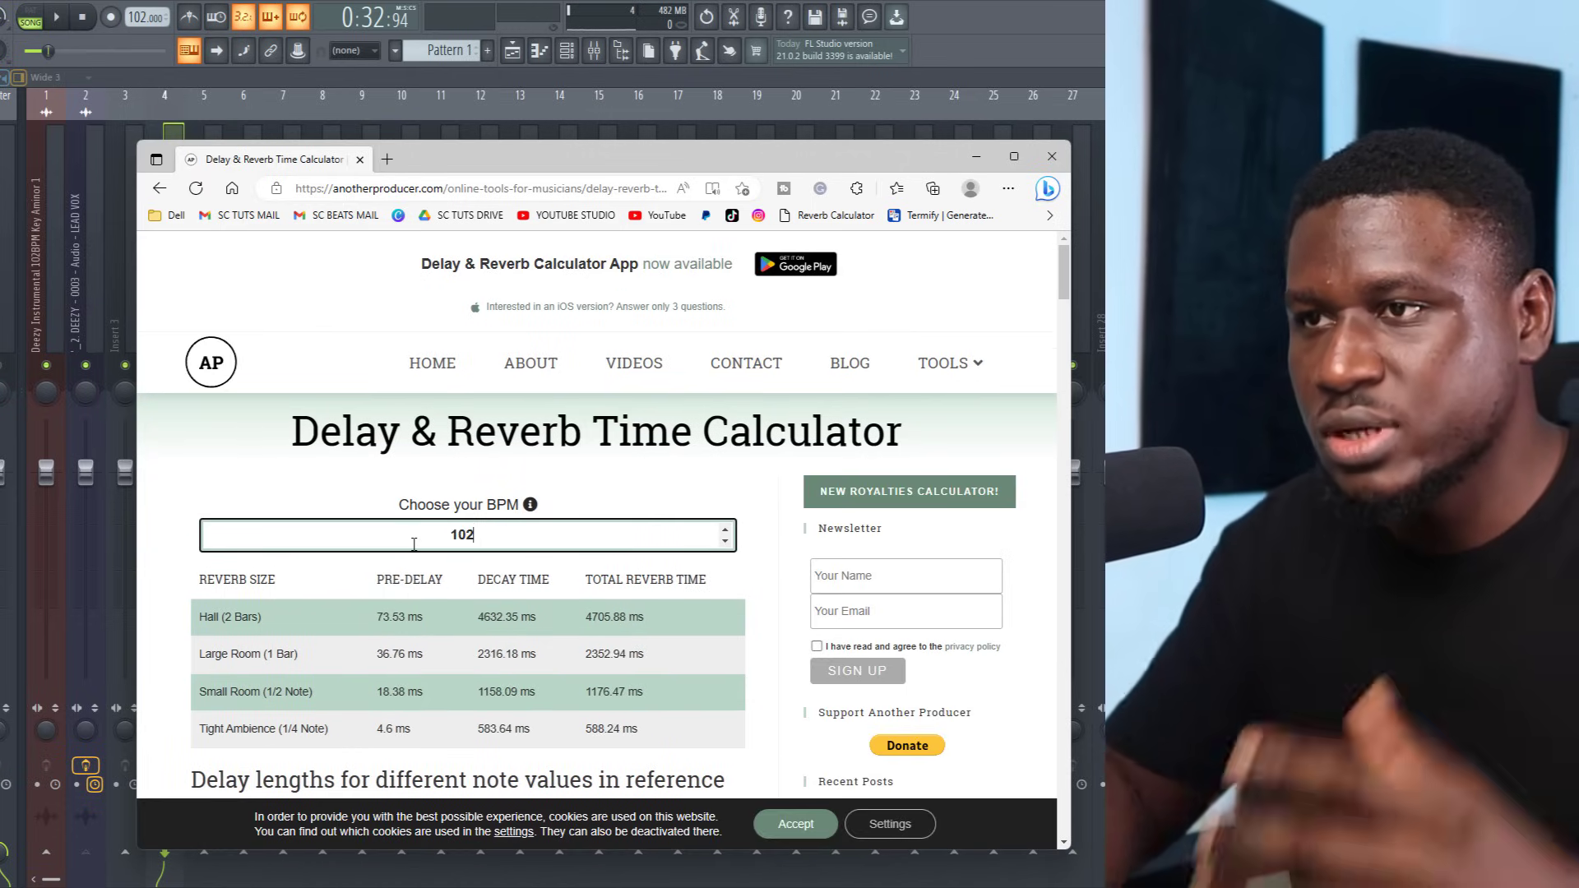
pyautogui.click(664, 662)
pyautogui.moveTo(421, 674); pyautogui.dragTo(203, 653)
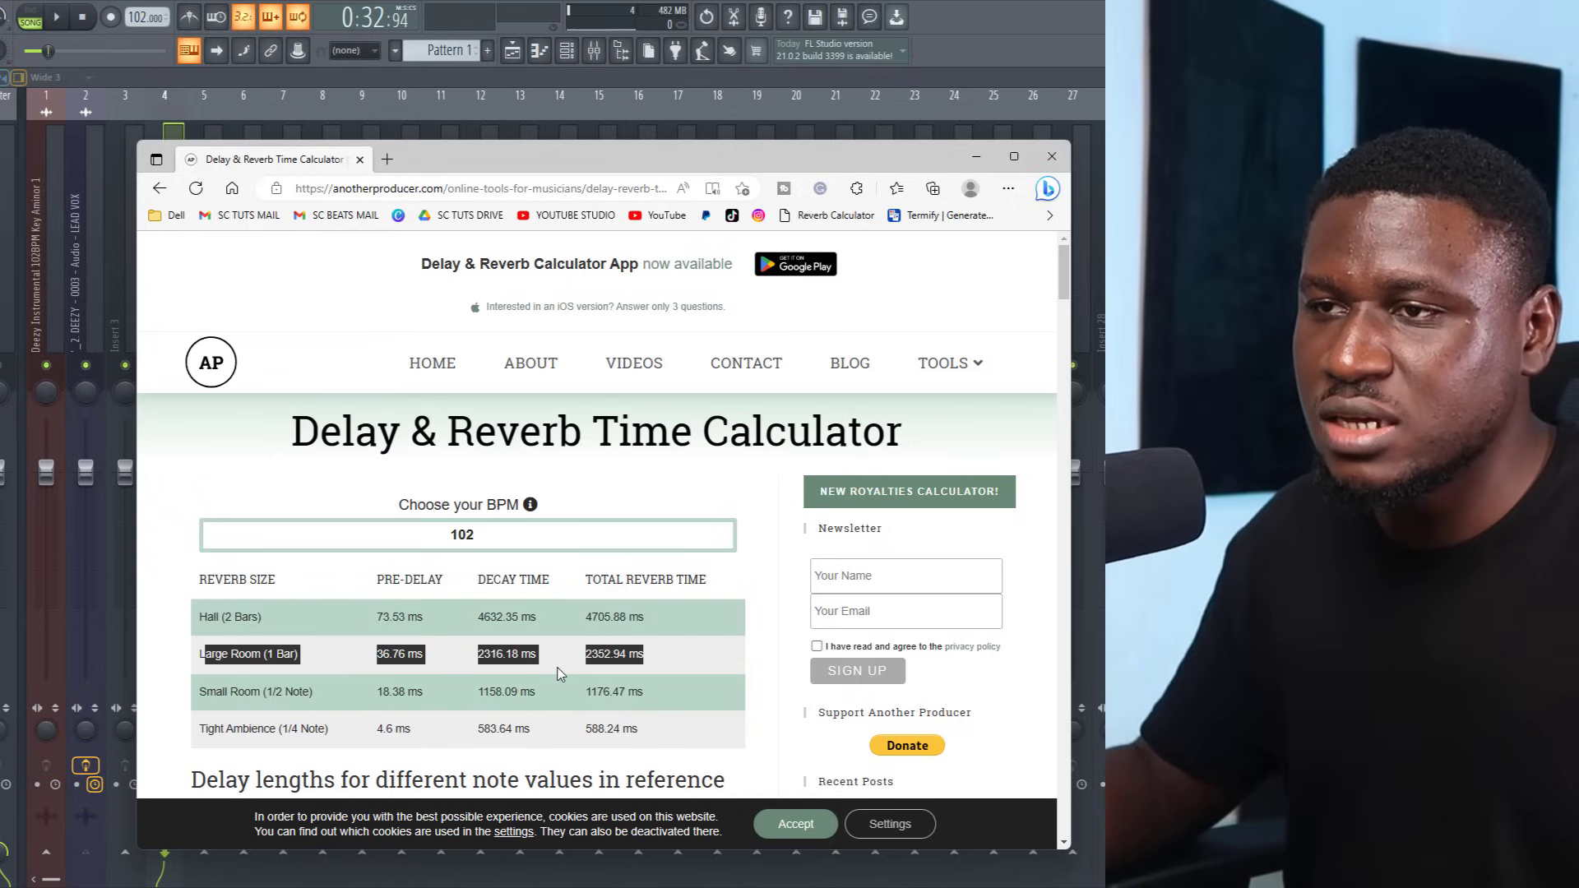
pyautogui.click(492, 657)
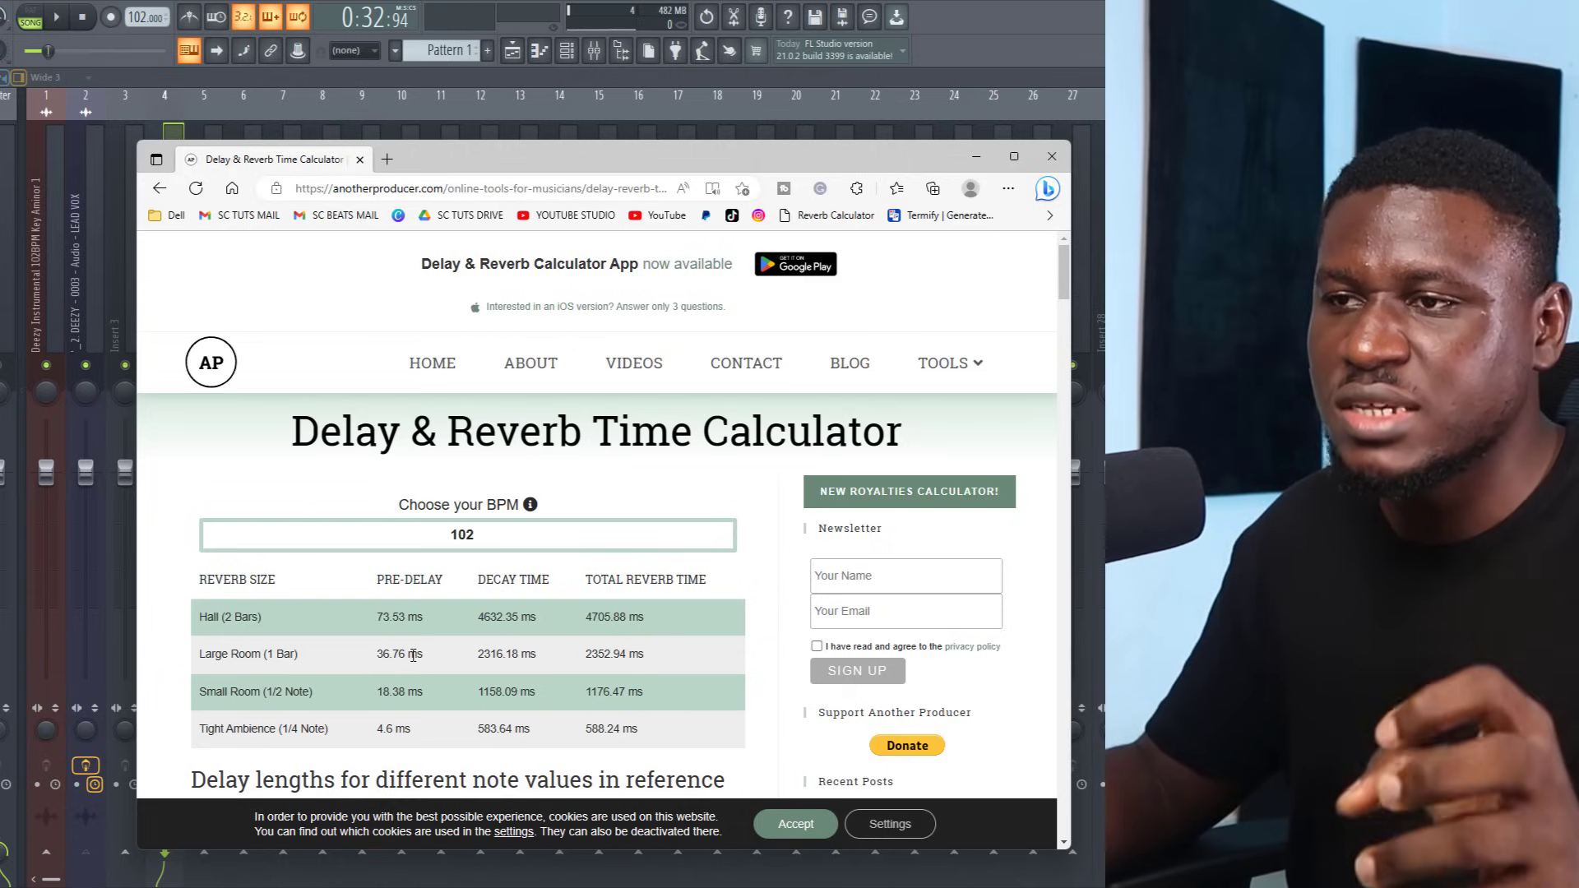
pyautogui.click(976, 157)
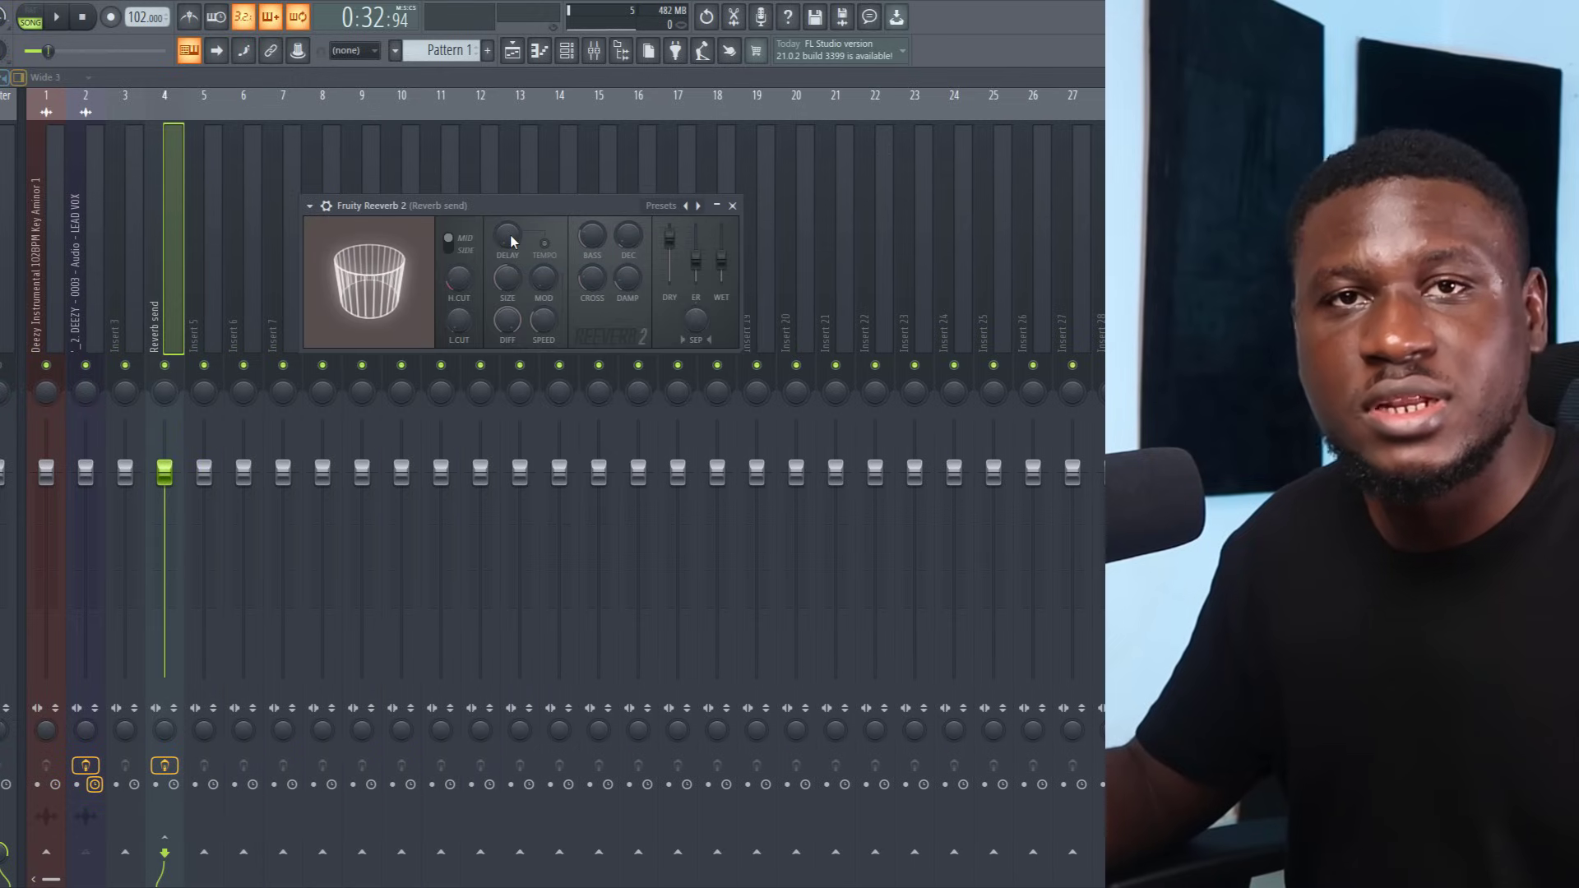
# Adjust Fruity Reeverb 2's delay, increase its room size, lower the dry level, and close the plugin
pyautogui.moveTo(507, 238); pyautogui.dragTo(508, 231)
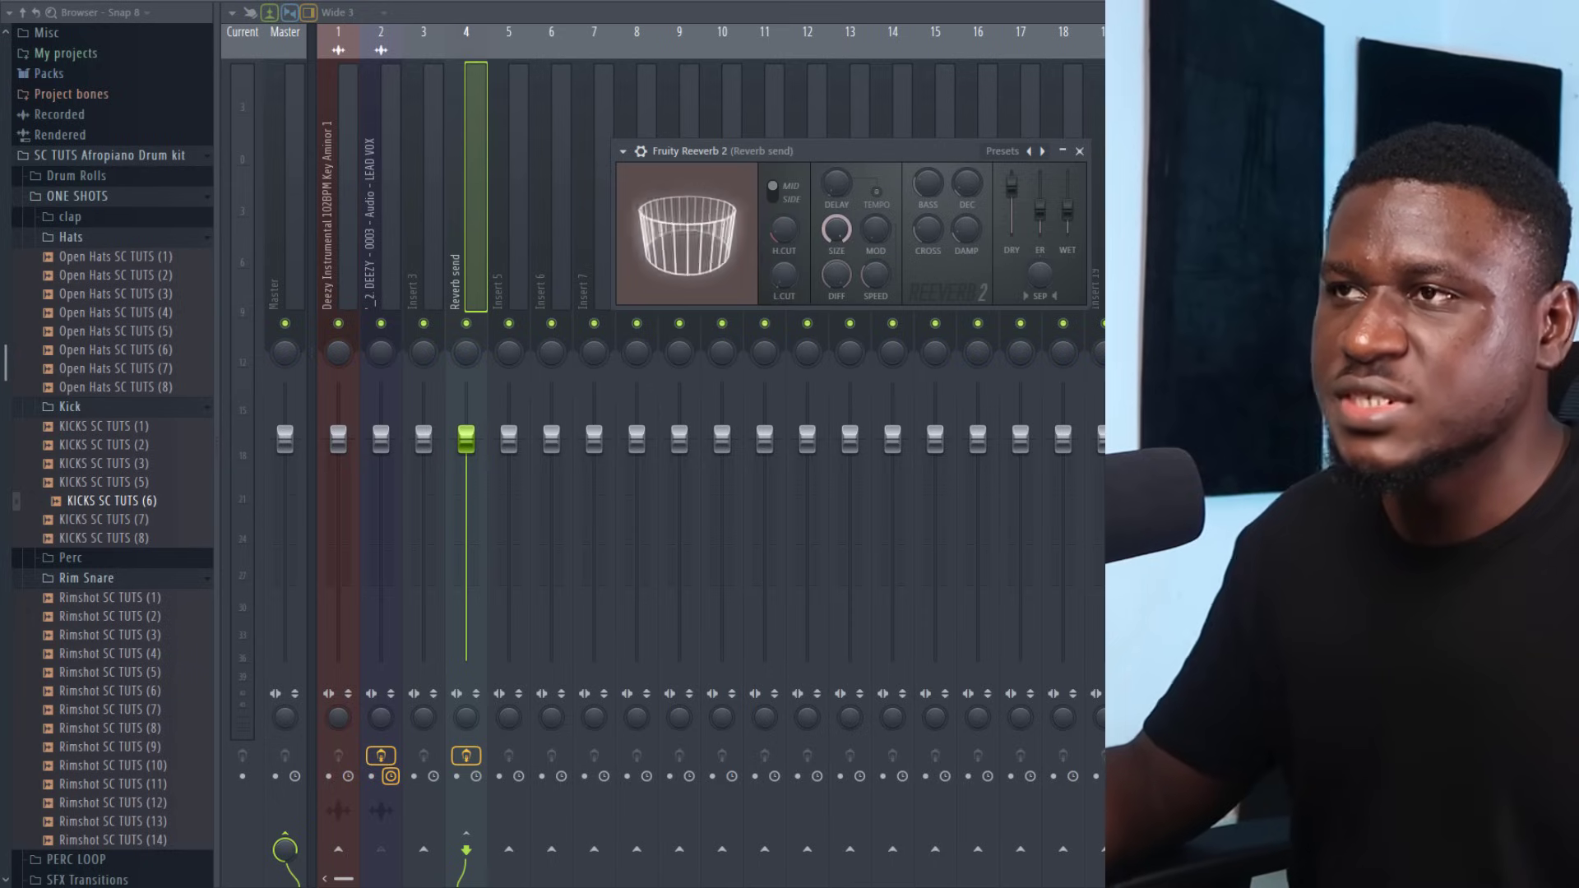
pyautogui.moveTo(841, 234); pyautogui.dragTo(841, 216)
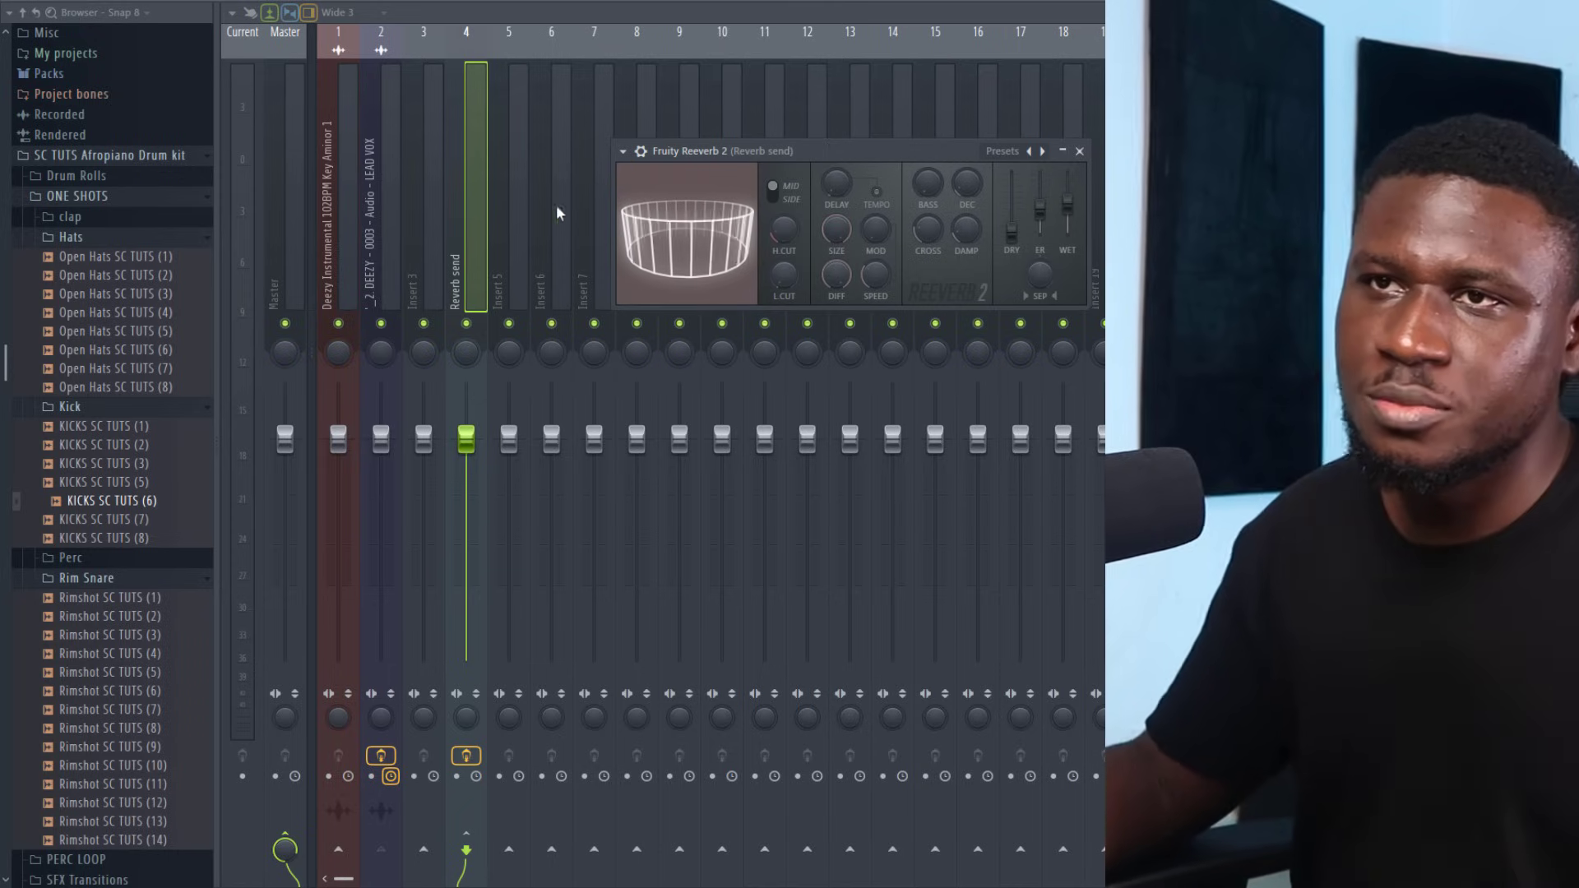
pyautogui.click(471, 225)
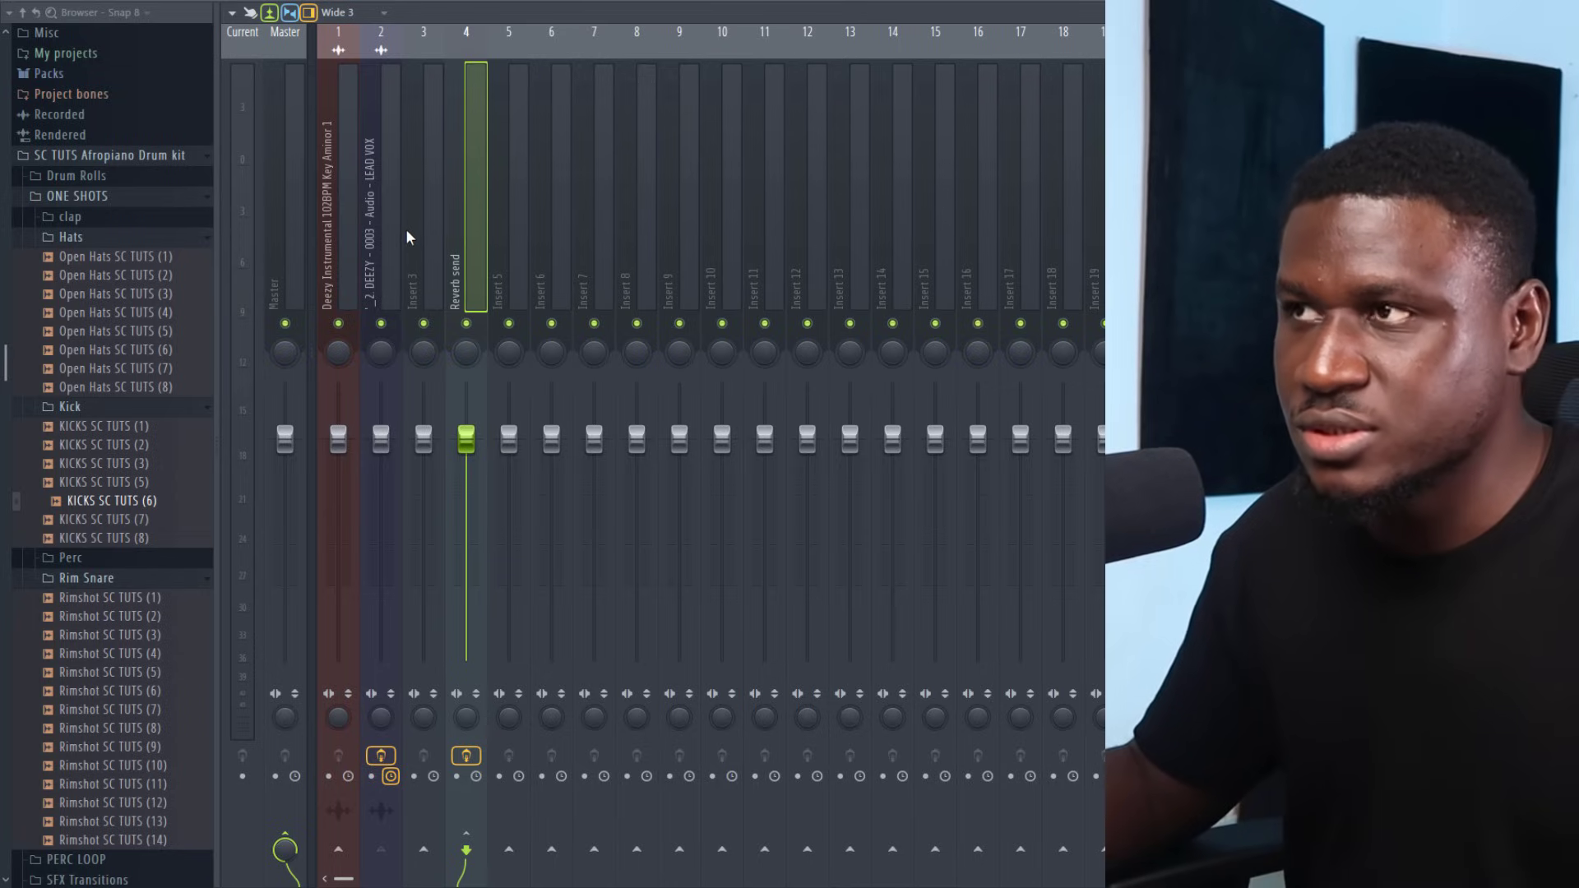
# Raise the lead vocal track's send level to the Reverb send track after auditioning the reverb
pyautogui.press('space')
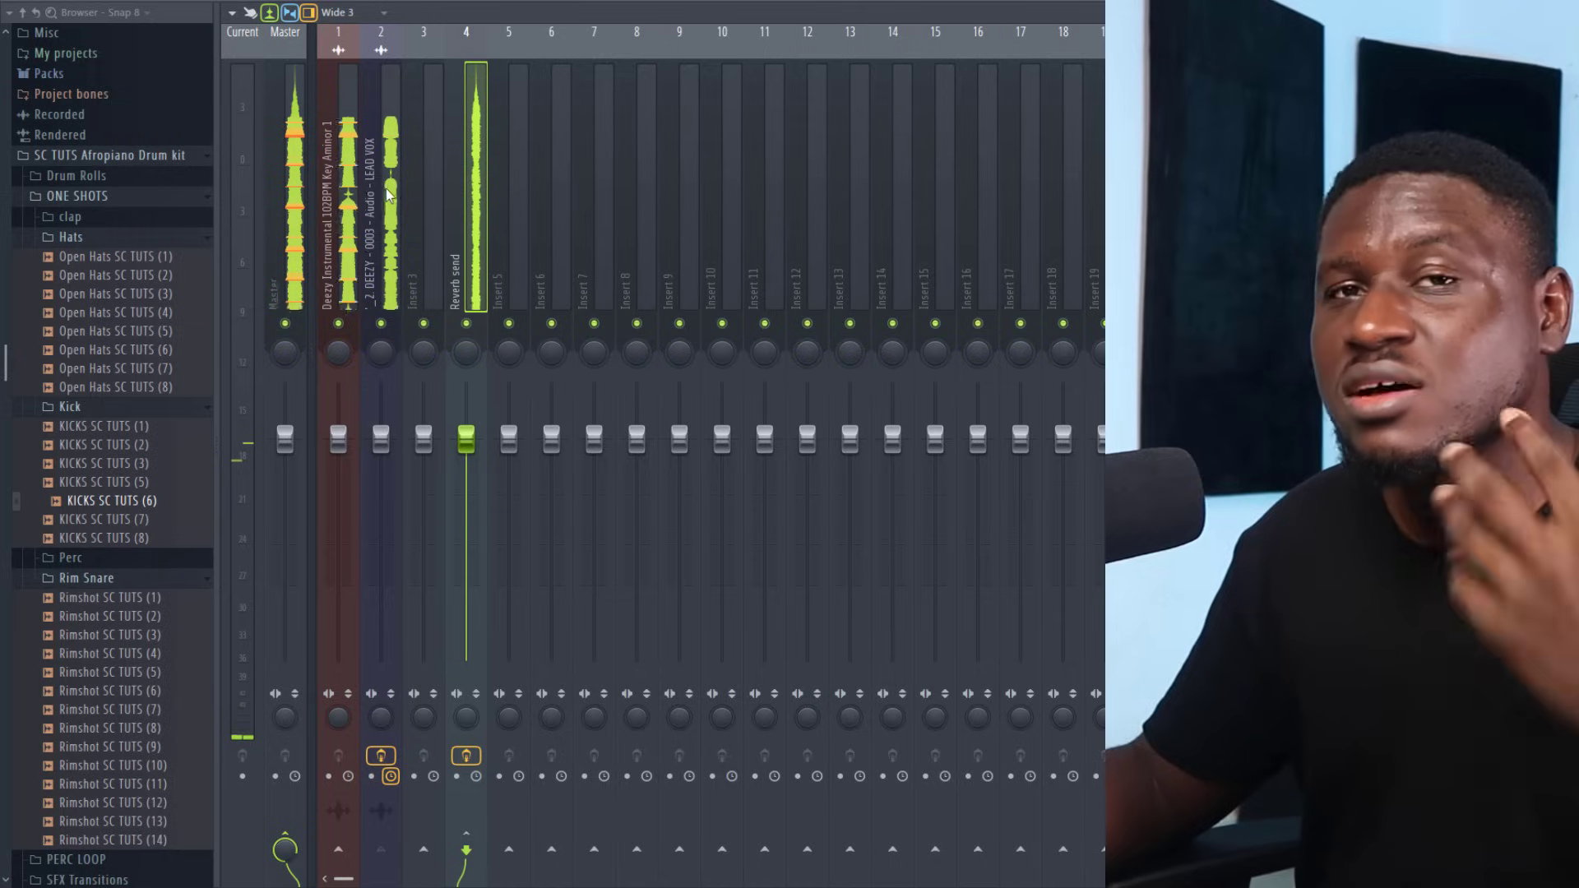
pyautogui.click(385, 192)
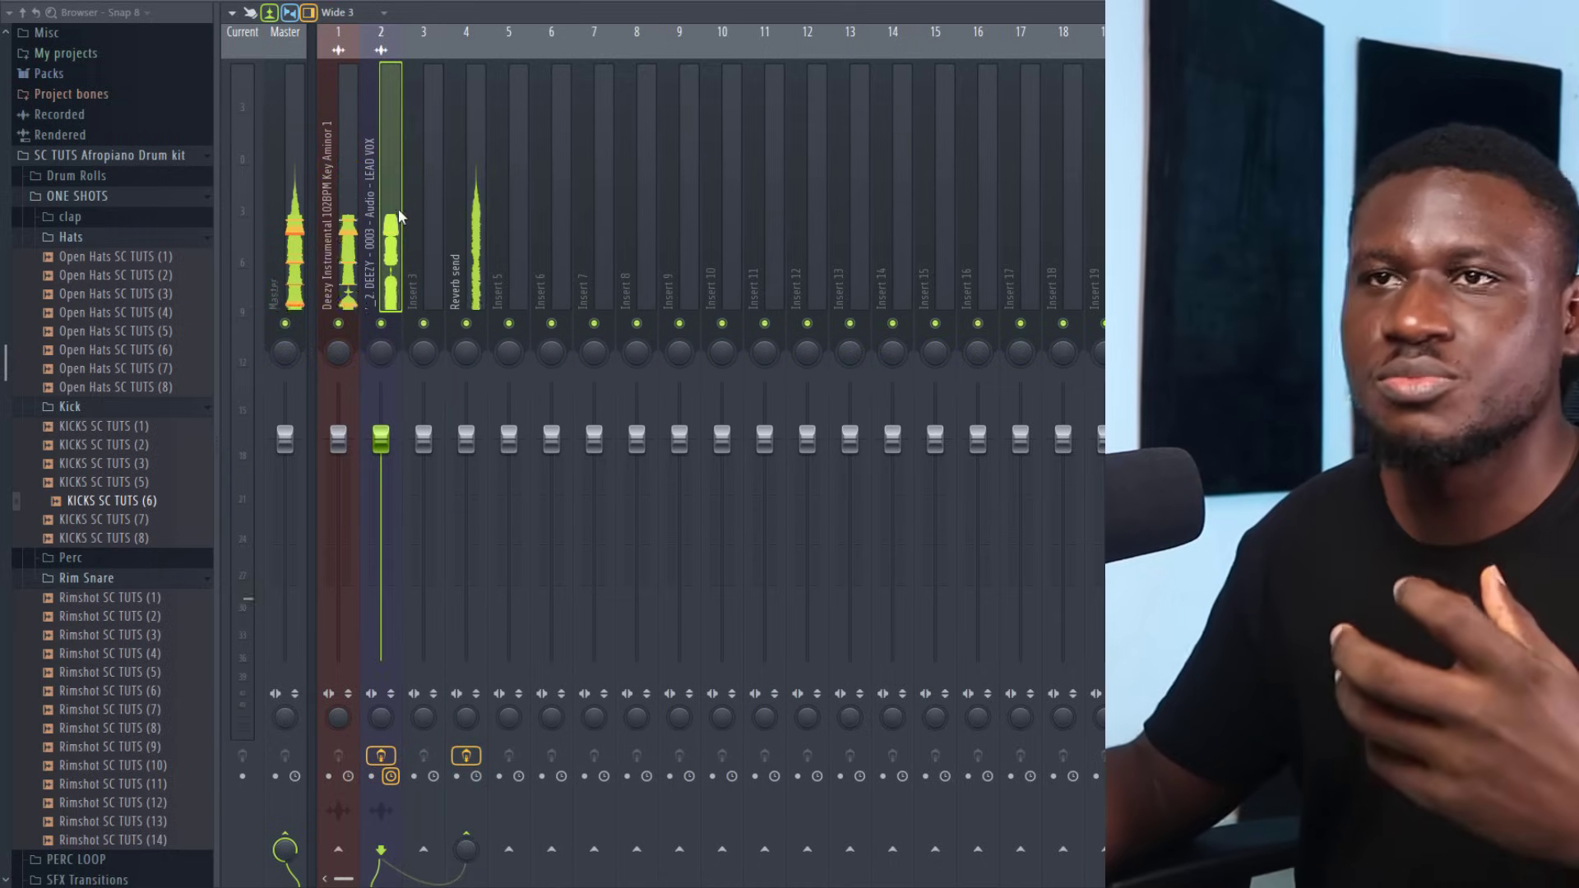
pyautogui.moveTo(468, 850); pyautogui.dragTo(468, 781)
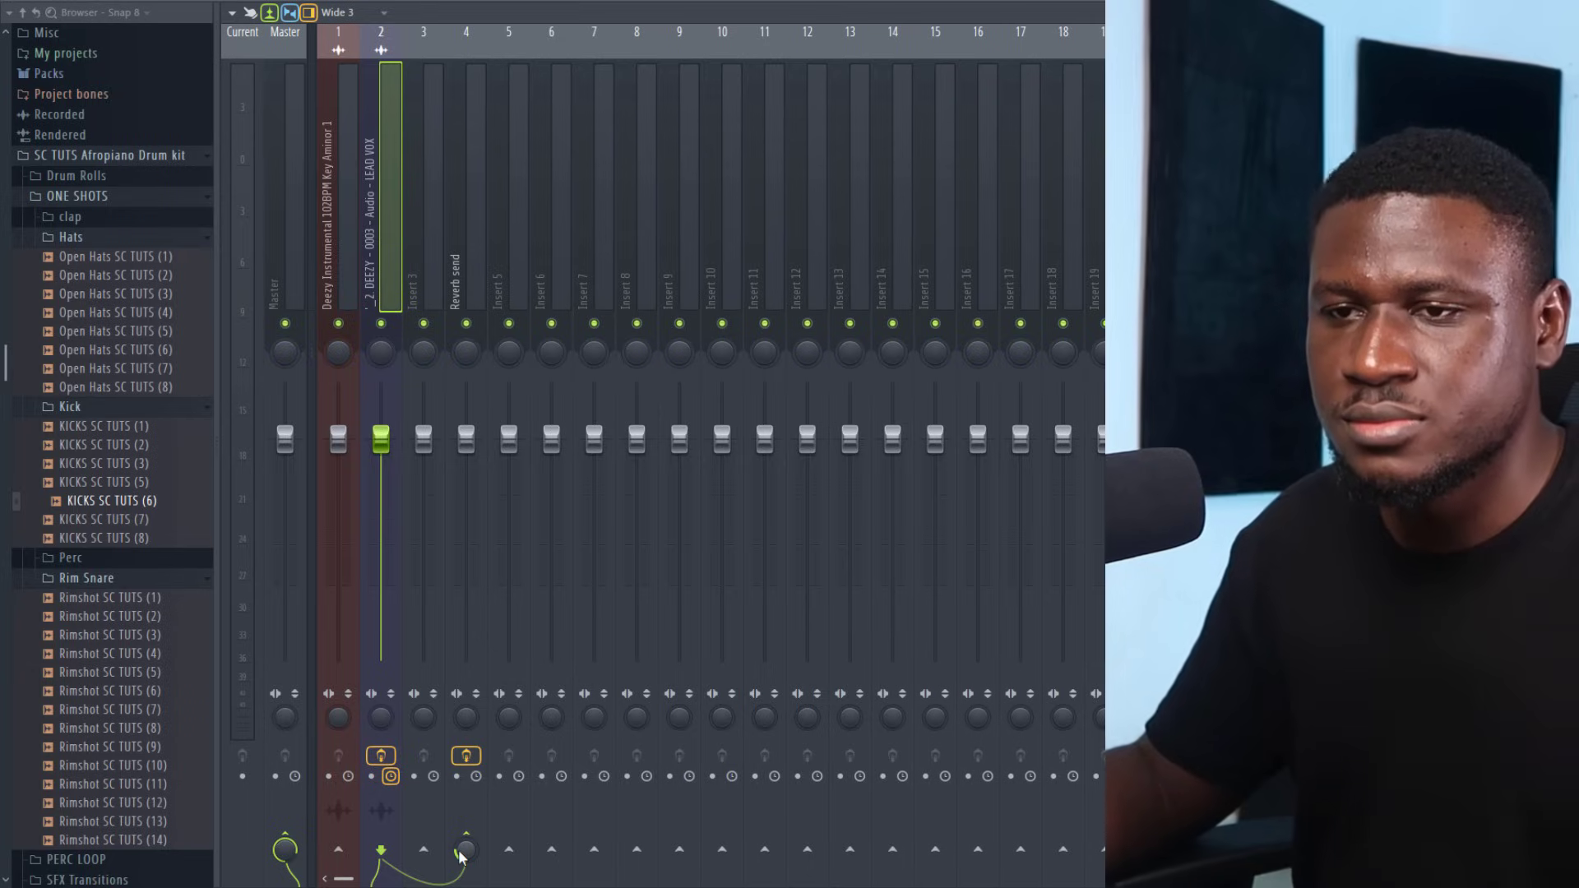
# Play the song and compare the lead vocal with the Reverb send track muted and unmuted
pyautogui.press('space')
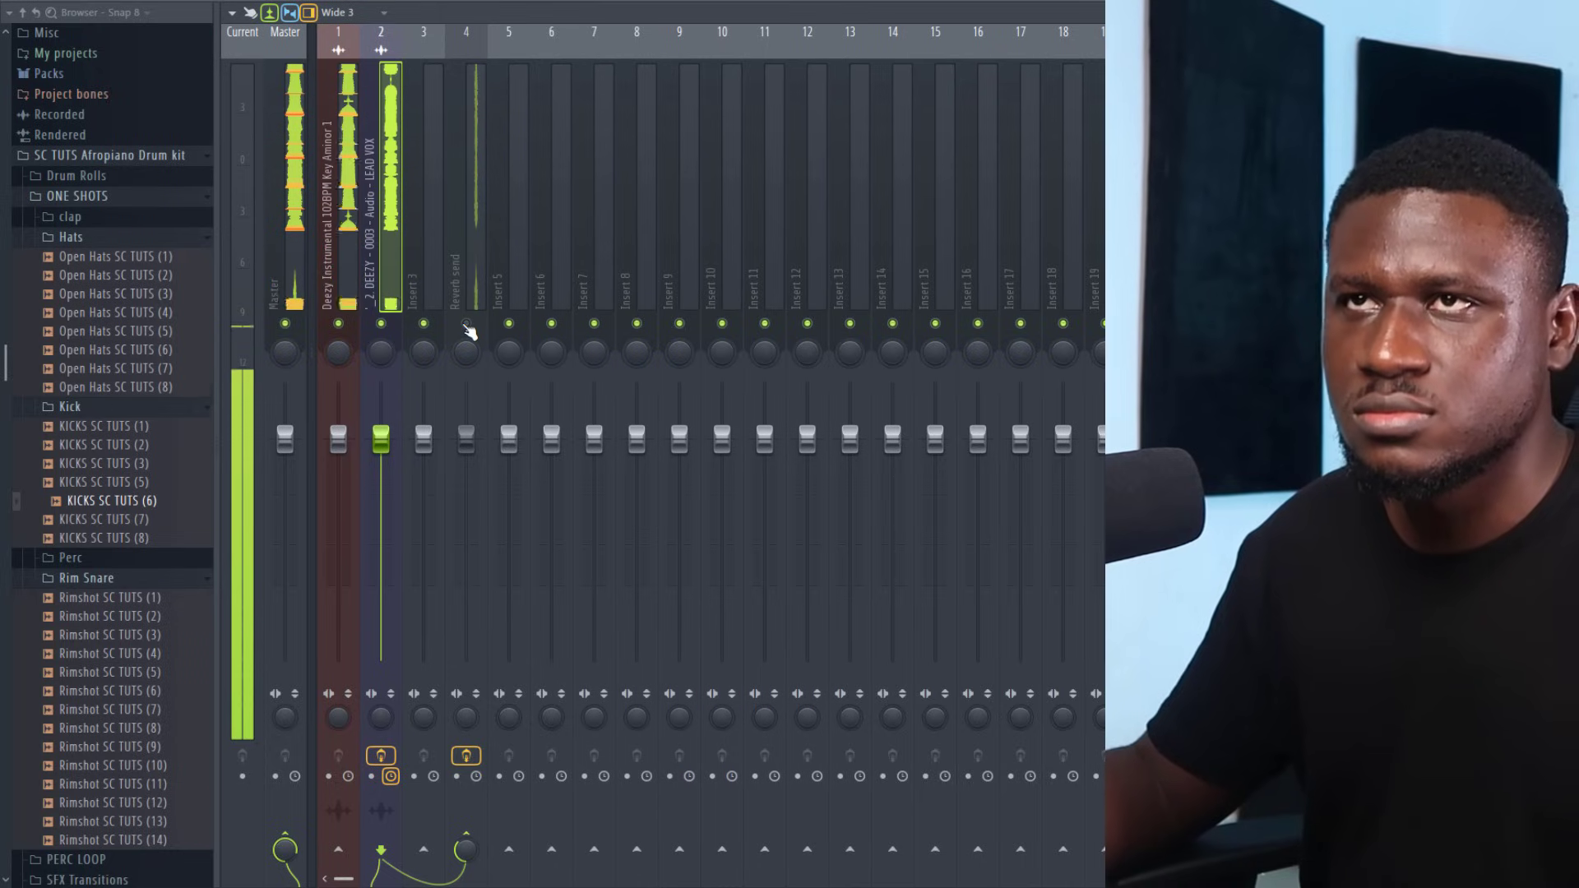
pyautogui.click(467, 324)
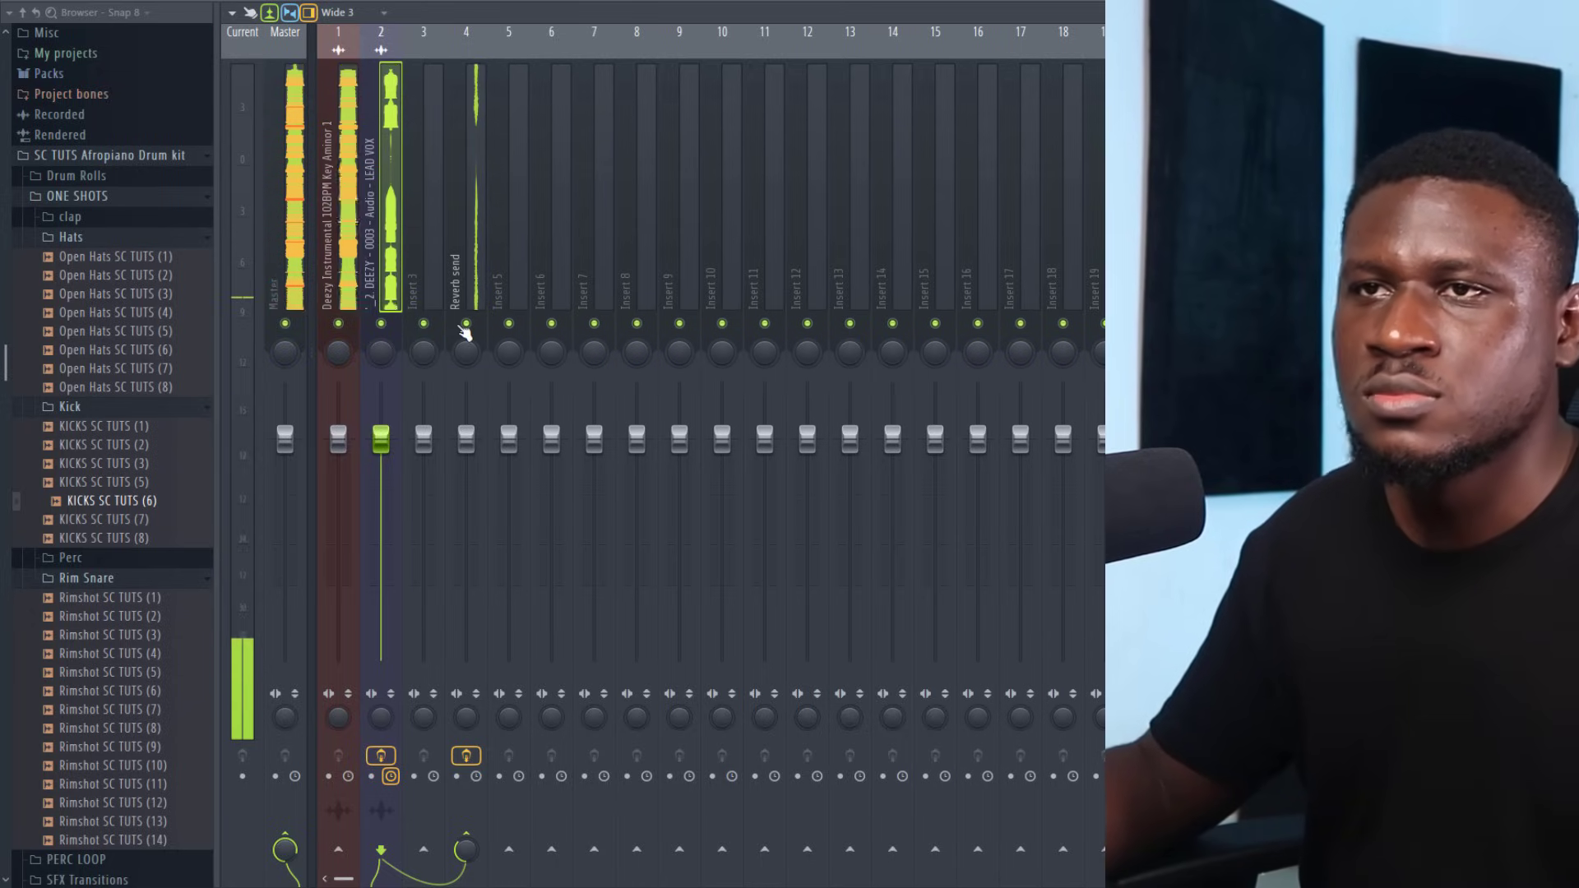
pyautogui.click(449, 240)
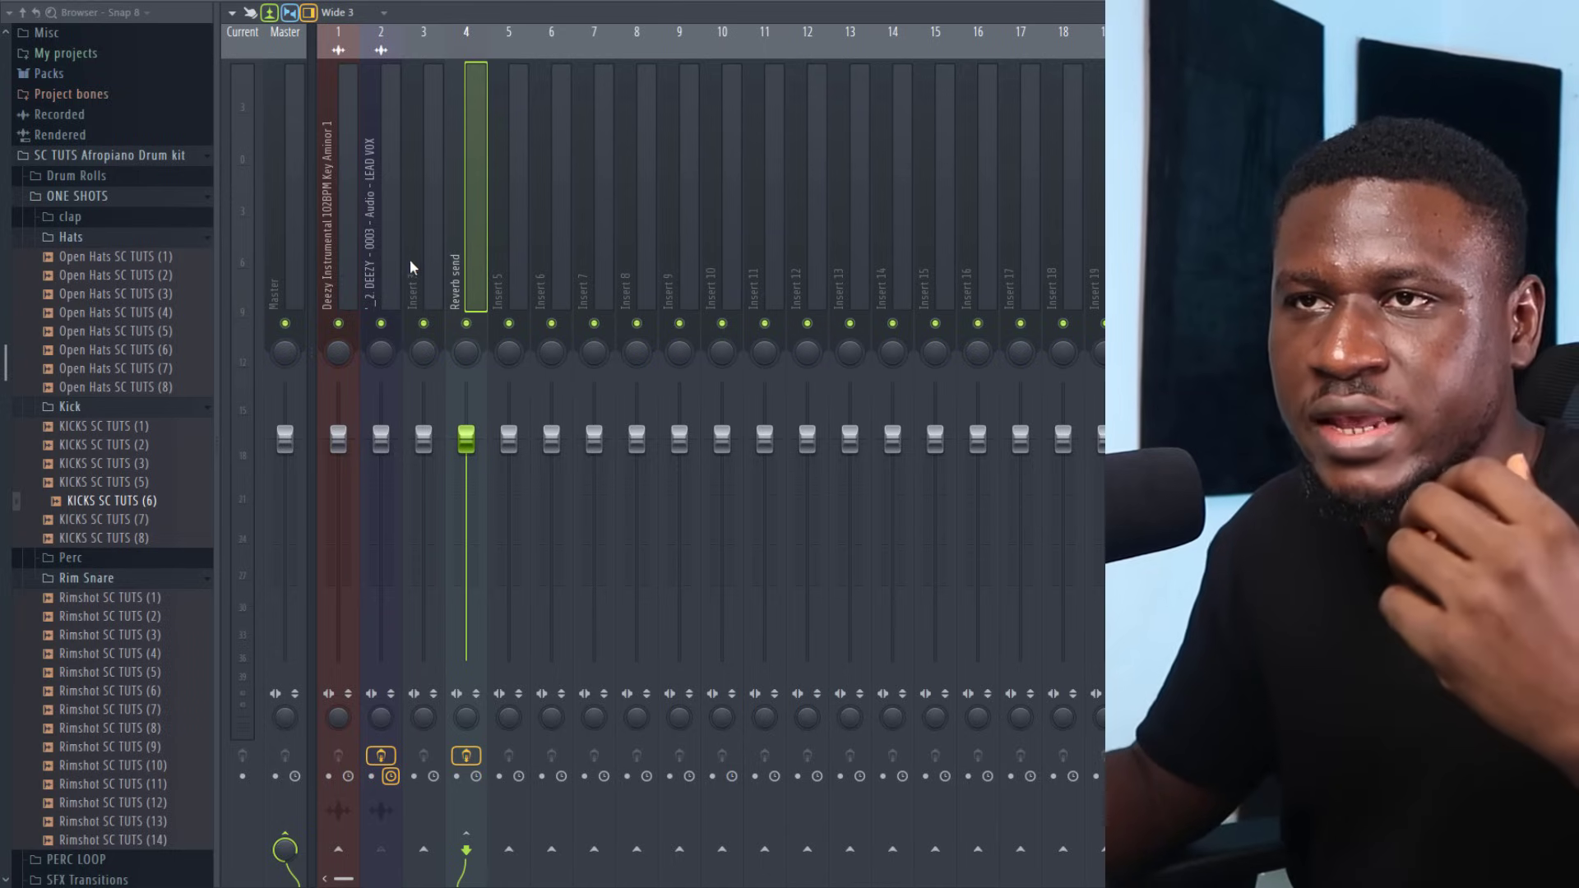
# Route the lead vocal track to mixer track Insert 5 as a send and rename Insert 5 as "Delay send"
pyautogui.click(383, 255)
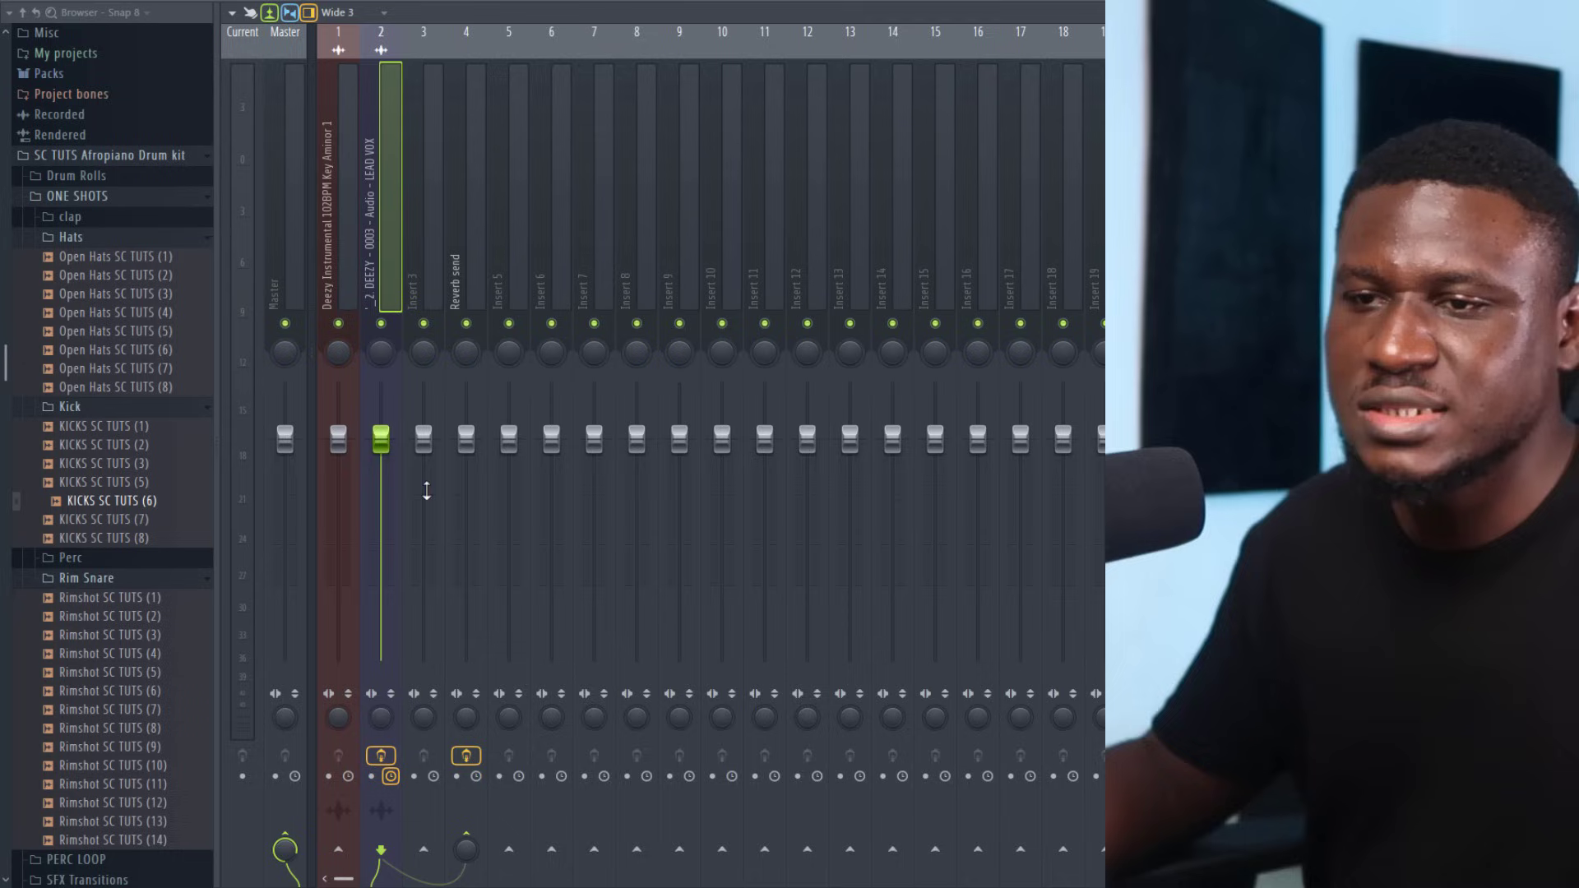
pyautogui.click(466, 850)
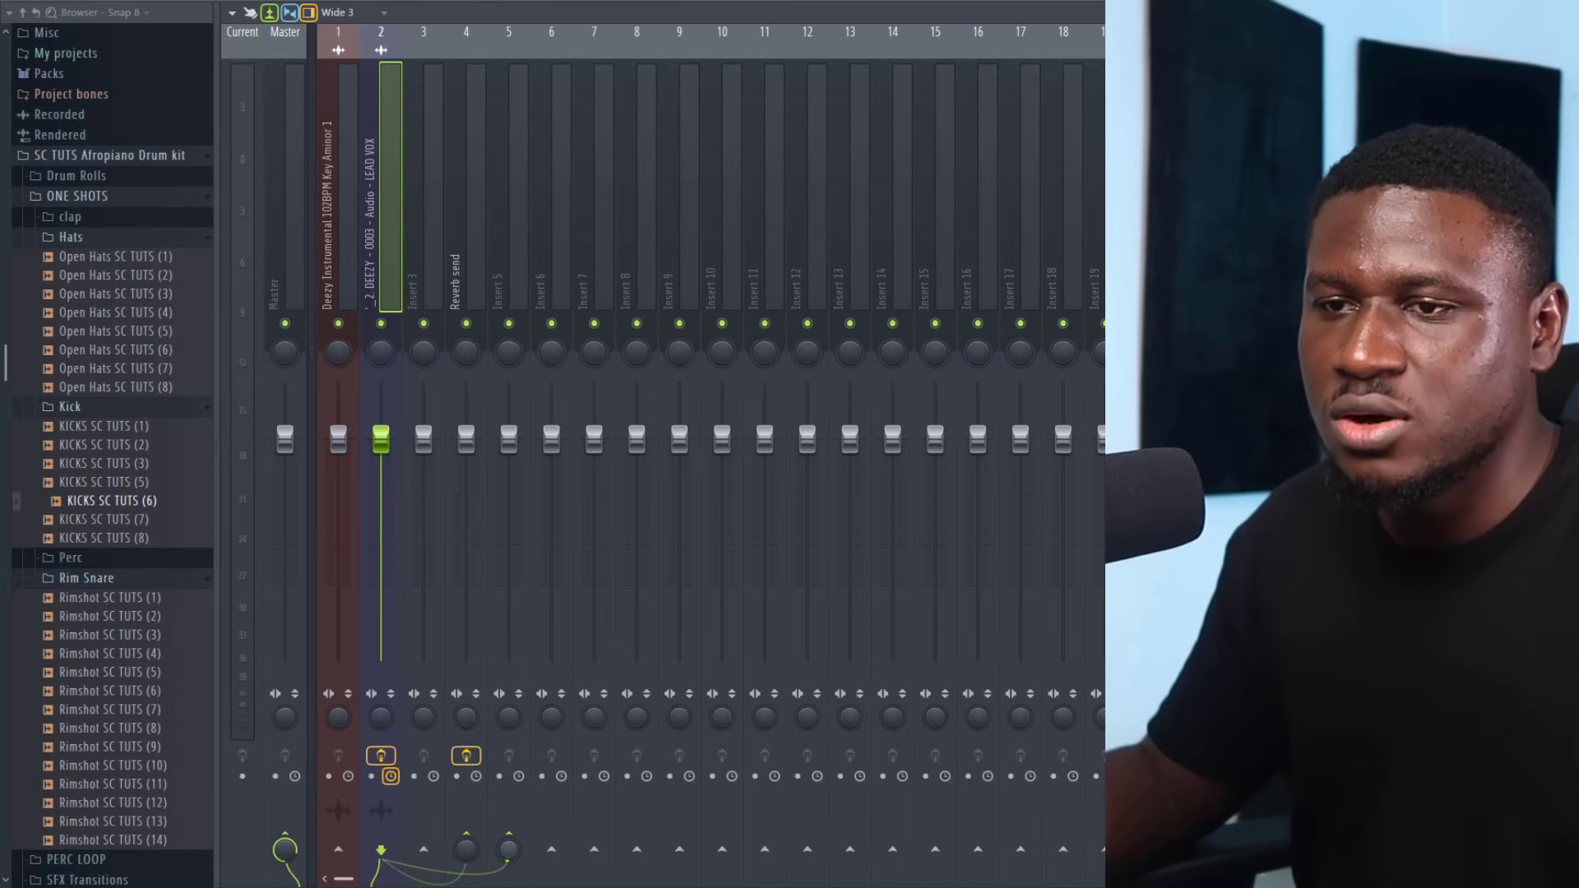
pyautogui.click(519, 196)
pyautogui.rightClick(519, 197)
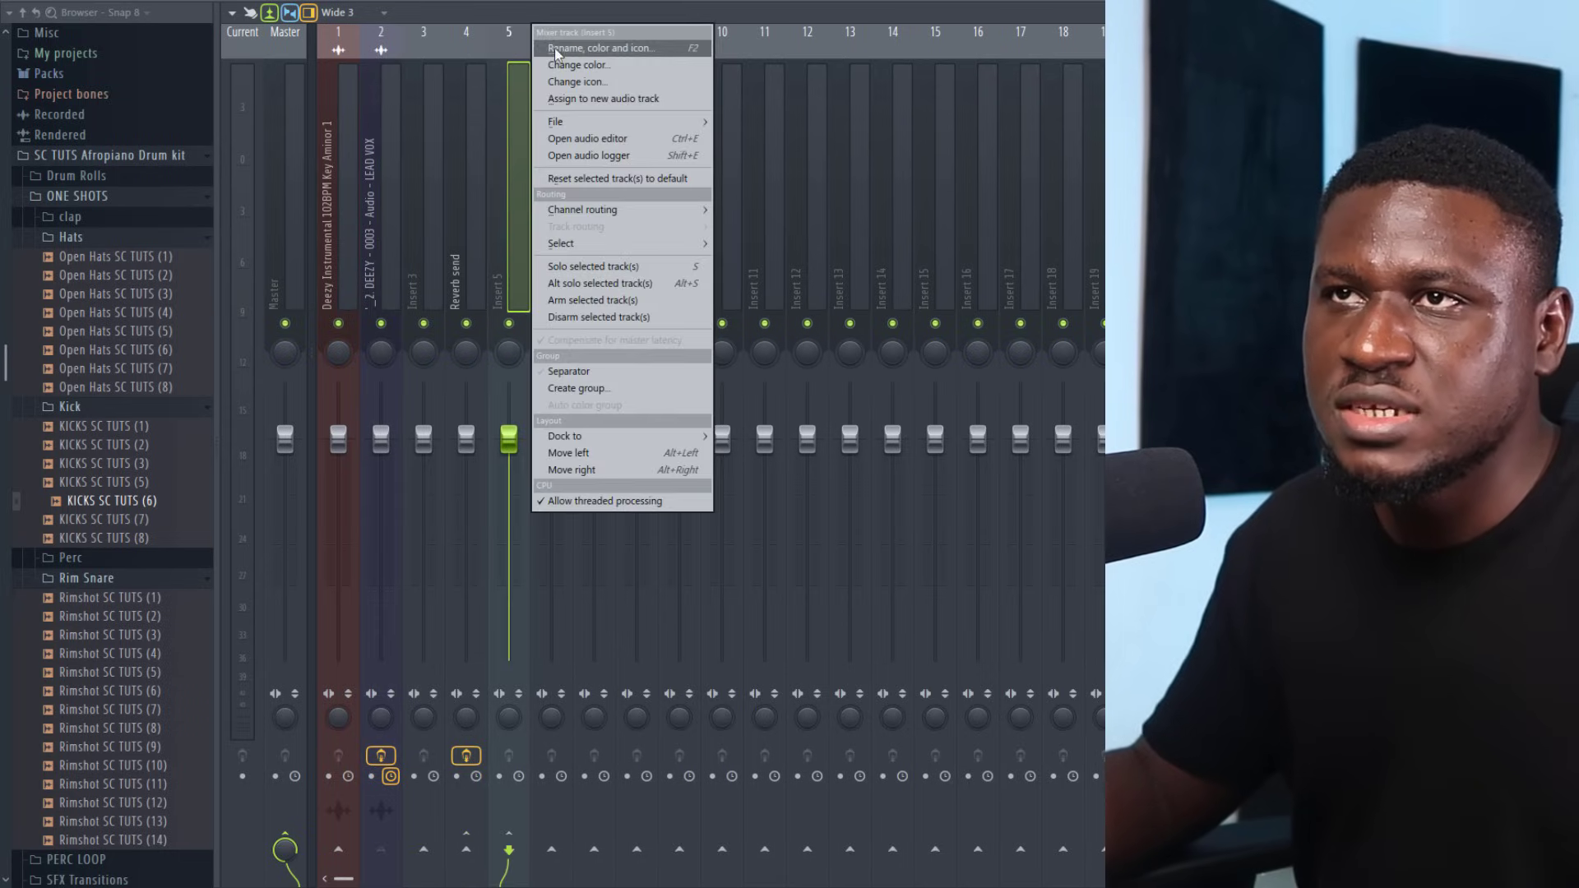
pyautogui.click(567, 50)
pyautogui.write('D')
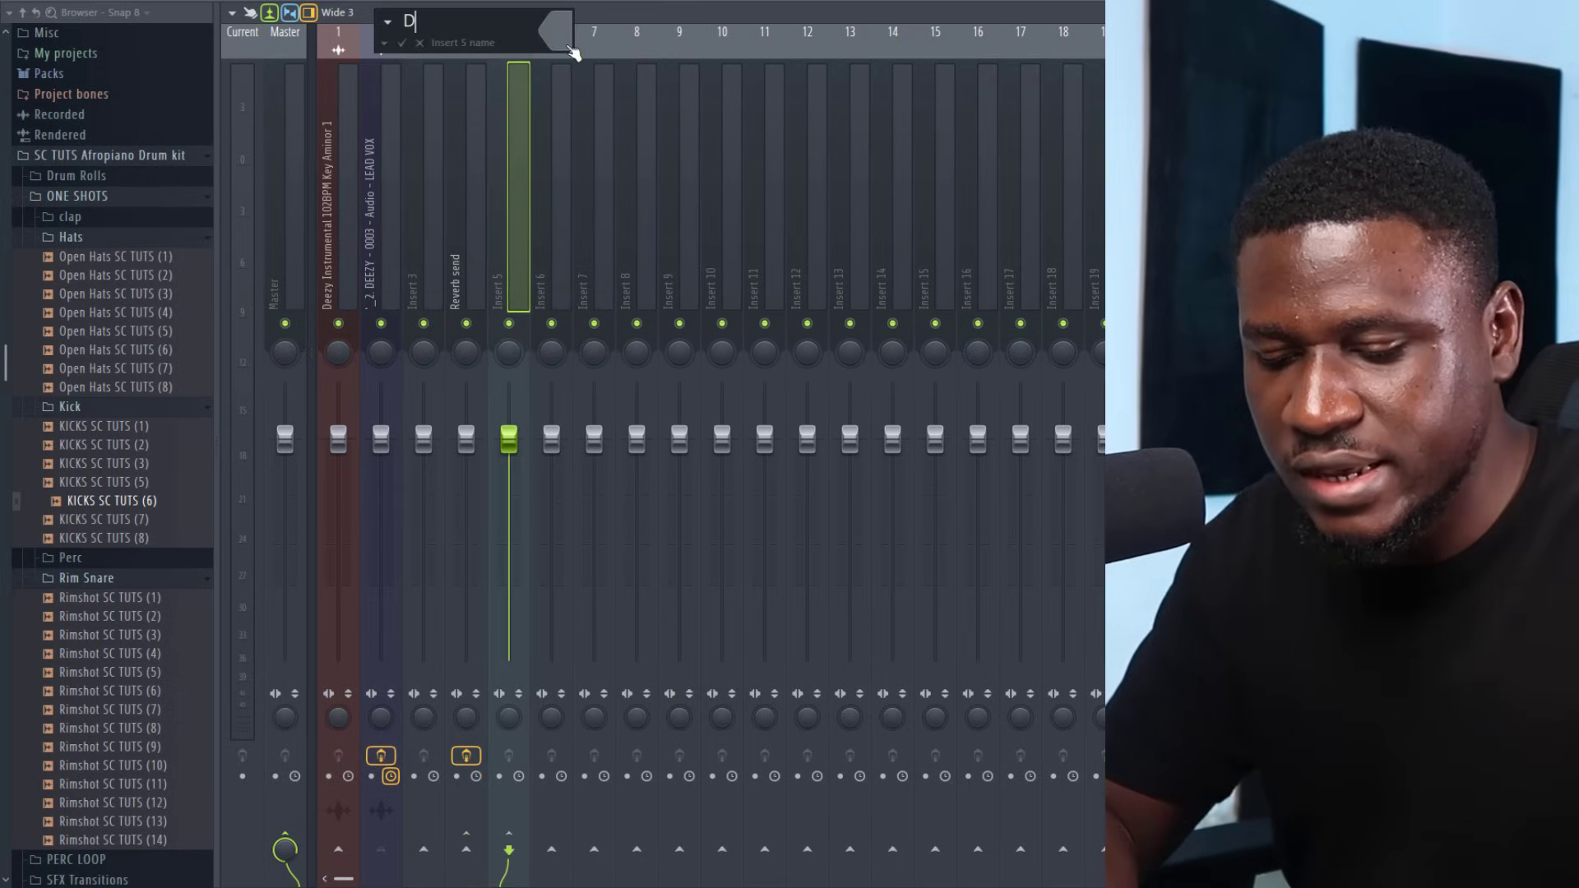
pyautogui.write('elay send')
pyautogui.press('Return')
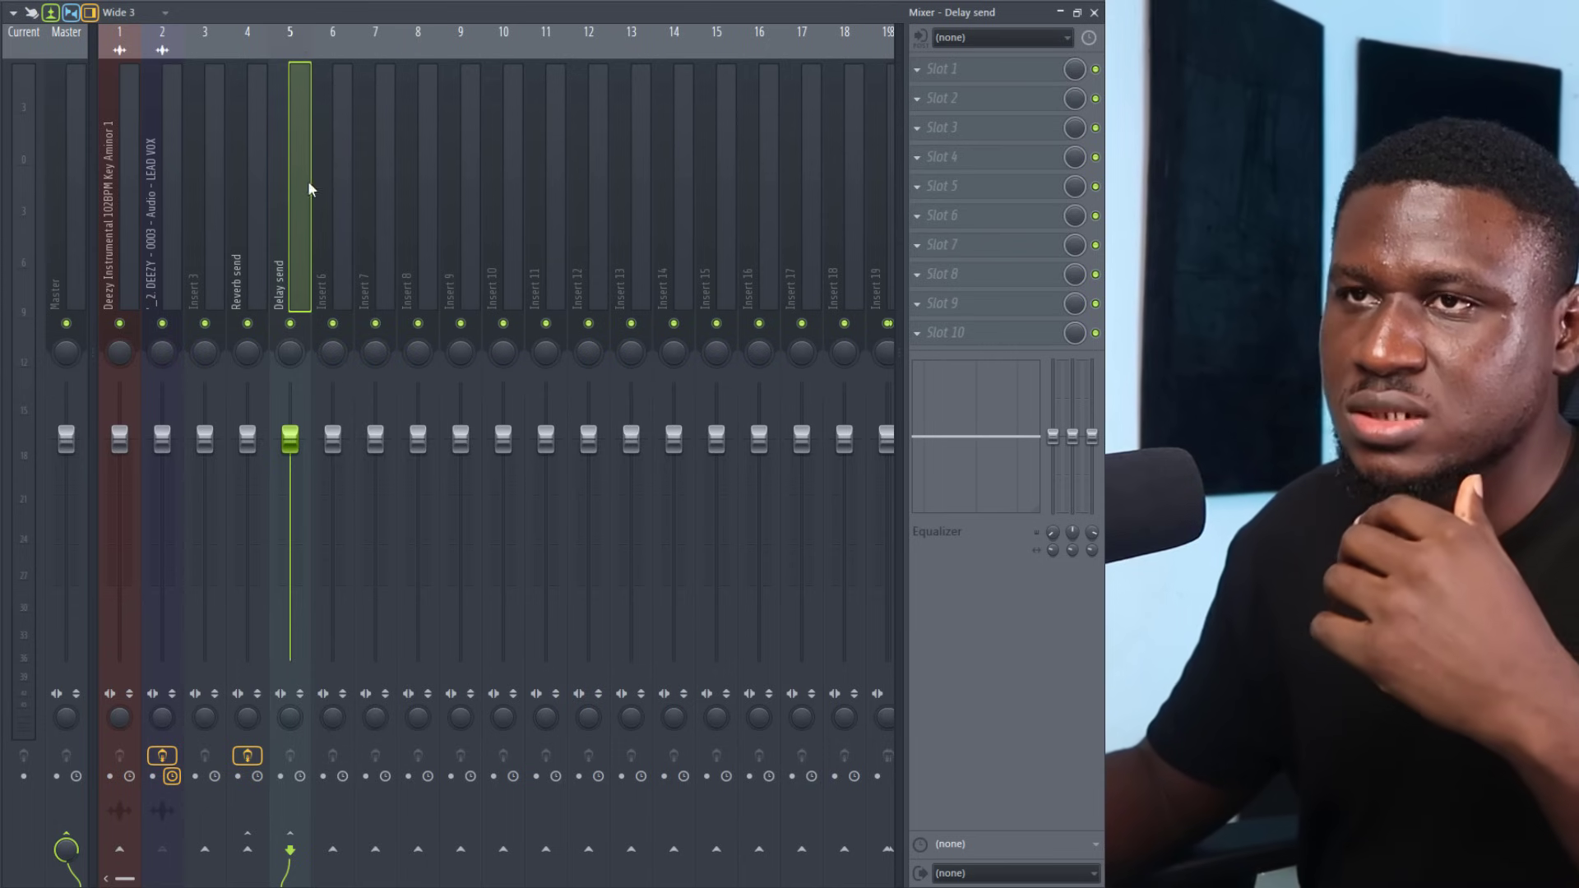
# Load Fruity Delay 2 in slot 1 of the Delay send track and move its window clear of the track names
pyautogui.click(966, 68)
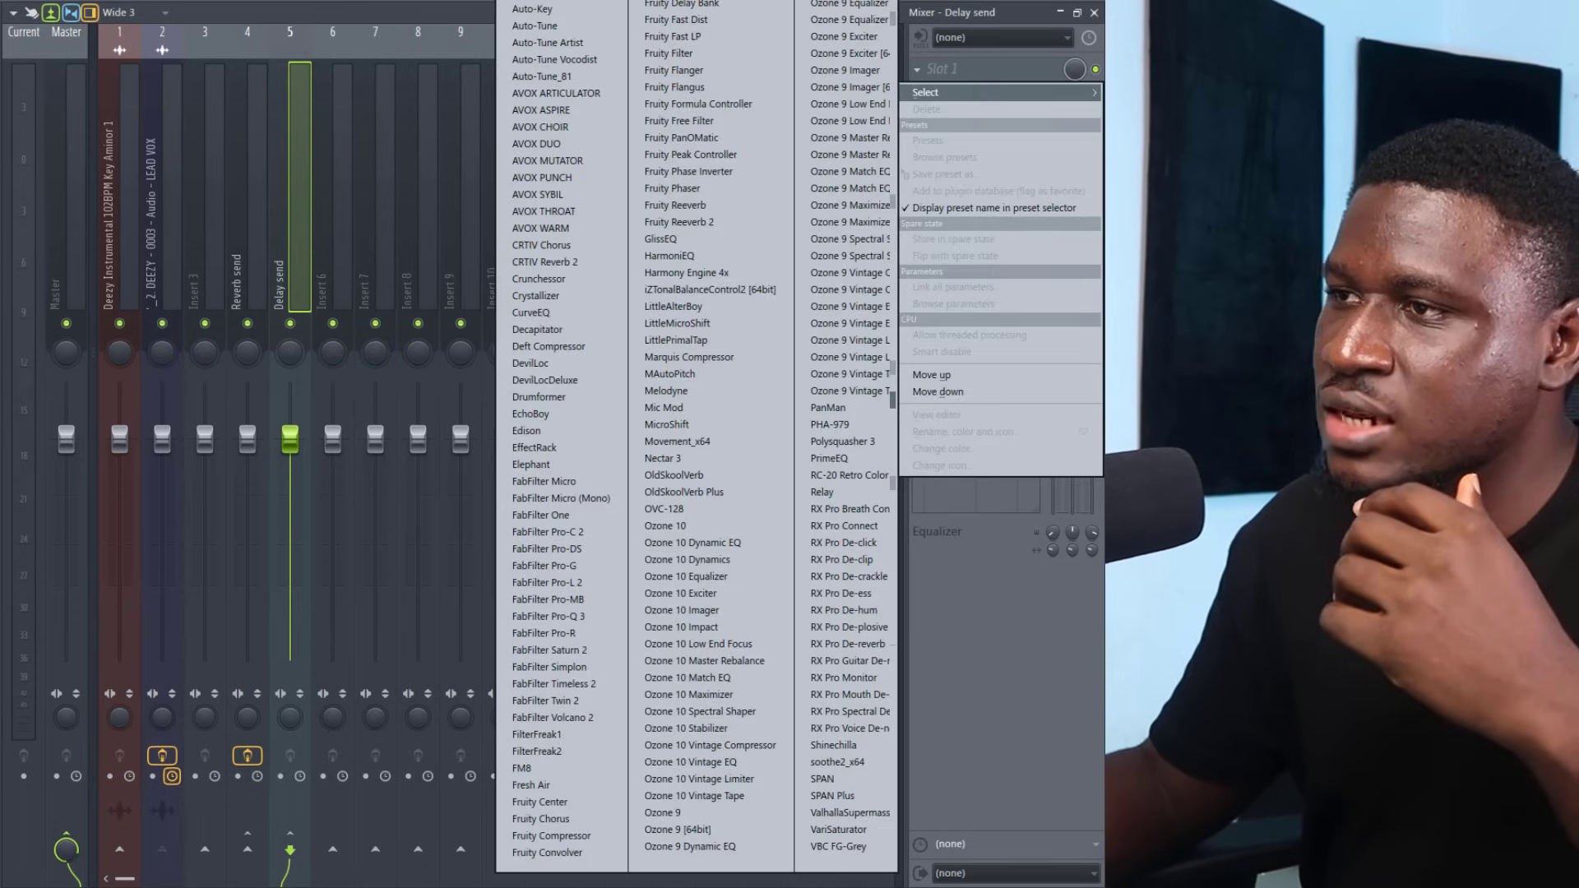
pyautogui.click(676, 0)
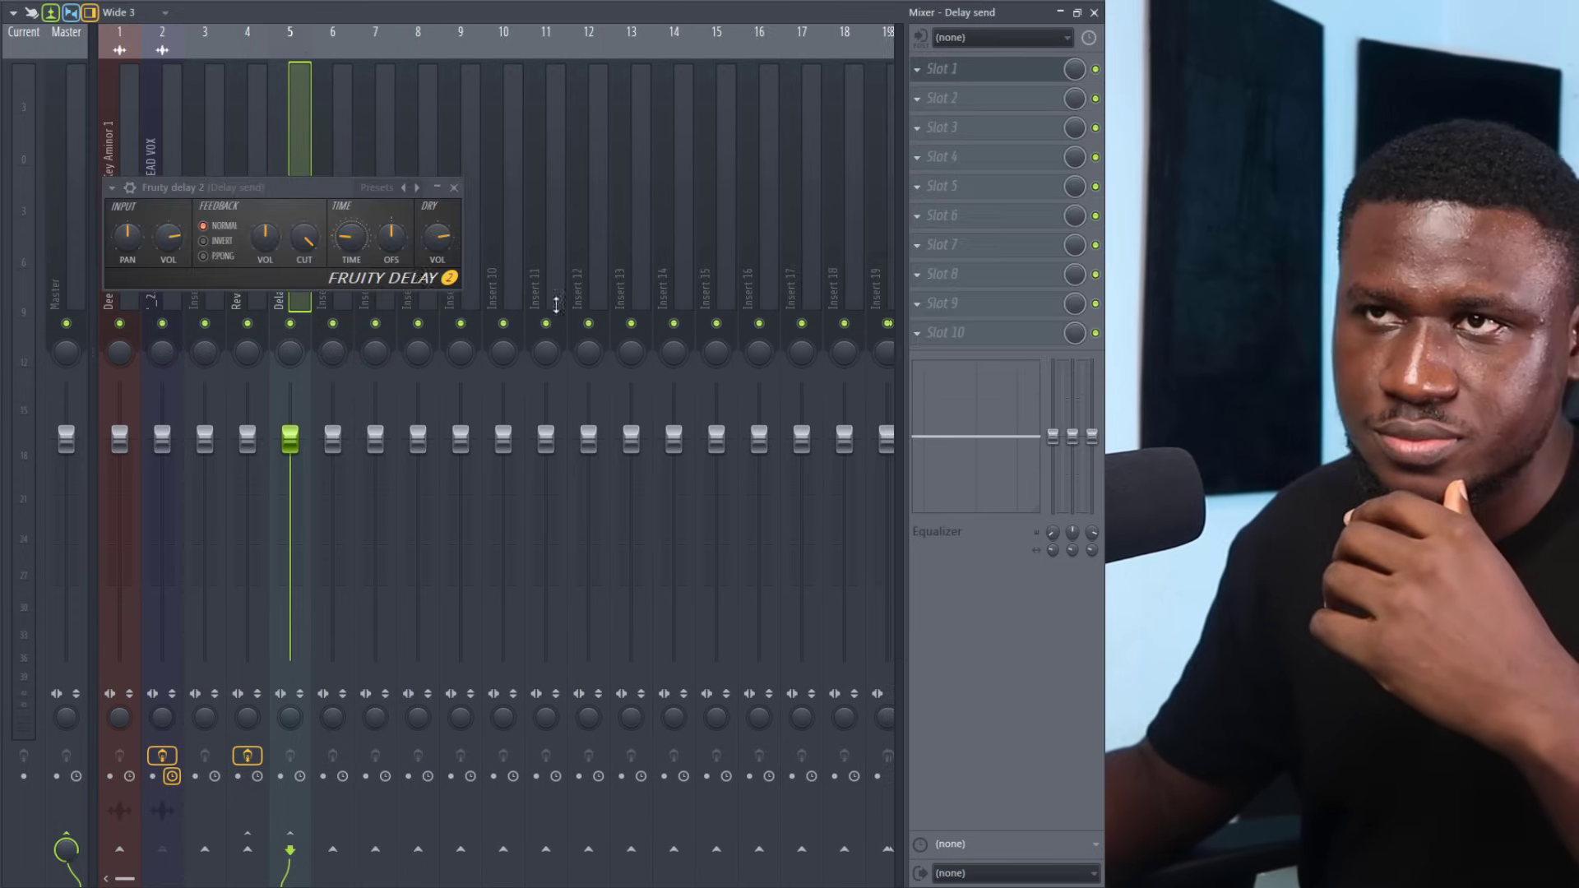
pyautogui.moveTo(240, 188); pyautogui.dragTo(511, 177)
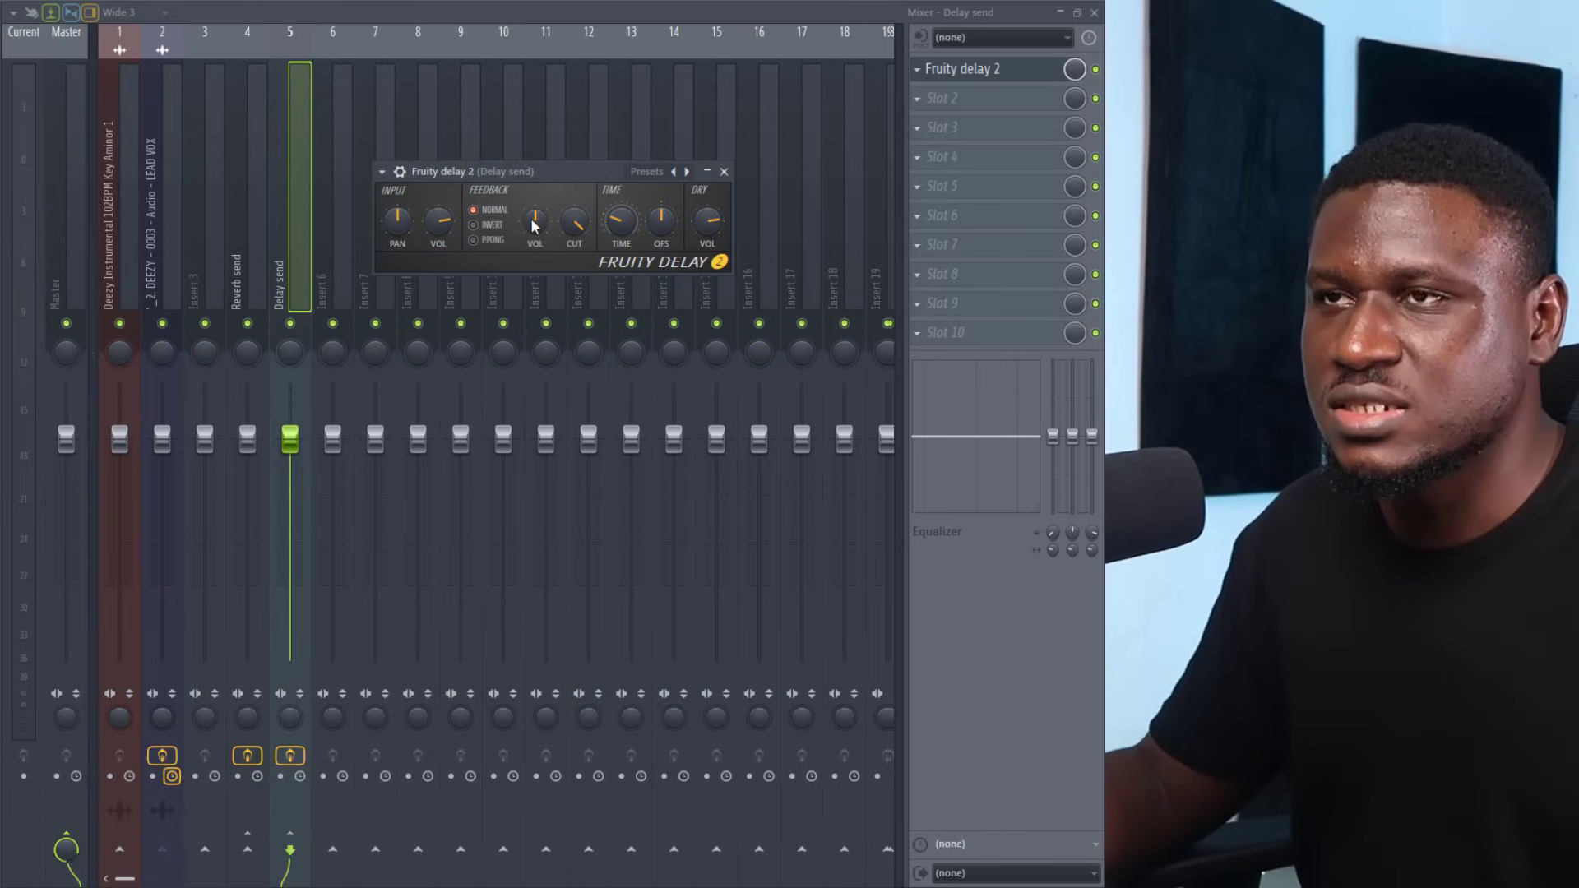
# Lower Fruity Delay 2's feedback and input volumes while auditioning the song, and close the plugin
pyautogui.press('space')
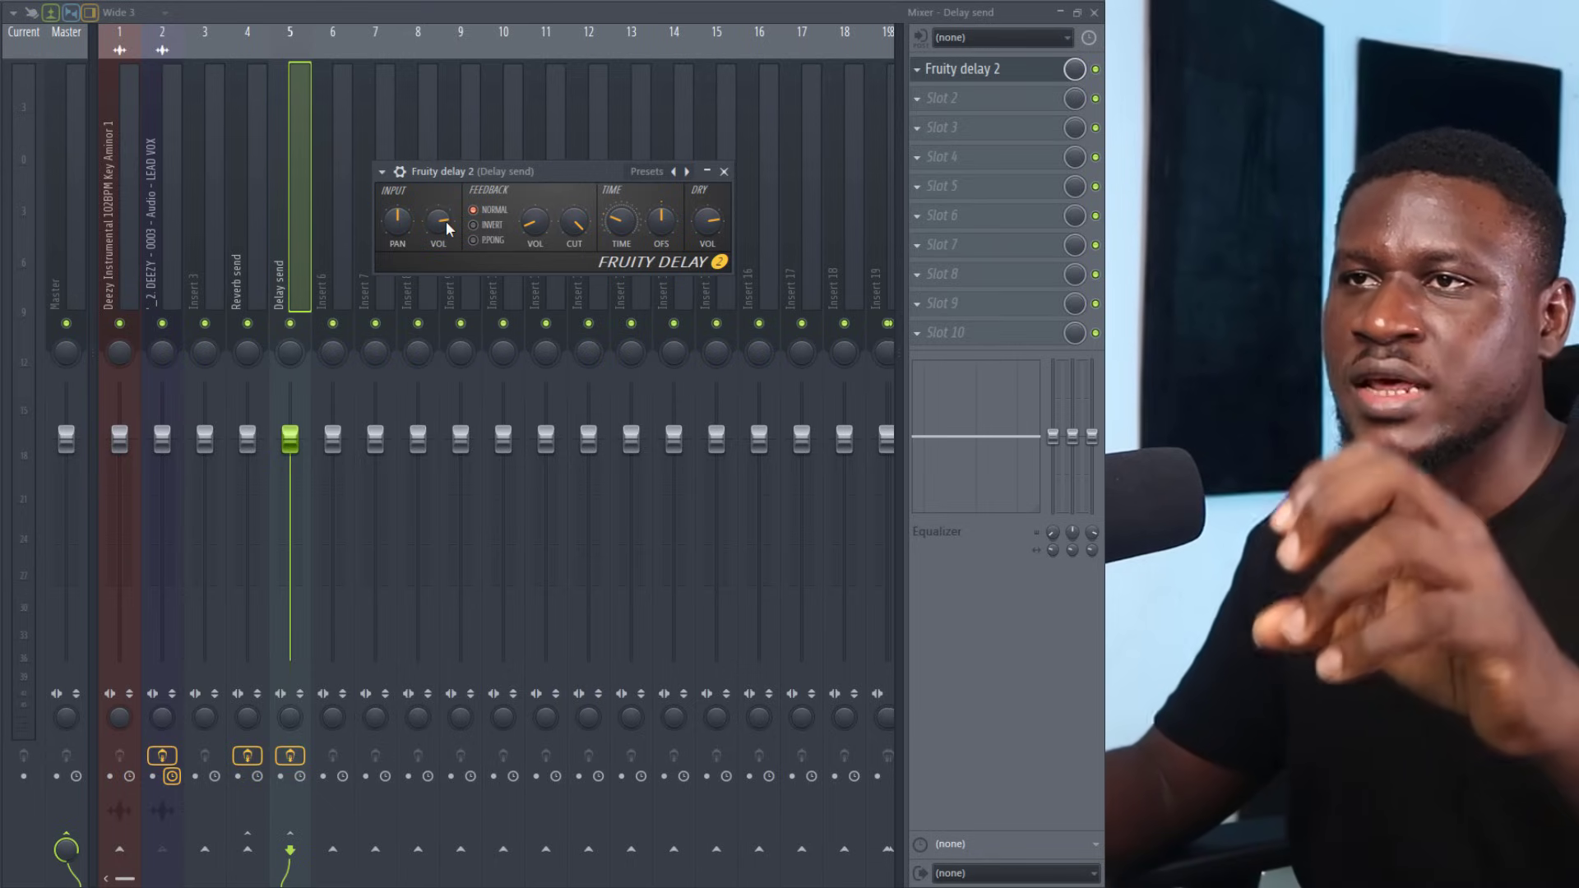
pyautogui.moveTo(447, 225); pyautogui.dragTo(446, 278)
pyautogui.press('space')
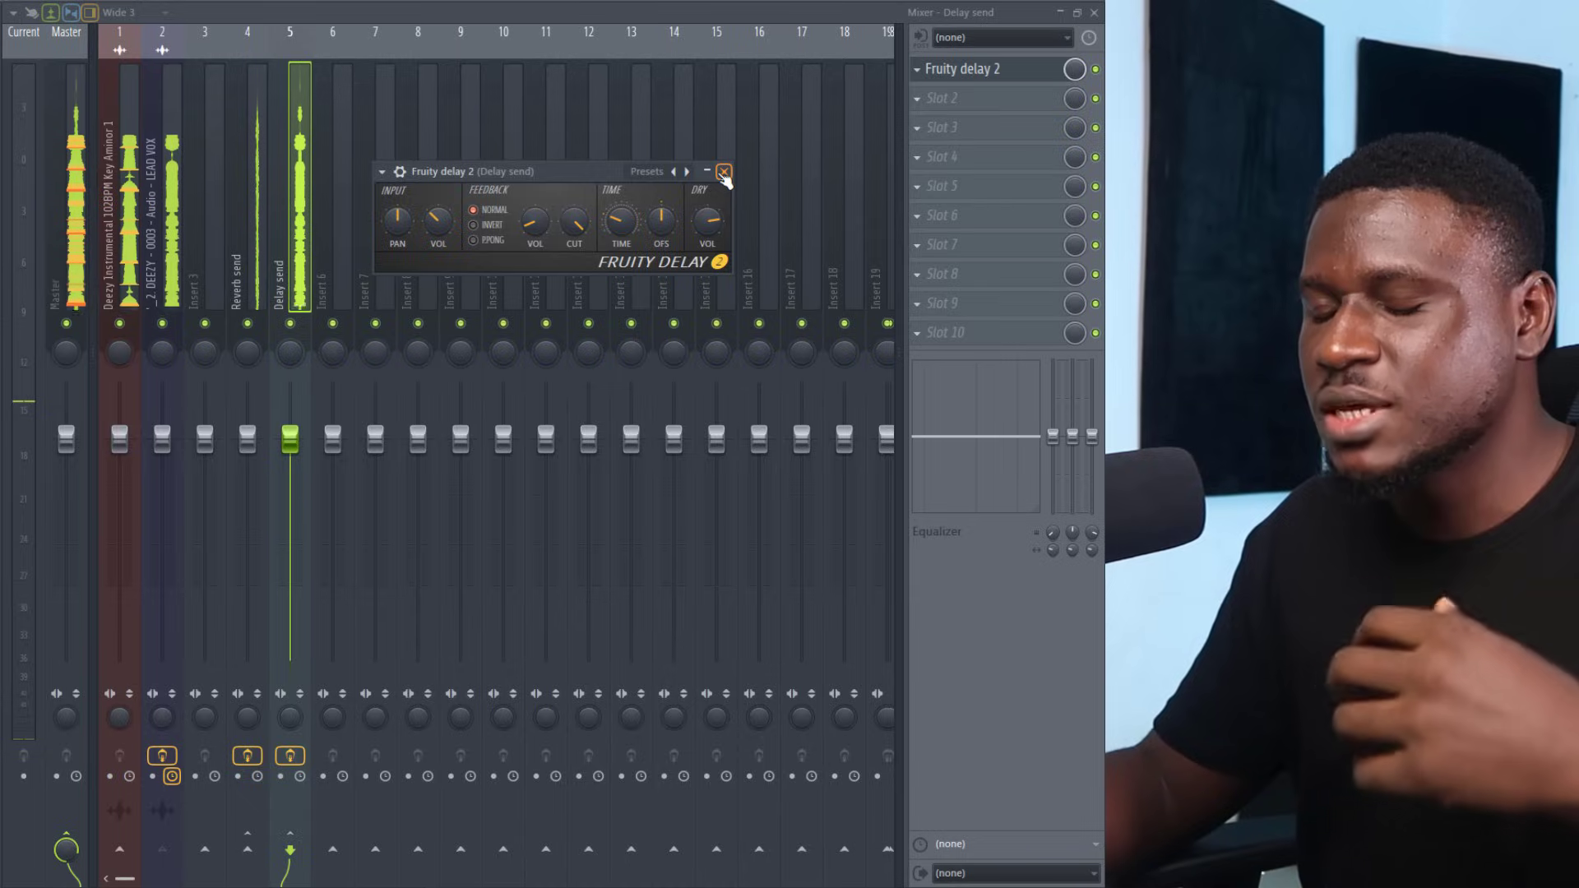
pyautogui.click(723, 171)
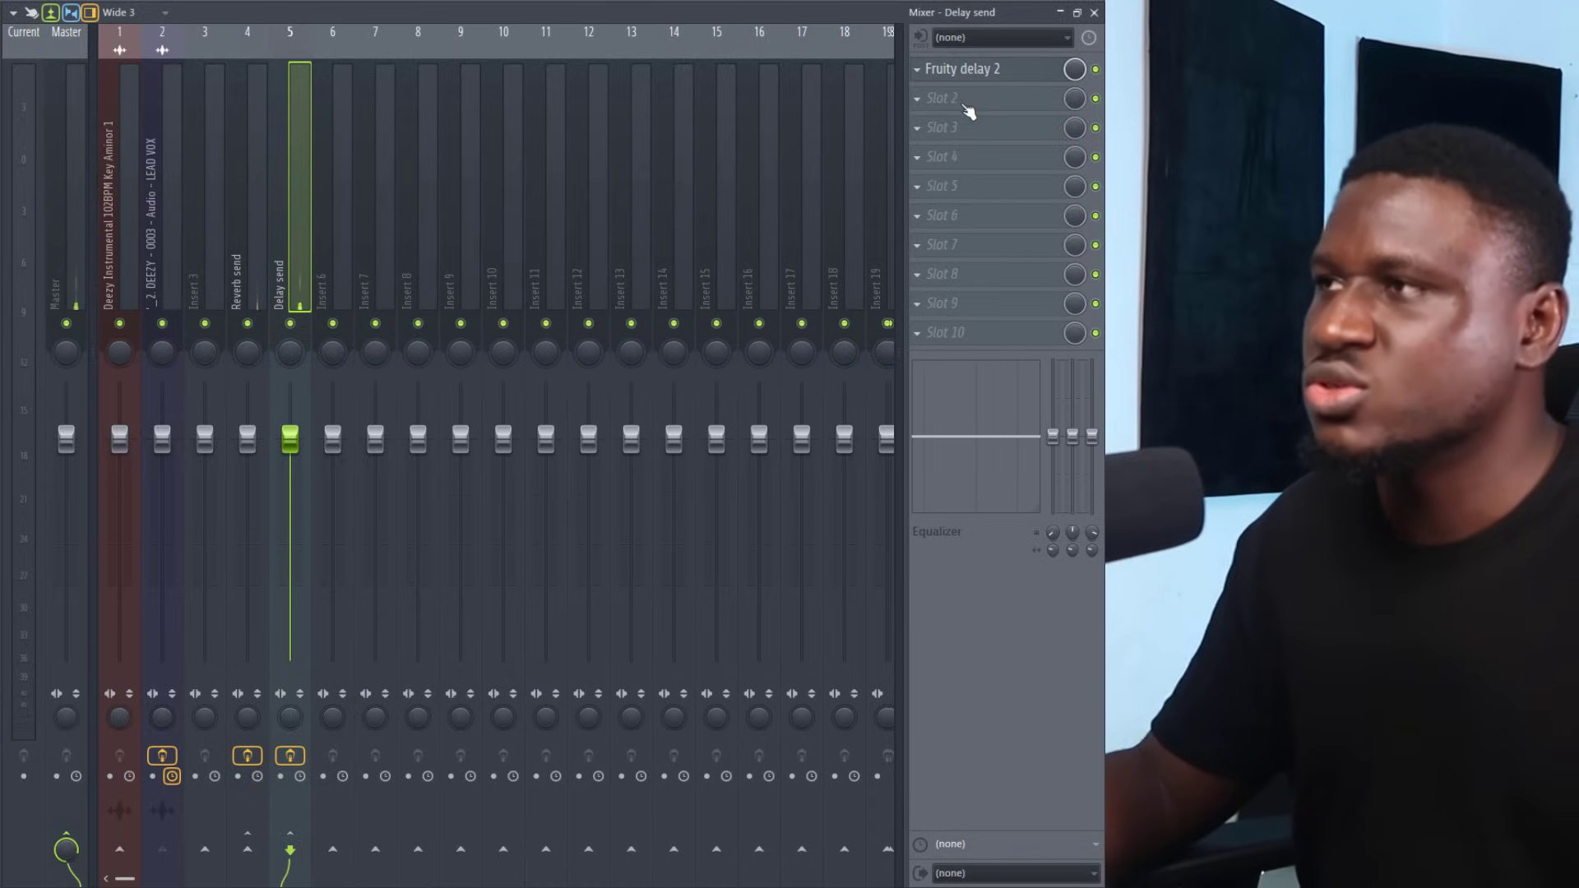
# Load Fruity Limiter in slot 2 of the Delay send track as a compressor sidechained to the lead vocal, adjust its threshold, and close it
pyautogui.click(966, 109)
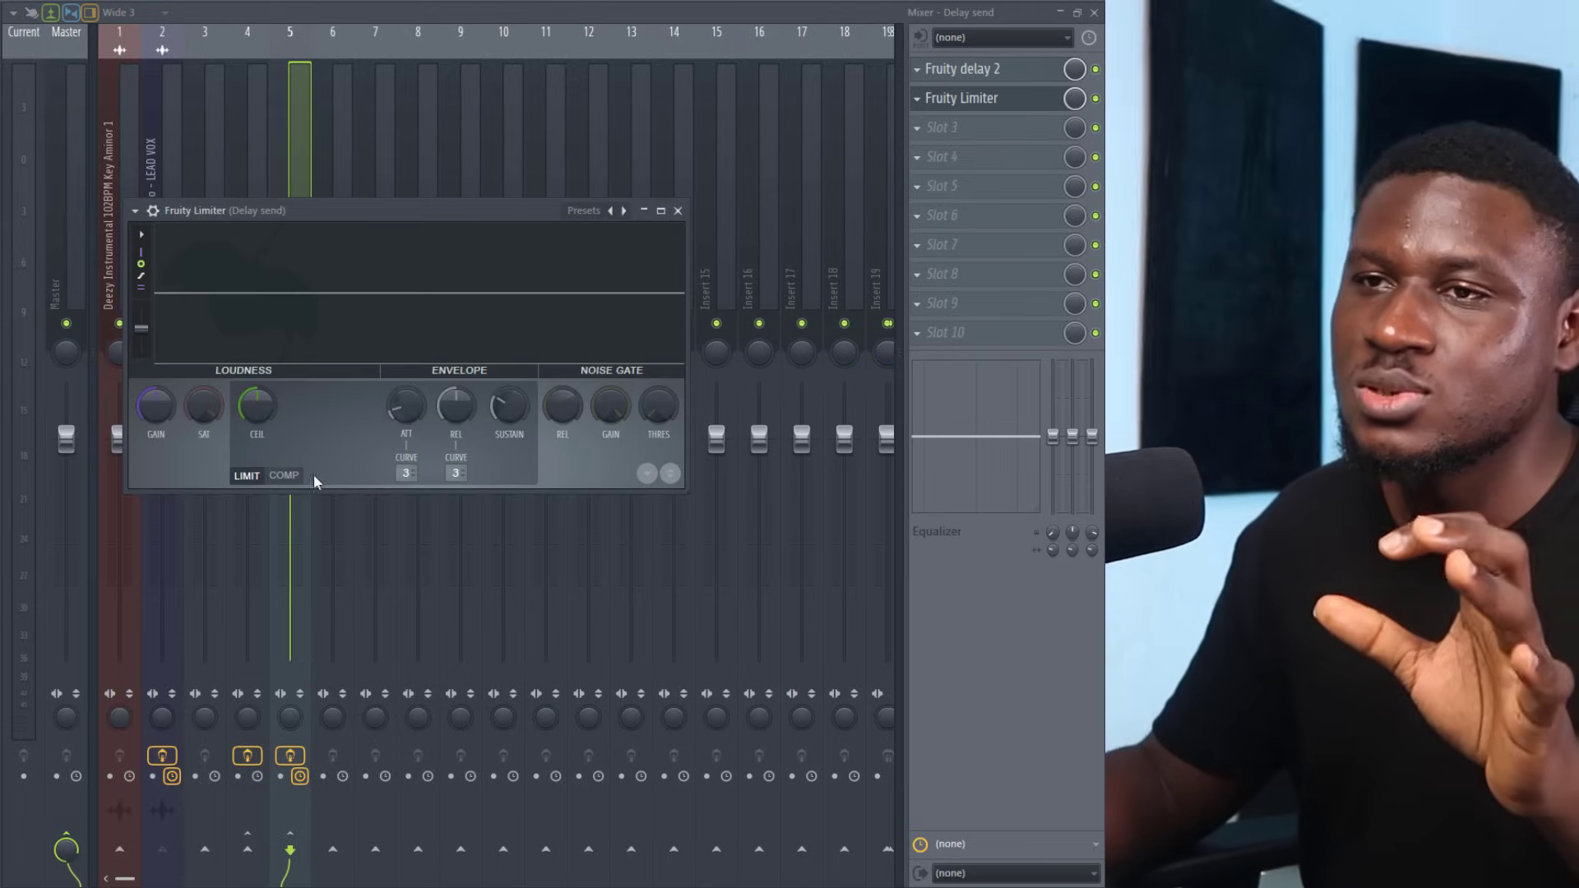
pyautogui.click(284, 476)
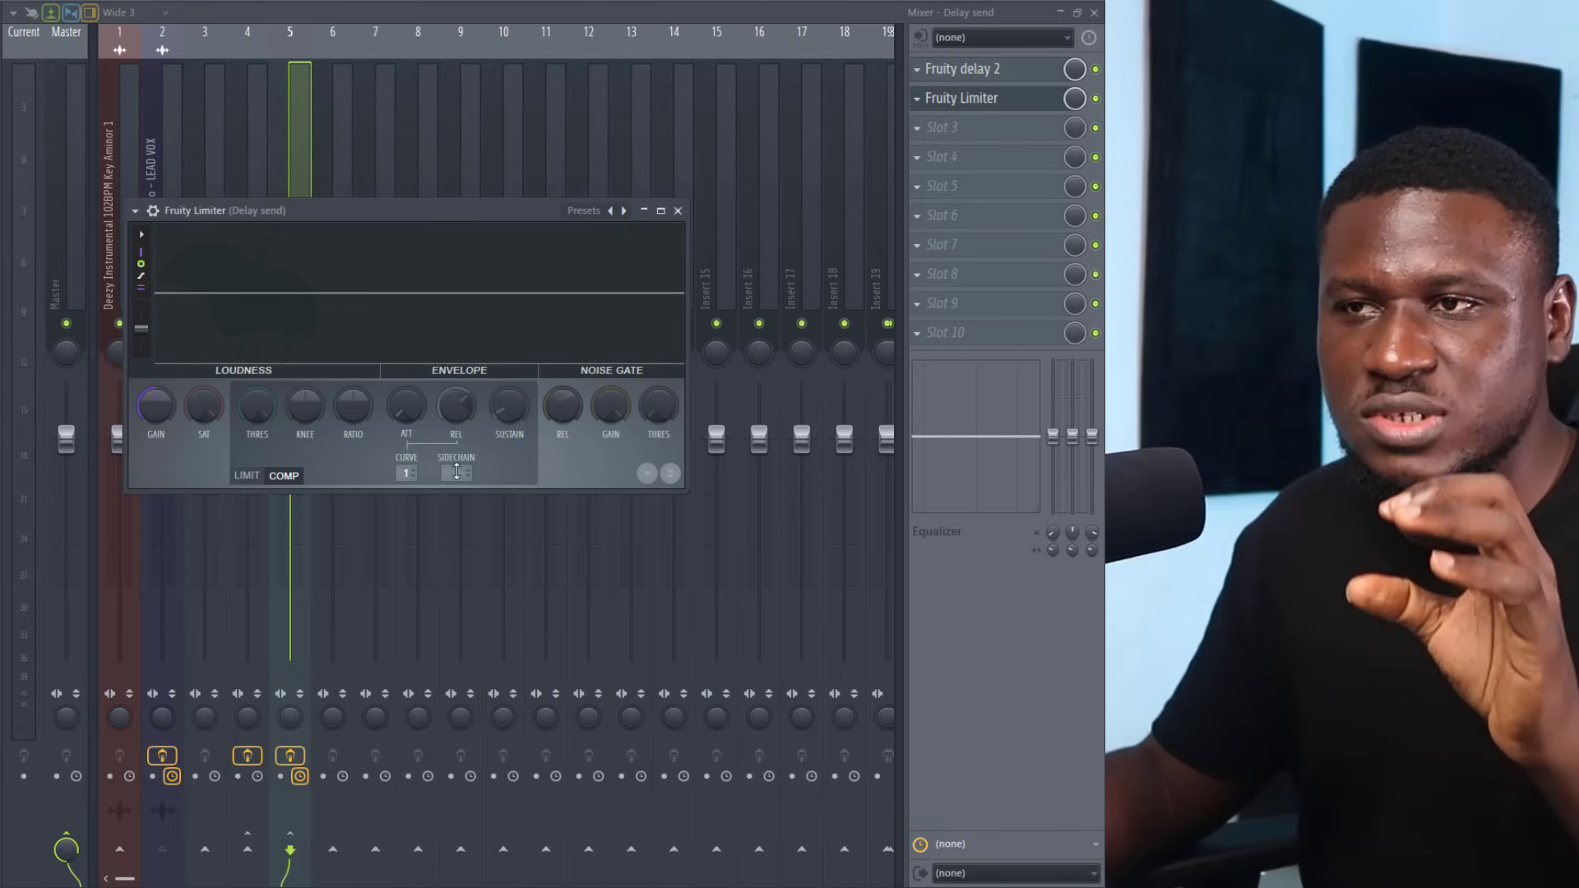
pyautogui.click(456, 471)
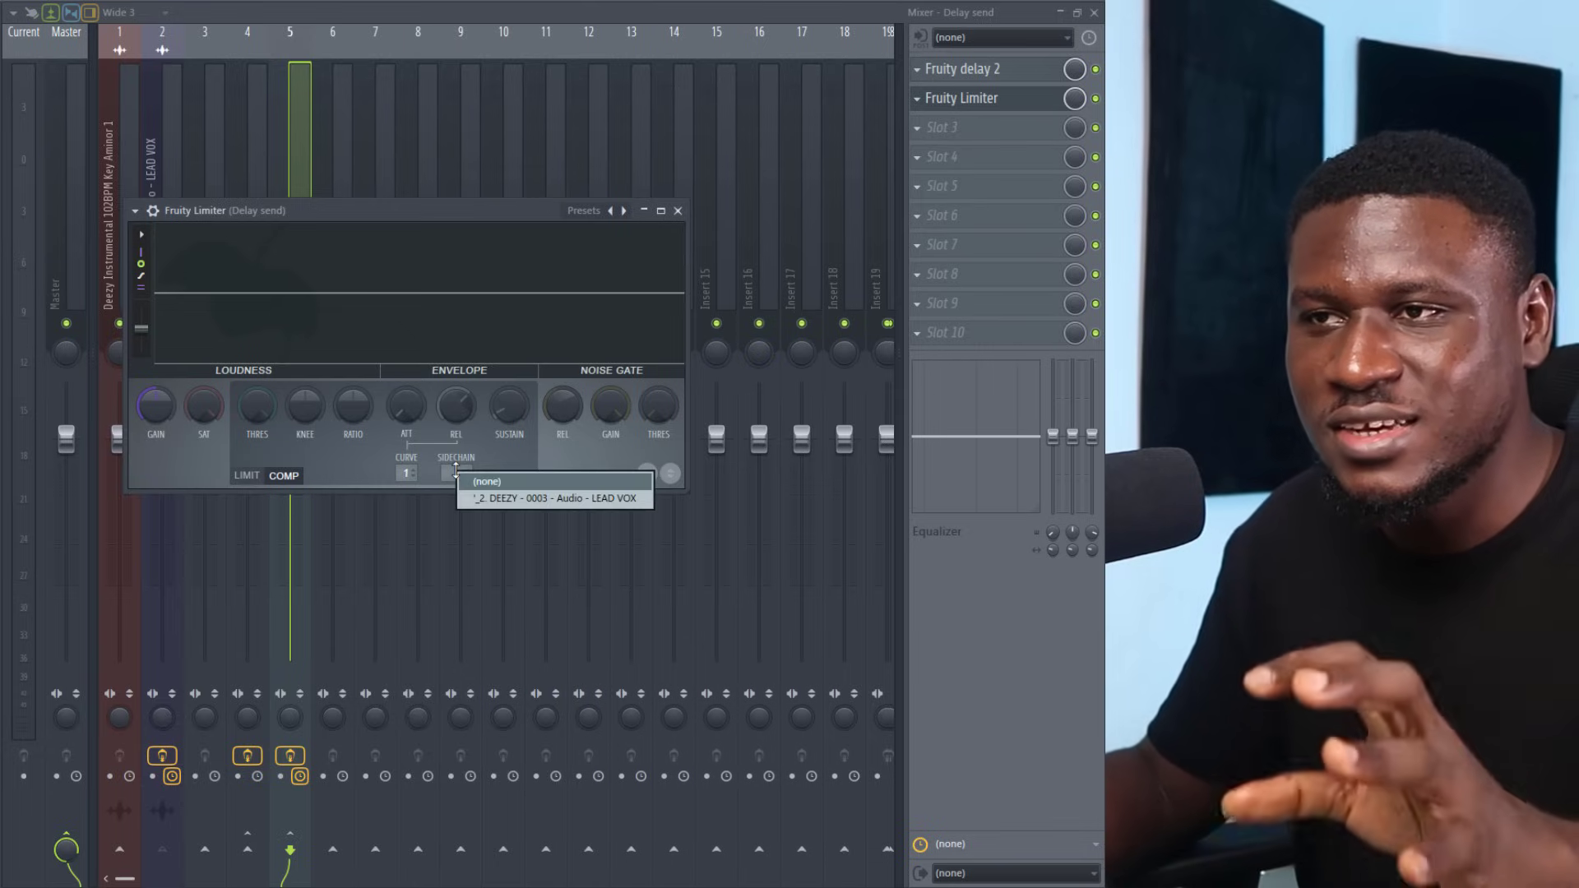
pyautogui.click(580, 499)
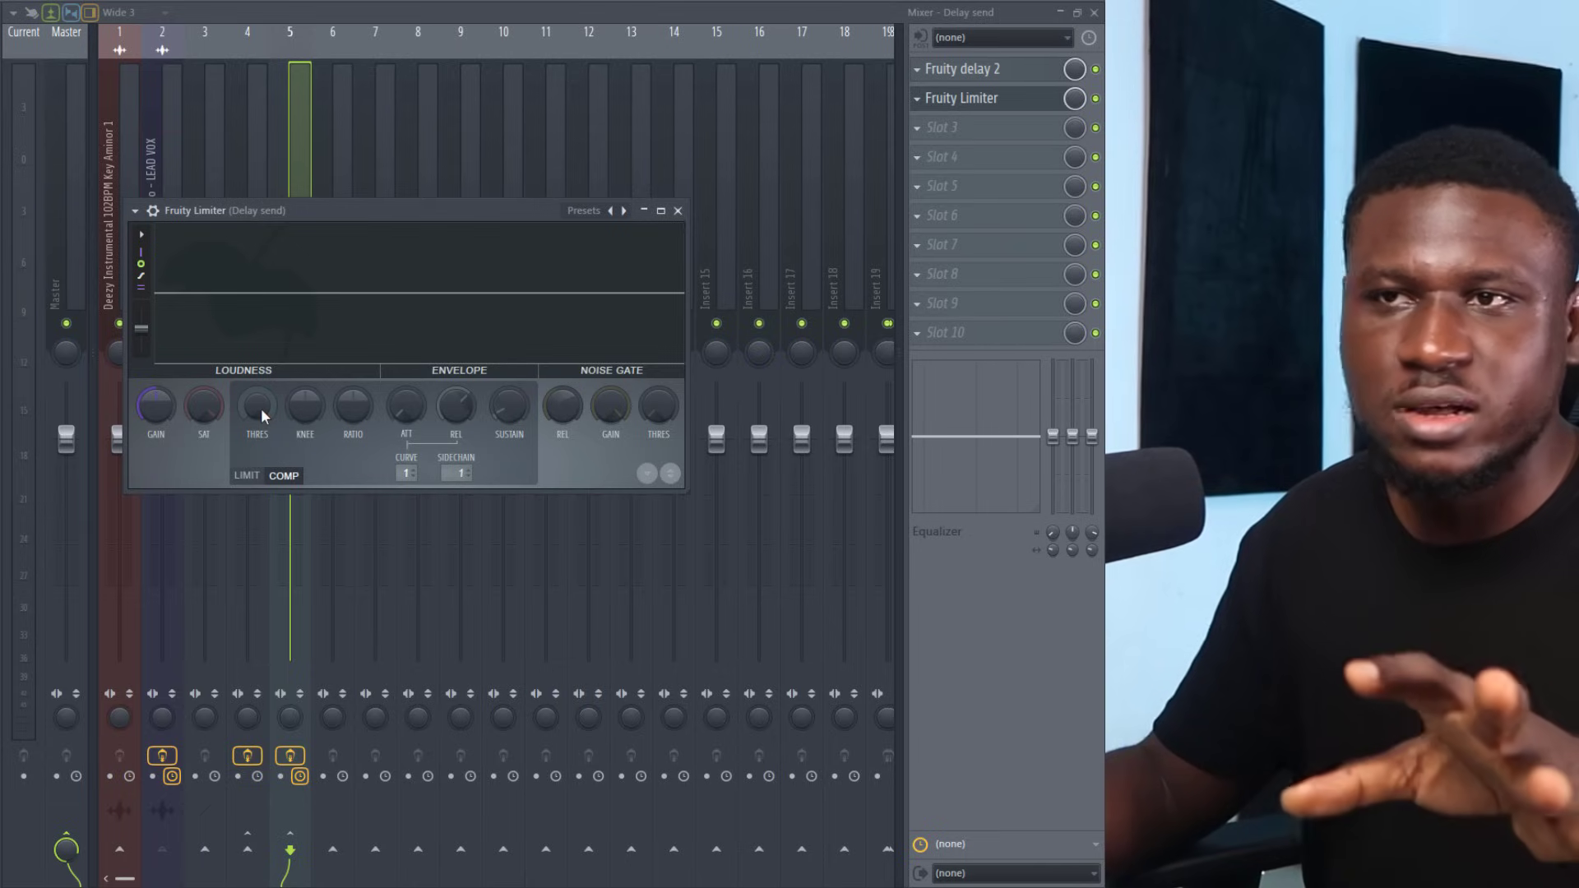
pyautogui.moveTo(263, 417); pyautogui.dragTo(339, 405)
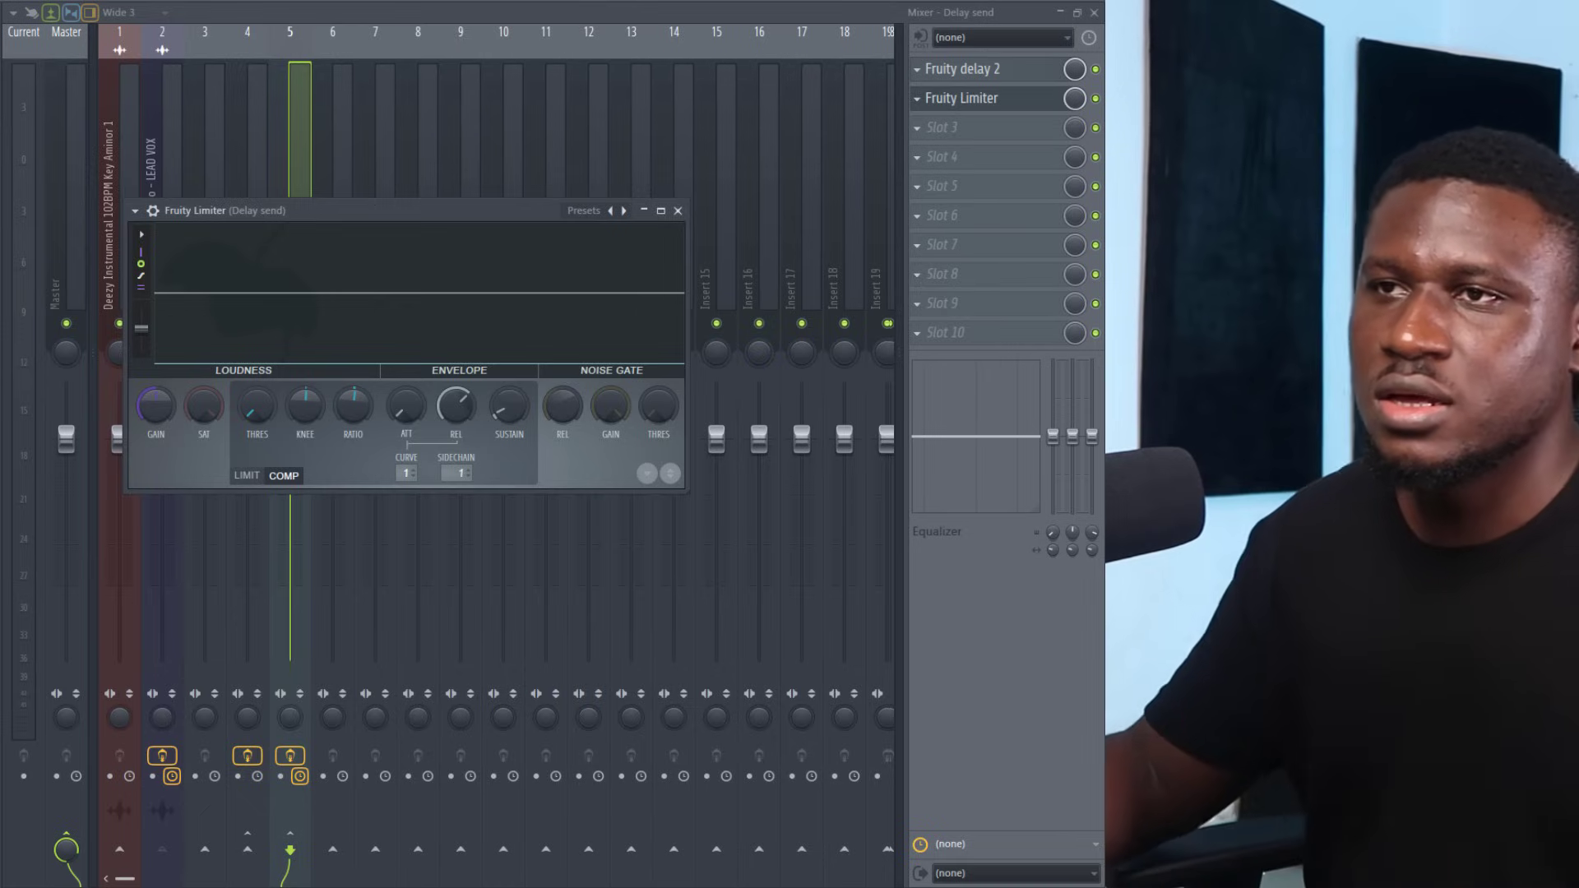
pyautogui.click(677, 211)
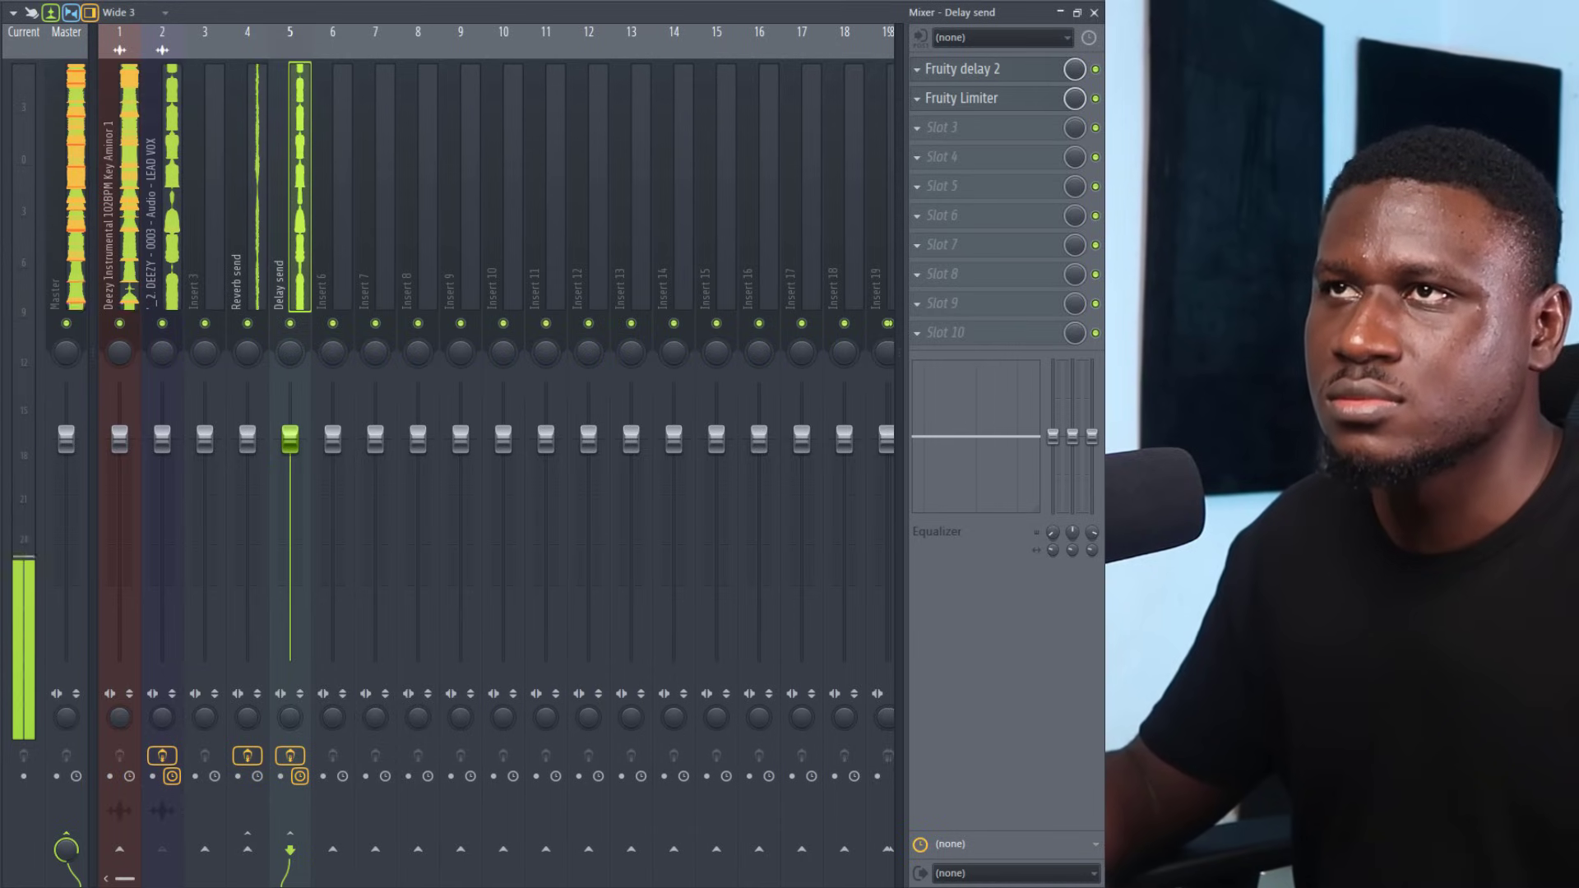
# Solo the lead vocal track in the playlist and start playback
pyautogui.click(607, 0)
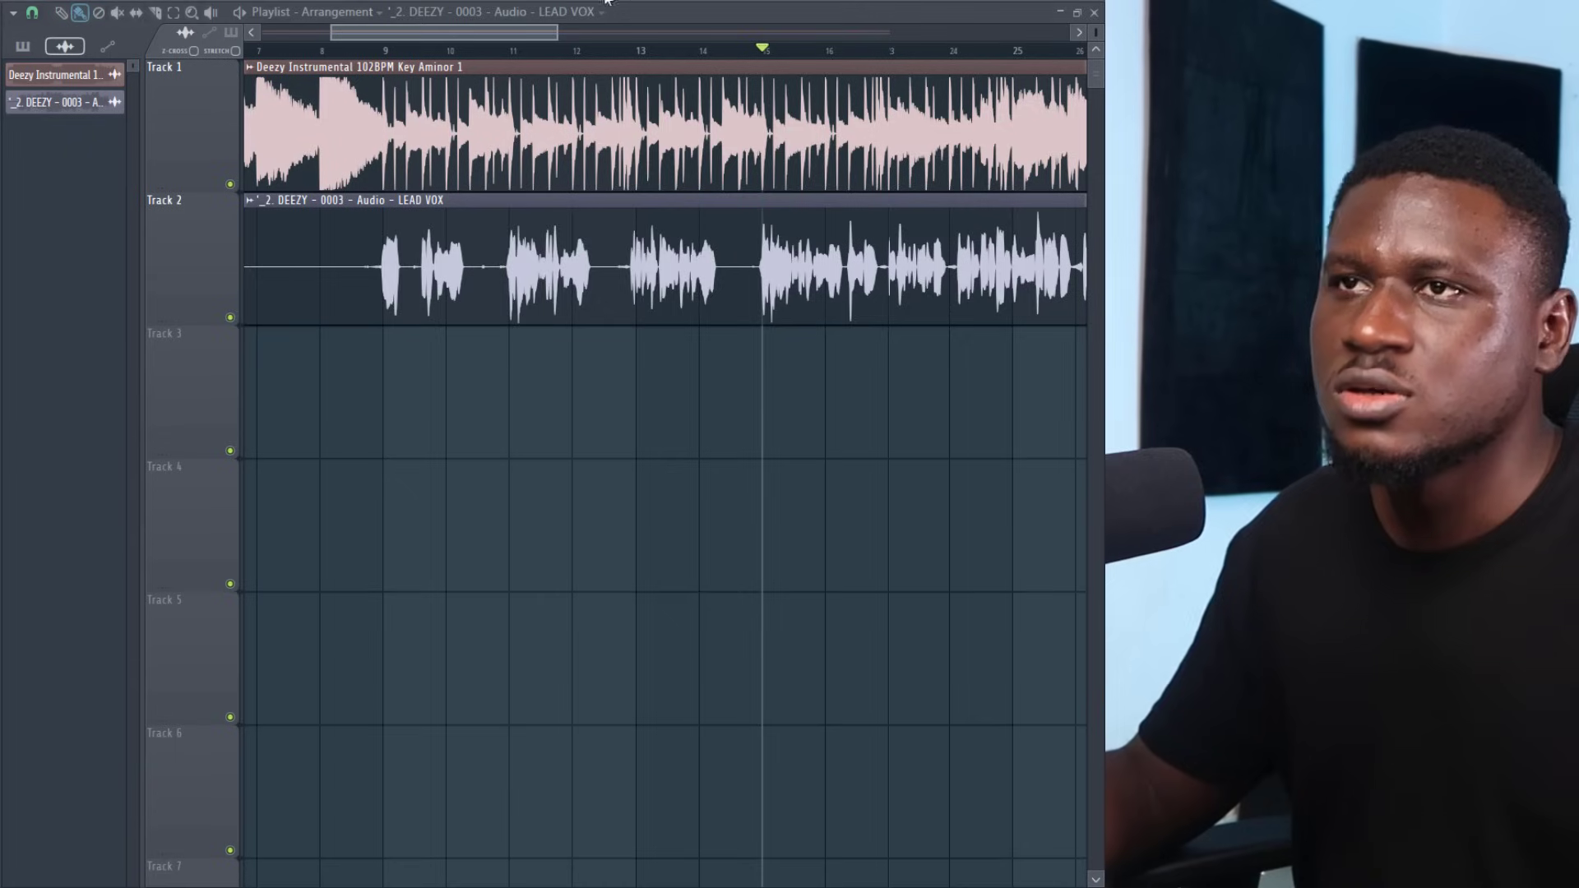
pyautogui.rightClick(230, 318)
pyautogui.press('space')
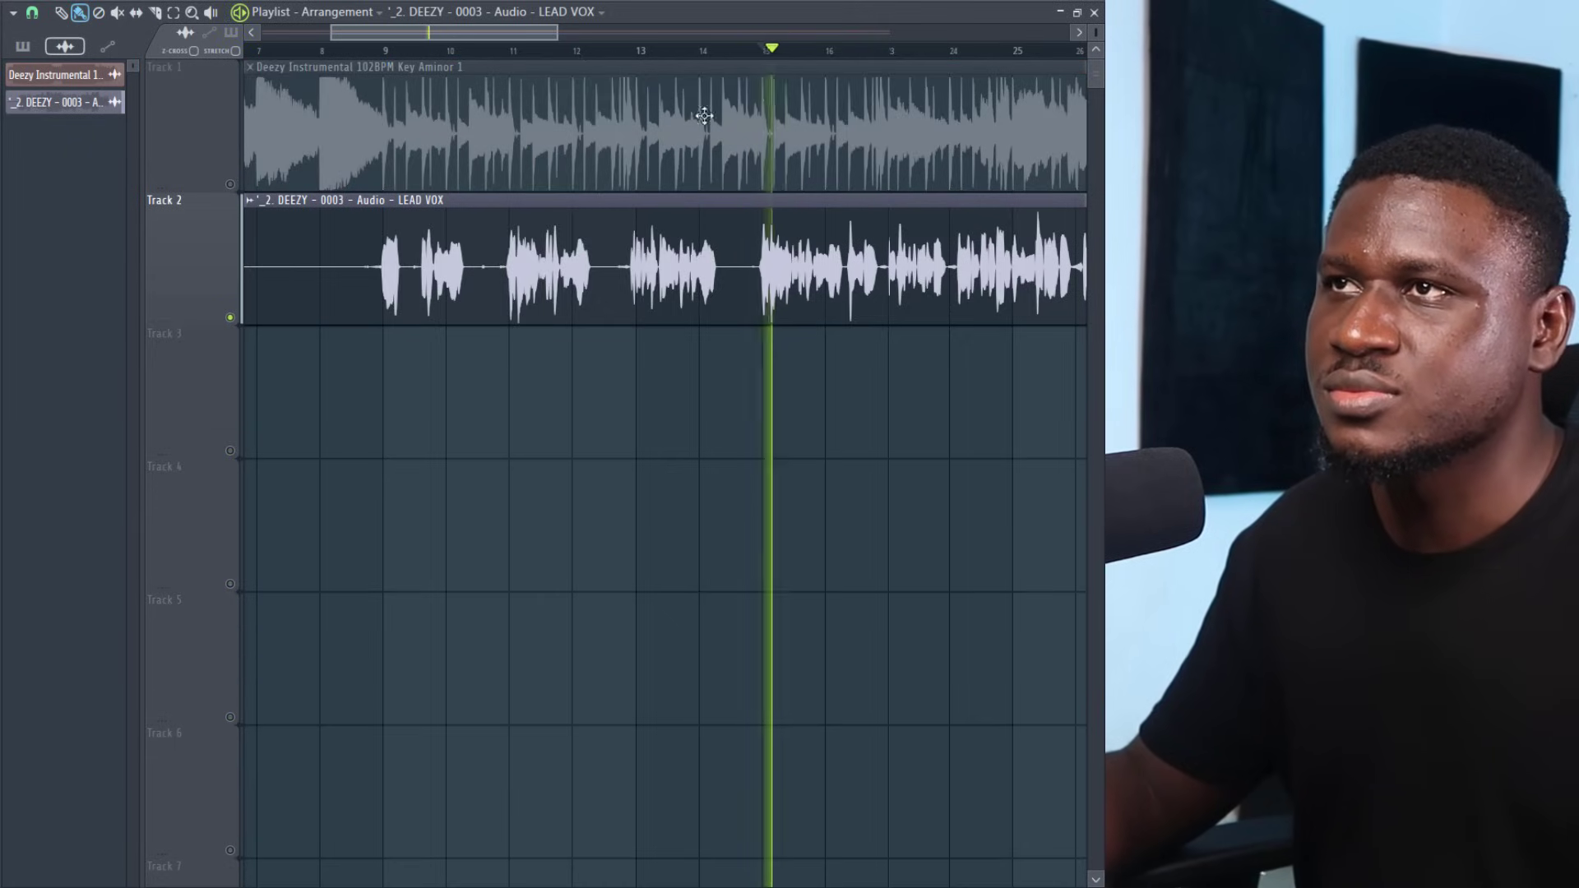
# Compare the delayed vocal with the Delay send's Fruity Limiter enabled and bypassed, leave it enabled, and close the plugin
pyautogui.click(712, 0)
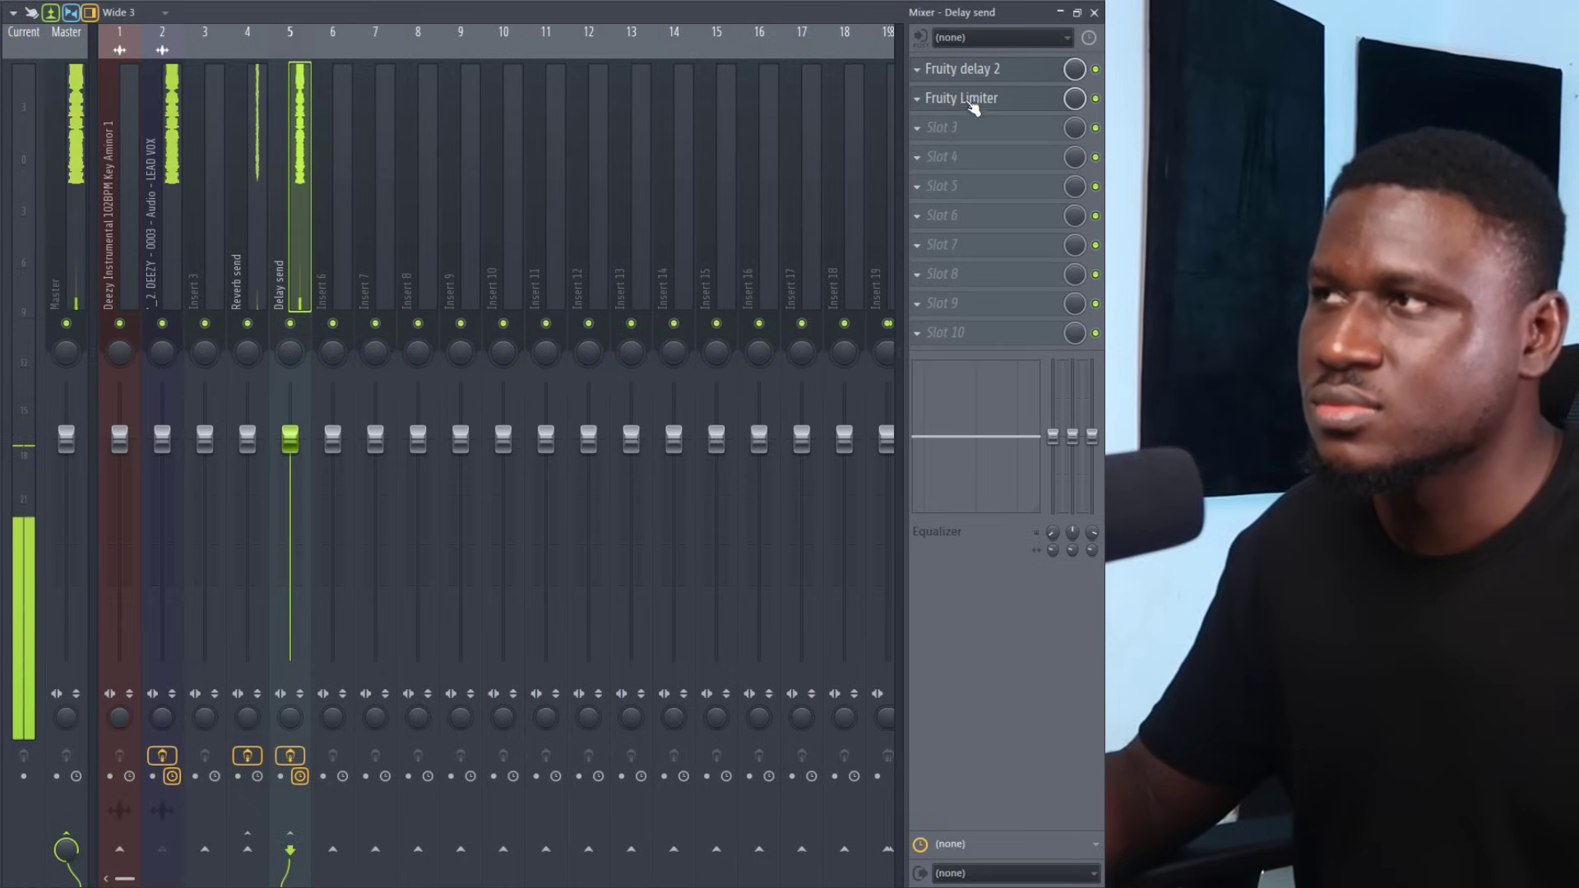
pyautogui.click(972, 103)
pyautogui.moveTo(505, 228); pyautogui.dragTo(748, 223)
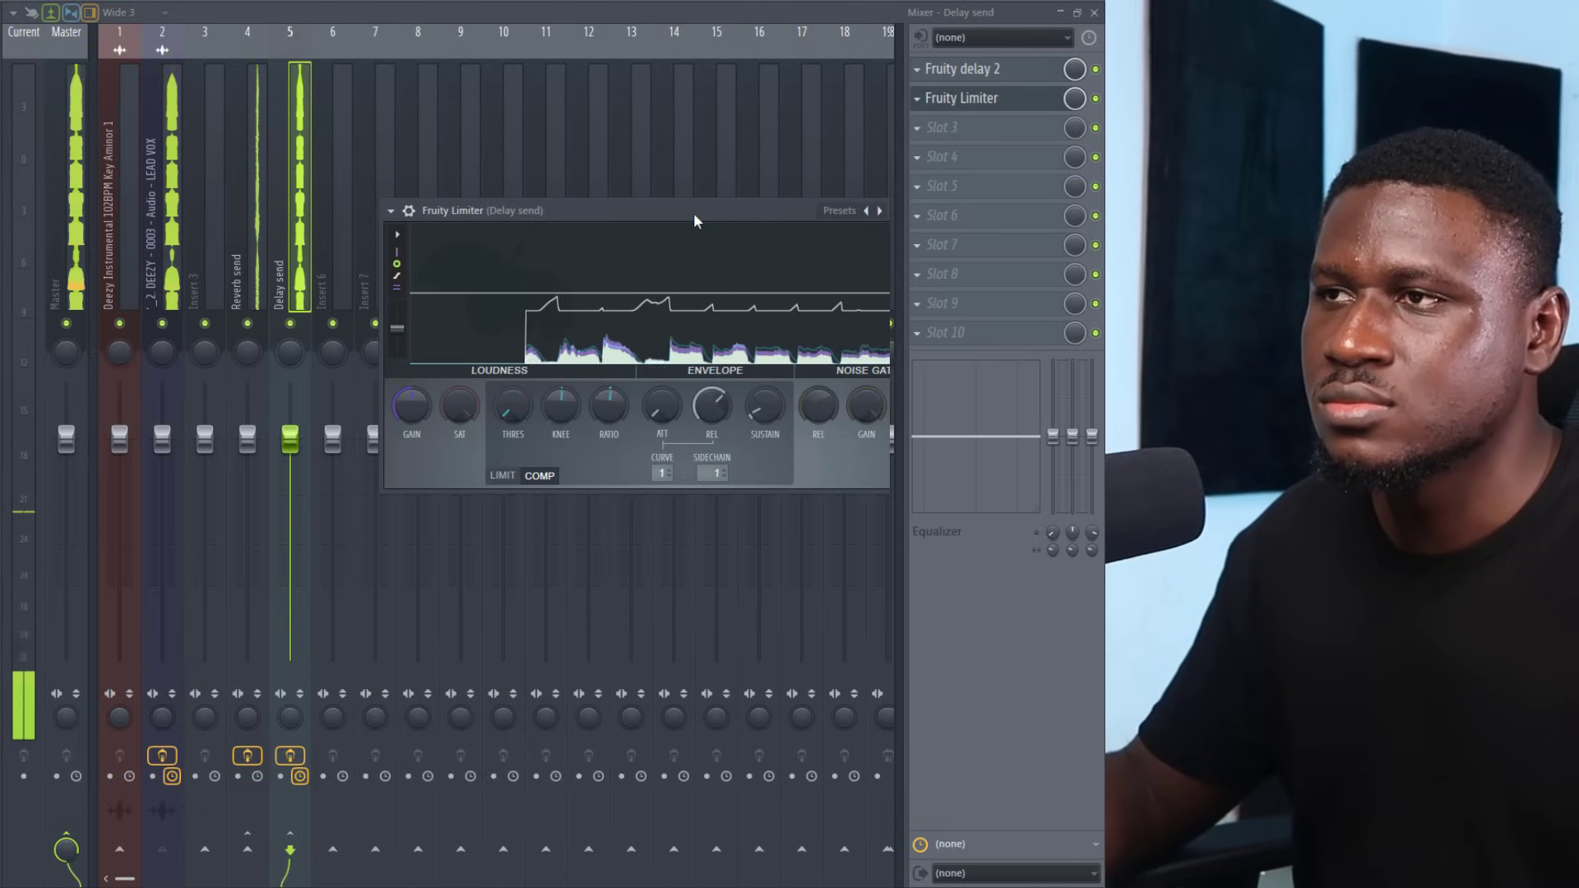
pyautogui.click(399, 233)
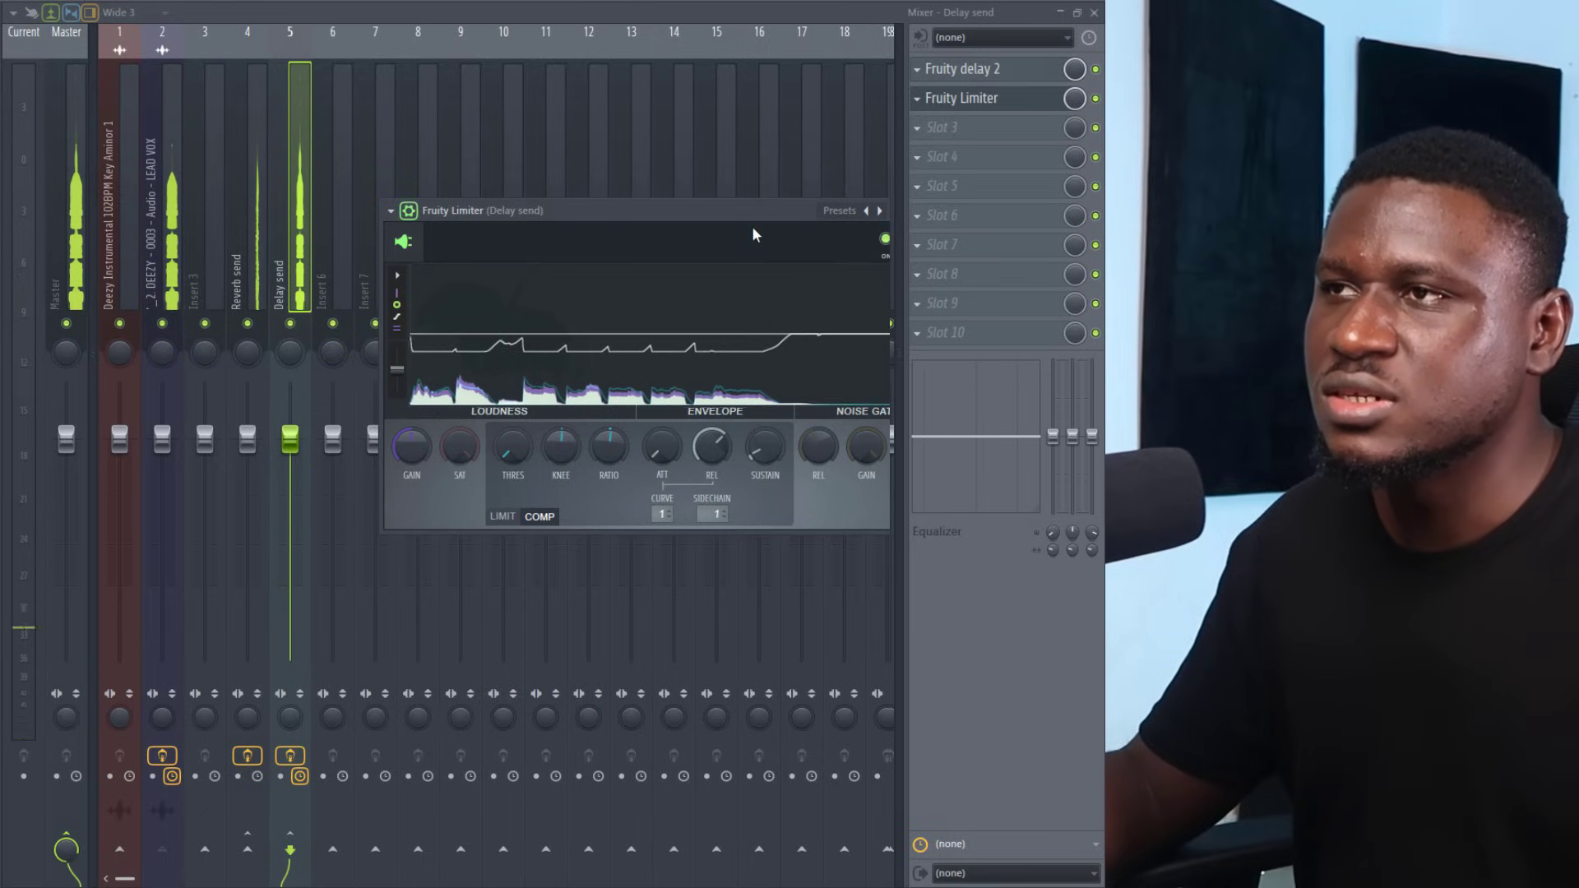
pyautogui.click(884, 238)
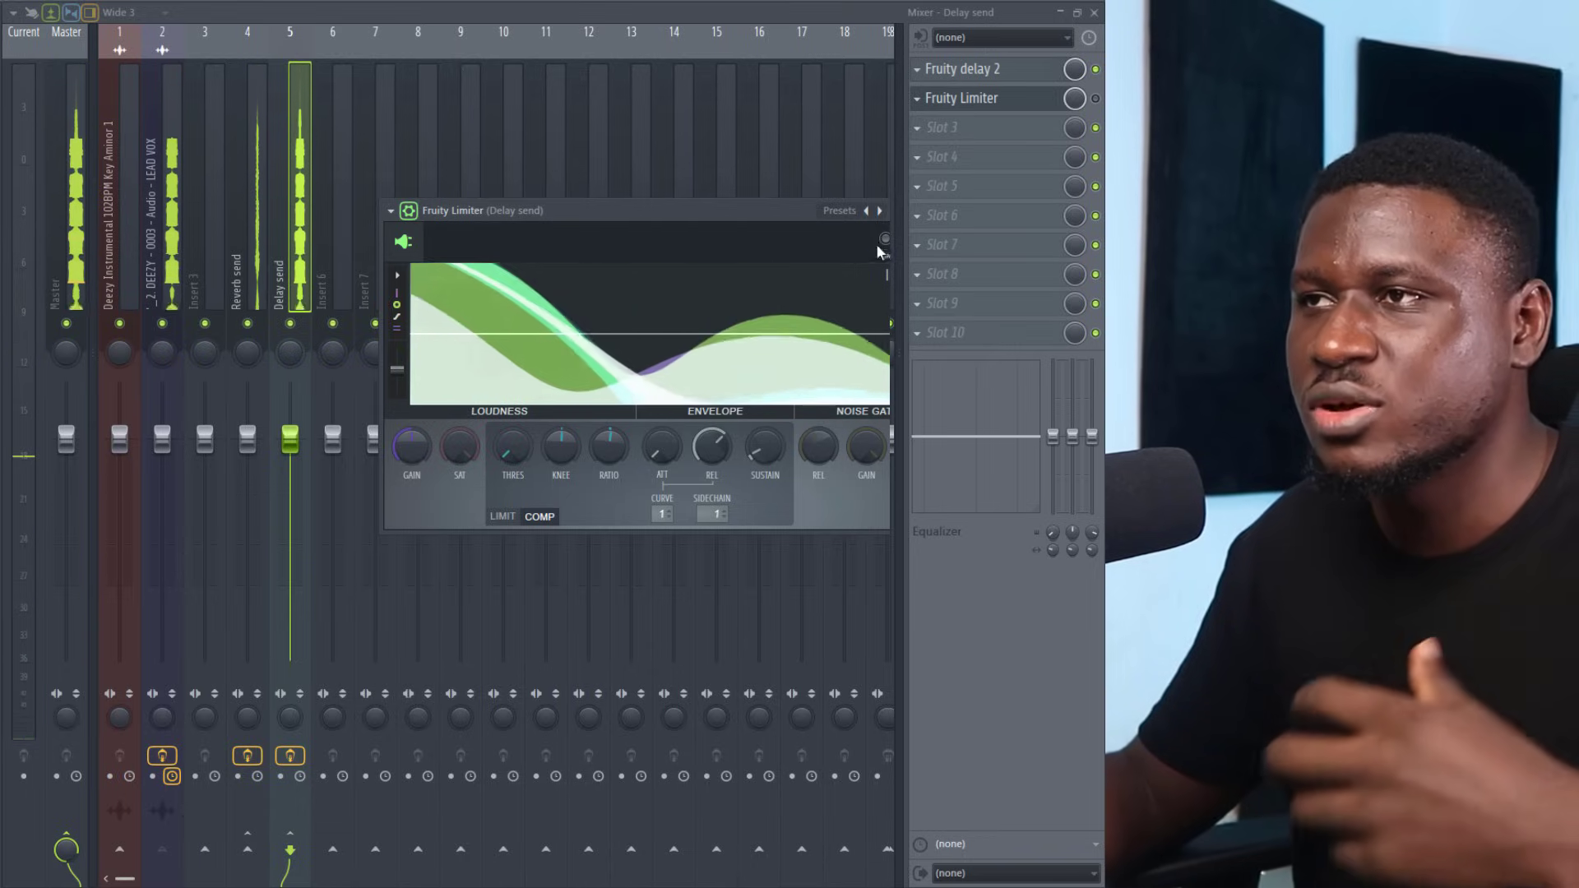
pyautogui.click(885, 240)
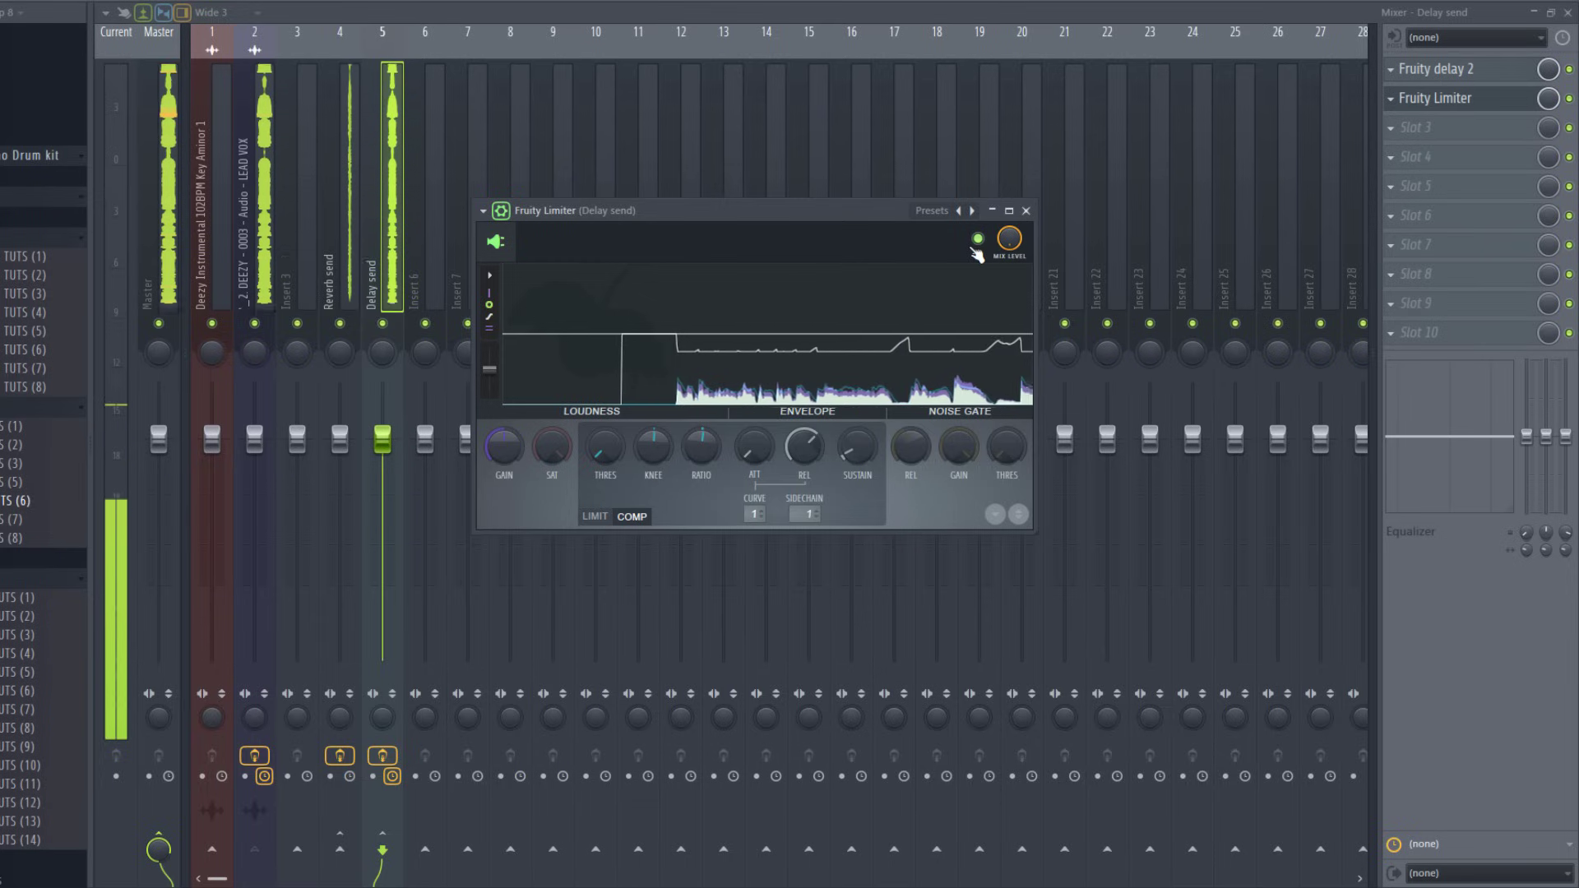
pyautogui.click(1025, 211)
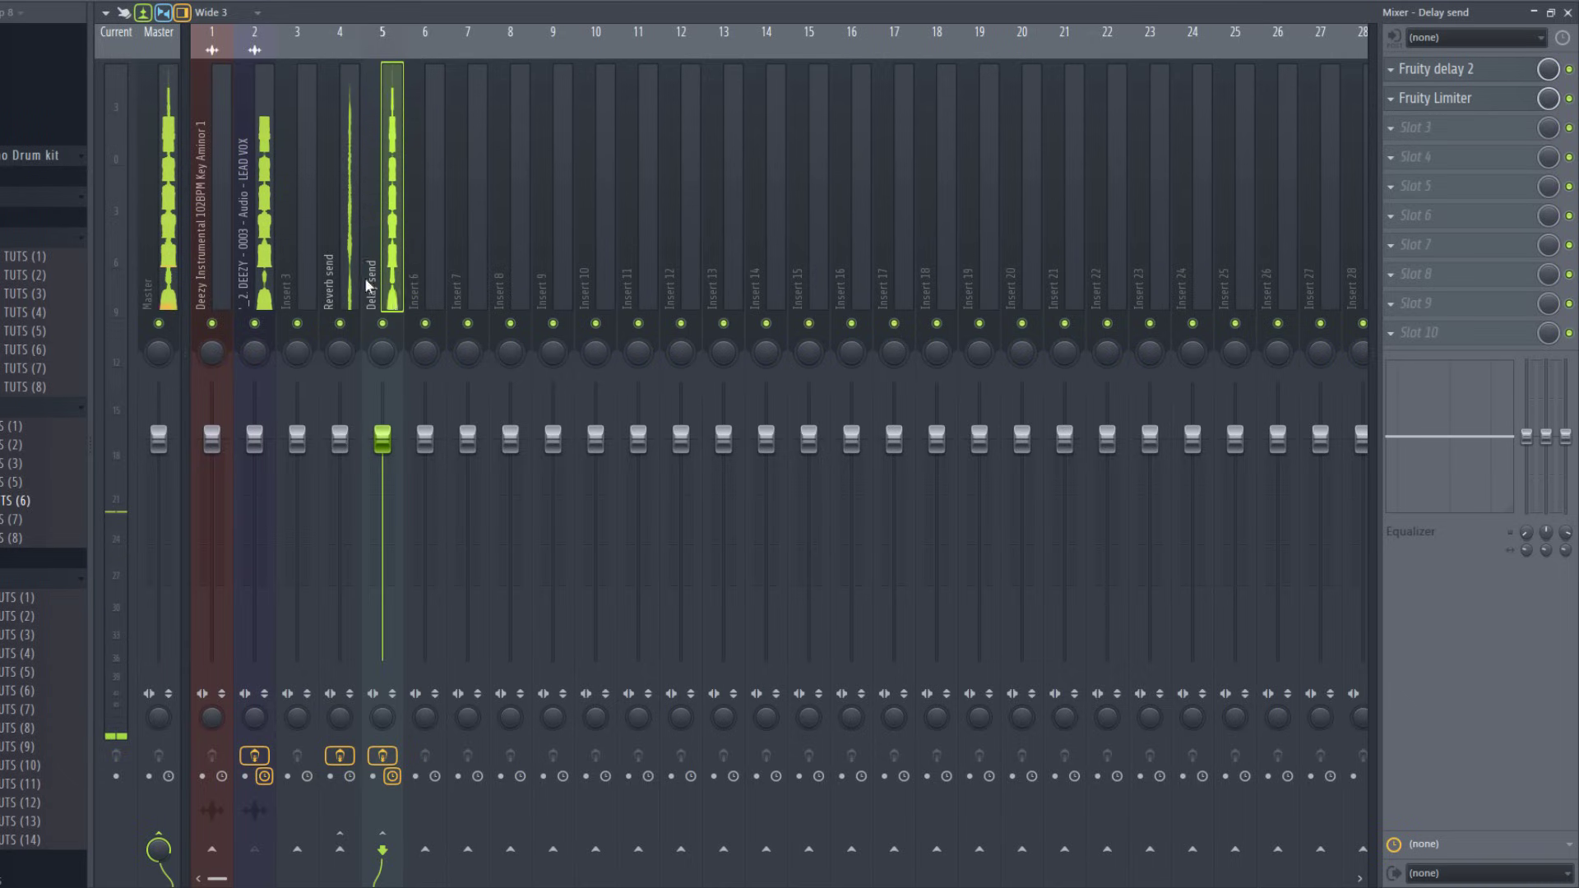
# Unsolo the lead vocal track in the playlist and play the full mix together with the instrumental
pyautogui.press('F5')
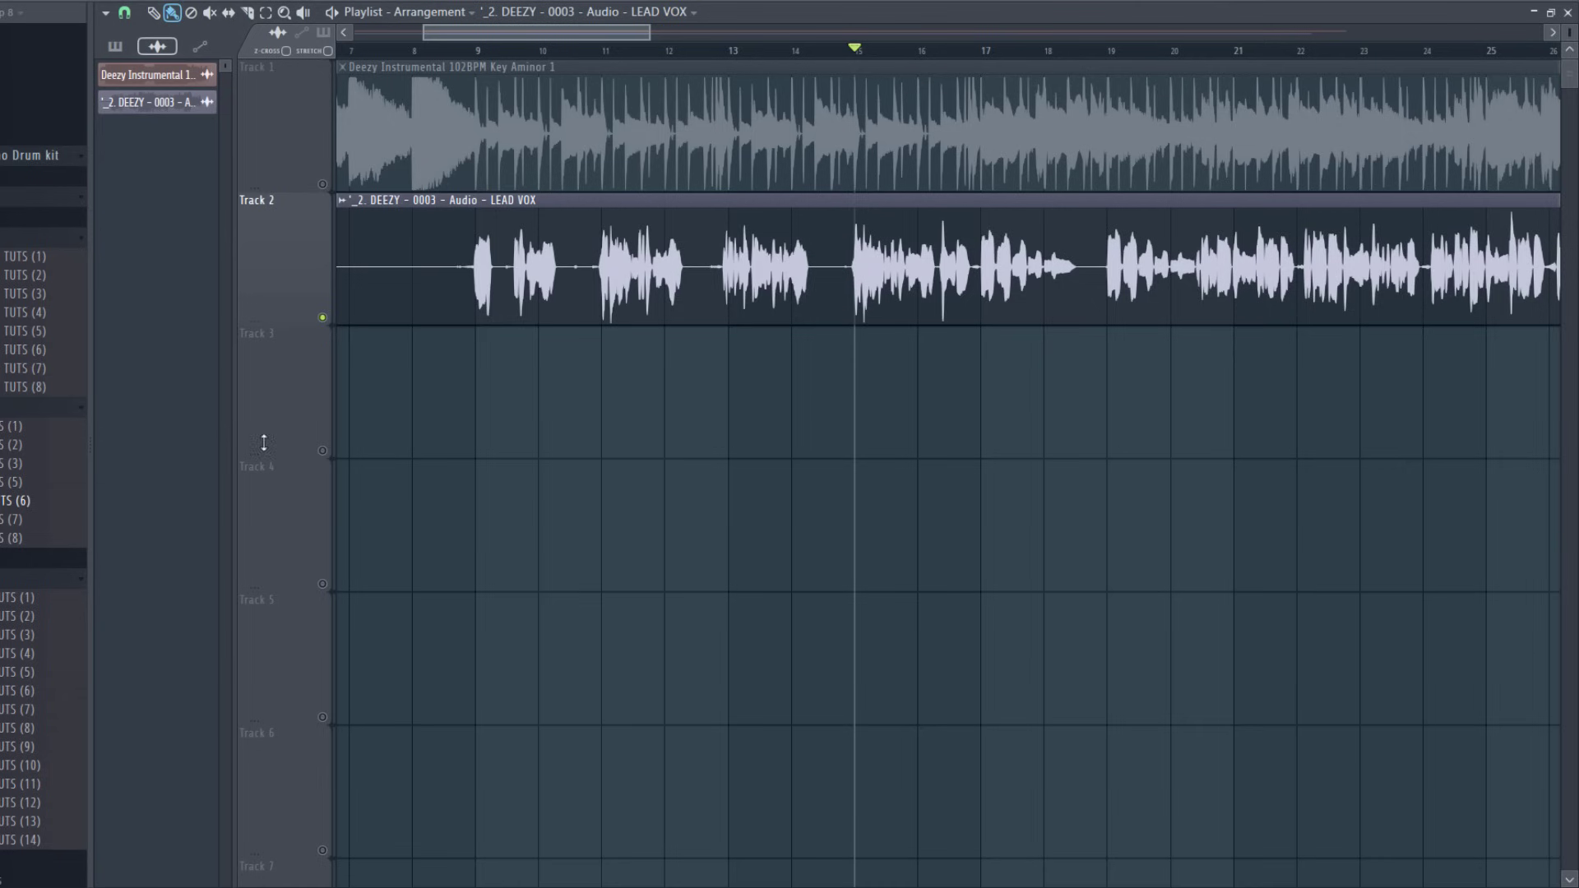
pyautogui.rightClick(323, 319)
pyautogui.press('space')
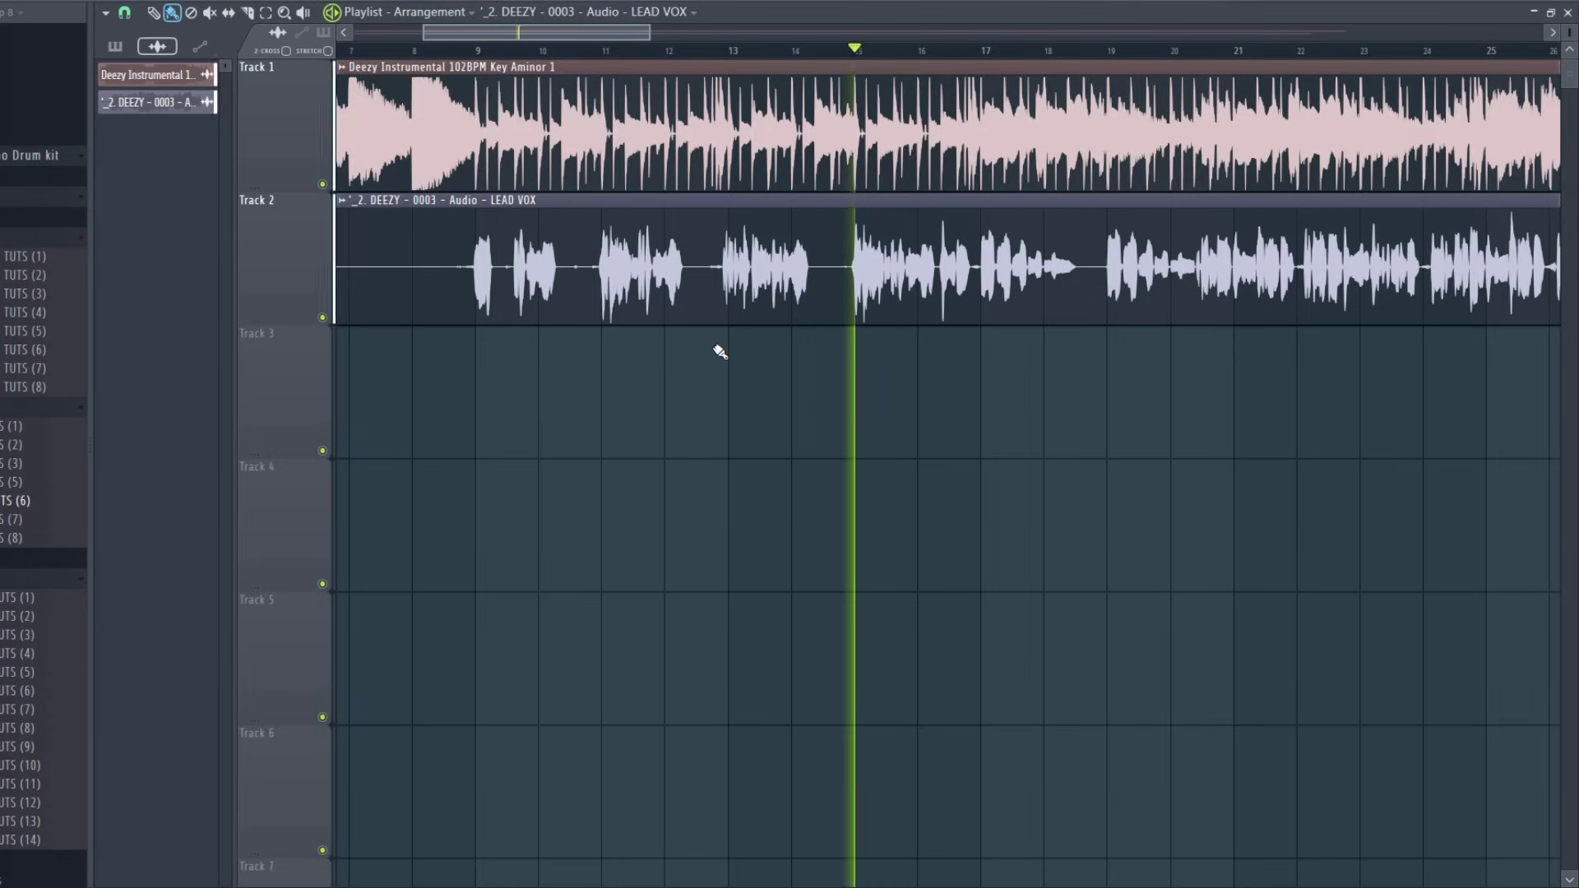
pyautogui.scroll(-2, 657, 338)
pyautogui.scroll(-2, 625, 329)
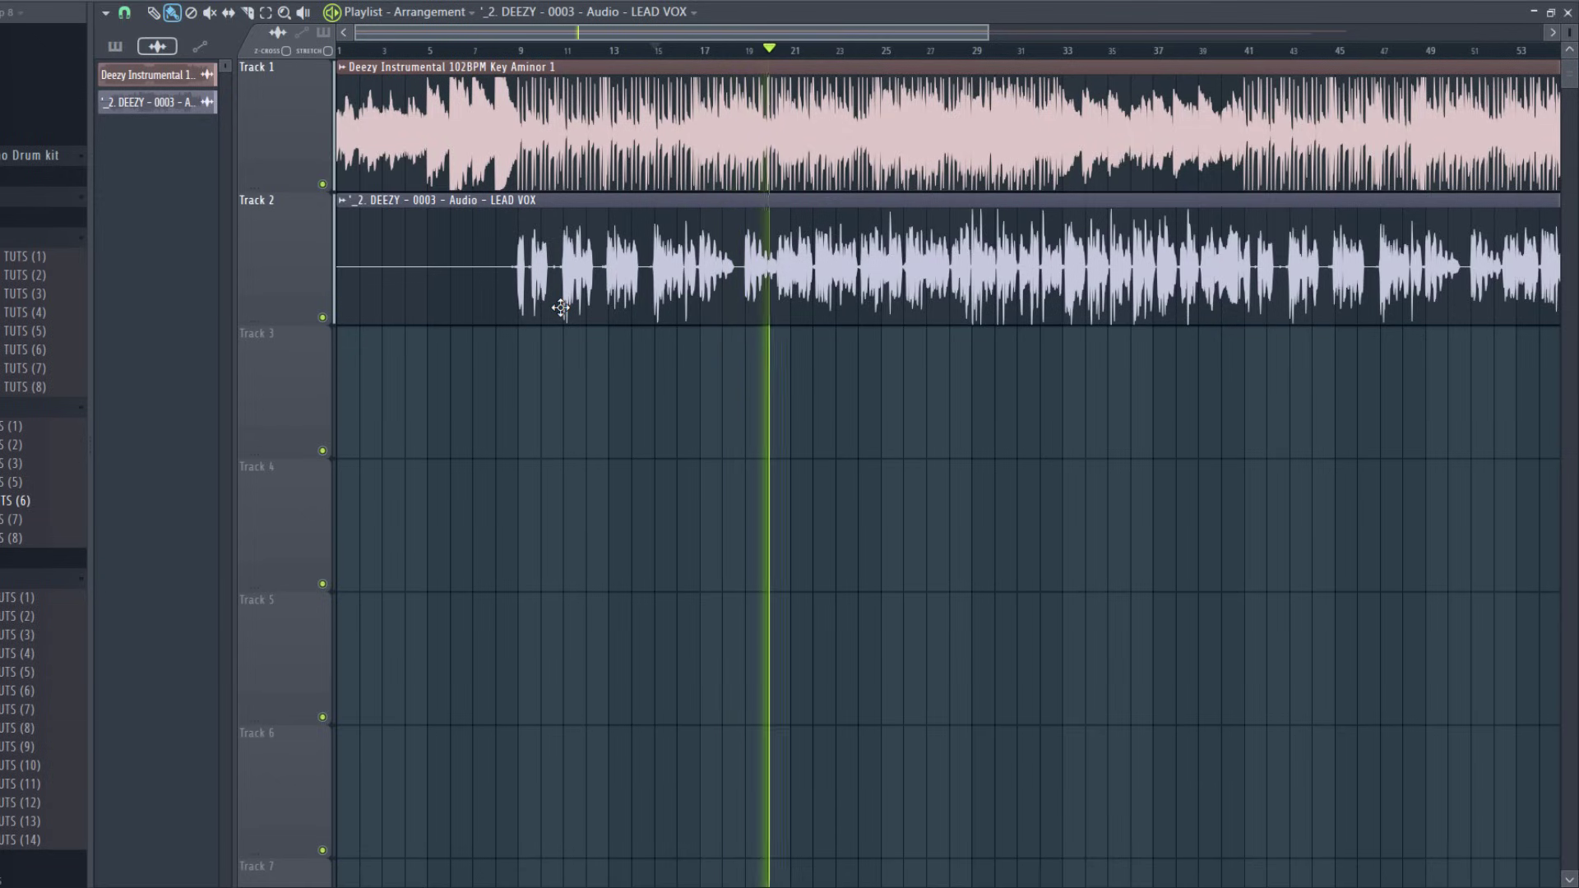
pyautogui.scroll(-2, 638, 339)
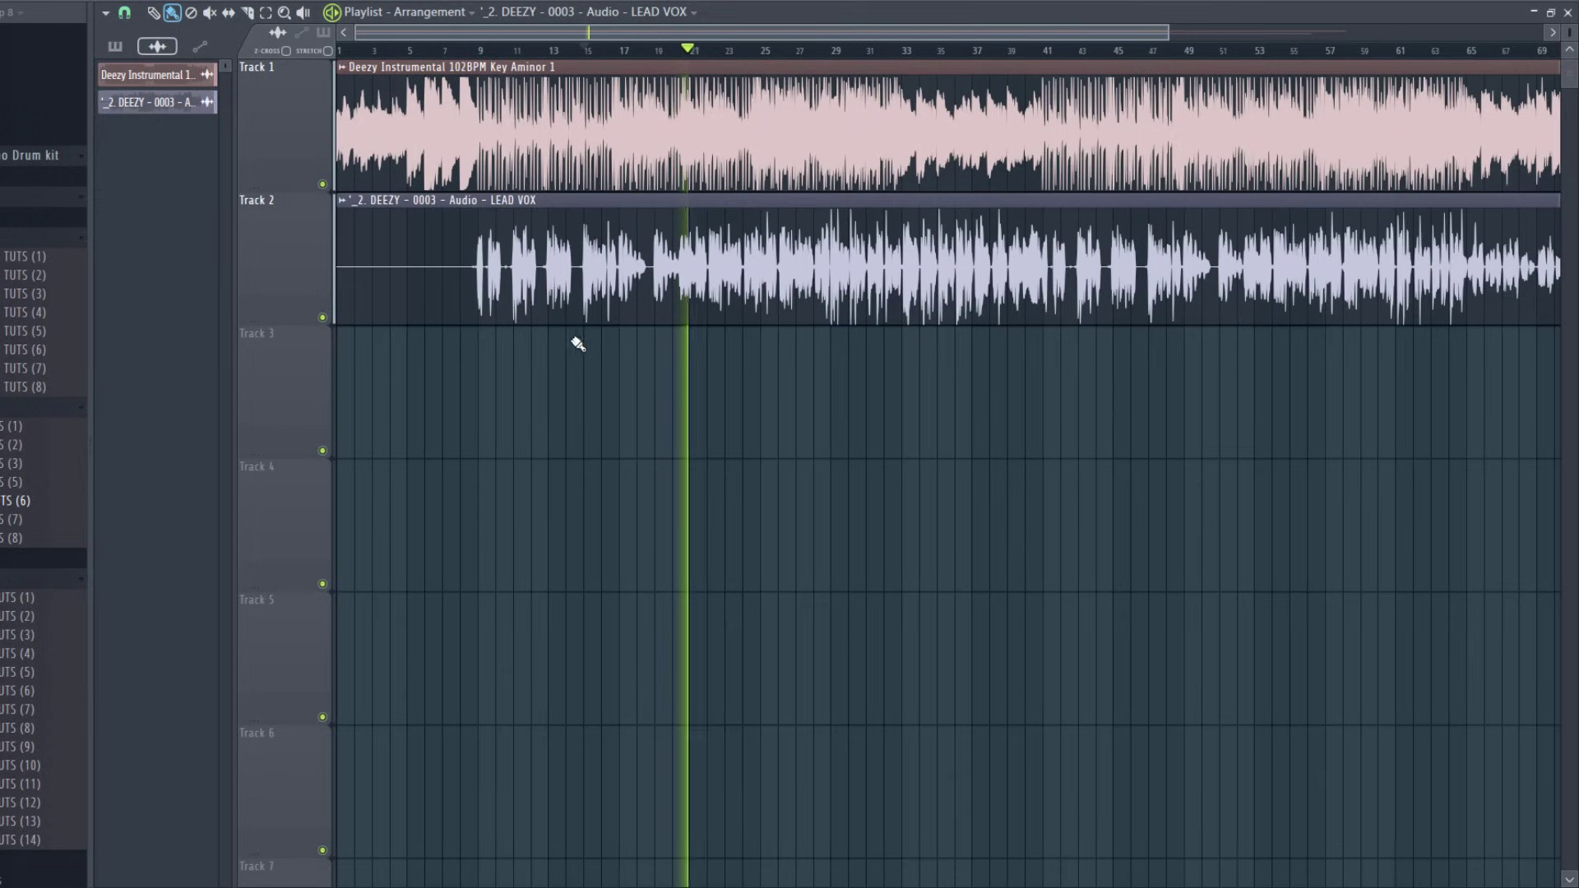
pyautogui.scroll(-1, 552, 352)
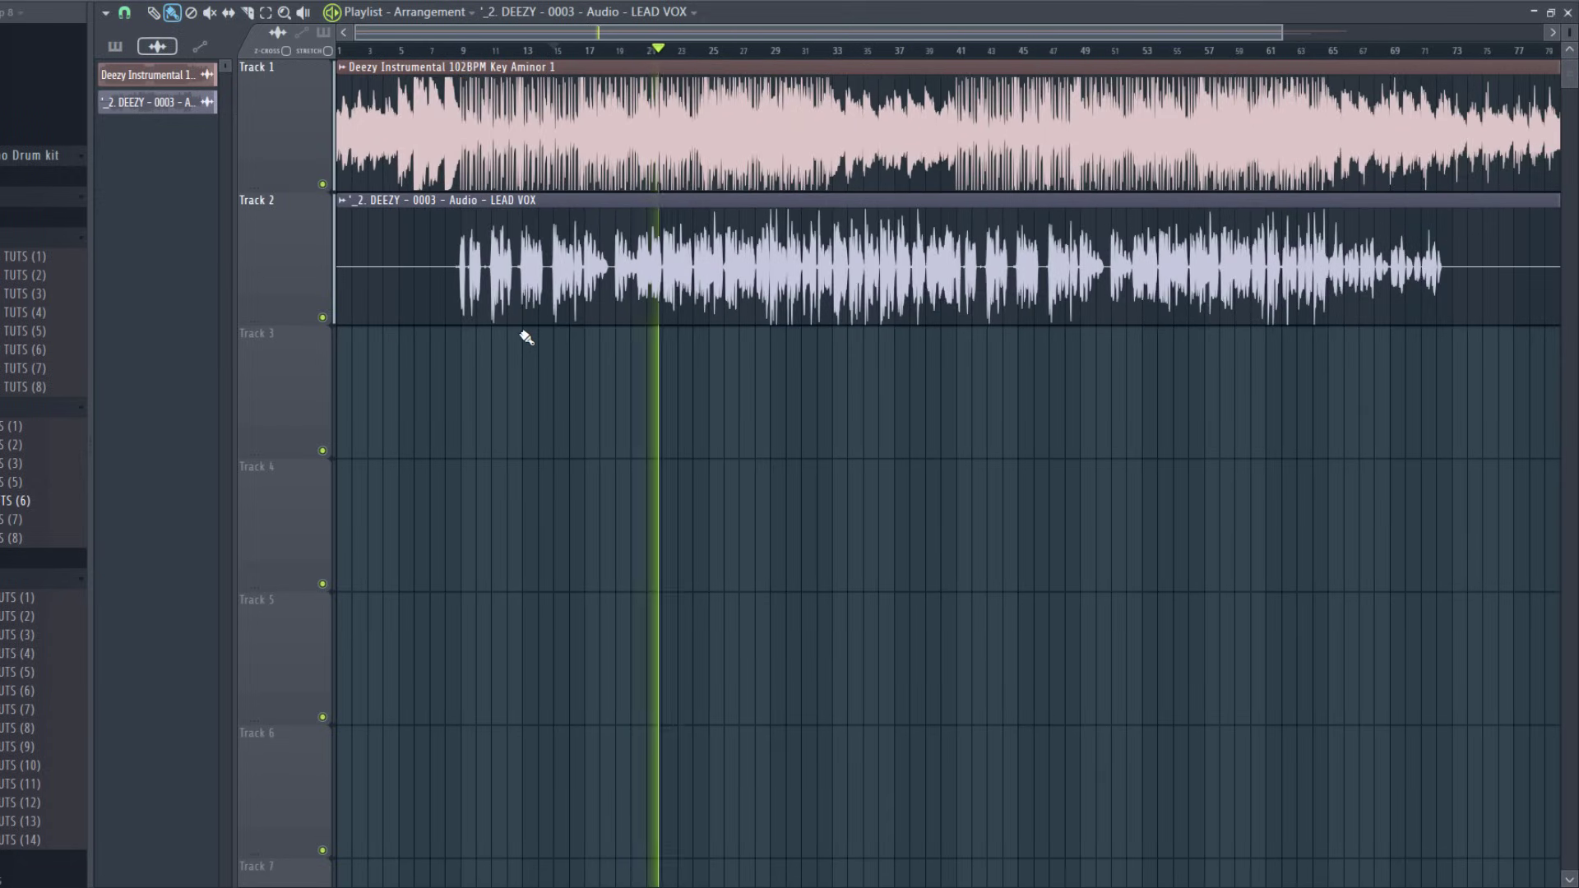
pyautogui.scroll(3, 473, 329)
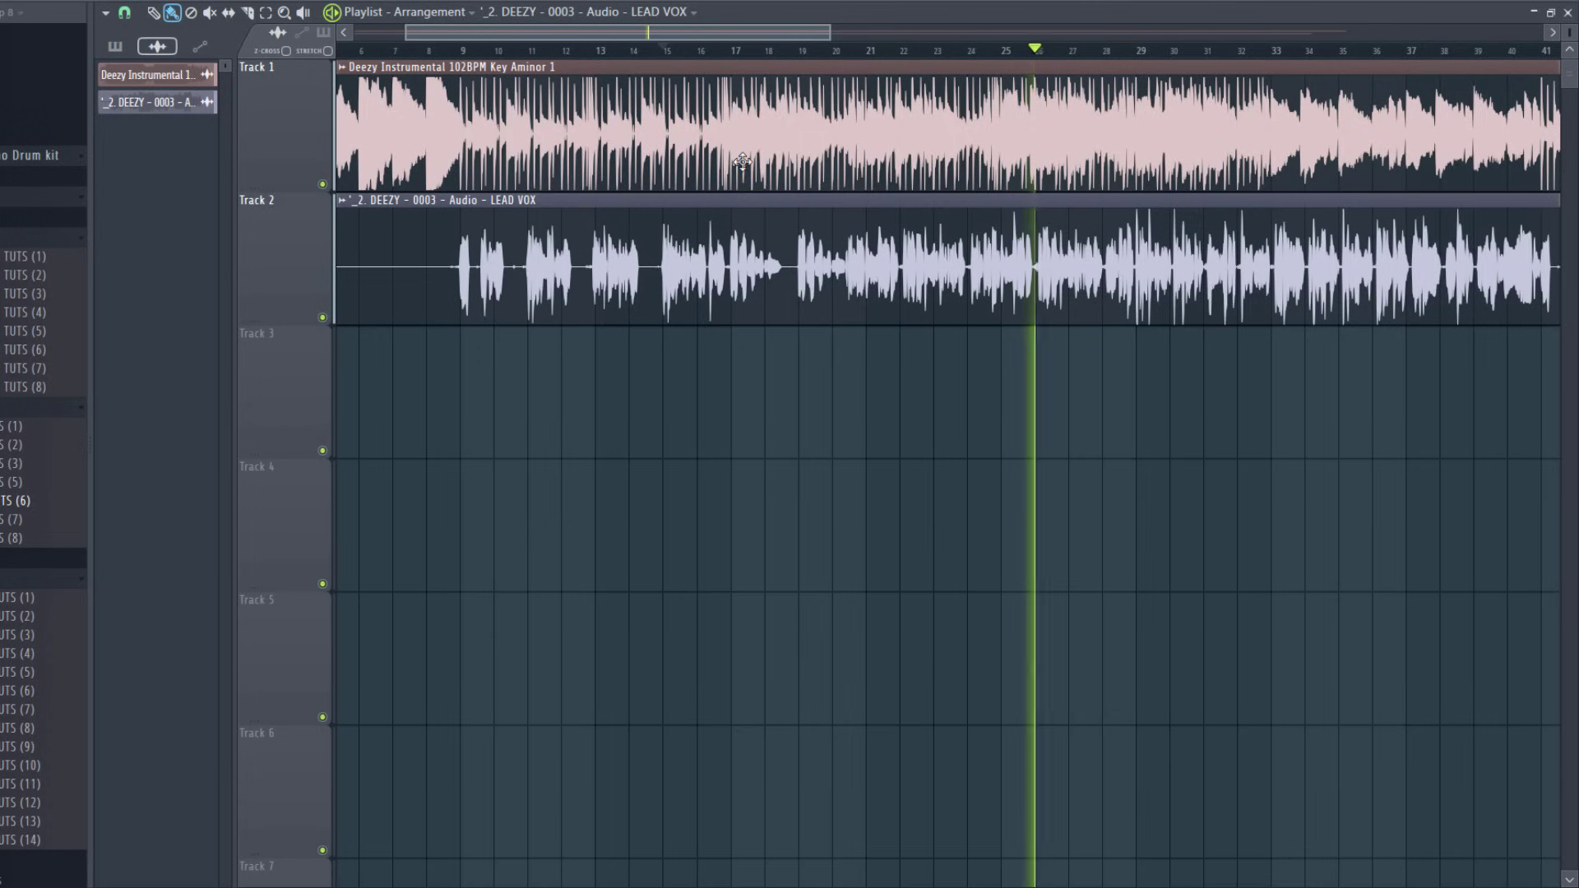
pyautogui.press('space')
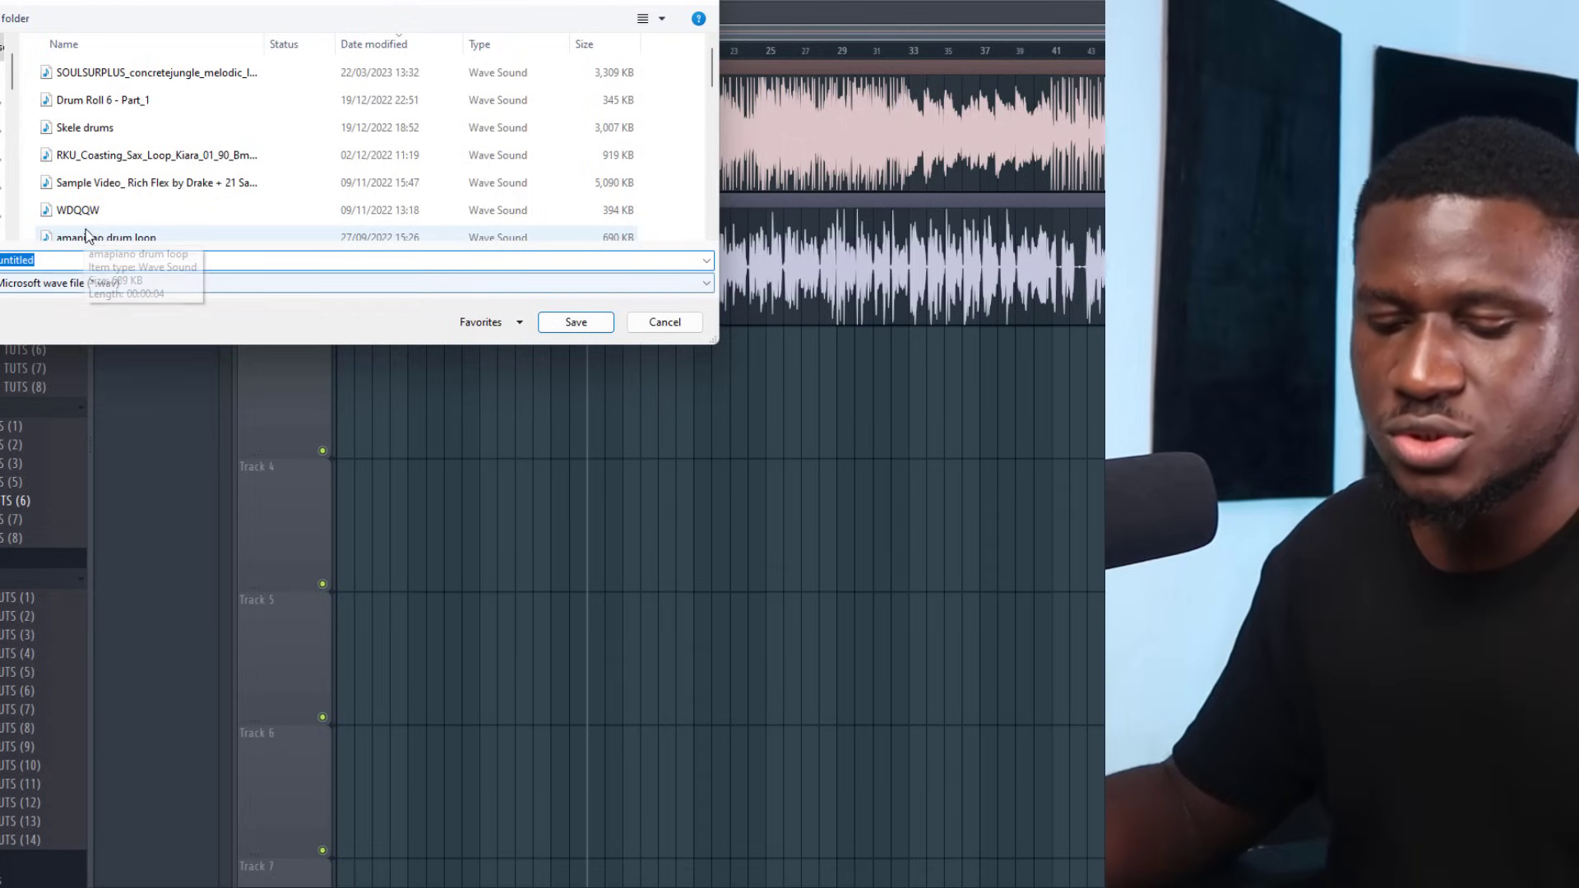
# Export the full song as a 32-bit float stereo WAV named "Deezy" in the Docx folder
pyautogui.write('Dezz')
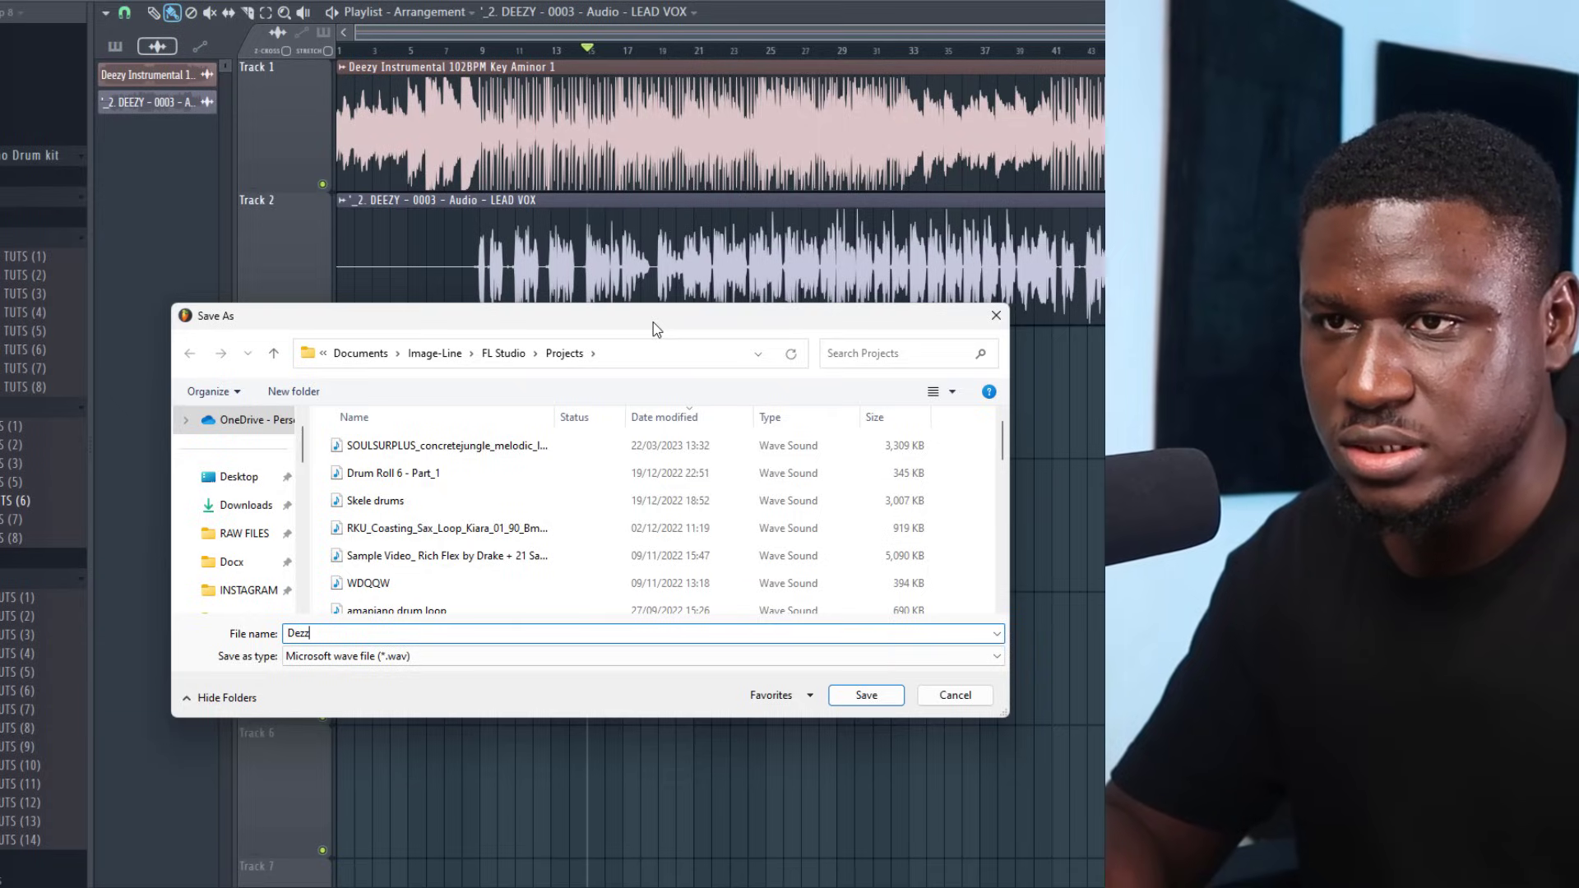
pyautogui.press('BackSpace')
pyautogui.press('BackSpace')
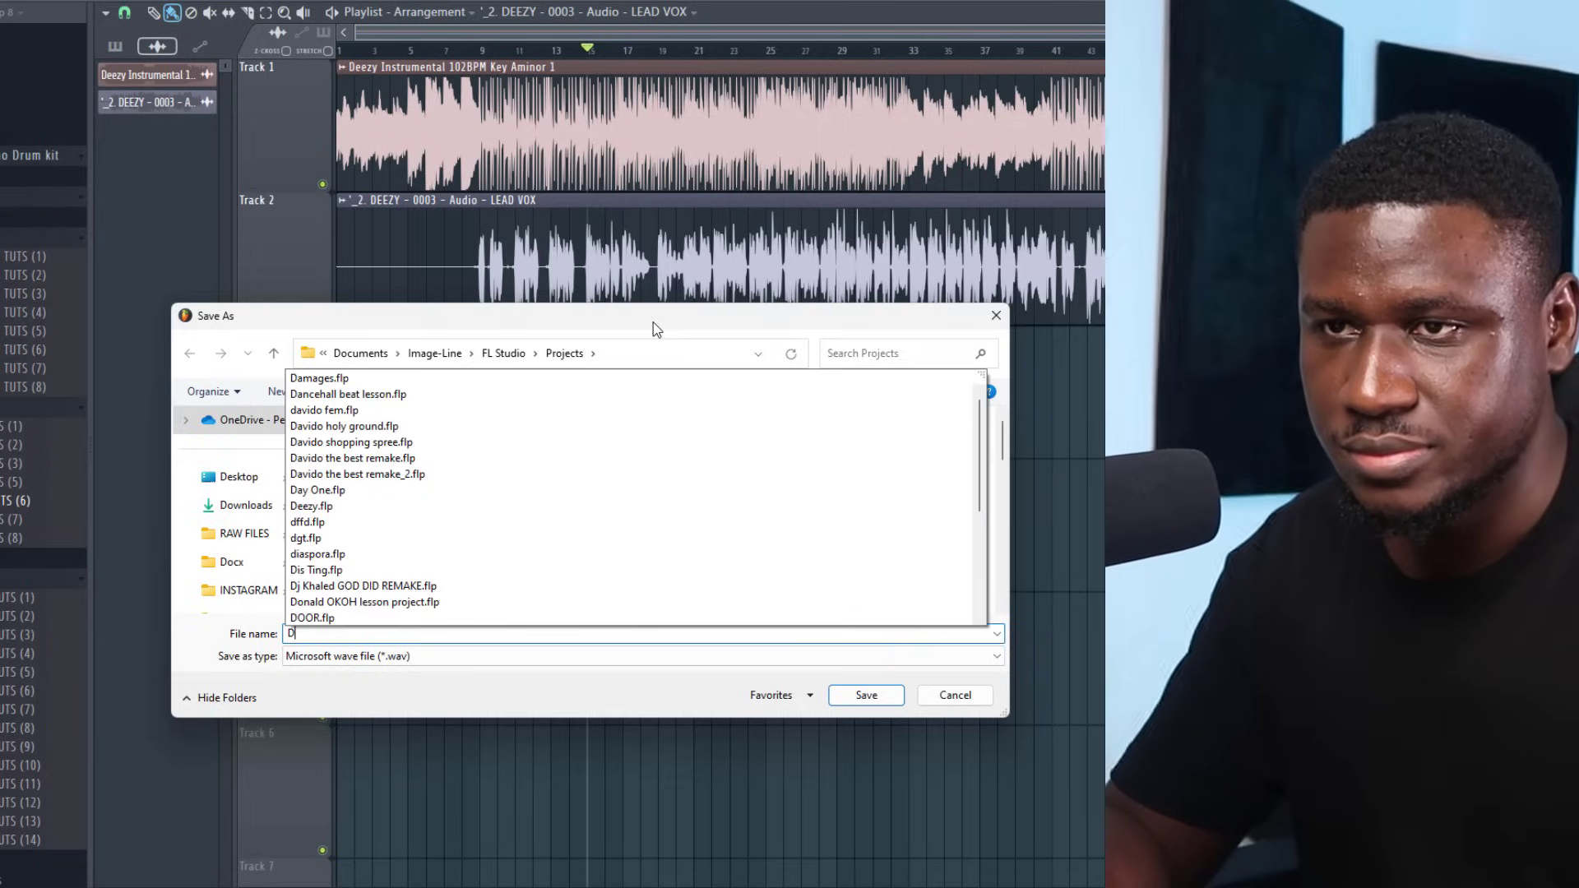
pyautogui.write('ezy')
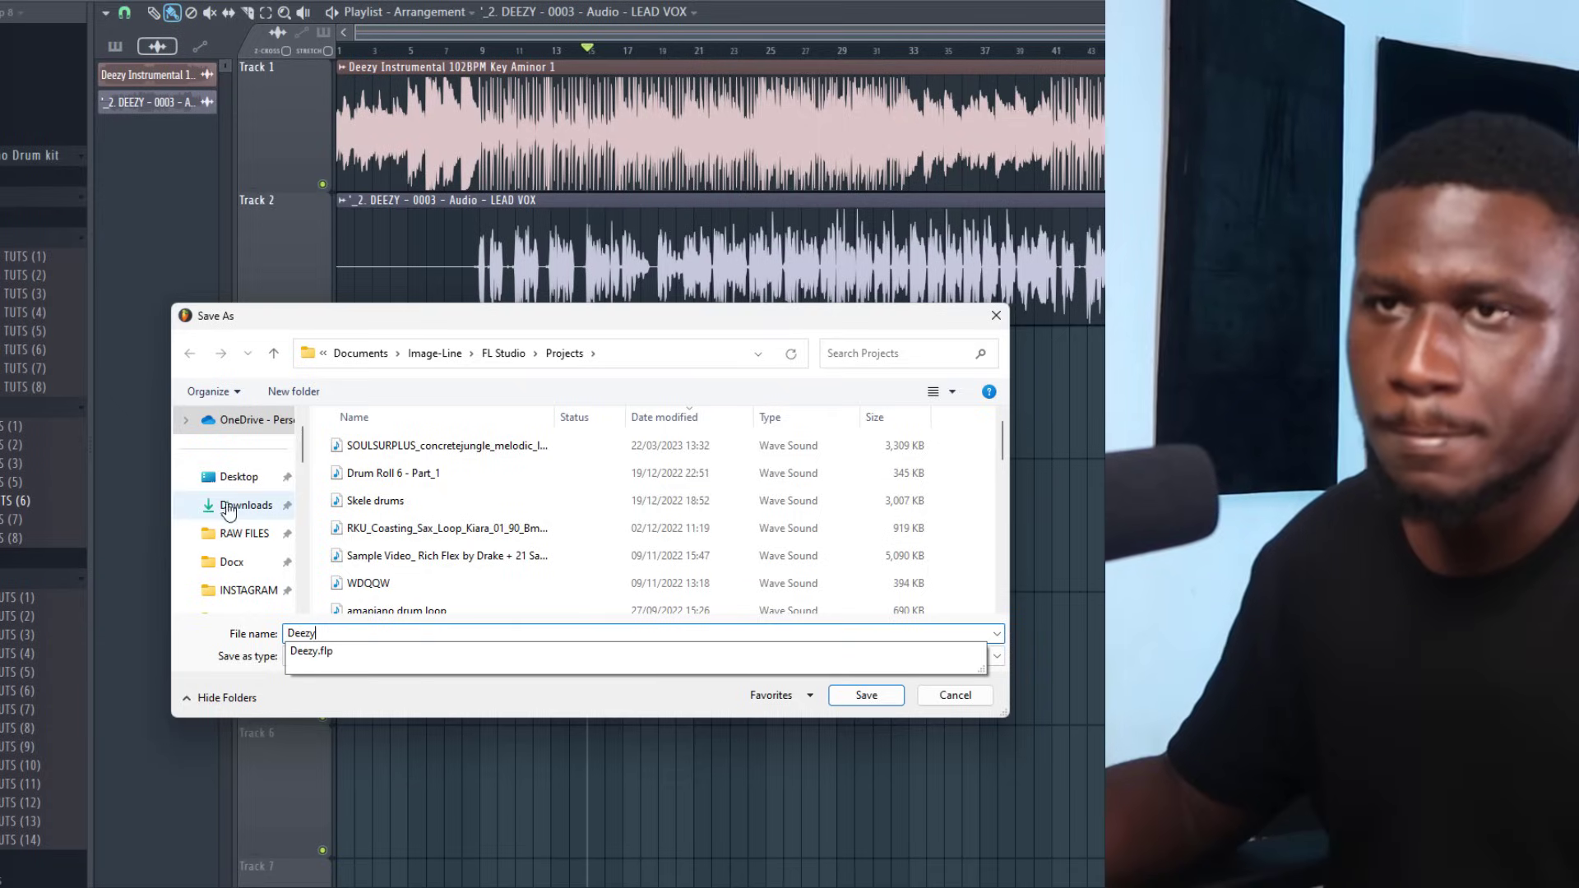
pyautogui.click(232, 562)
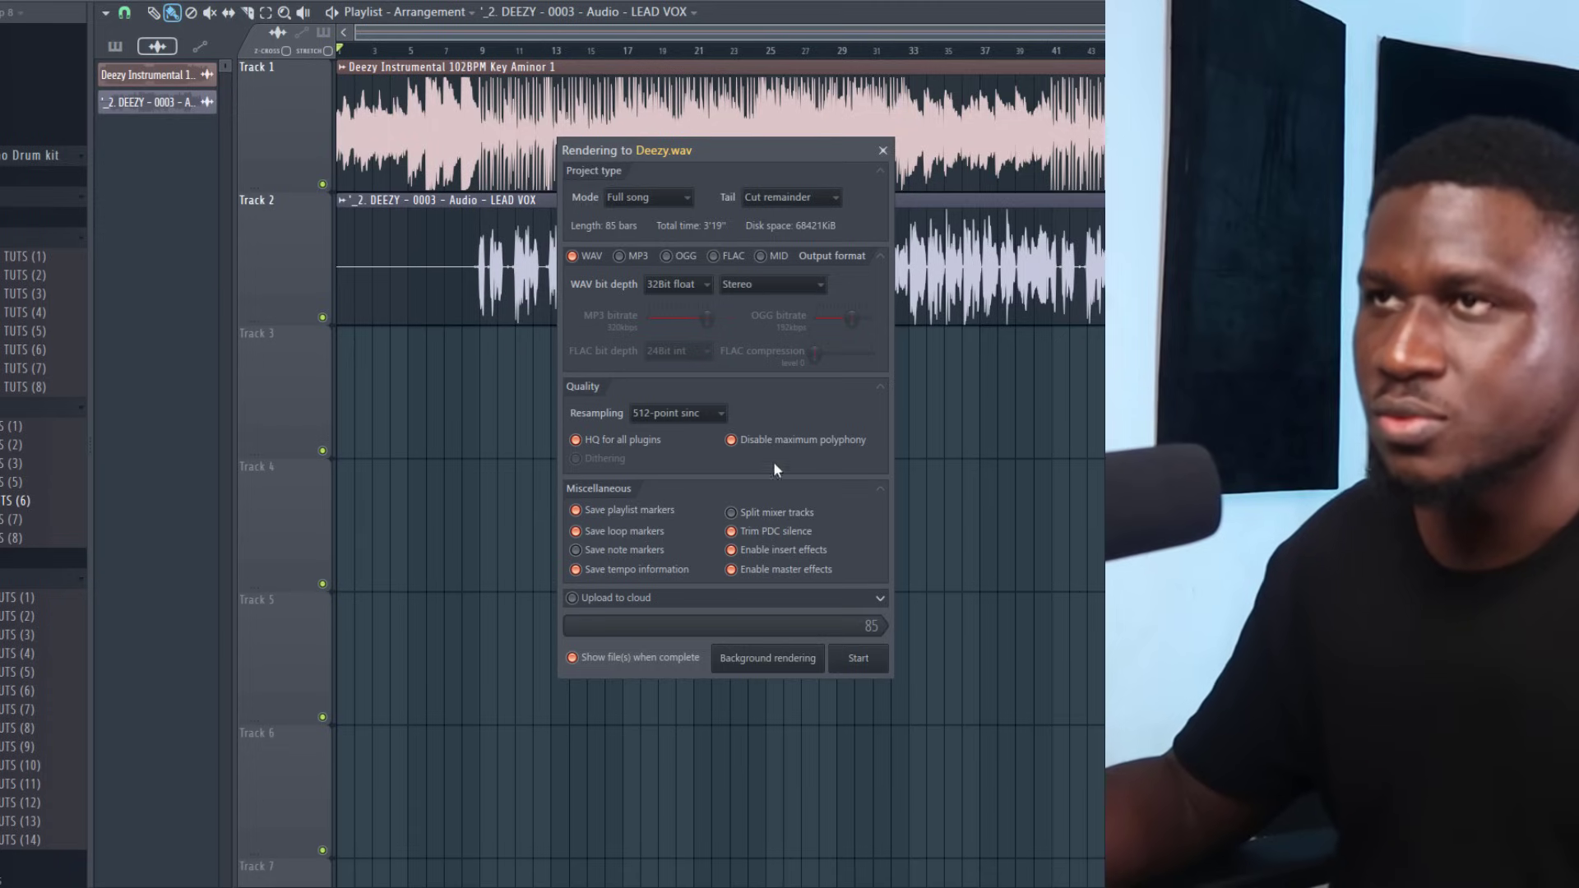
pyautogui.click(860, 658)
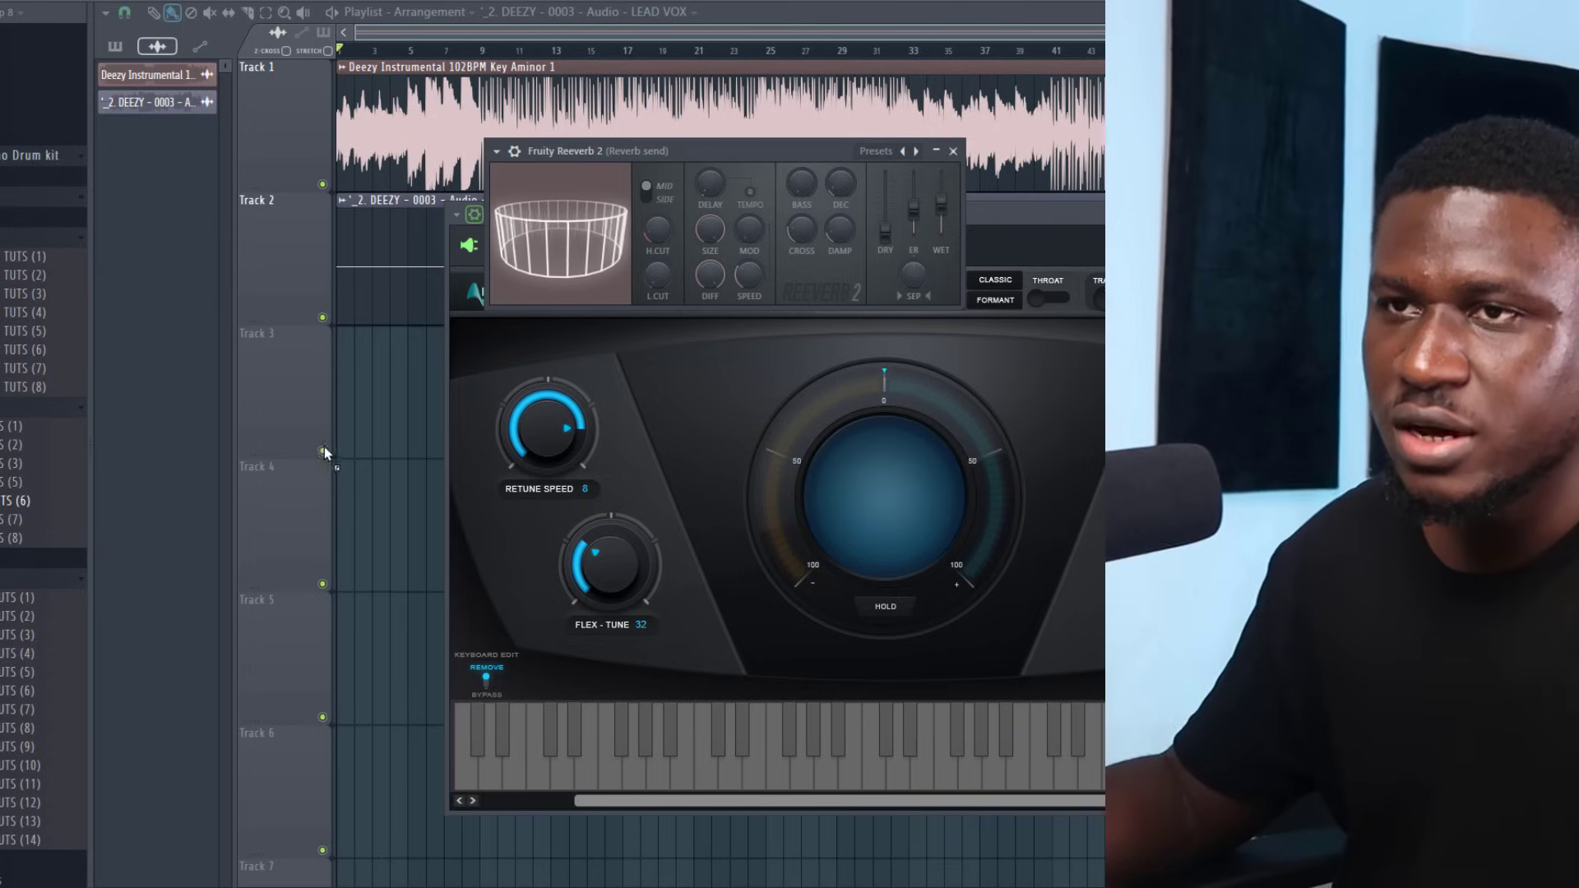
# Place the rendered Deezy file at the start of playlist Track 4, mute Tracks 1 and 2, and play it
pyautogui.moveTo(351, 464)
pyautogui.mouseDown()
pyautogui.moveTo(361, 478)
pyautogui.moveTo(337, 473)
pyautogui.mouseUp()
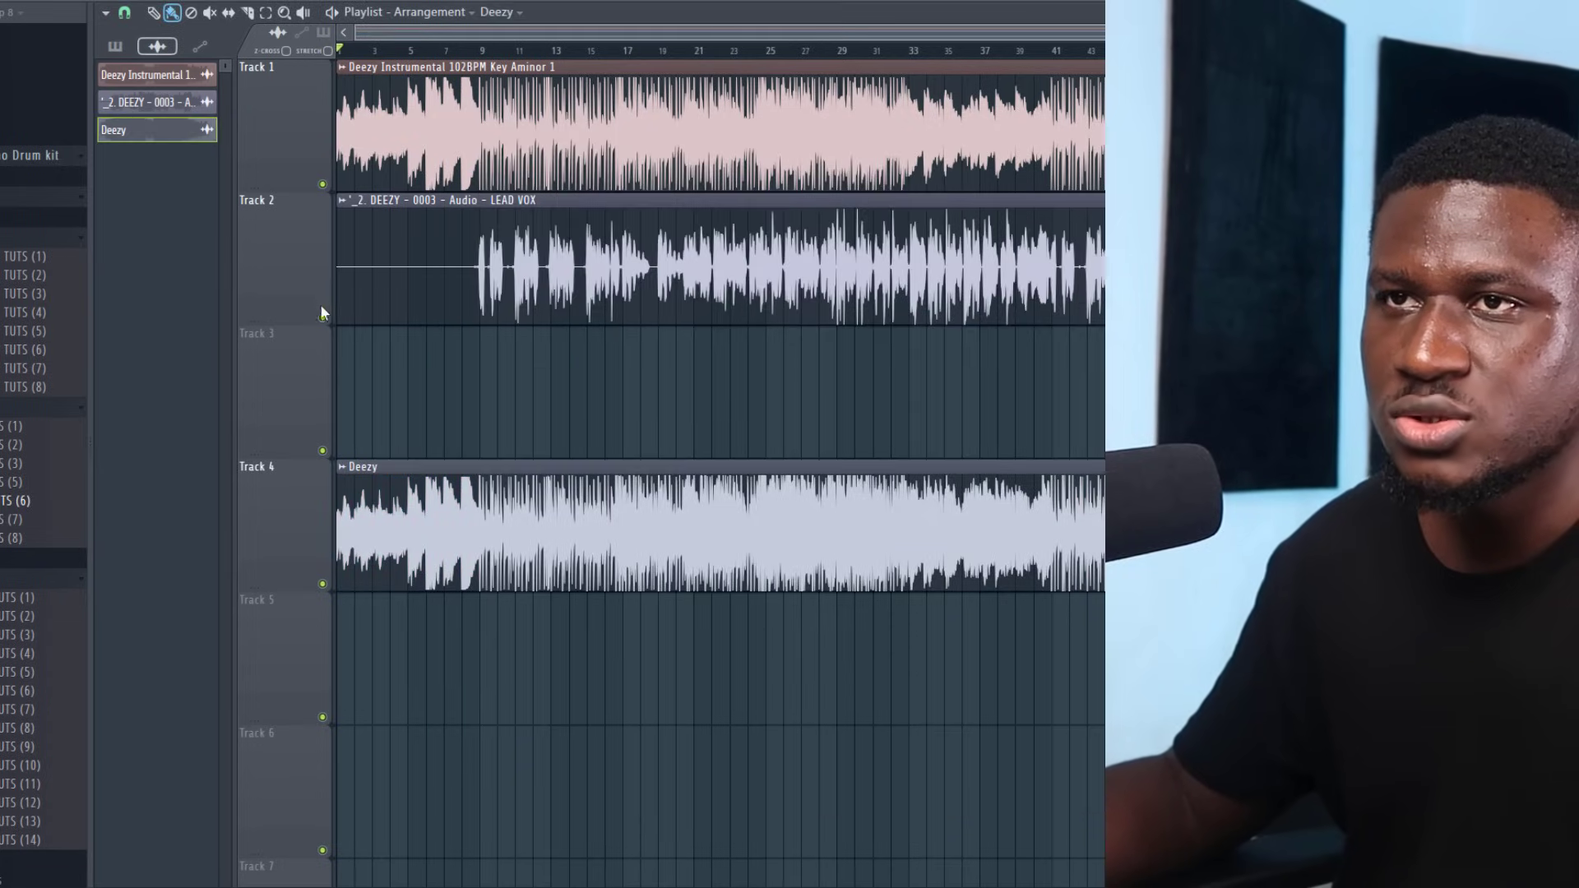
pyautogui.click(322, 317)
pyautogui.click(322, 183)
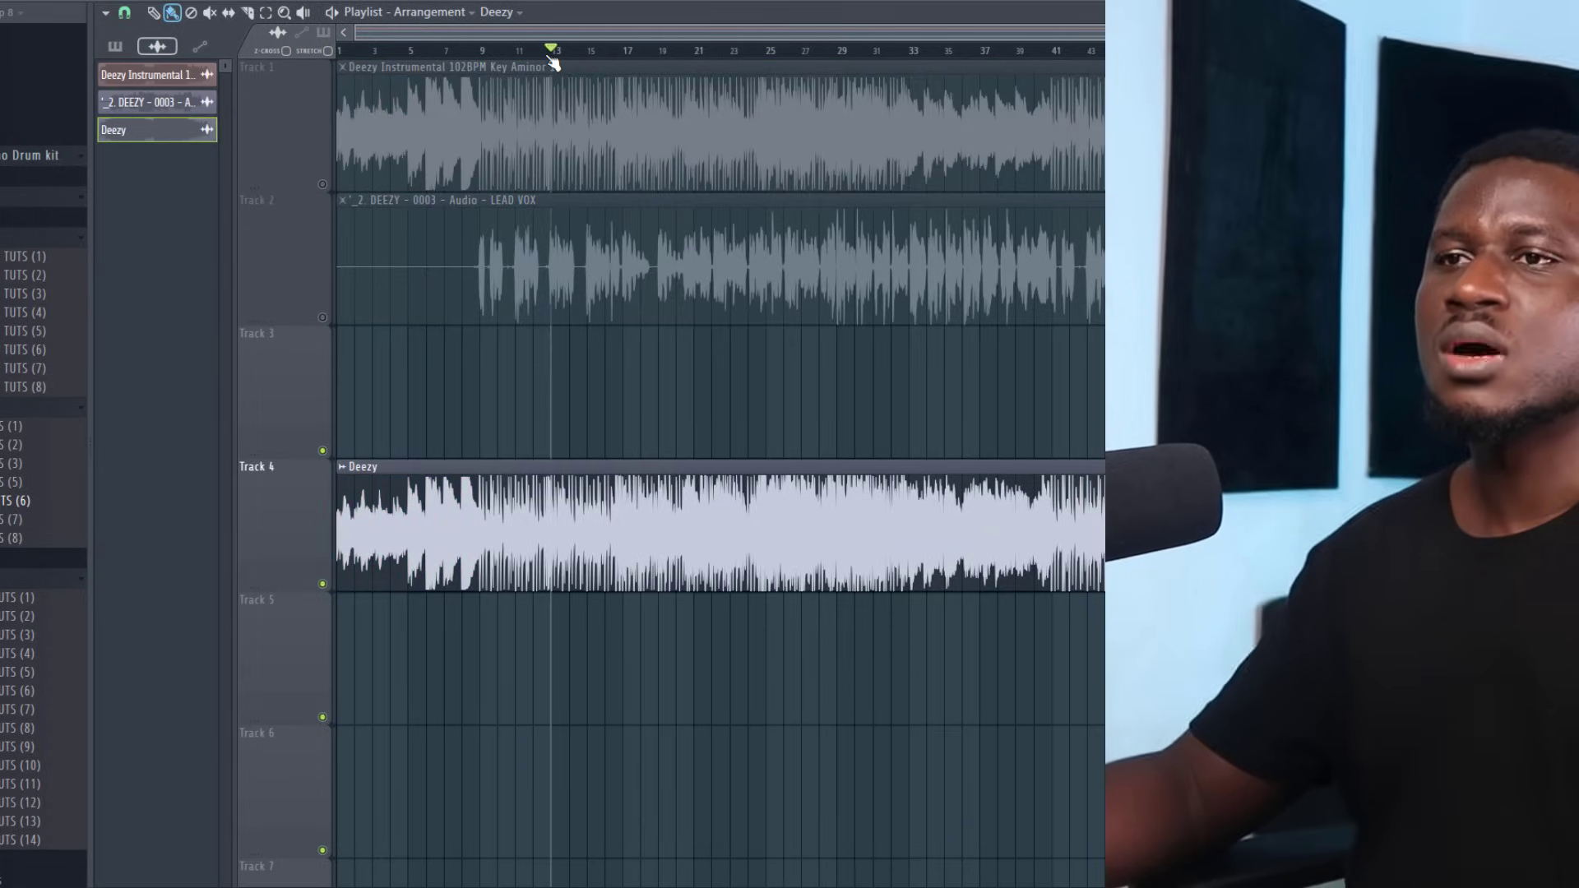
pyautogui.press('space')
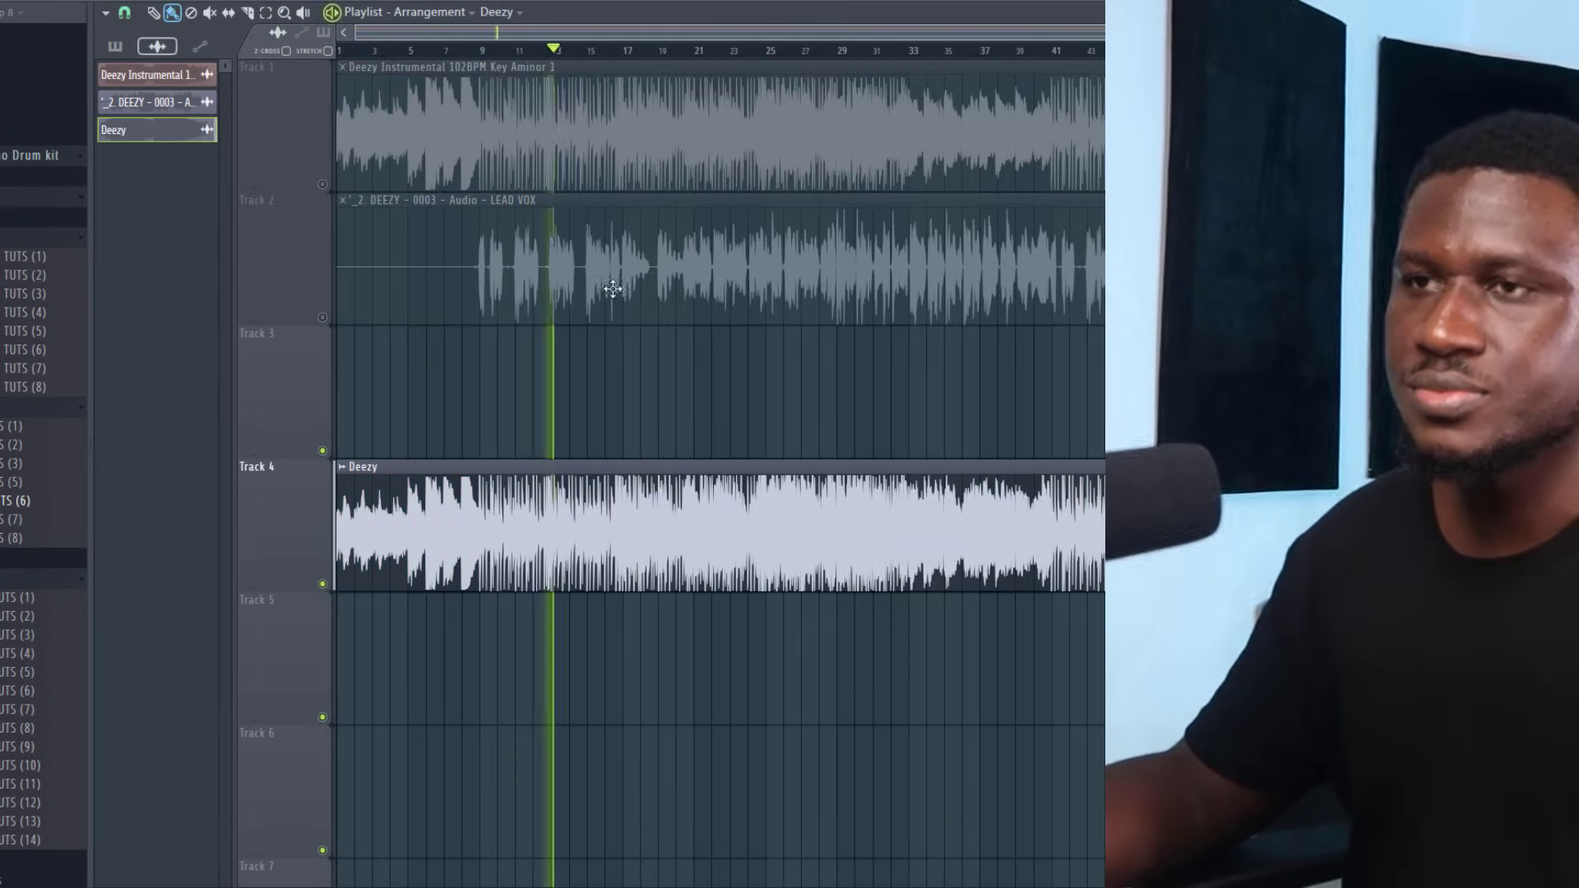
# Route the rendered Deezy audio clip from the Master to mixer track Insert 9
pyautogui.scroll(-2, 546, 345)
pyautogui.doubleClick(464, 499)
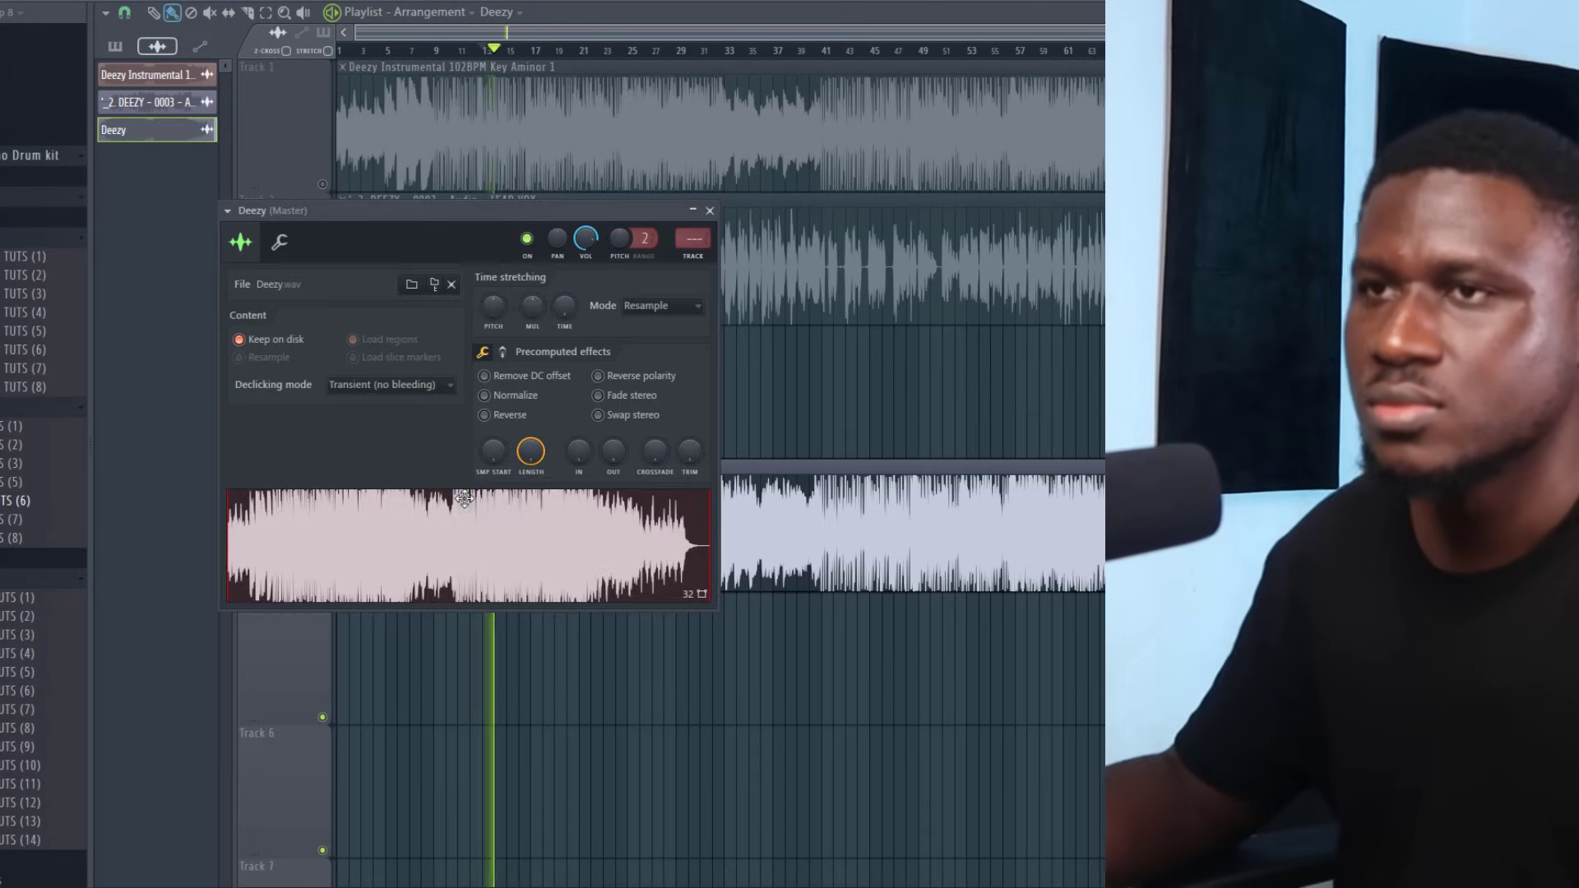
pyautogui.press('F9')
pyautogui.click(387, 238)
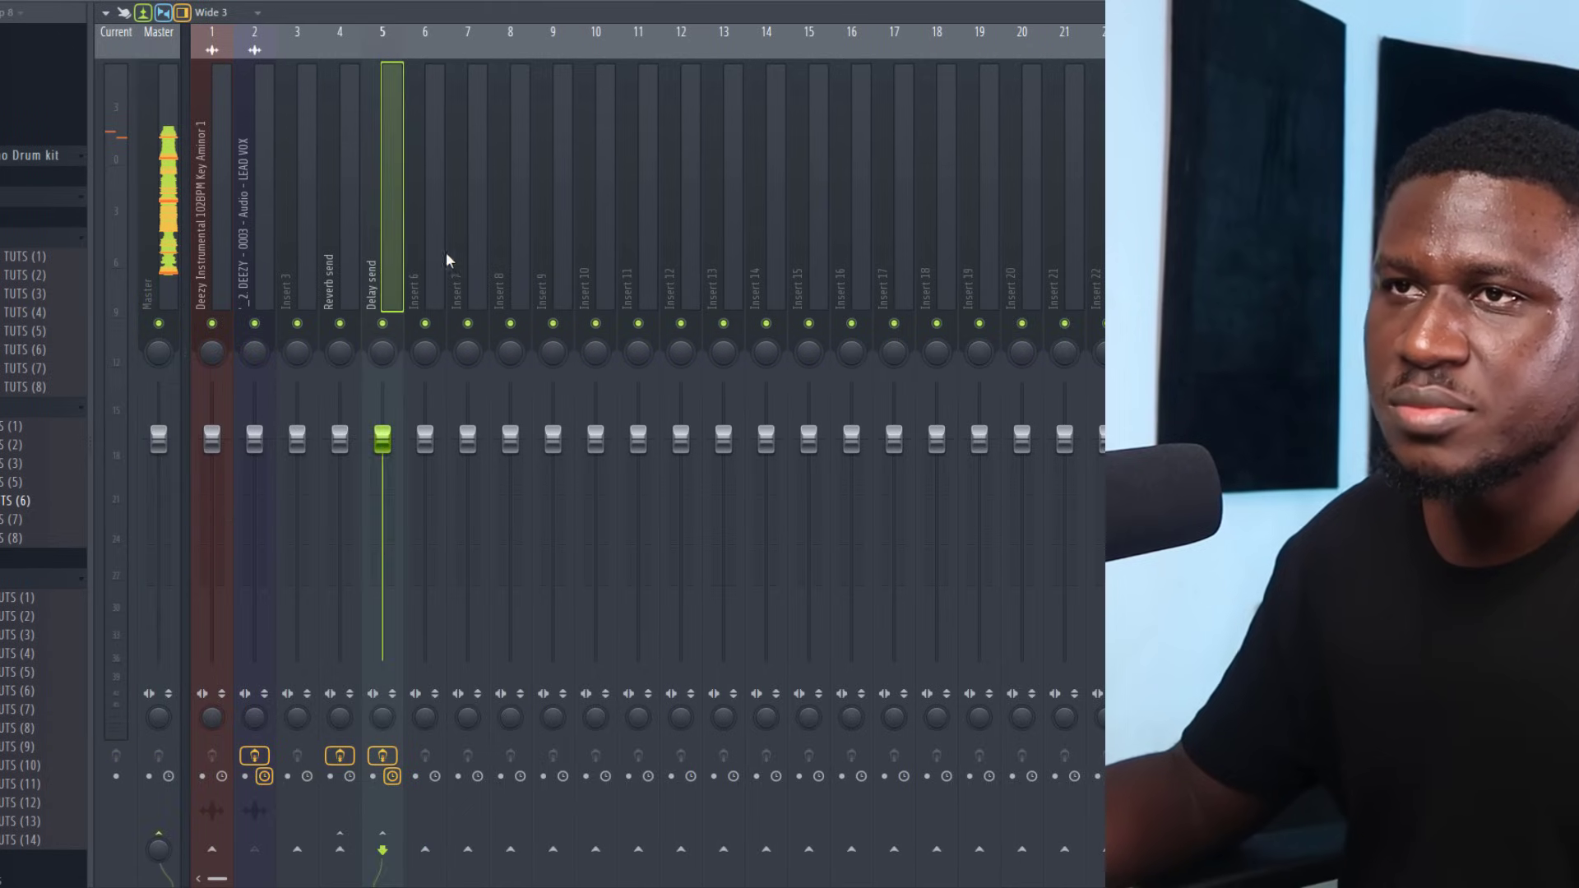
pyautogui.click(524, 263)
pyautogui.click(544, 250)
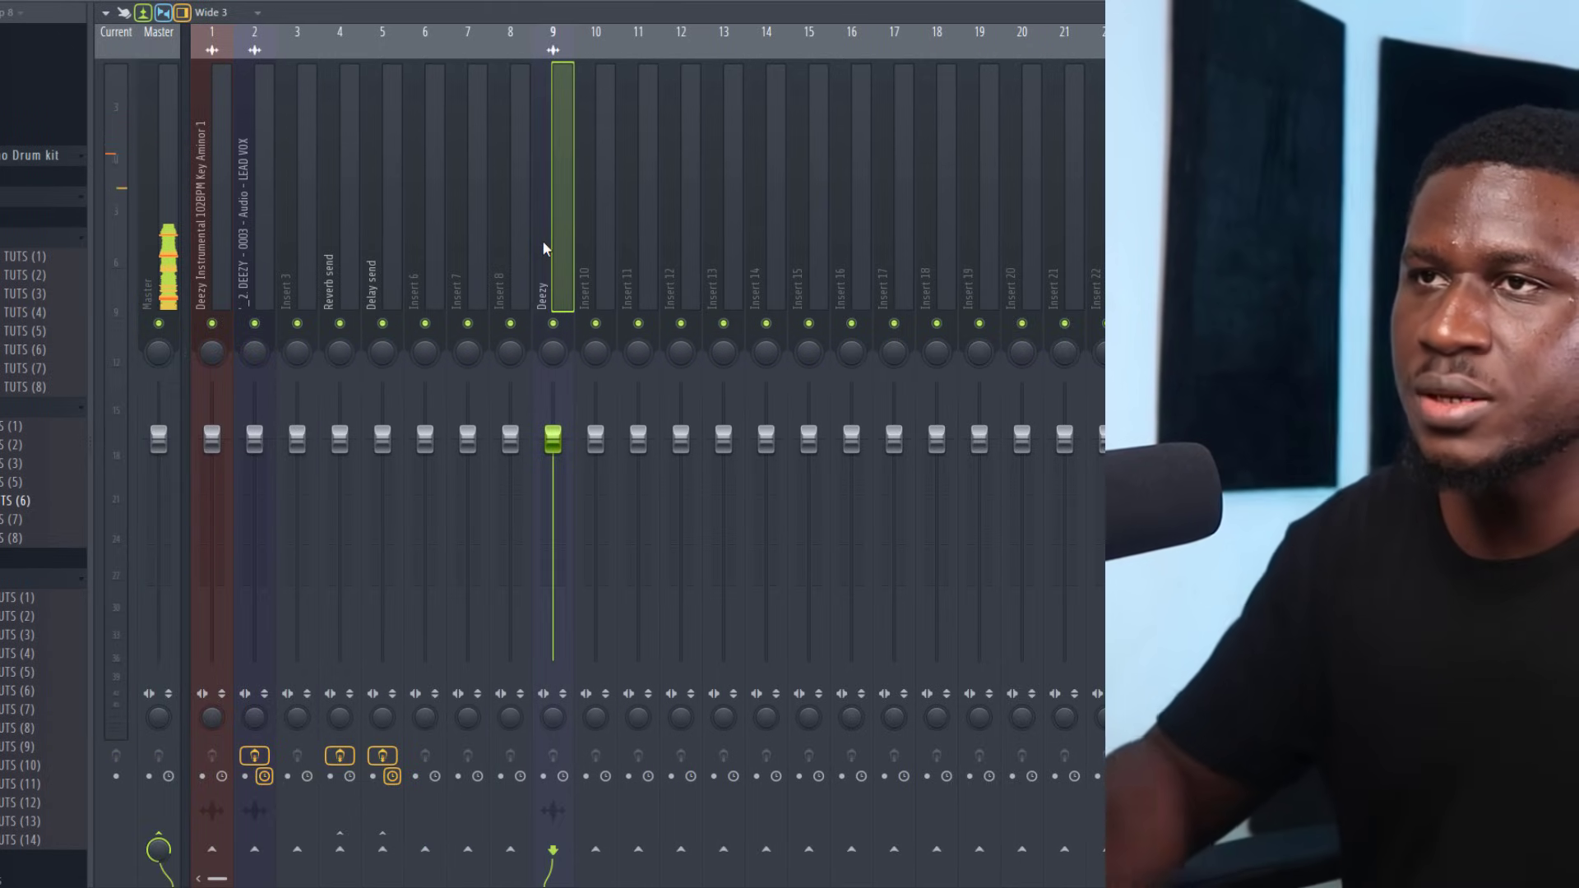
# Rename mixer track Insert 9 as "Deezy mastering session"
pyautogui.rightClick(543, 153)
pyautogui.click(621, 50)
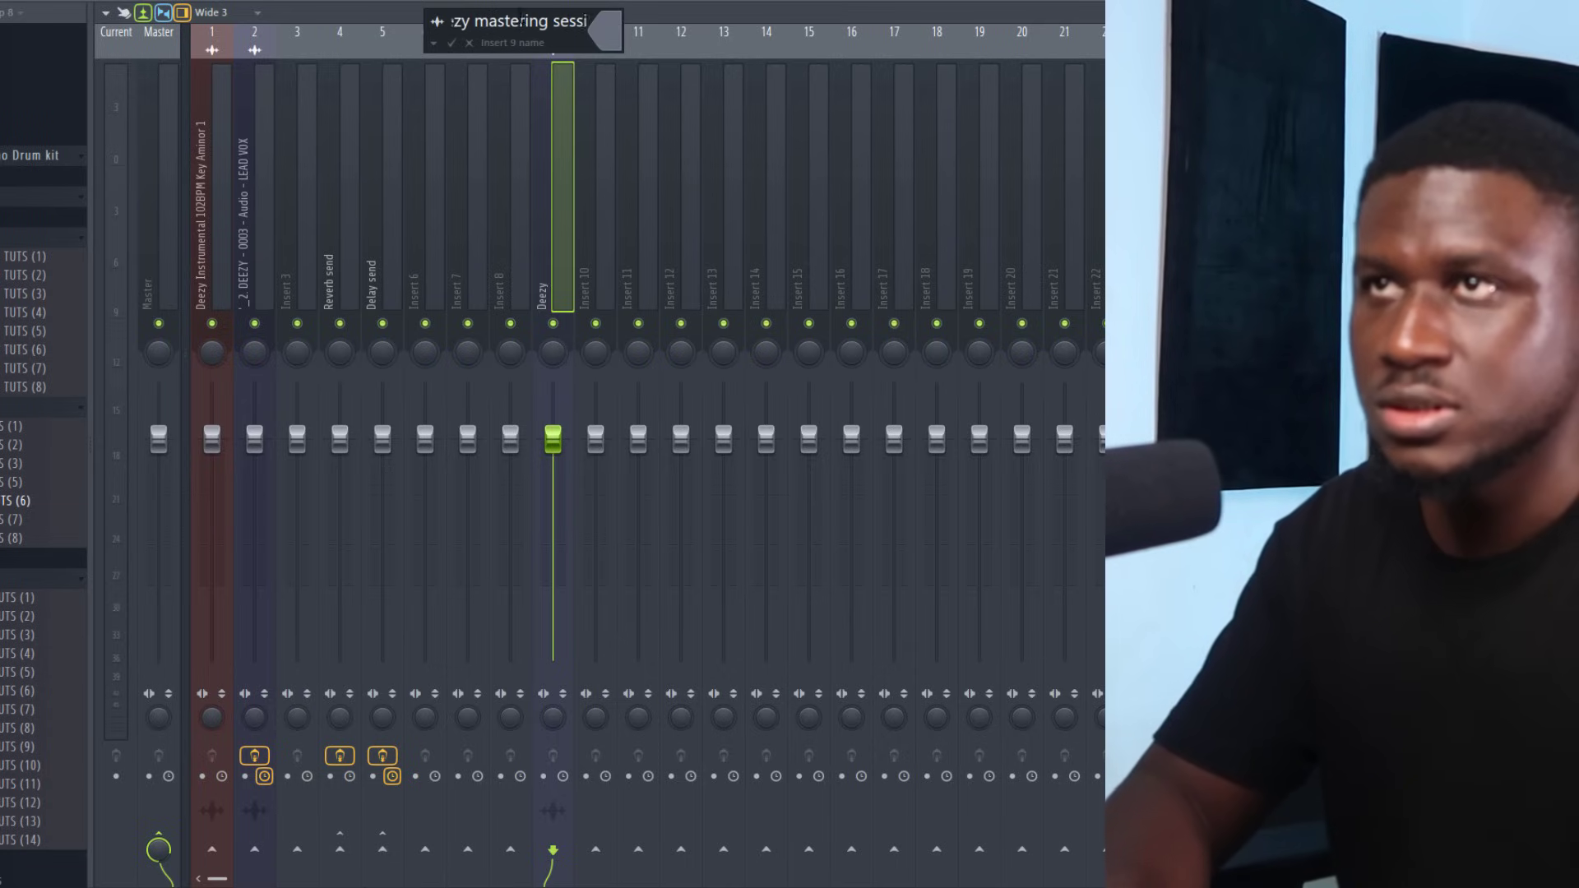
pyautogui.press('Return')
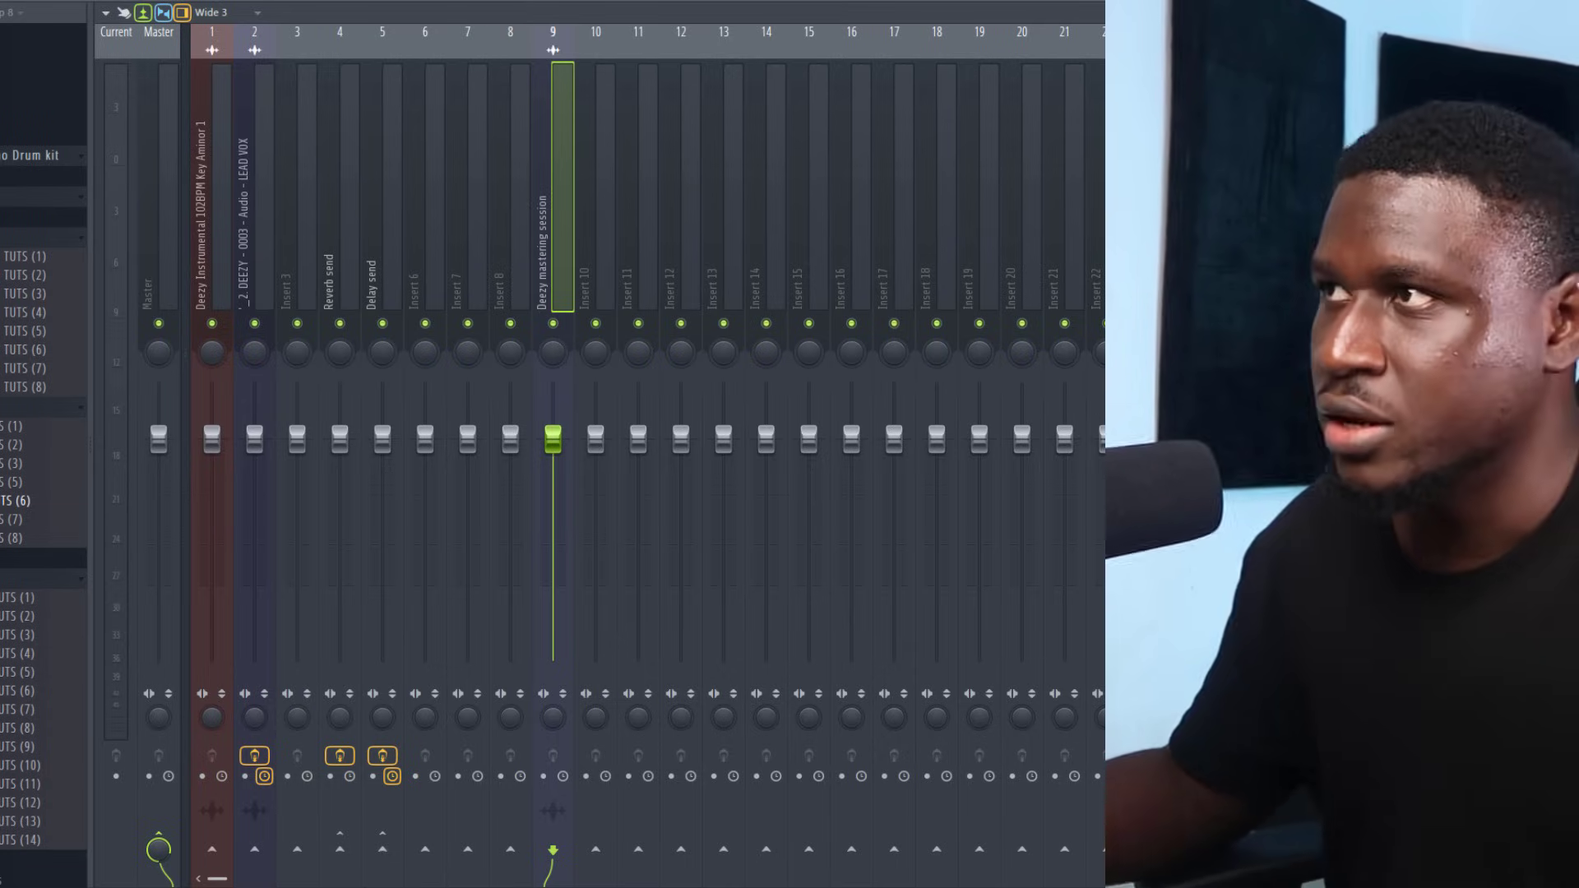
# Add Youlean Loudness Meter 2 to effect slot 10 of the Deezy mastering session track and move its window clear
pyautogui.click(1151, 107)
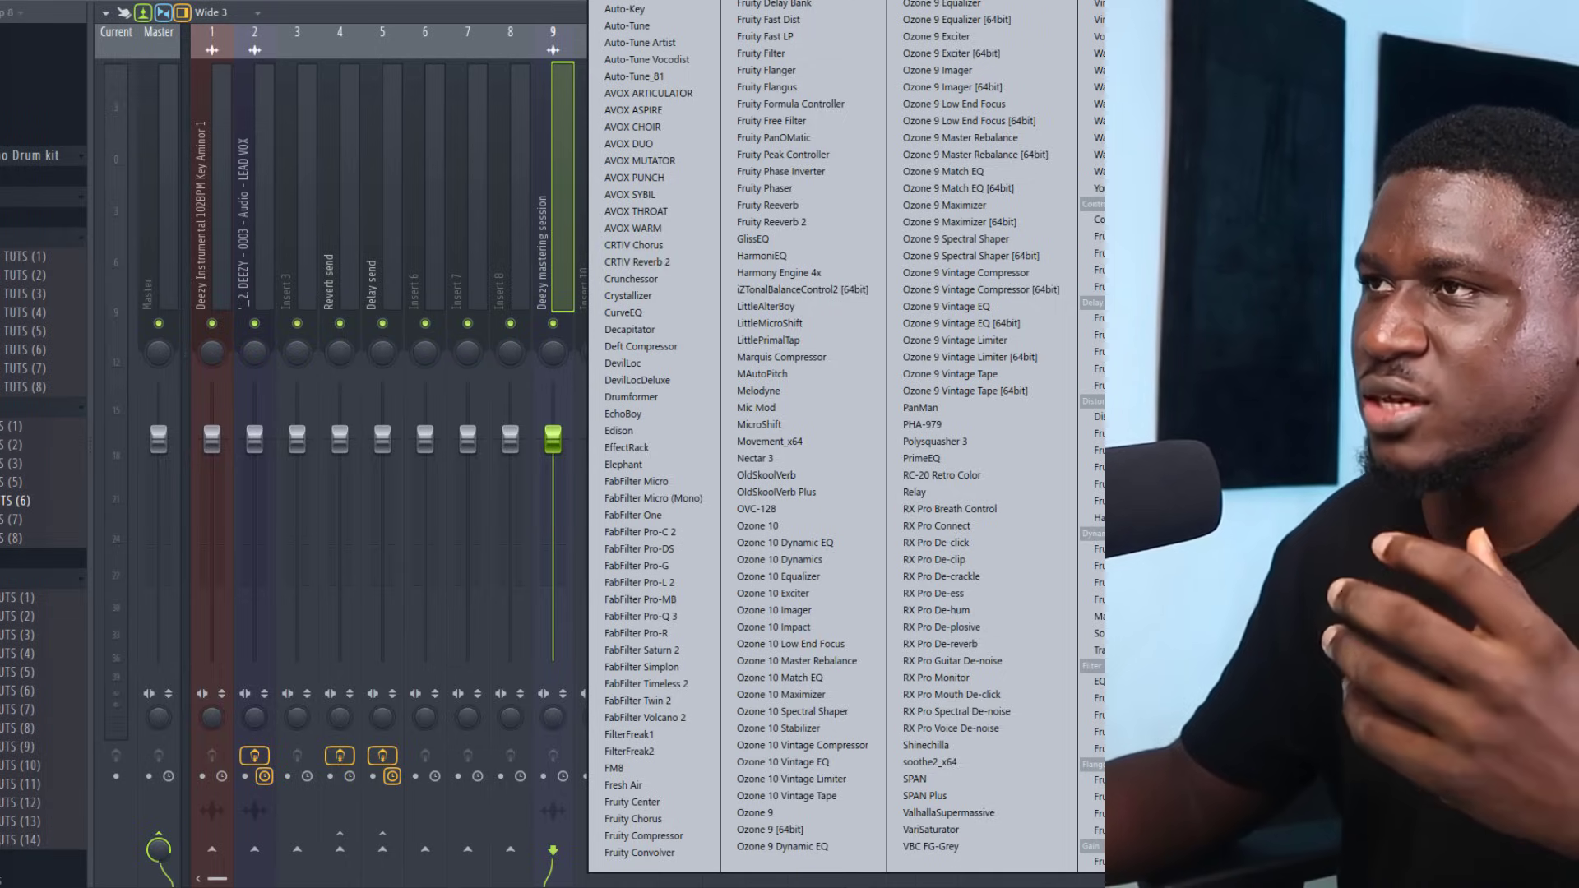
pyautogui.click(1099, 188)
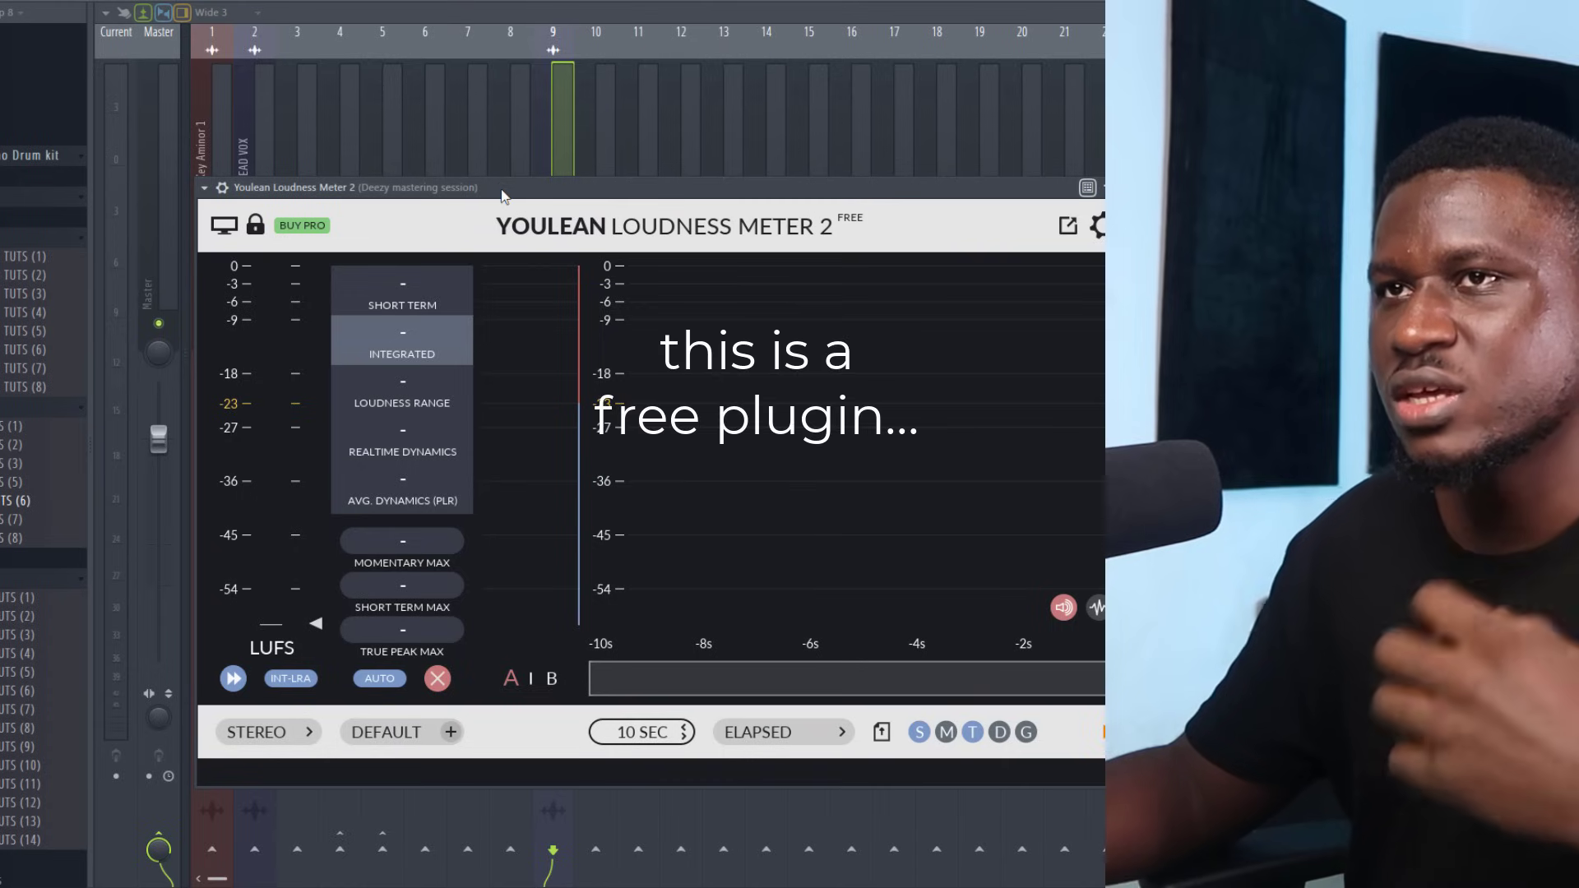
pyautogui.moveTo(504, 194); pyautogui.dragTo(704, 105)
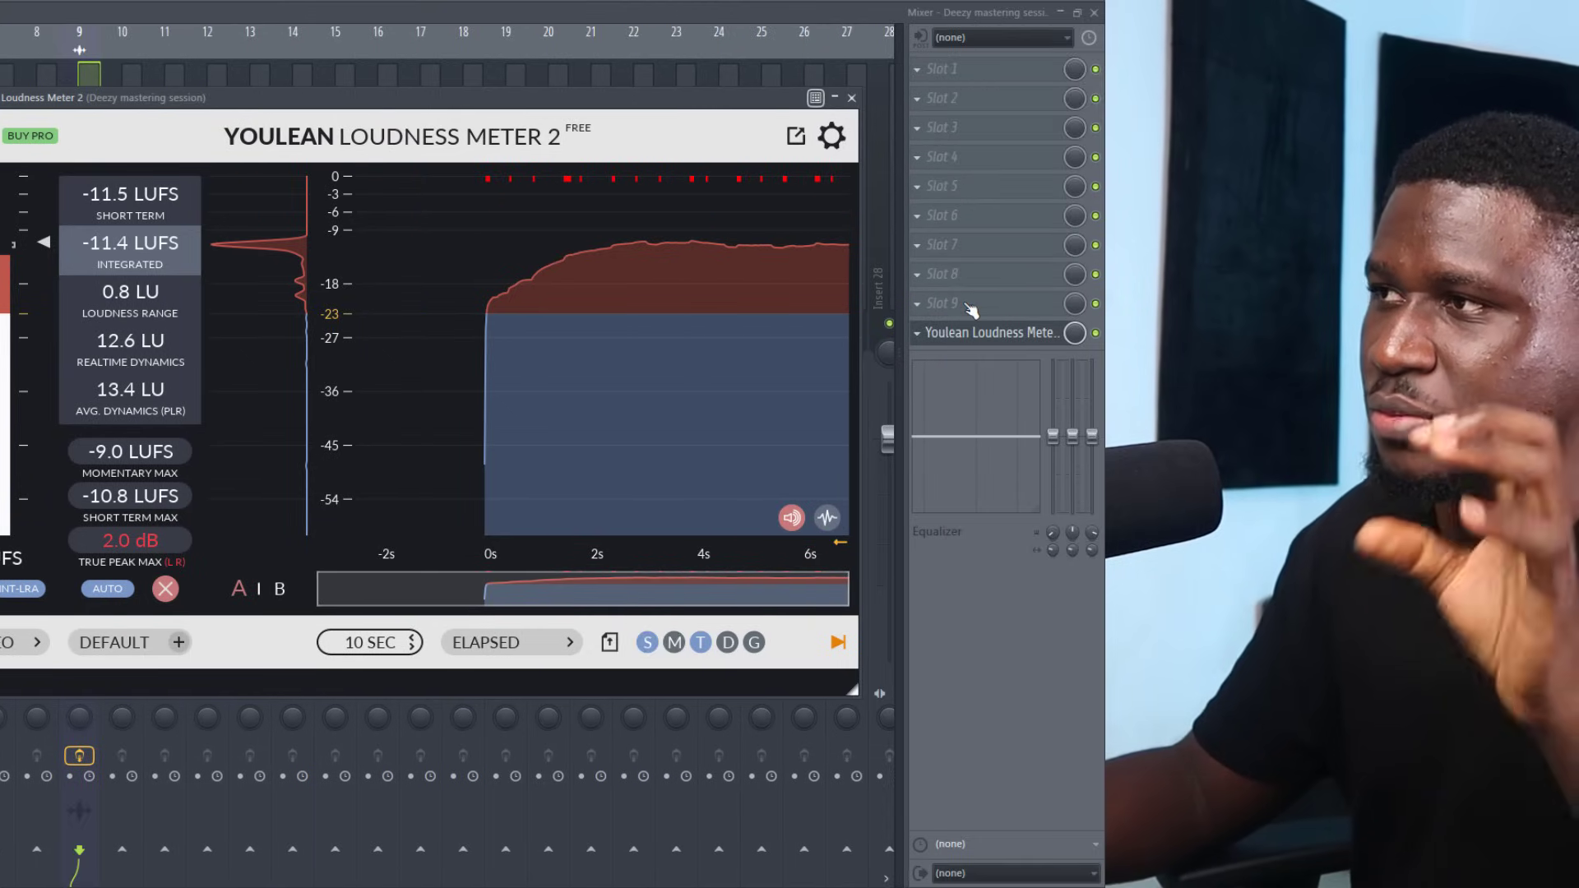
# Move the Youlean Loudness Meter up the effect chain and back down to slot 10
pyautogui.scroll(4, 972, 335)
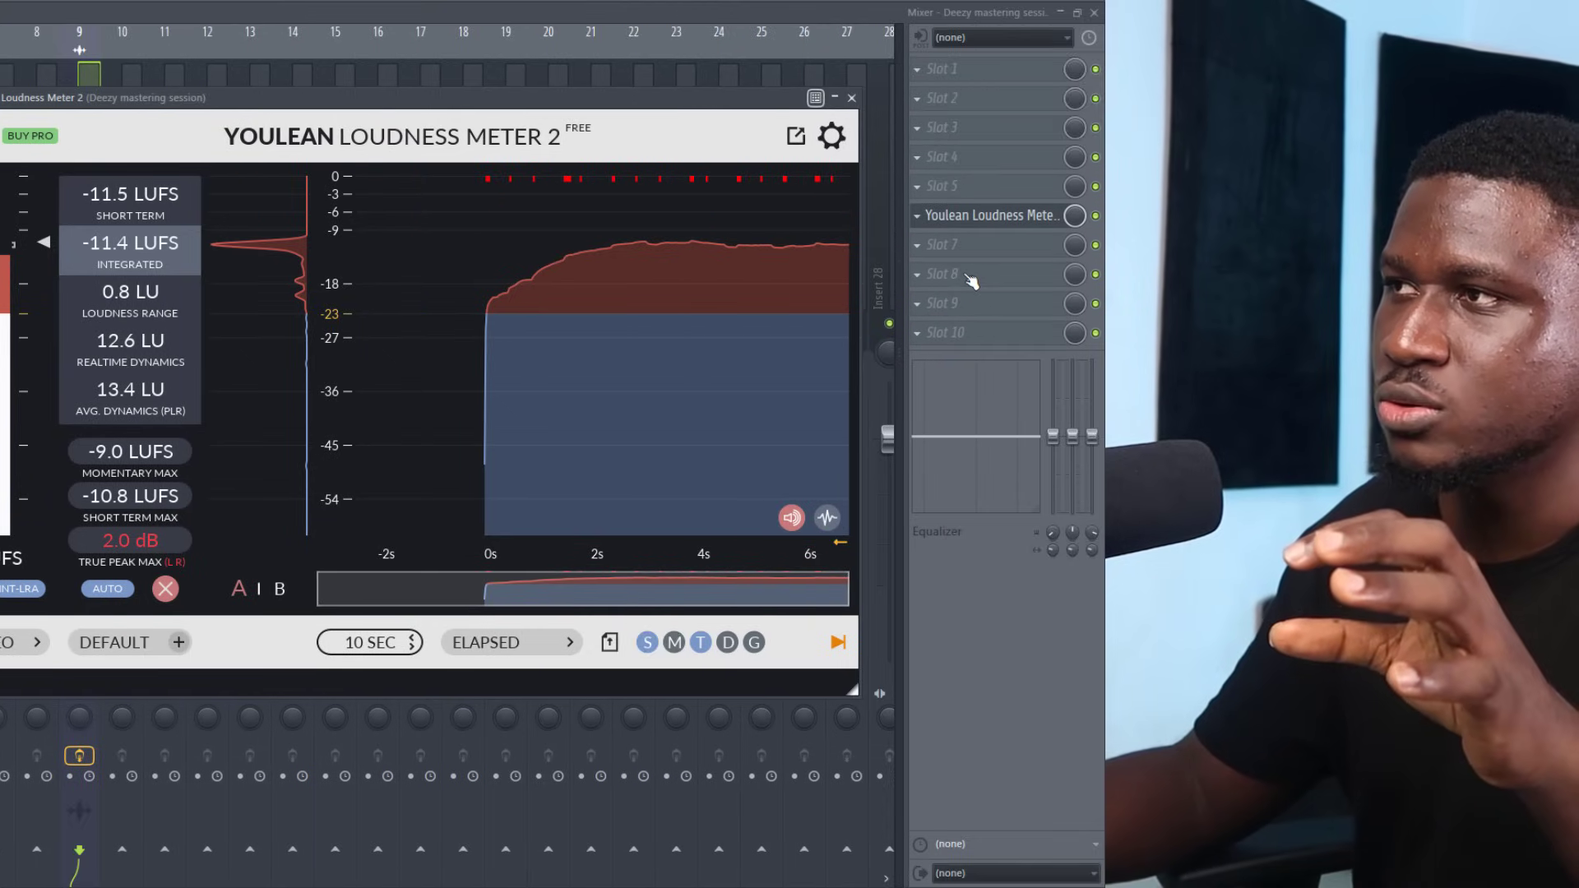
pyautogui.scroll(-3, 971, 282)
pyautogui.click(918, 305)
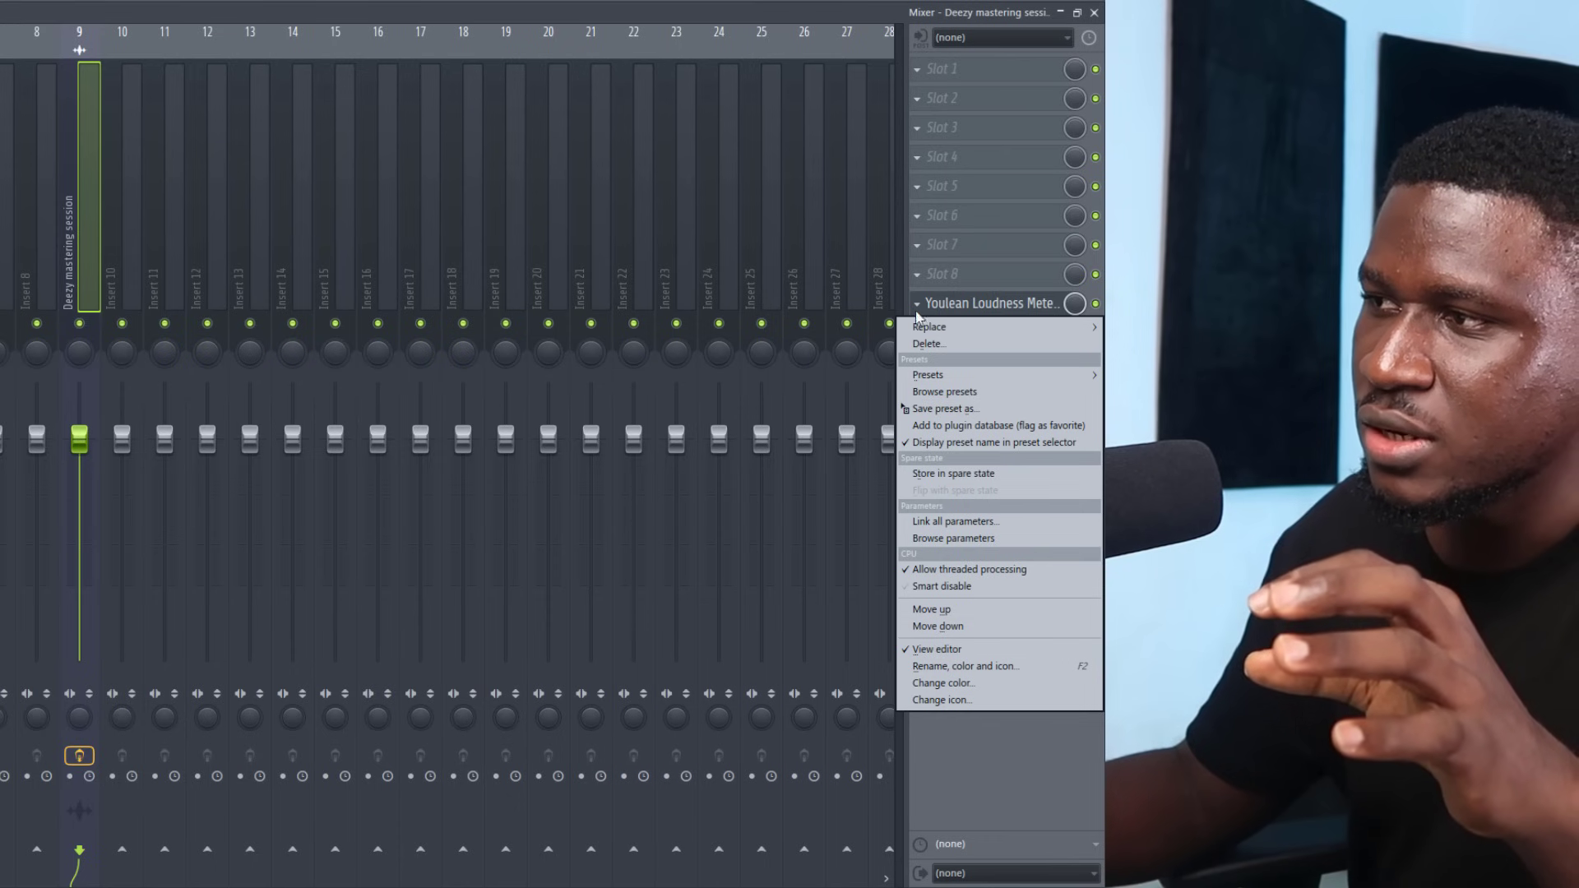
pyautogui.moveTo(919, 327)
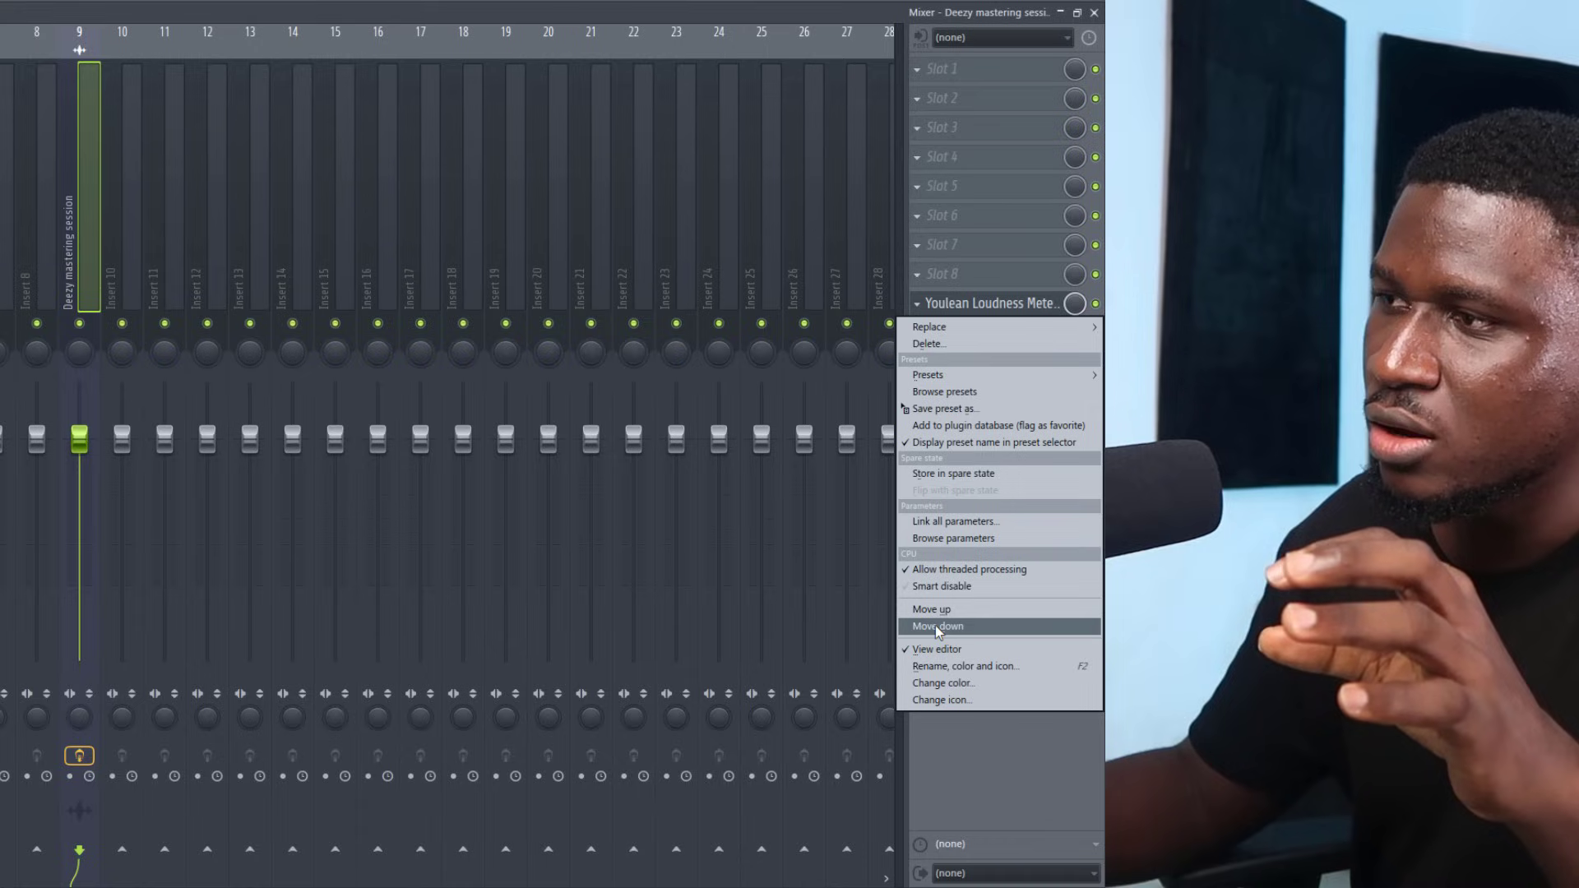
pyautogui.click(935, 625)
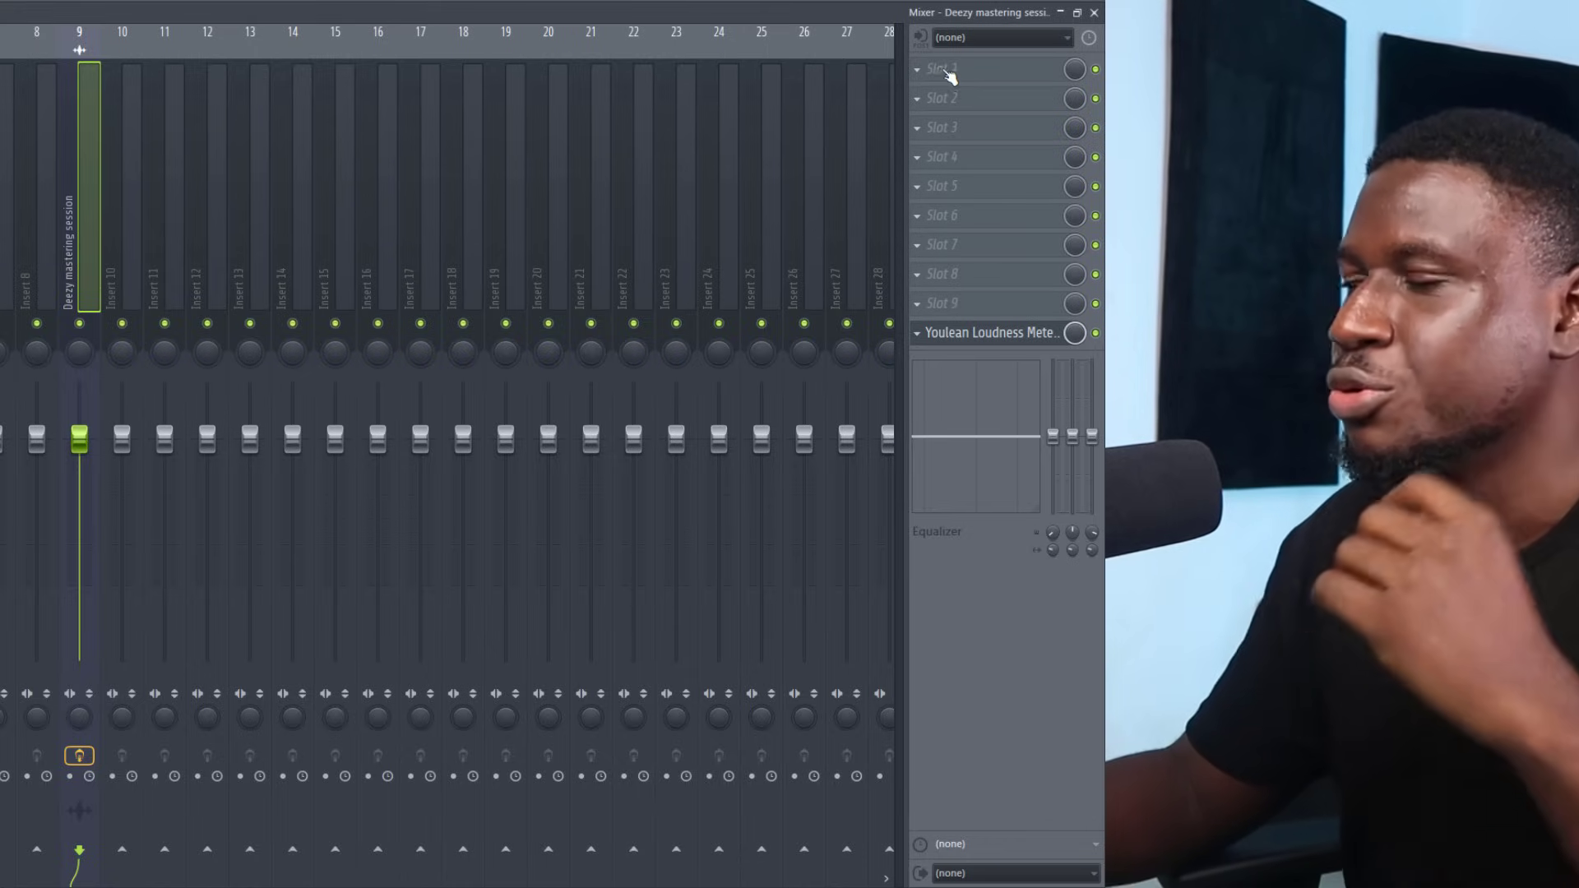
# Insert Fruity Limiter in effect slot 1 of the Deezy mastering session track and play the song through it
pyautogui.click(946, 70)
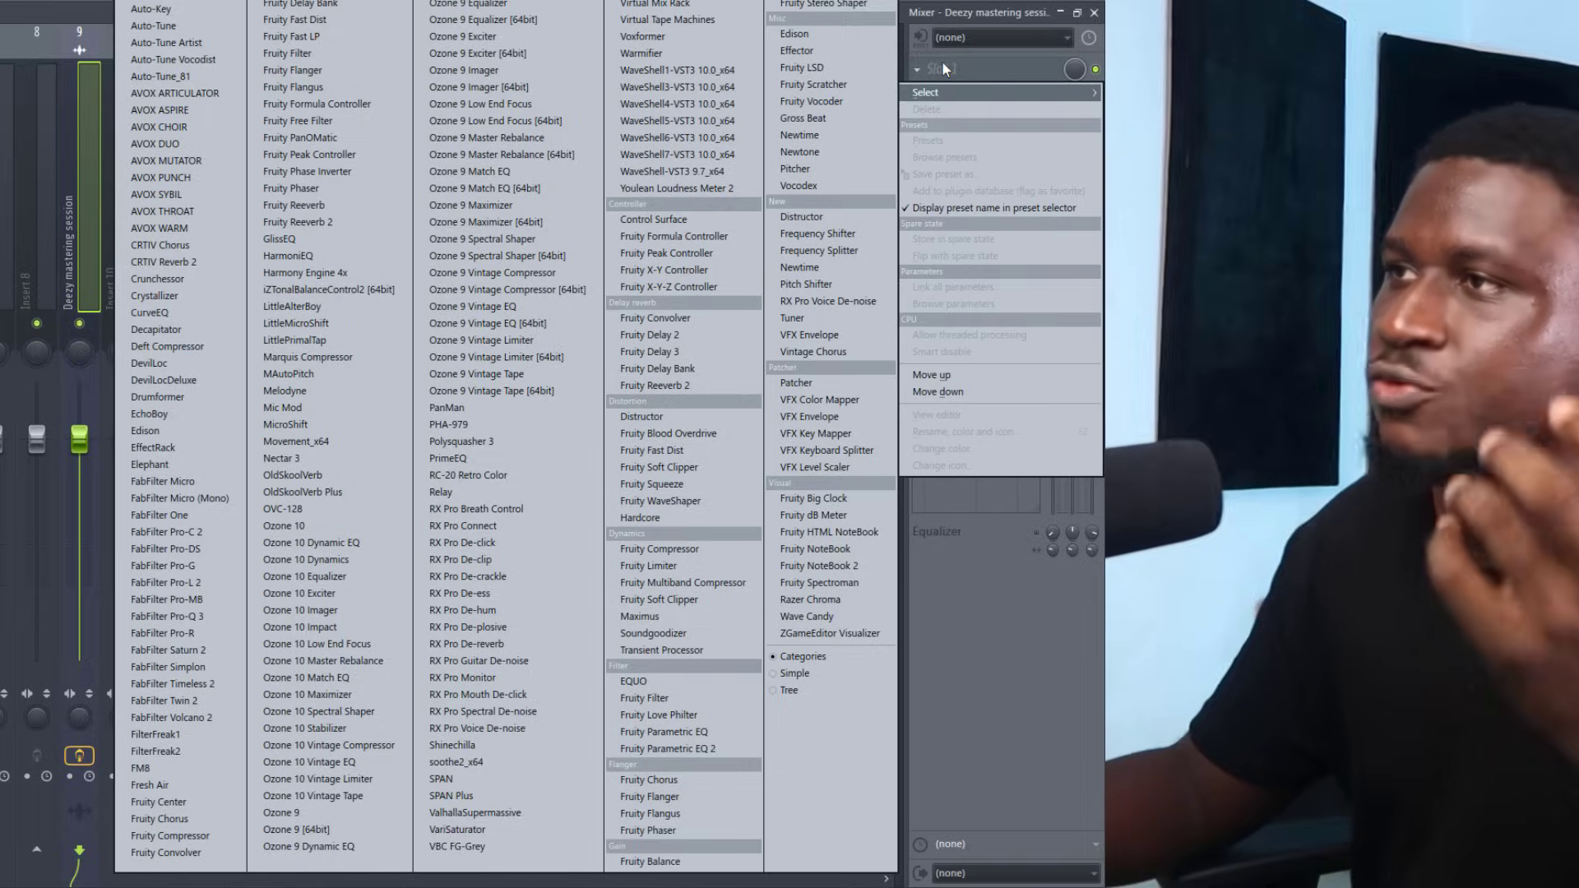
pyautogui.click(646, 567)
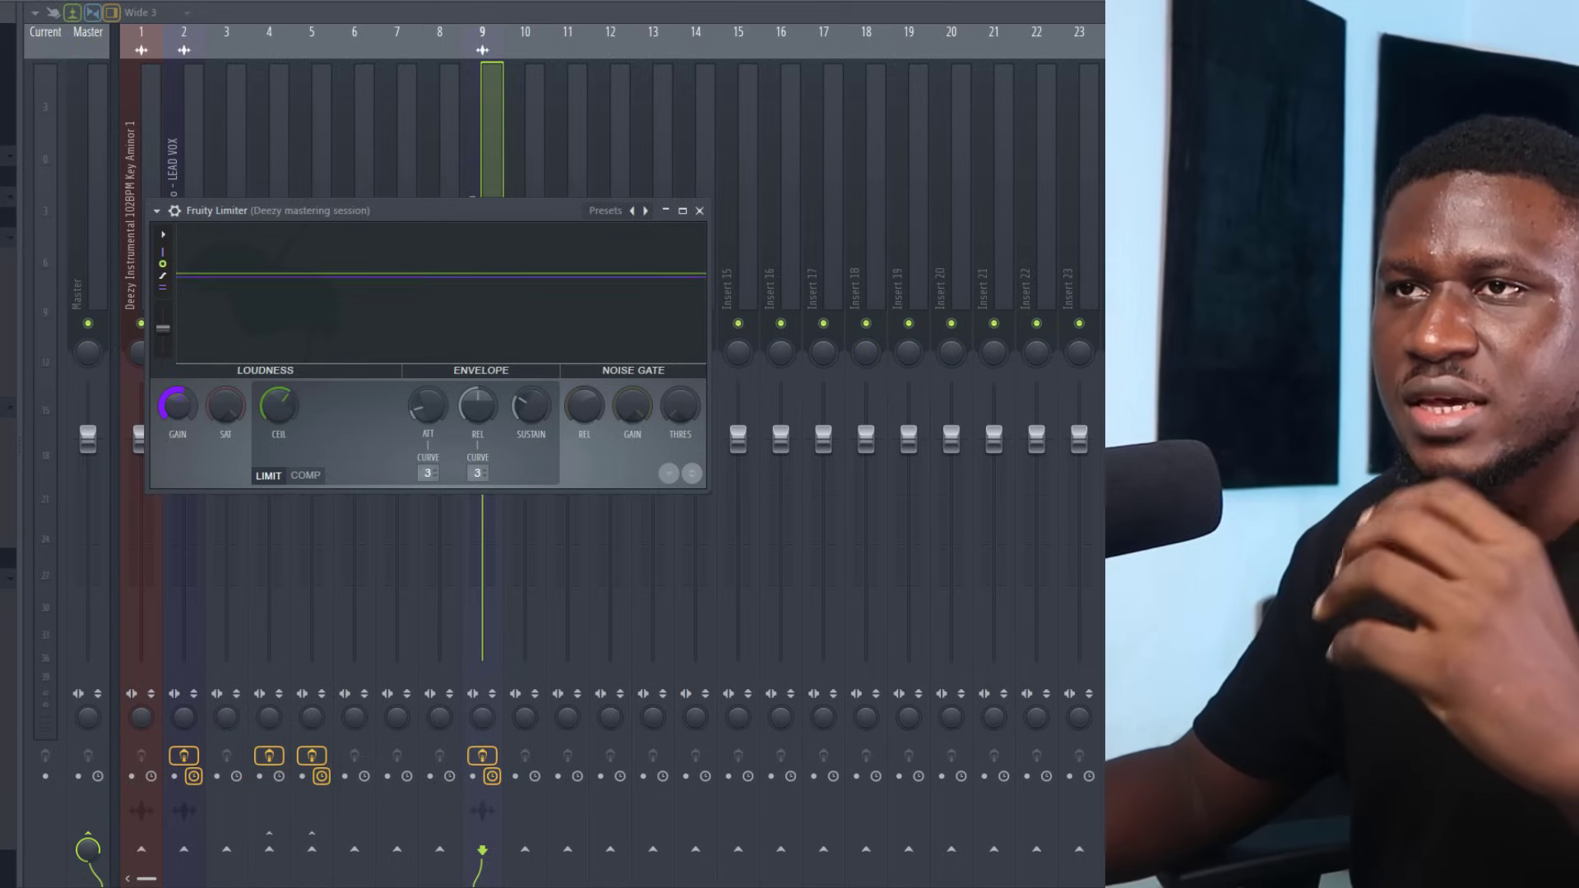
pyautogui.press('space')
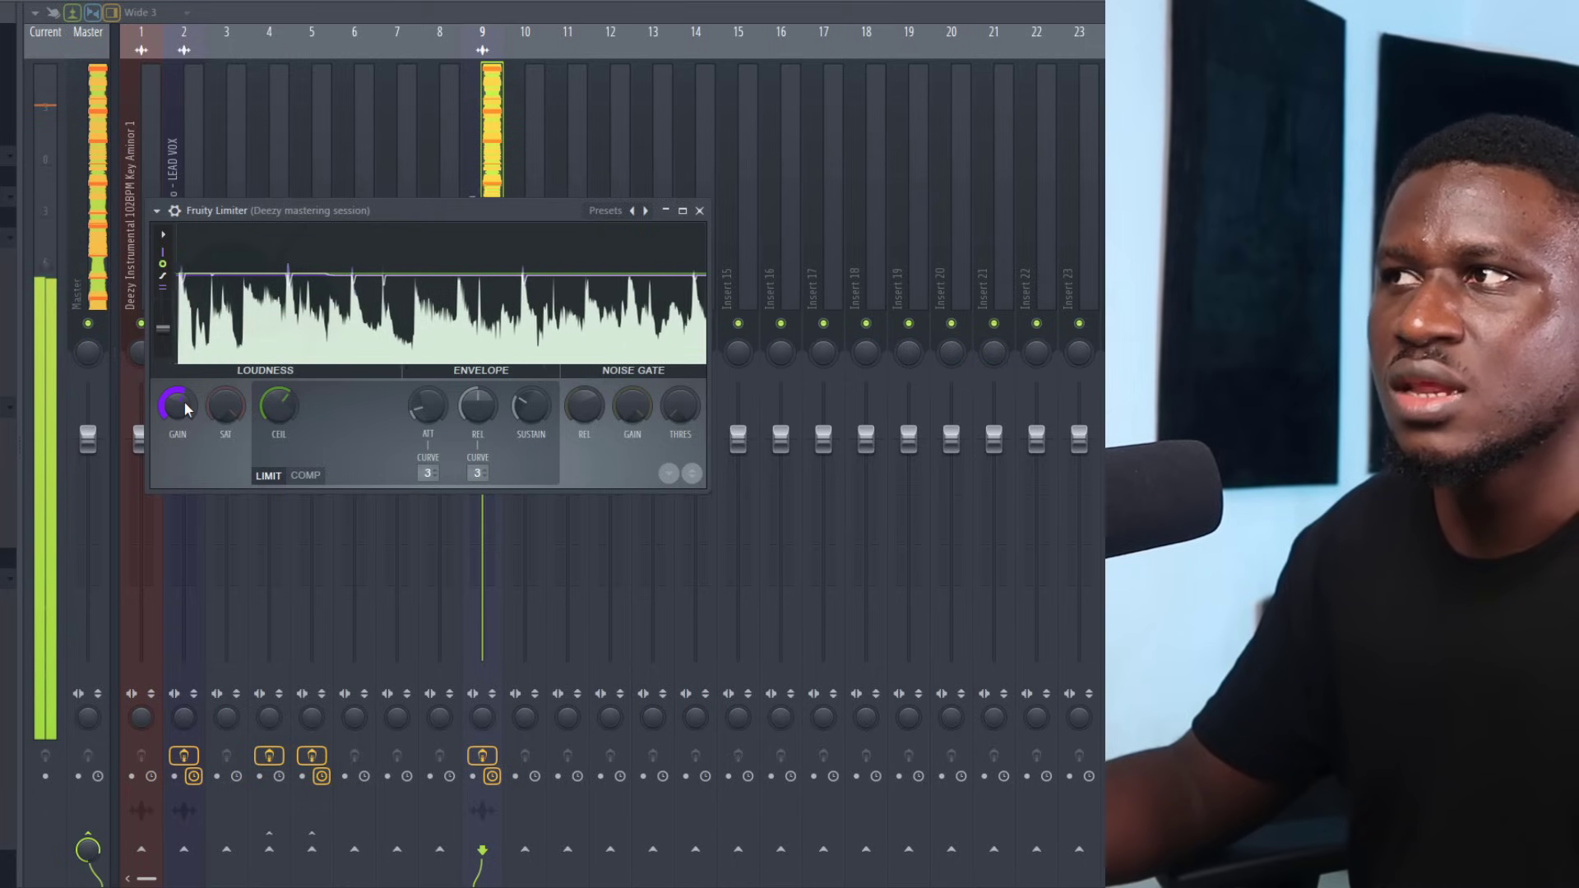
pyautogui.press('space')
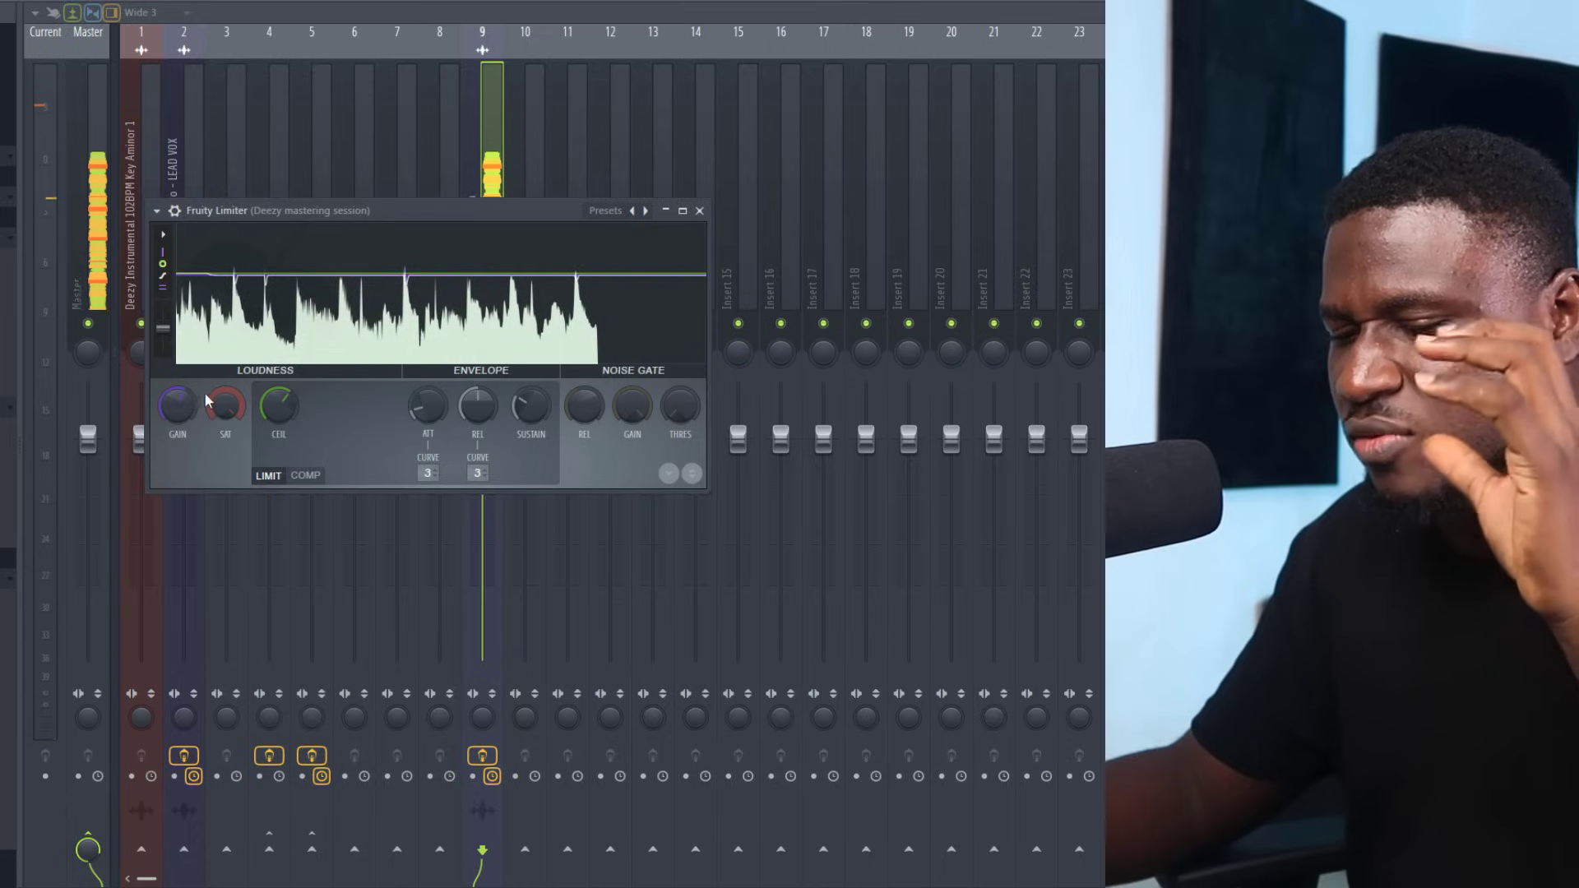
pyautogui.press('space')
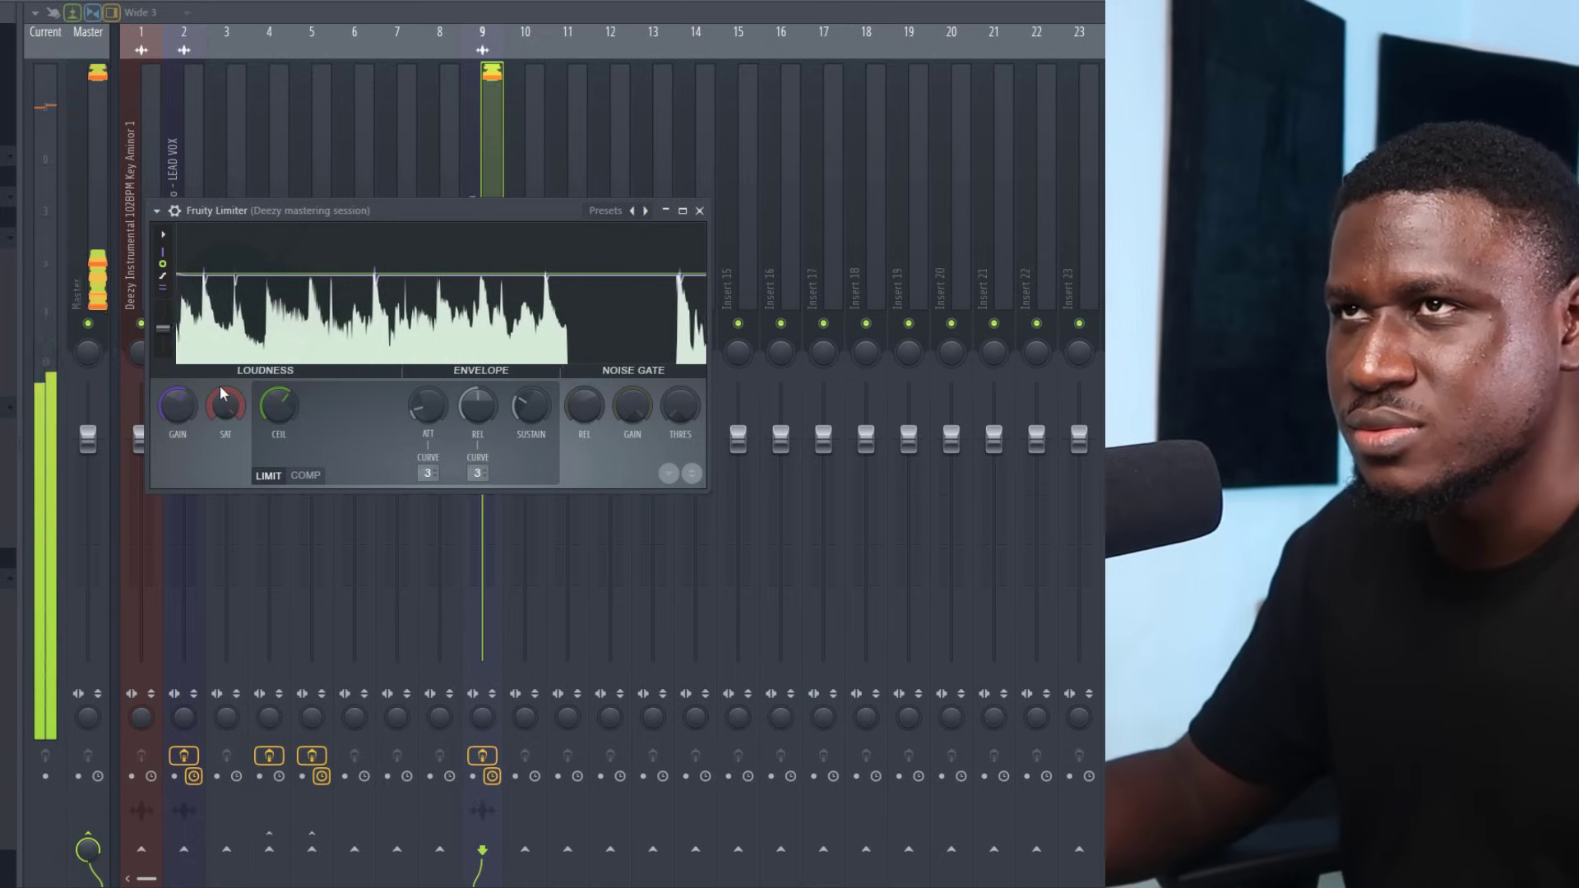
# Compare the master with Fruity Limiter bypassed and re-enabled using its wrapper's on switch
pyautogui.click(178, 215)
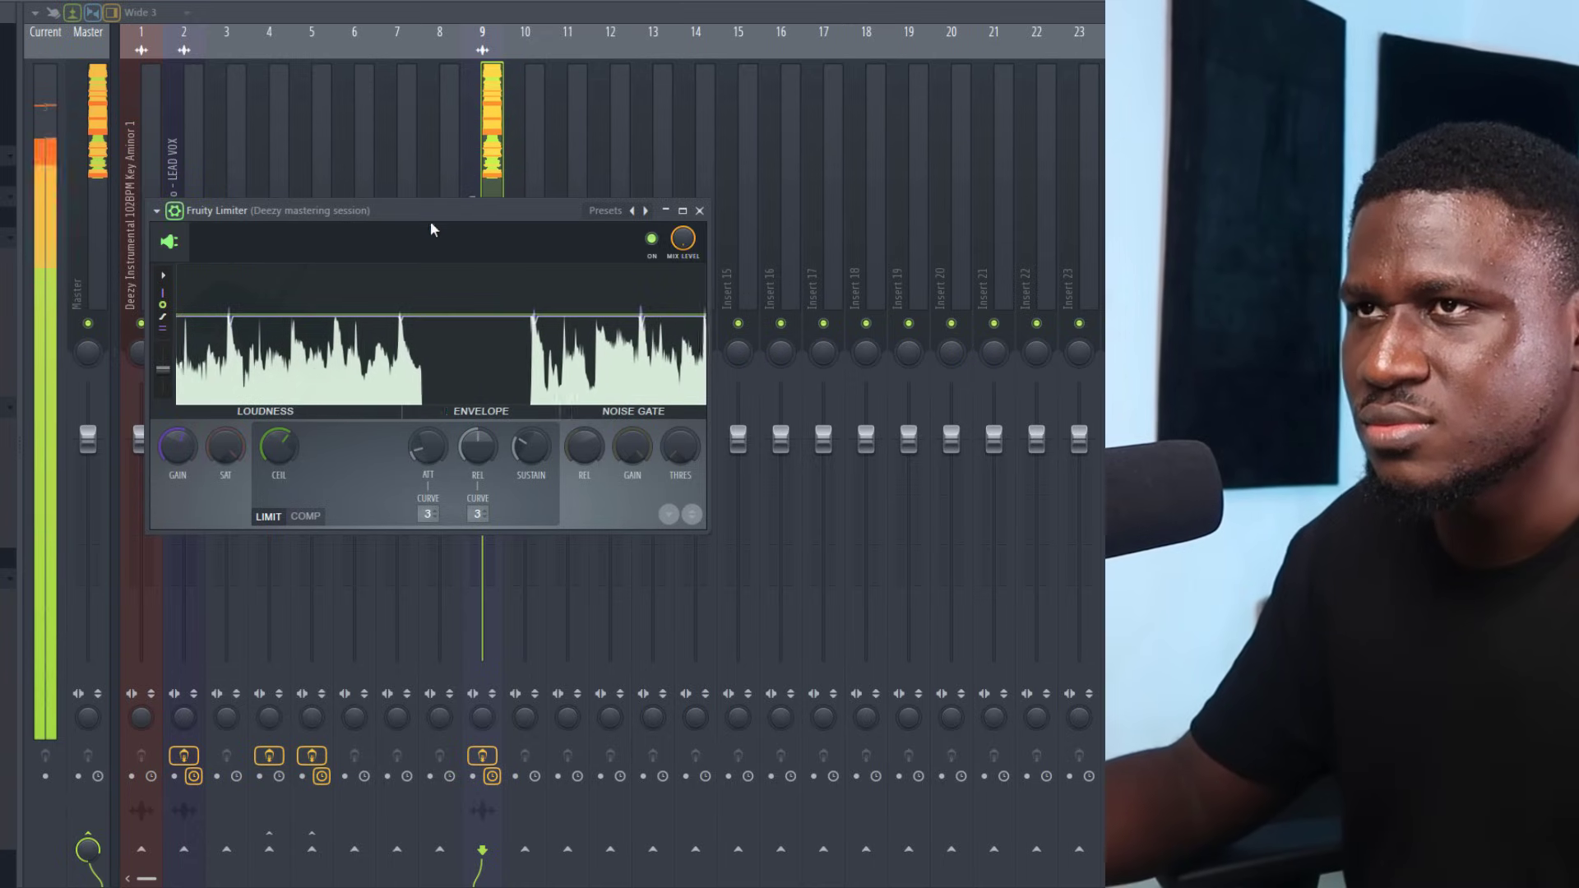
pyautogui.click(653, 239)
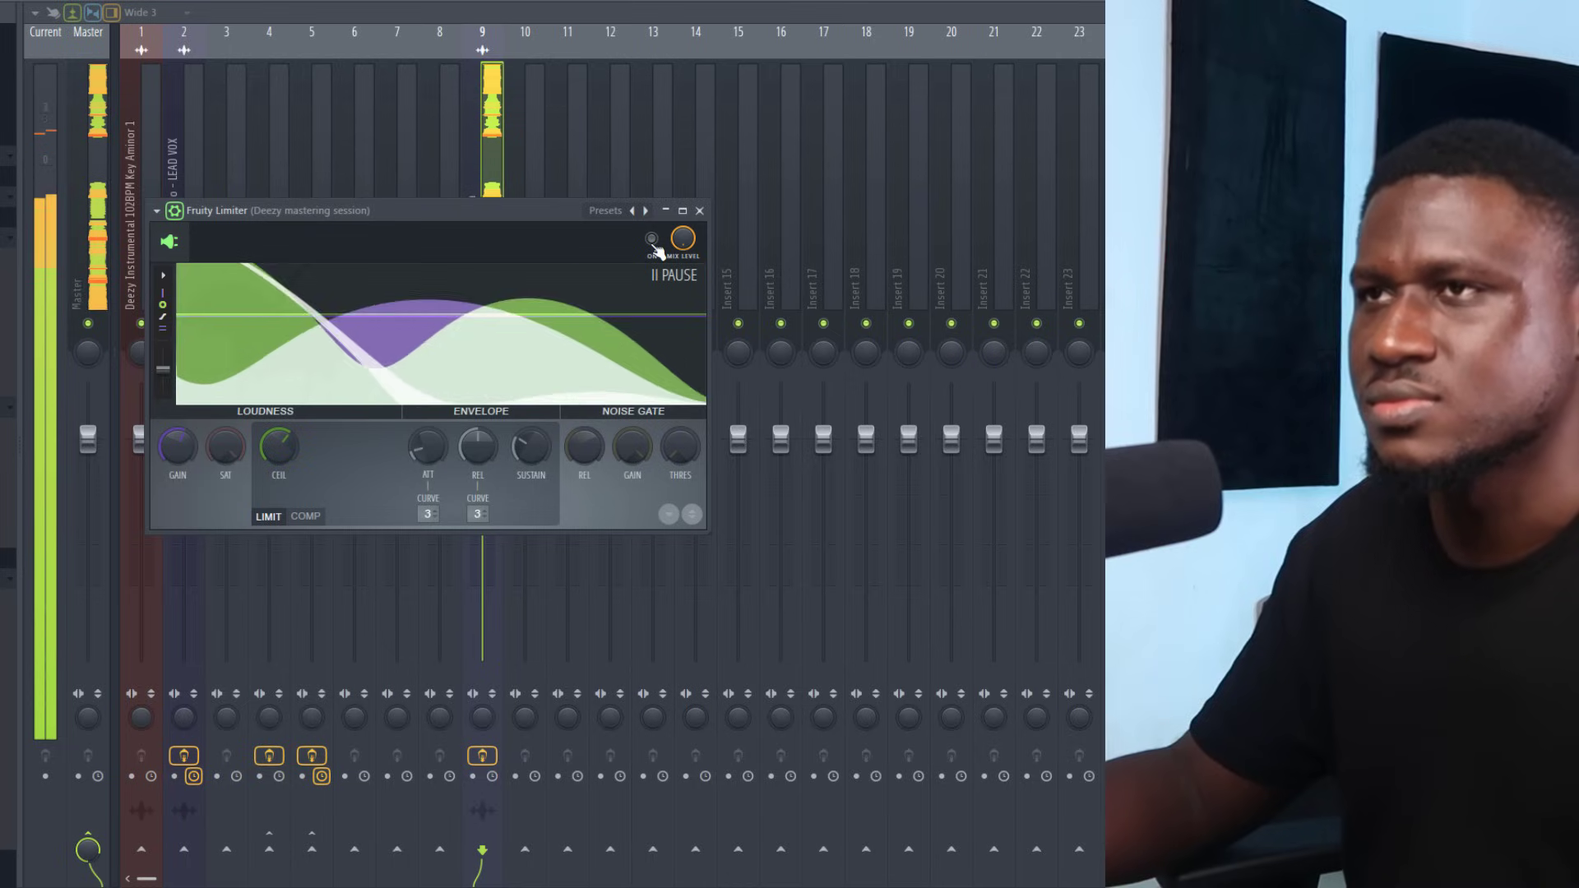
pyautogui.click(652, 240)
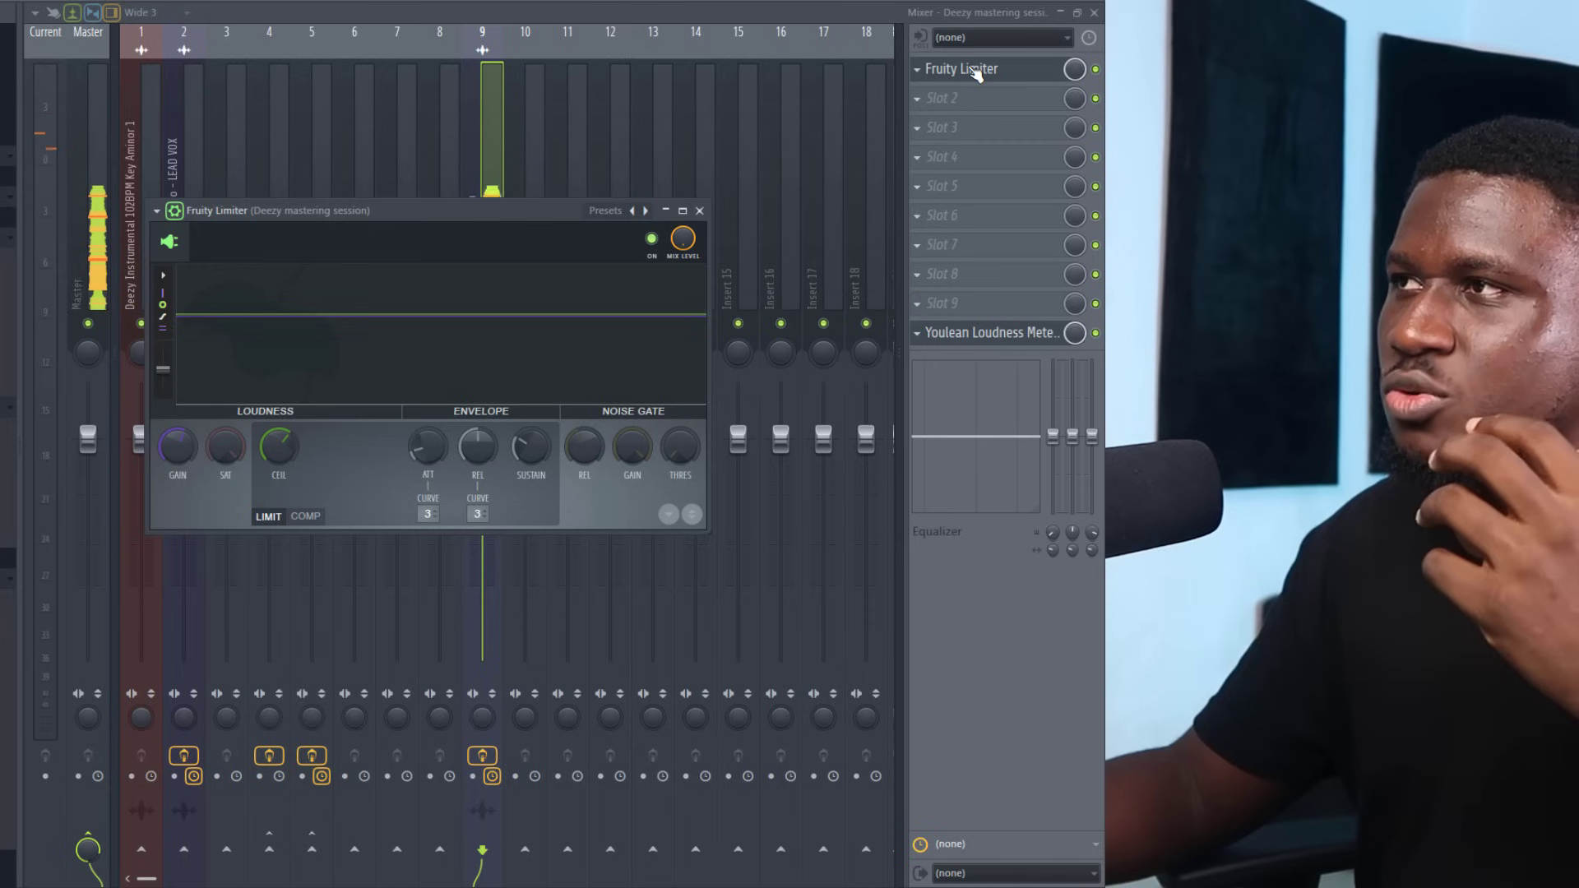
# Move Fruity Limiter down to slot 2 and insert Fruity parametric EQ 2 in slot 1
pyautogui.moveTo(975, 72); pyautogui.dragTo(958, 82)
pyautogui.click(958, 80)
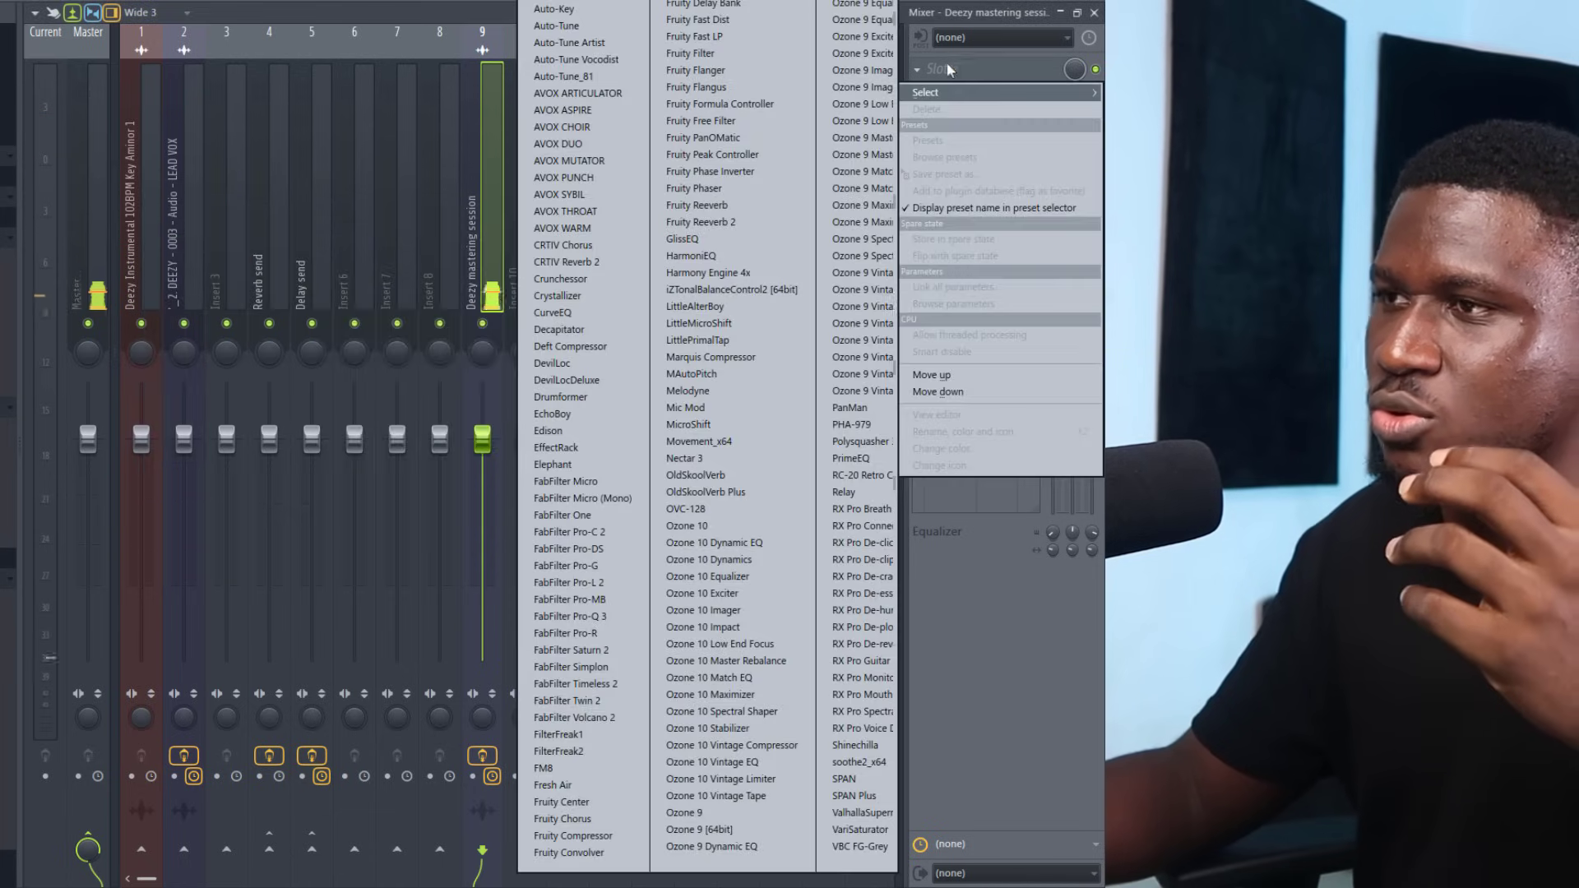
pyautogui.click(724, 493)
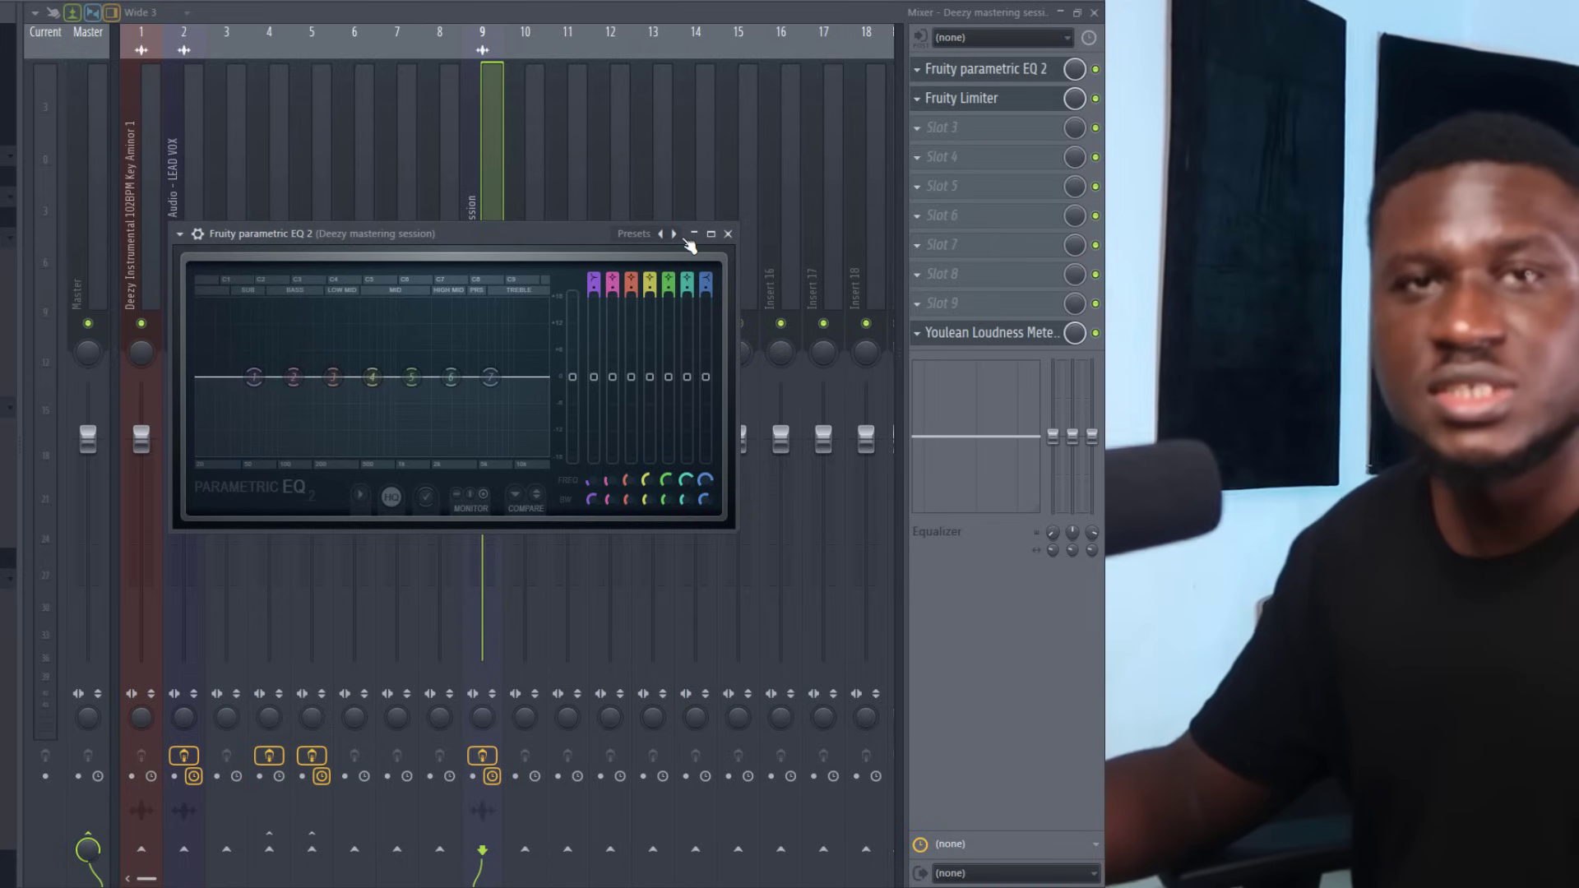
# Load the EQ's "20Hz + 18kHz cut" preset and raise its low-cut frequency while the song plays
pyautogui.click(666, 241)
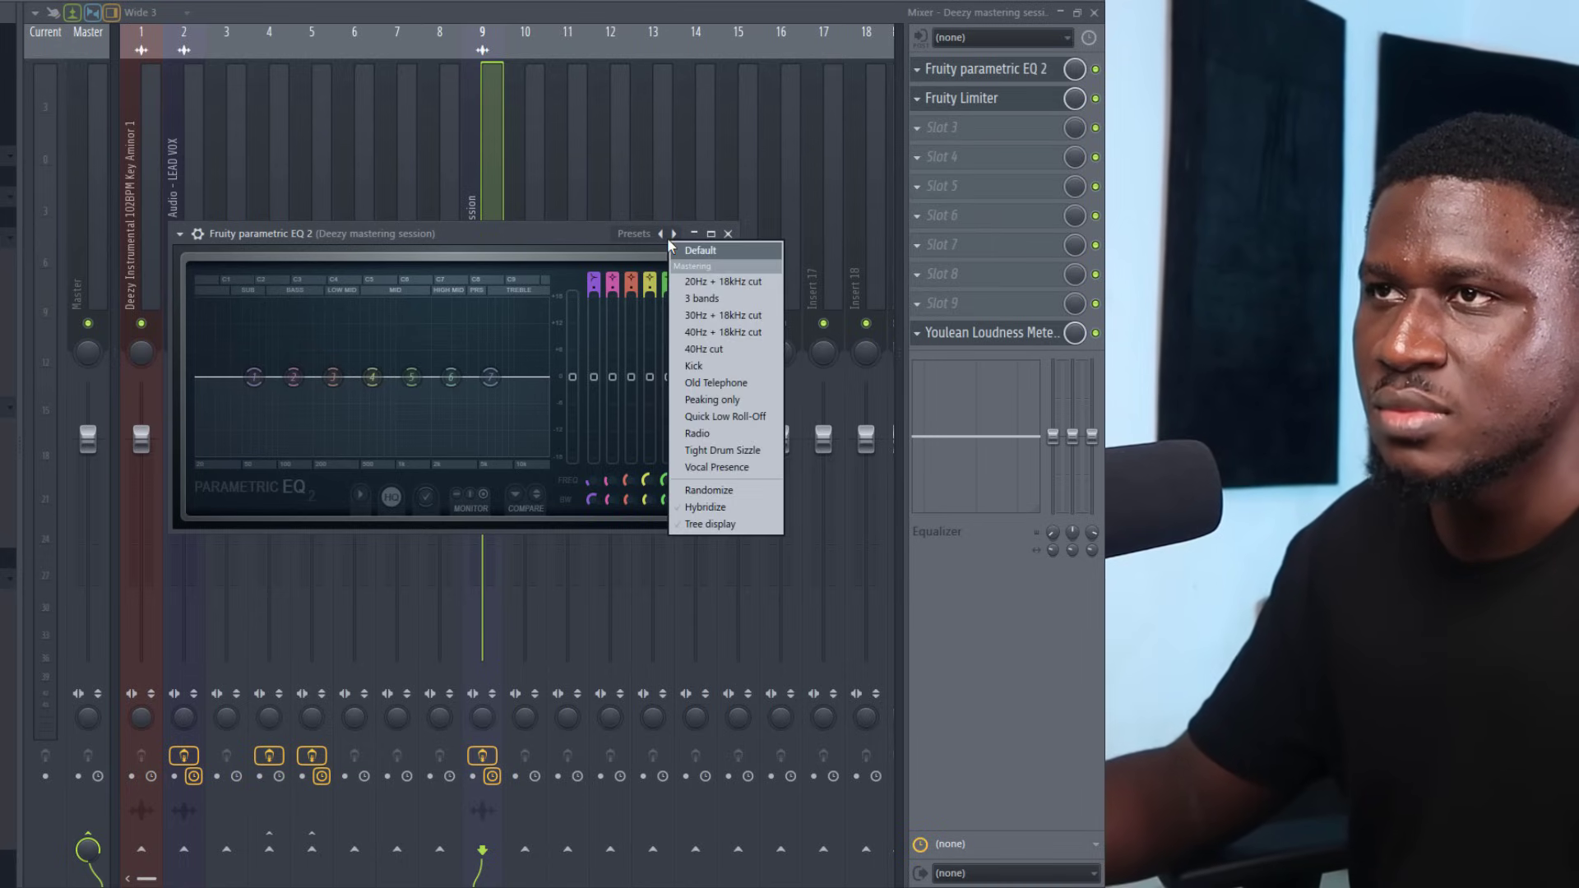
pyautogui.click(696, 283)
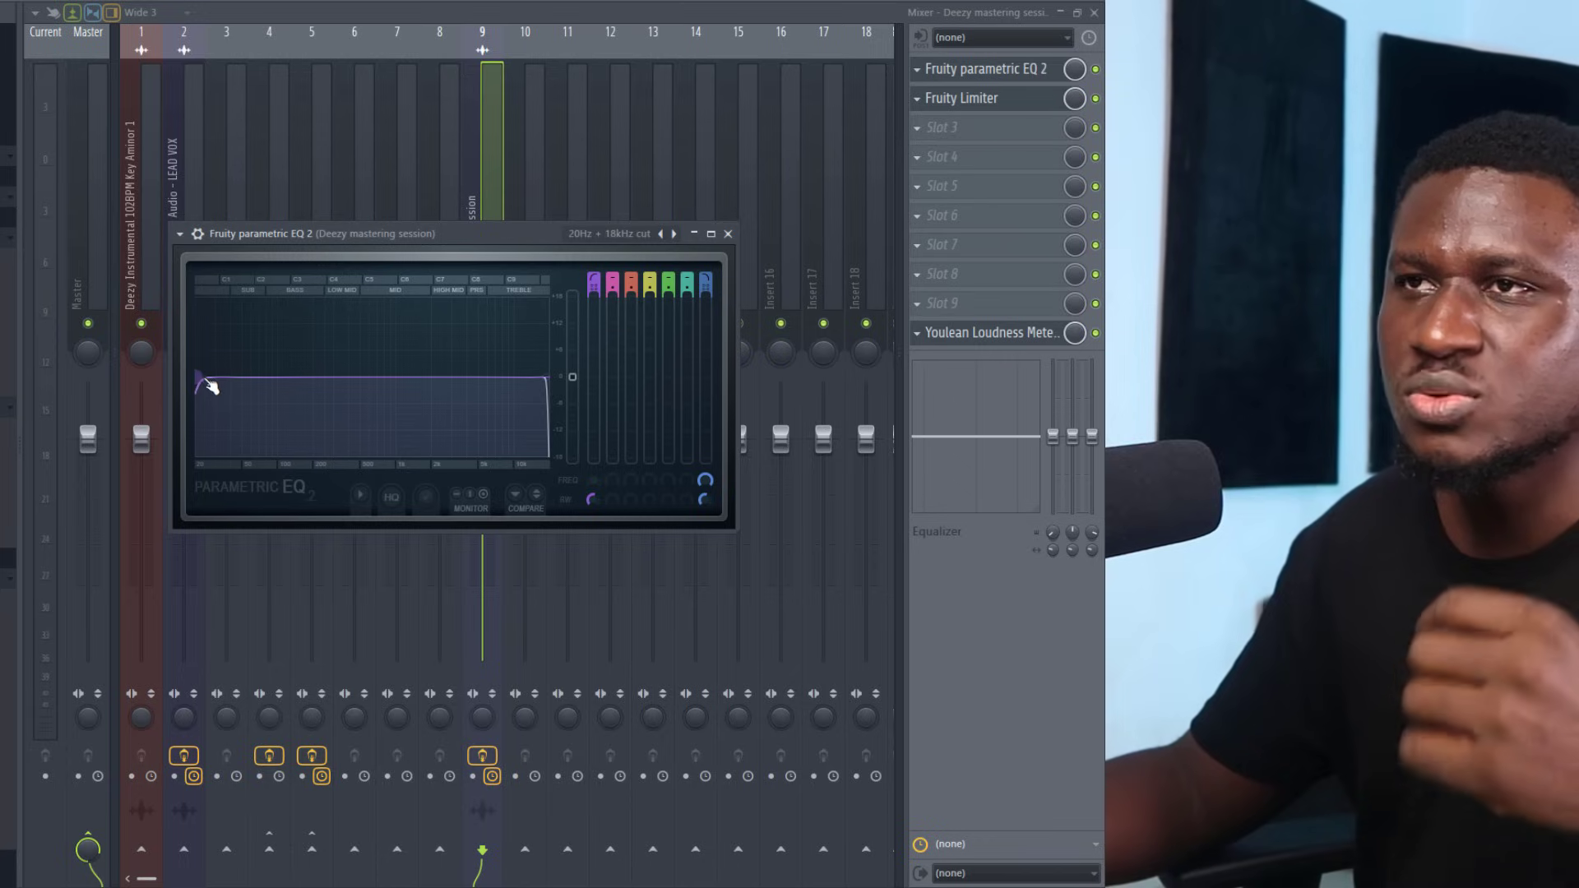
pyautogui.moveTo(207, 382); pyautogui.dragTo(210, 376)
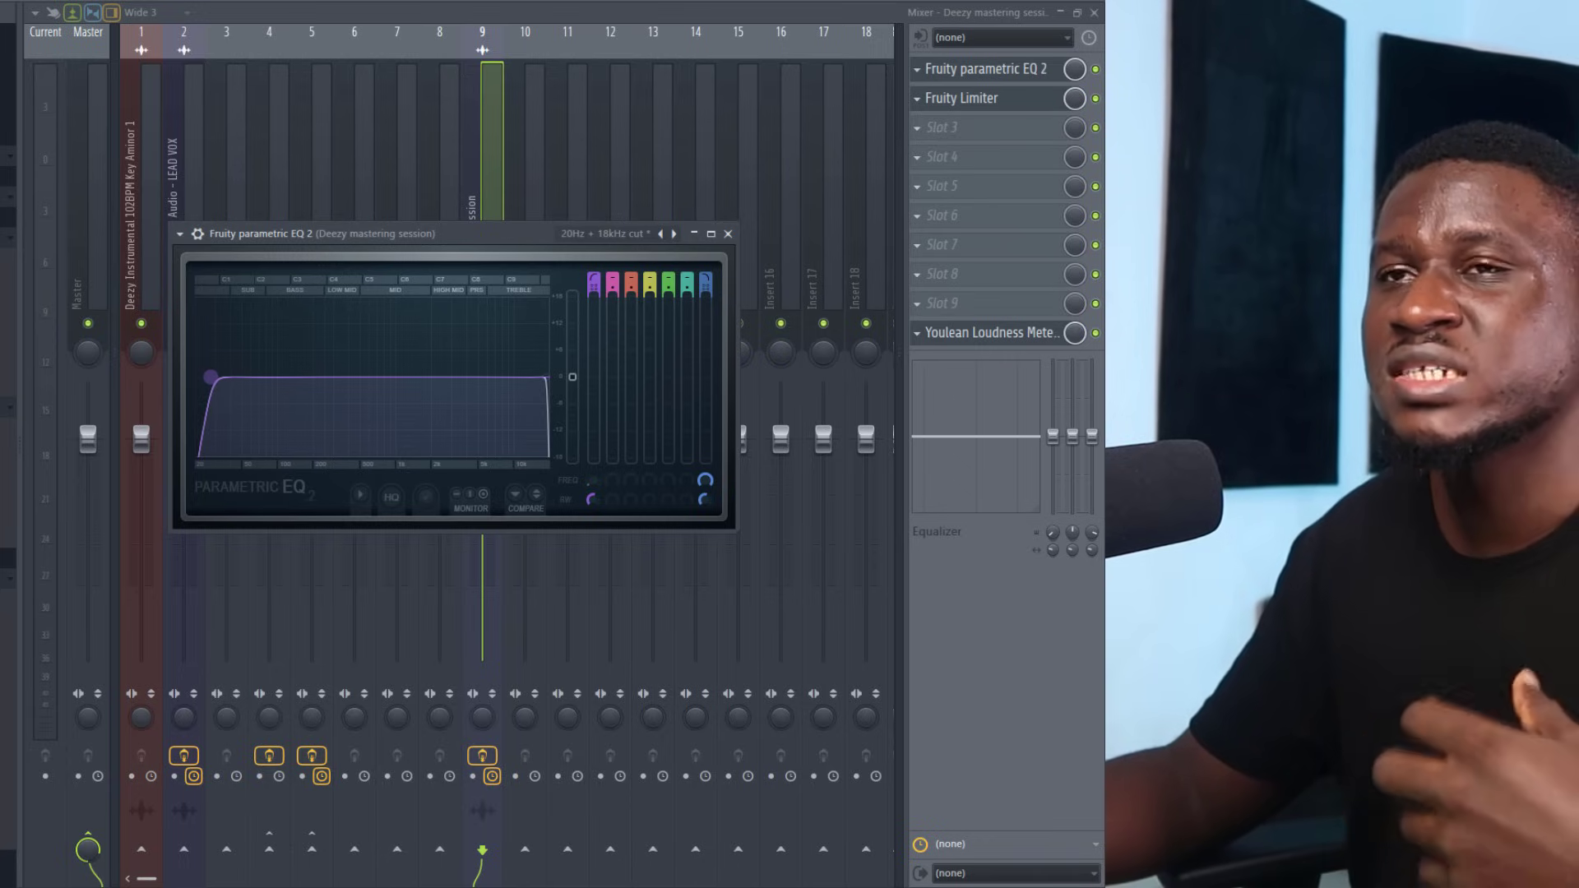
pyautogui.press('space')
pyautogui.moveTo(210, 376); pyautogui.dragTo(232, 376)
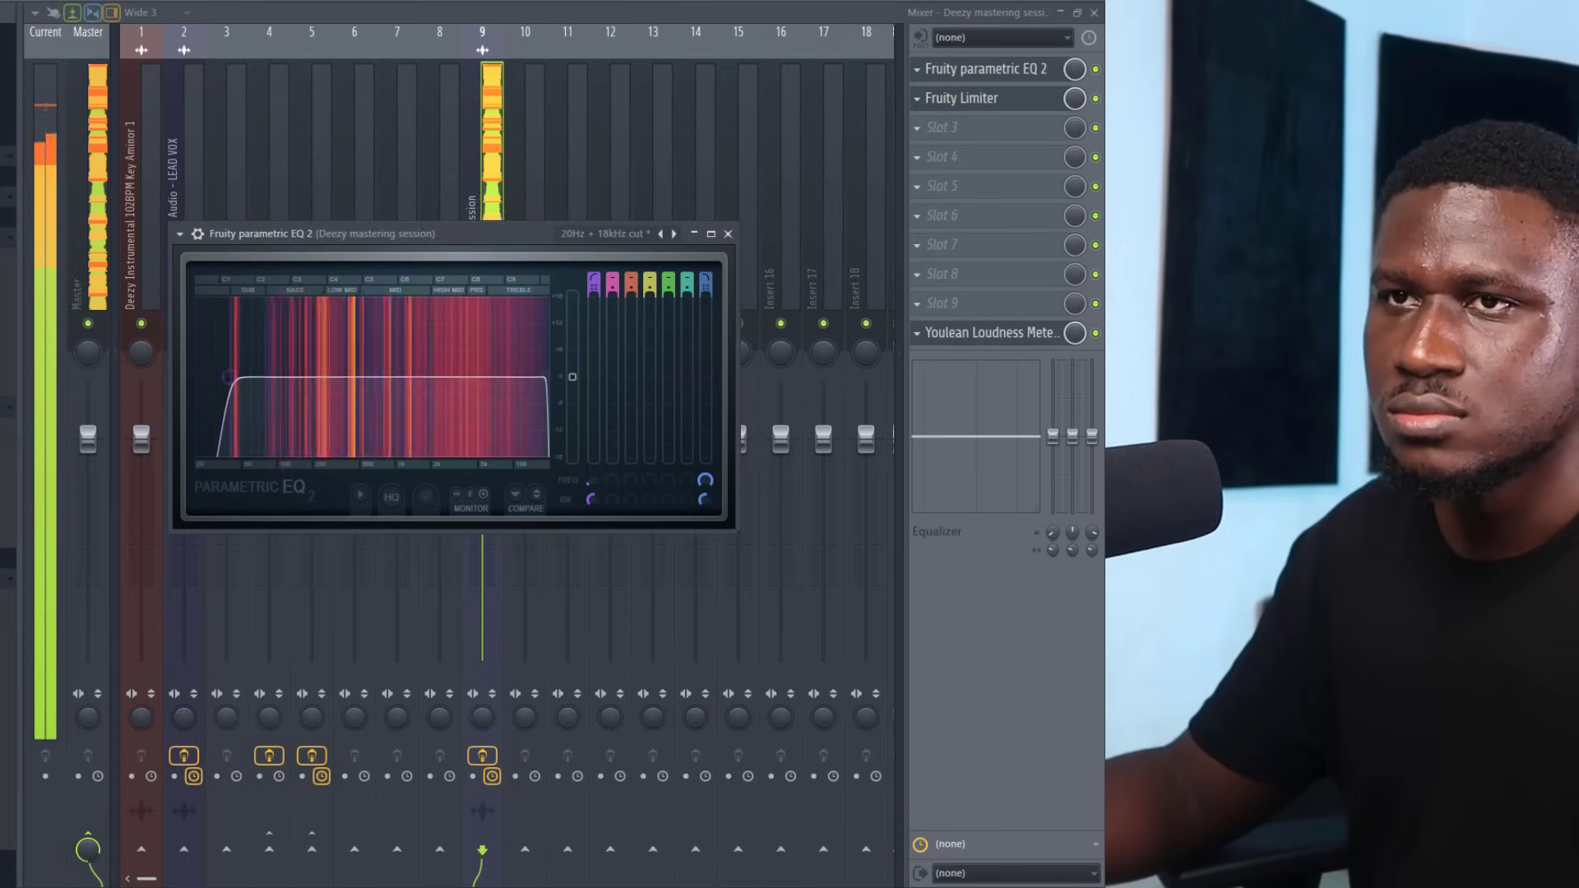
# Raise the Fruity Limiter's ceiling while starting and stopping playback of the song
pyautogui.click(982, 103)
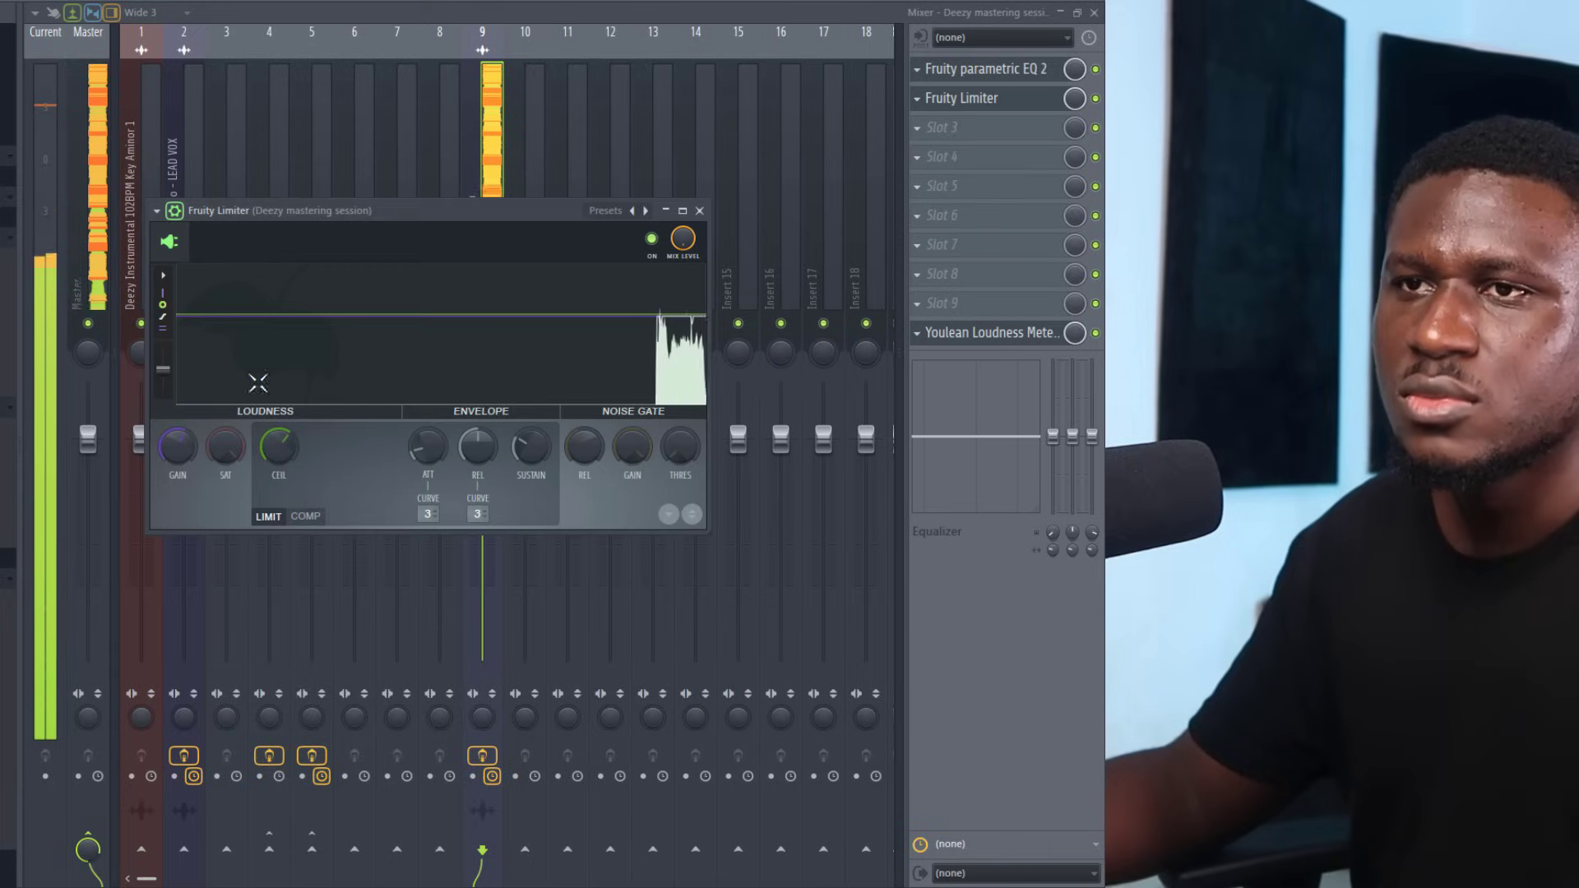
pyautogui.moveTo(277, 449); pyautogui.dragTo(278, 441)
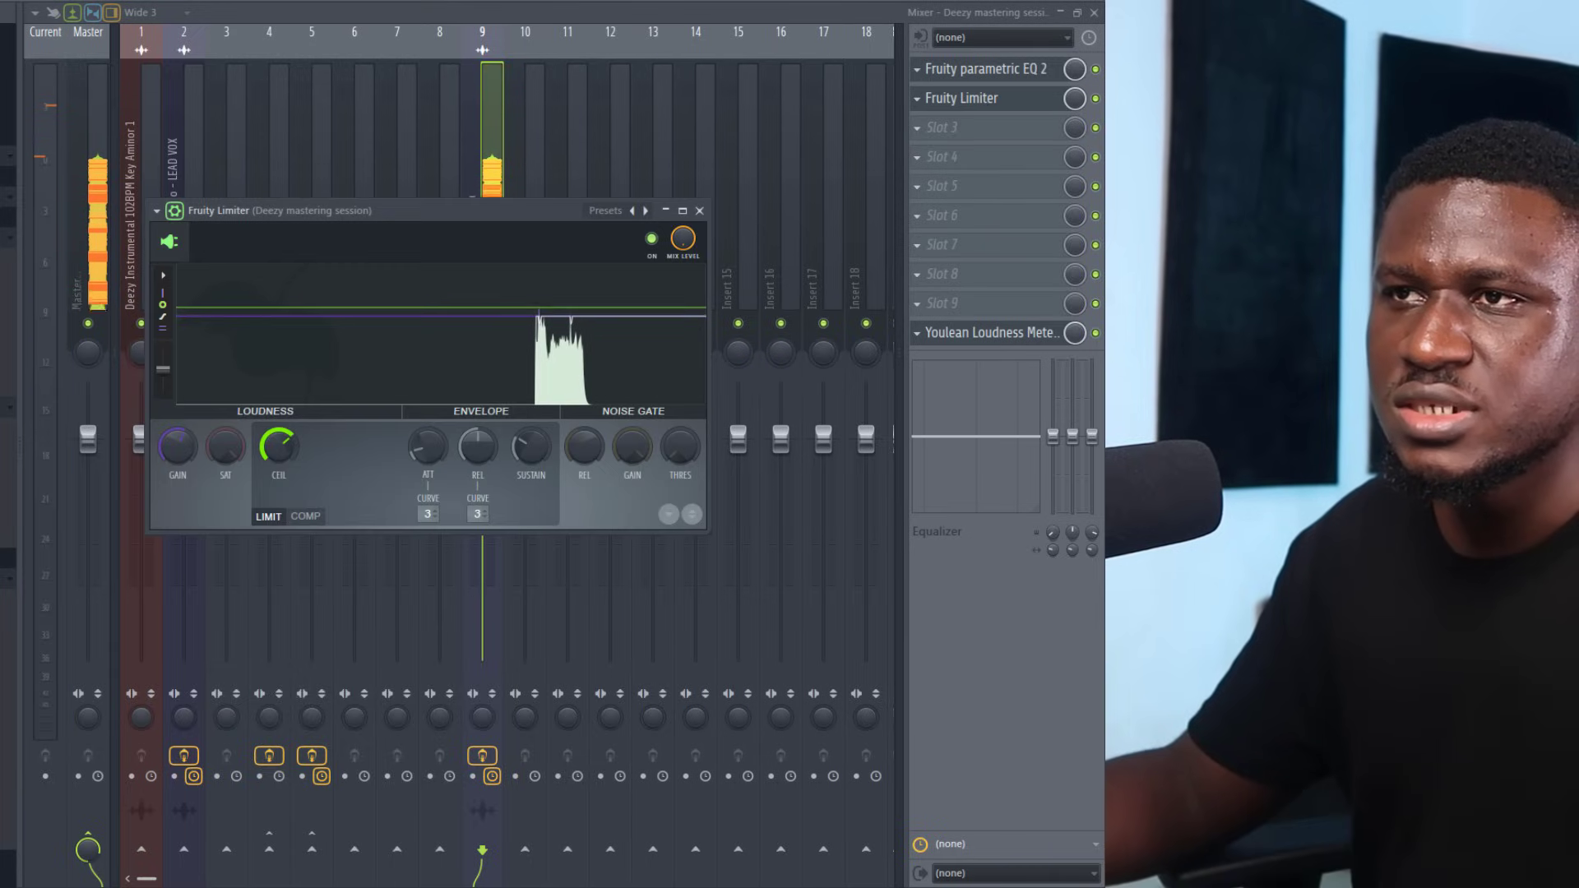
pyautogui.press('space')
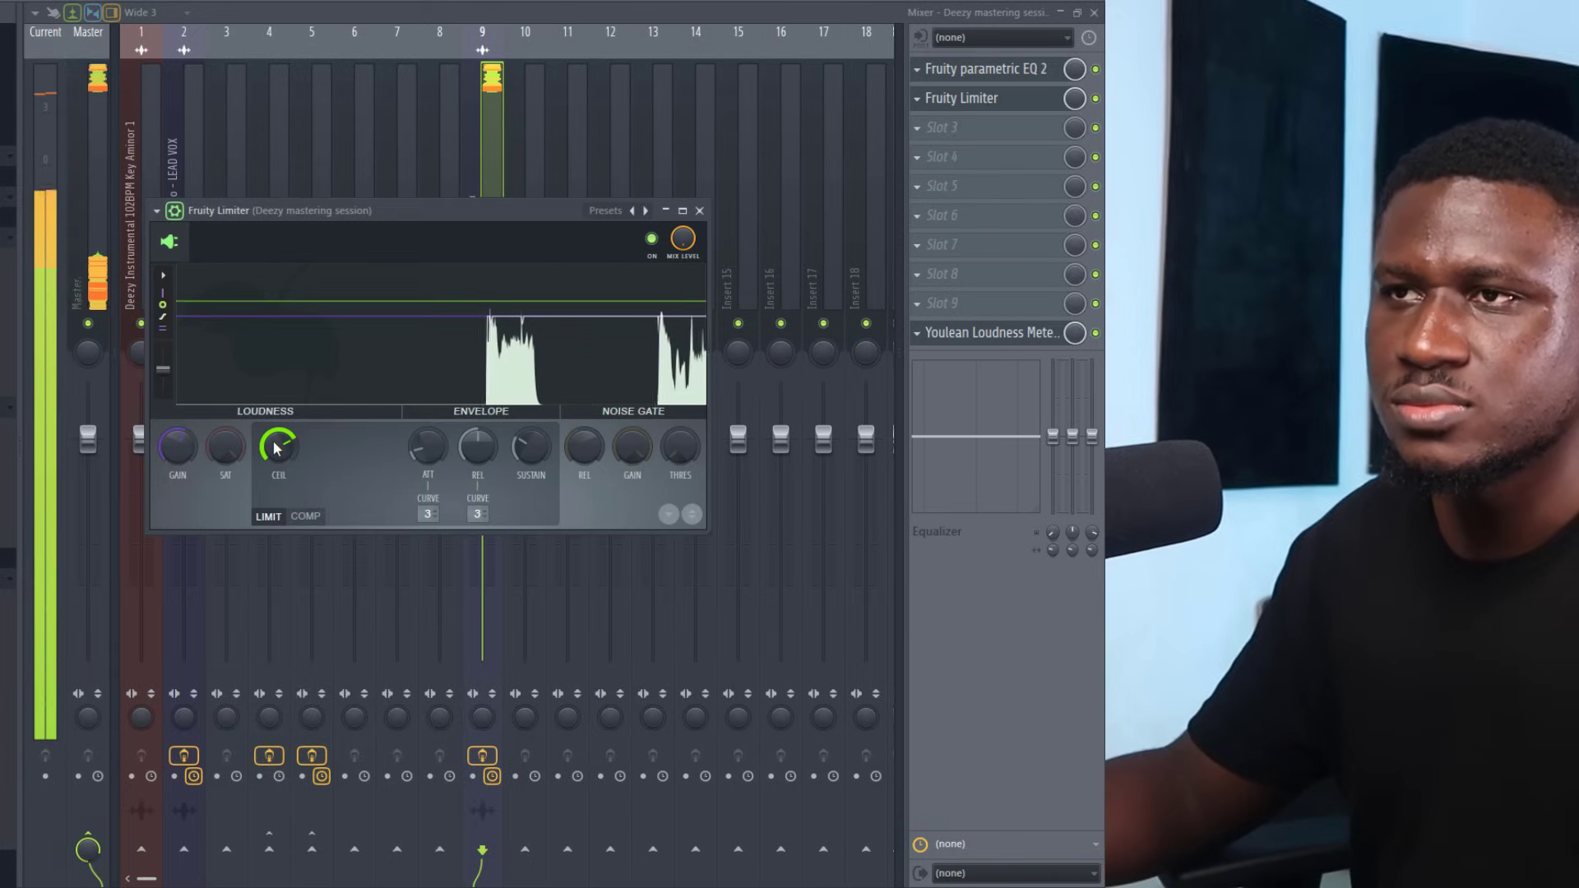
pyautogui.press('space')
pyautogui.moveTo(269, 452); pyautogui.dragTo(179, 471)
pyautogui.press('space')
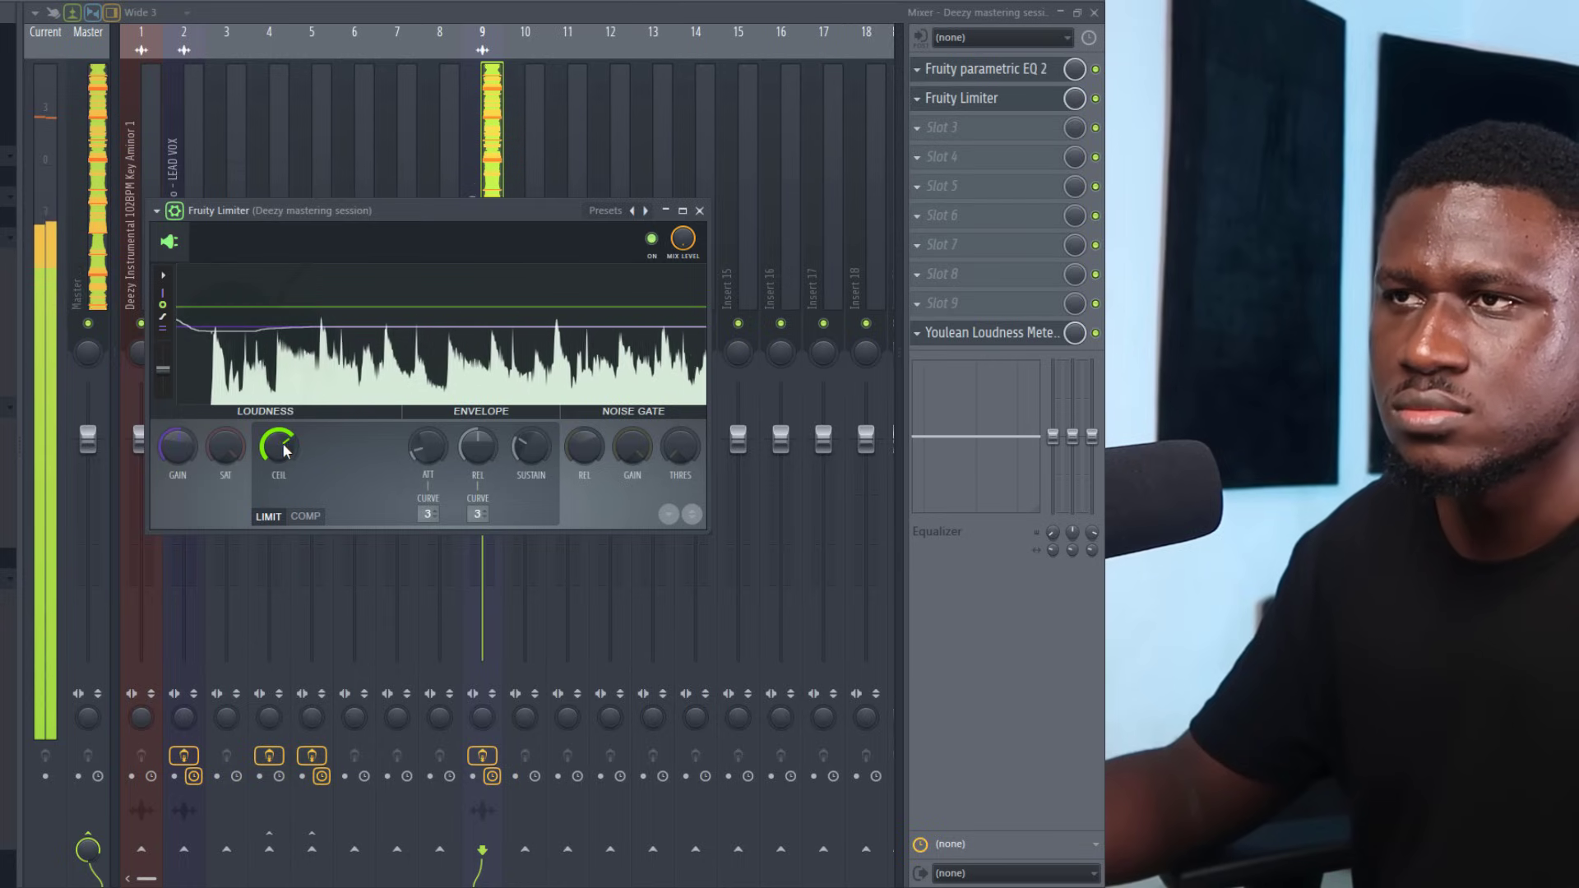
# Reset the Youlean Loudness Meter and measure the song's loudness through the mastering chain
pyautogui.click(970, 340)
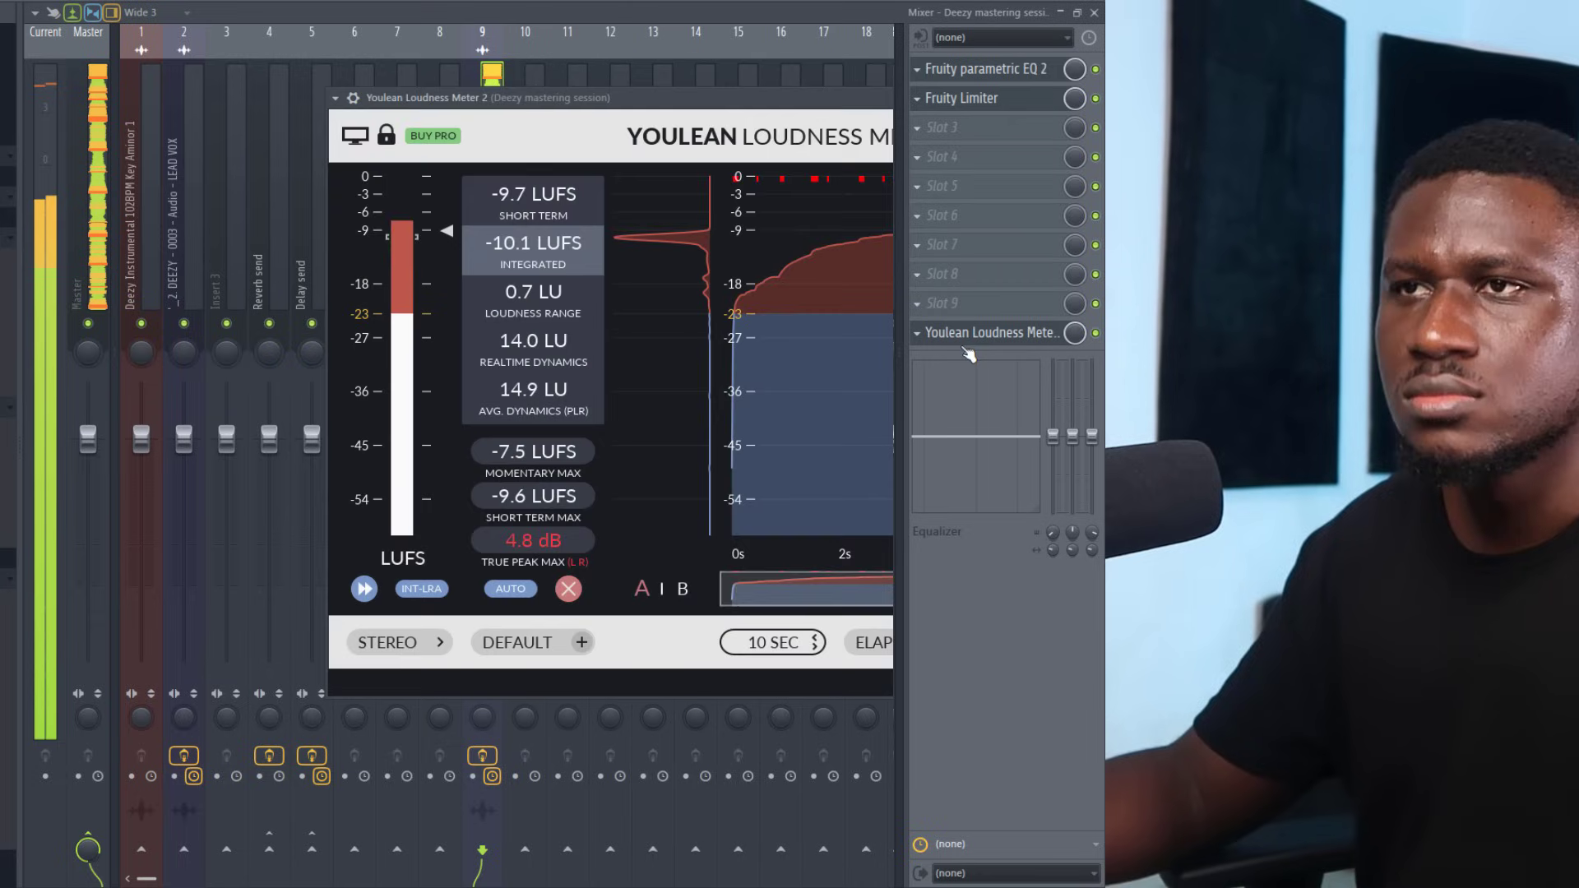
pyautogui.click(568, 588)
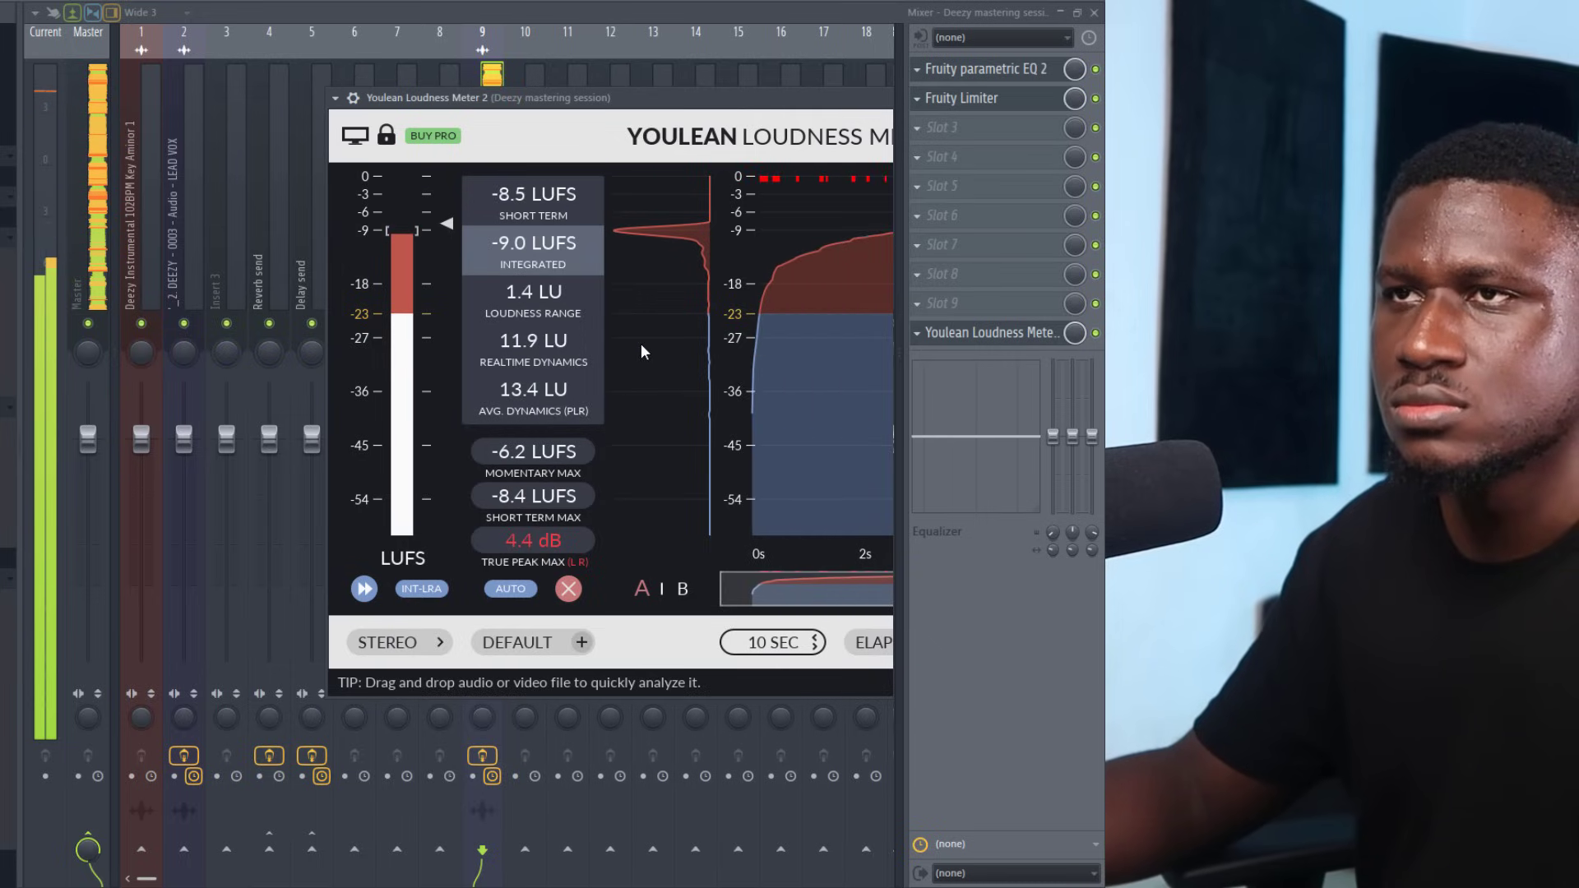
pyautogui.moveTo(779, 279)
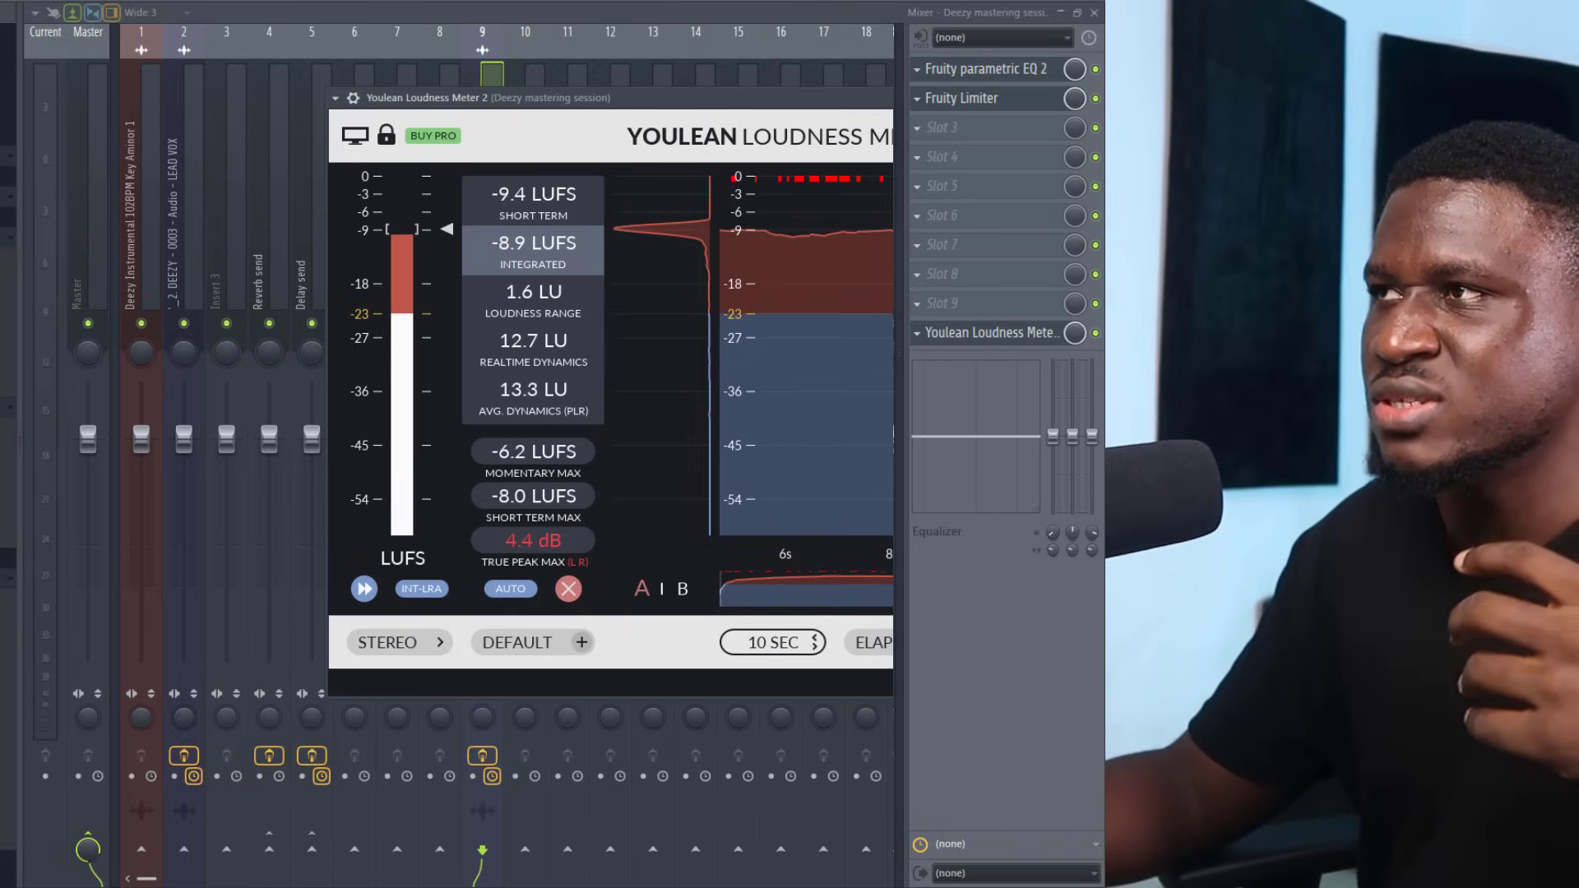
# Review the low cut in Fruity parametric EQ 2 and the Fruity Limiter settings
pyautogui.click(972, 72)
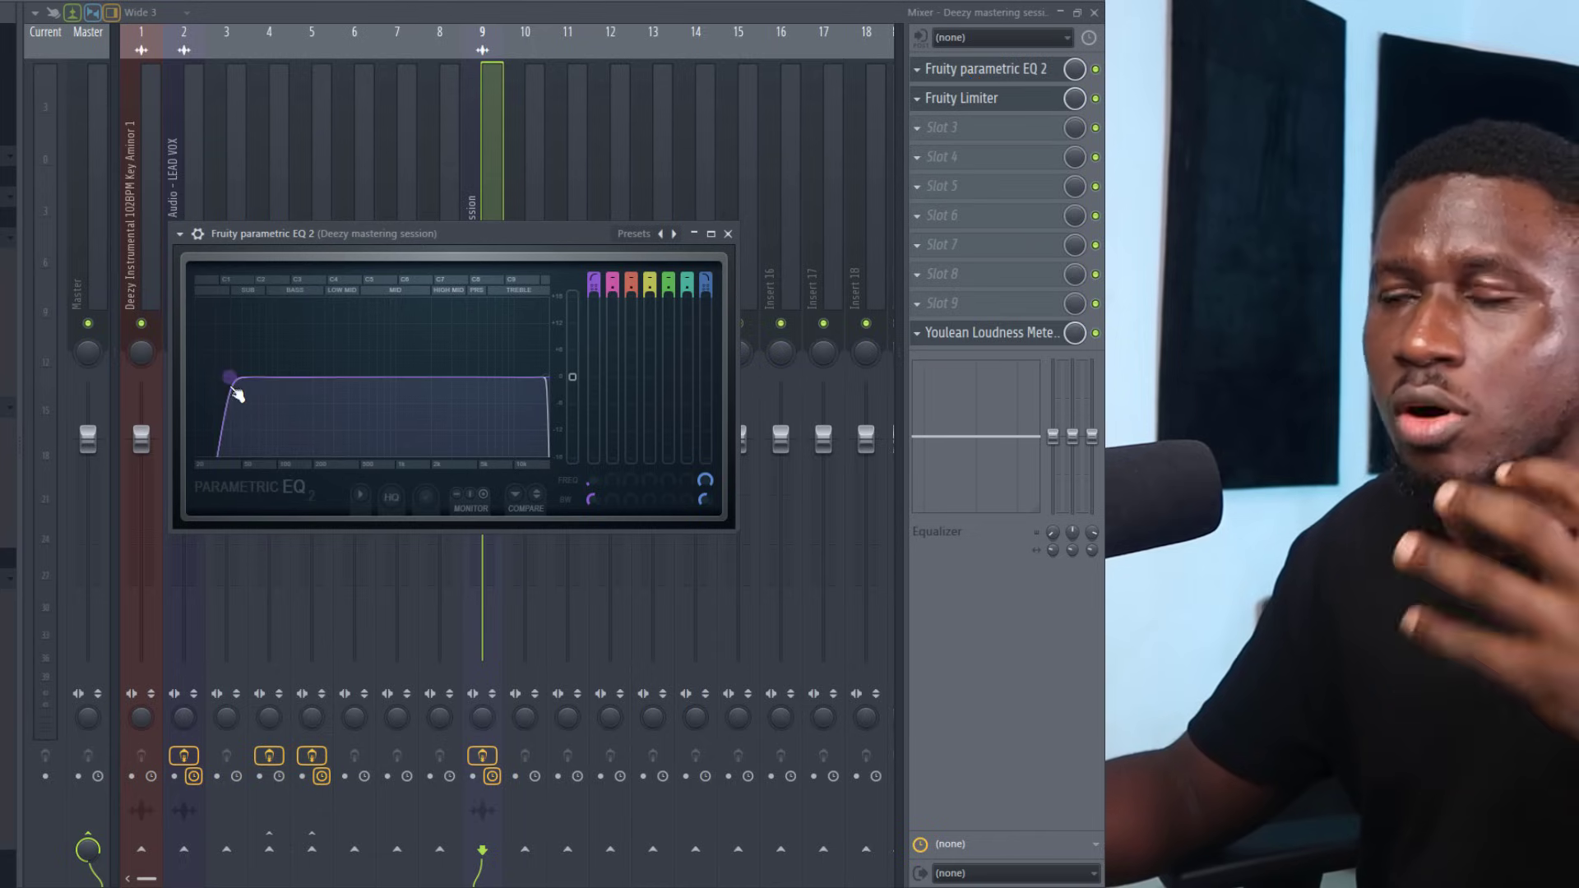
pyautogui.click(992, 79)
pyautogui.click(985, 100)
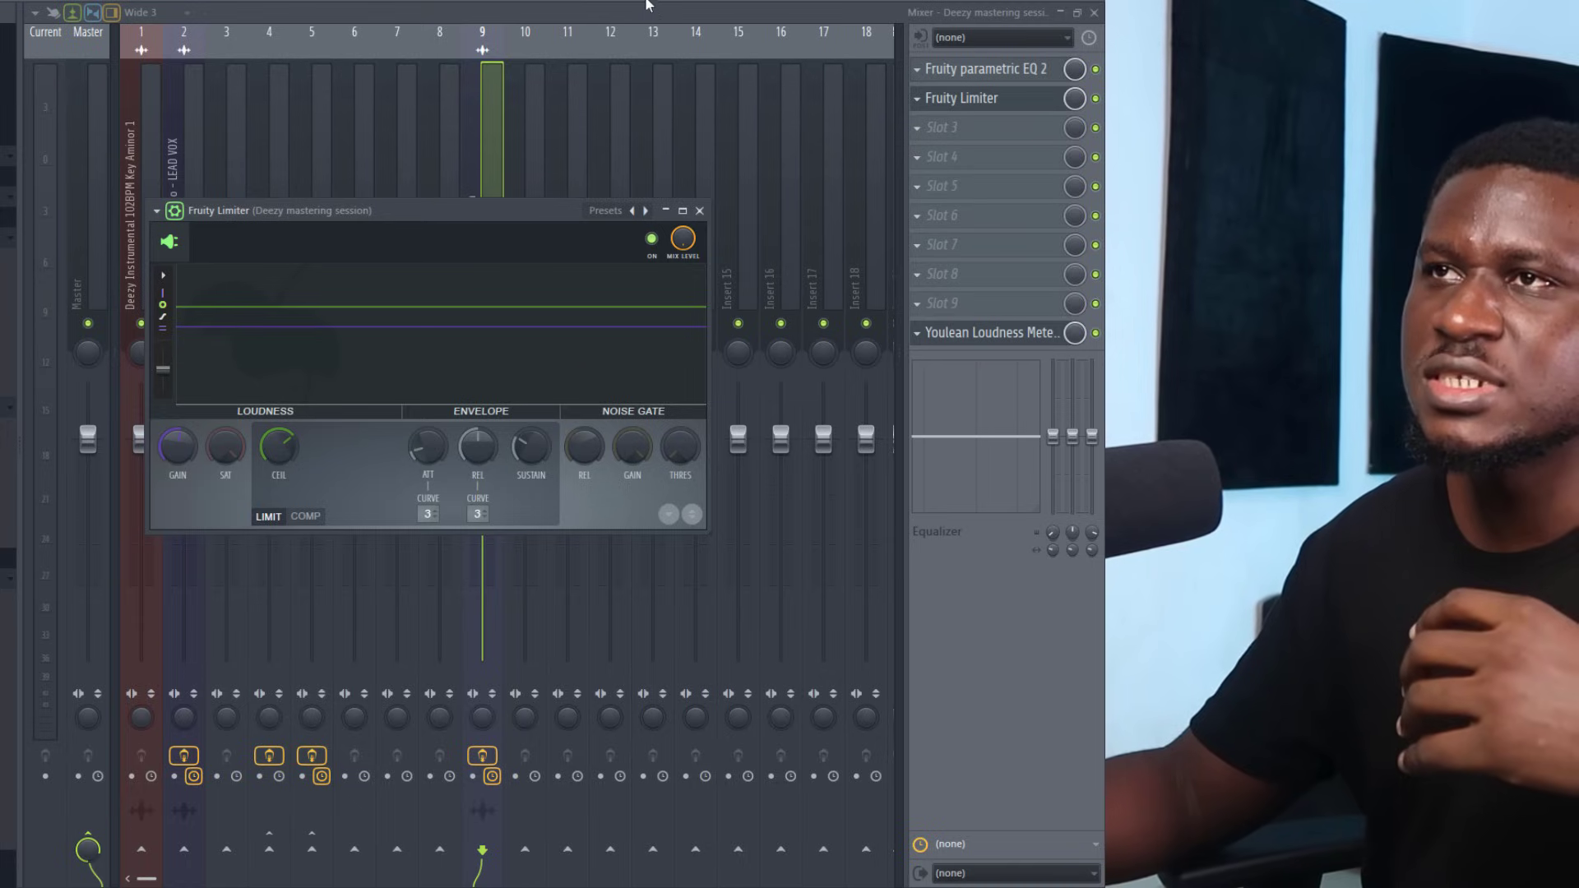
# Return to the playlist and set up a WAV export of the song with the file name "mastered"
pyautogui.click(646, 2)
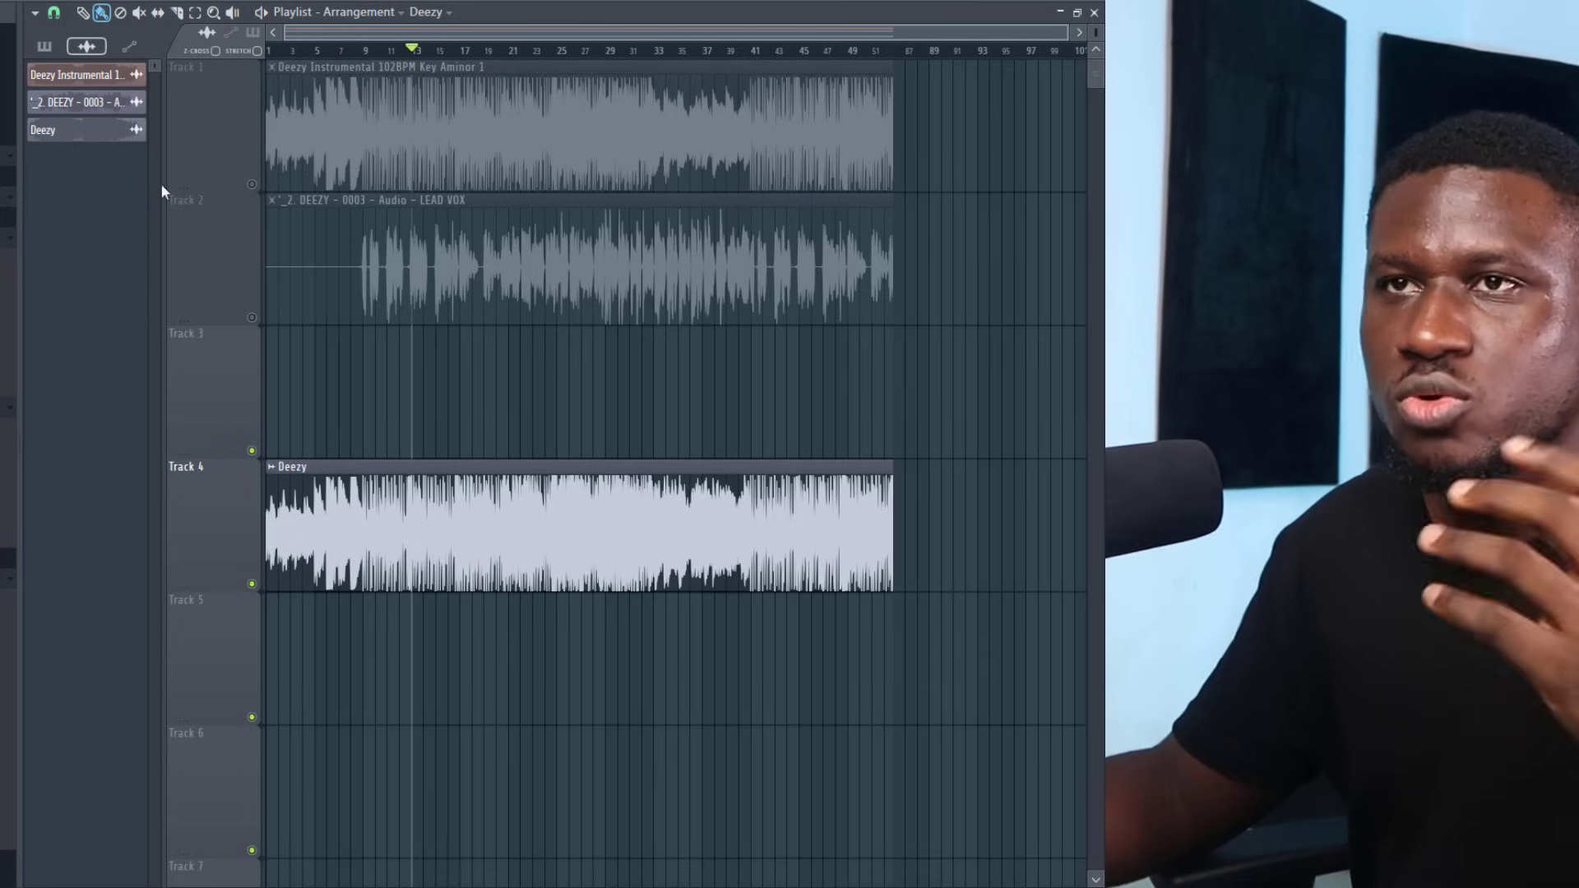
pyautogui.hotkey('alt', 'f')
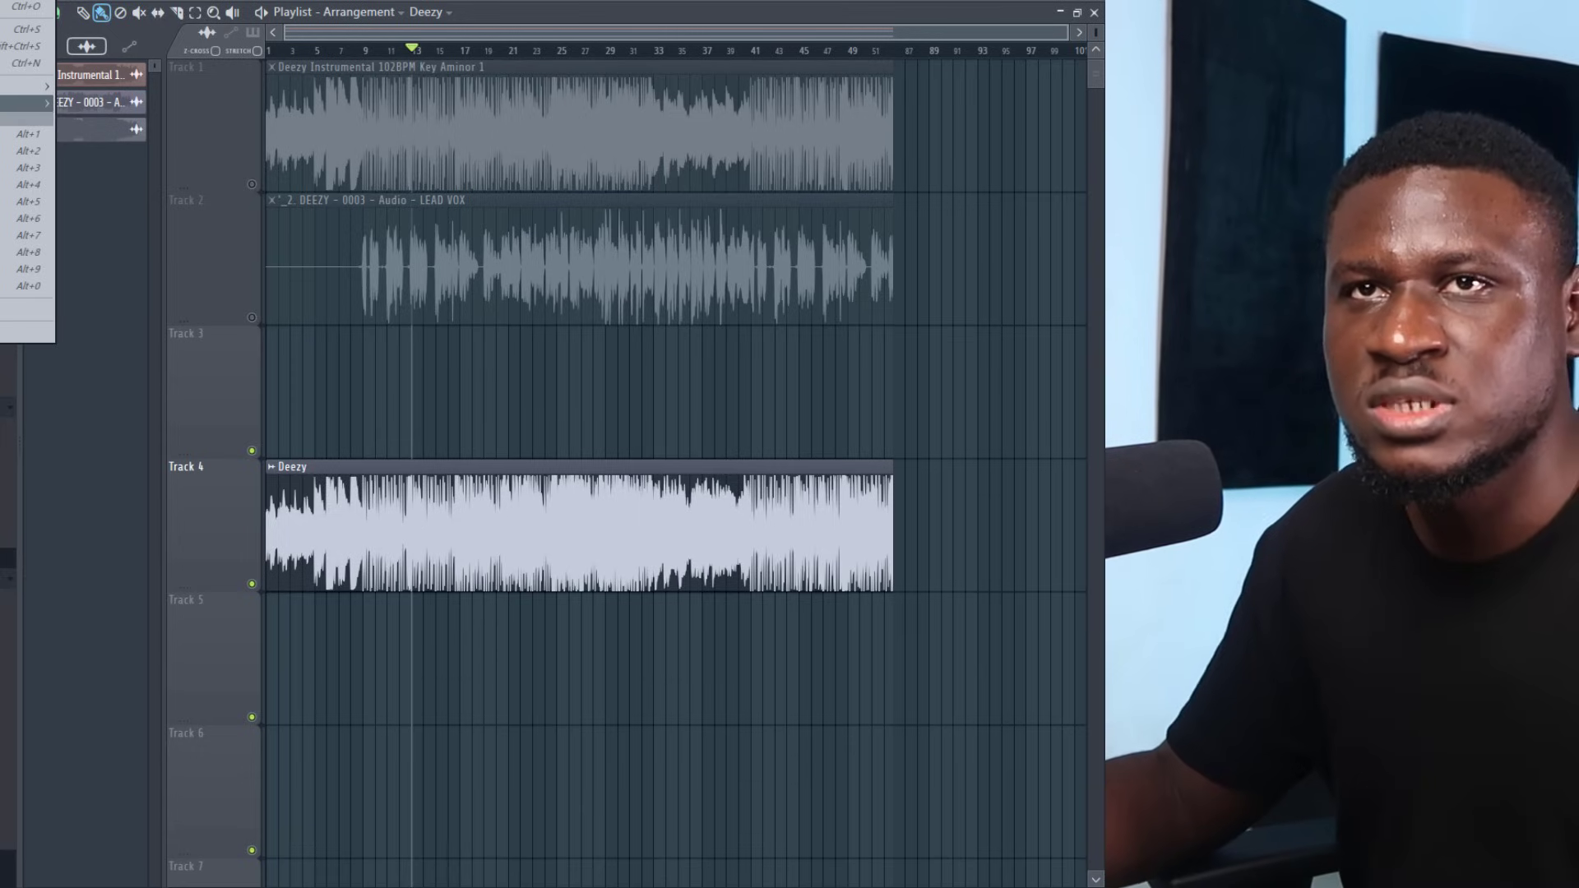
pyautogui.moveTo(23, 104)
pyautogui.click(82, 118)
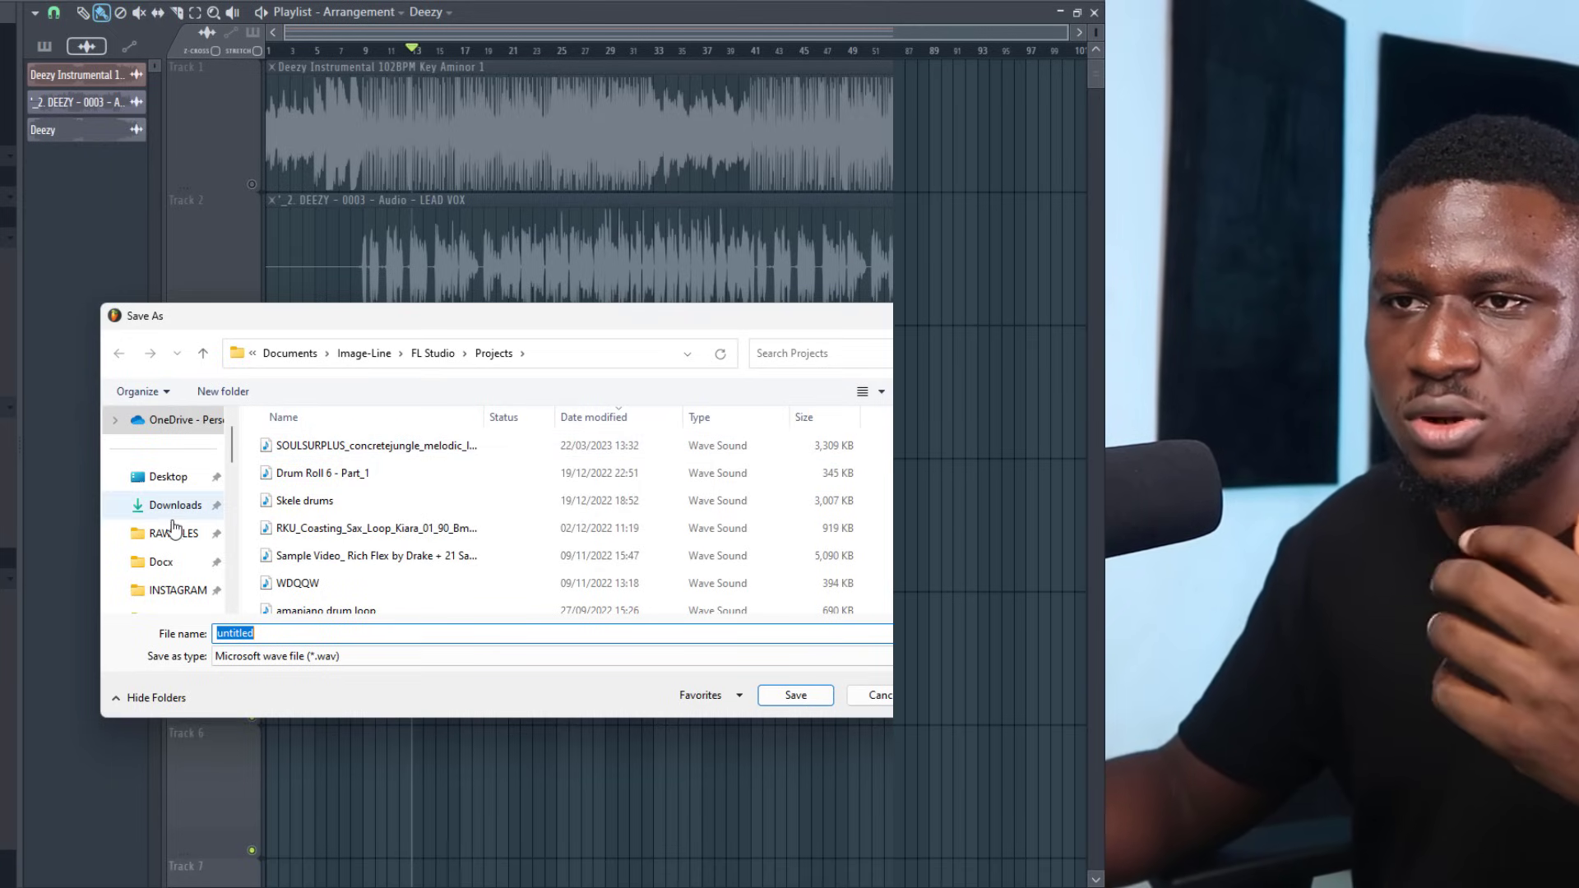
pyautogui.write('mastered')
pyautogui.press('Return')
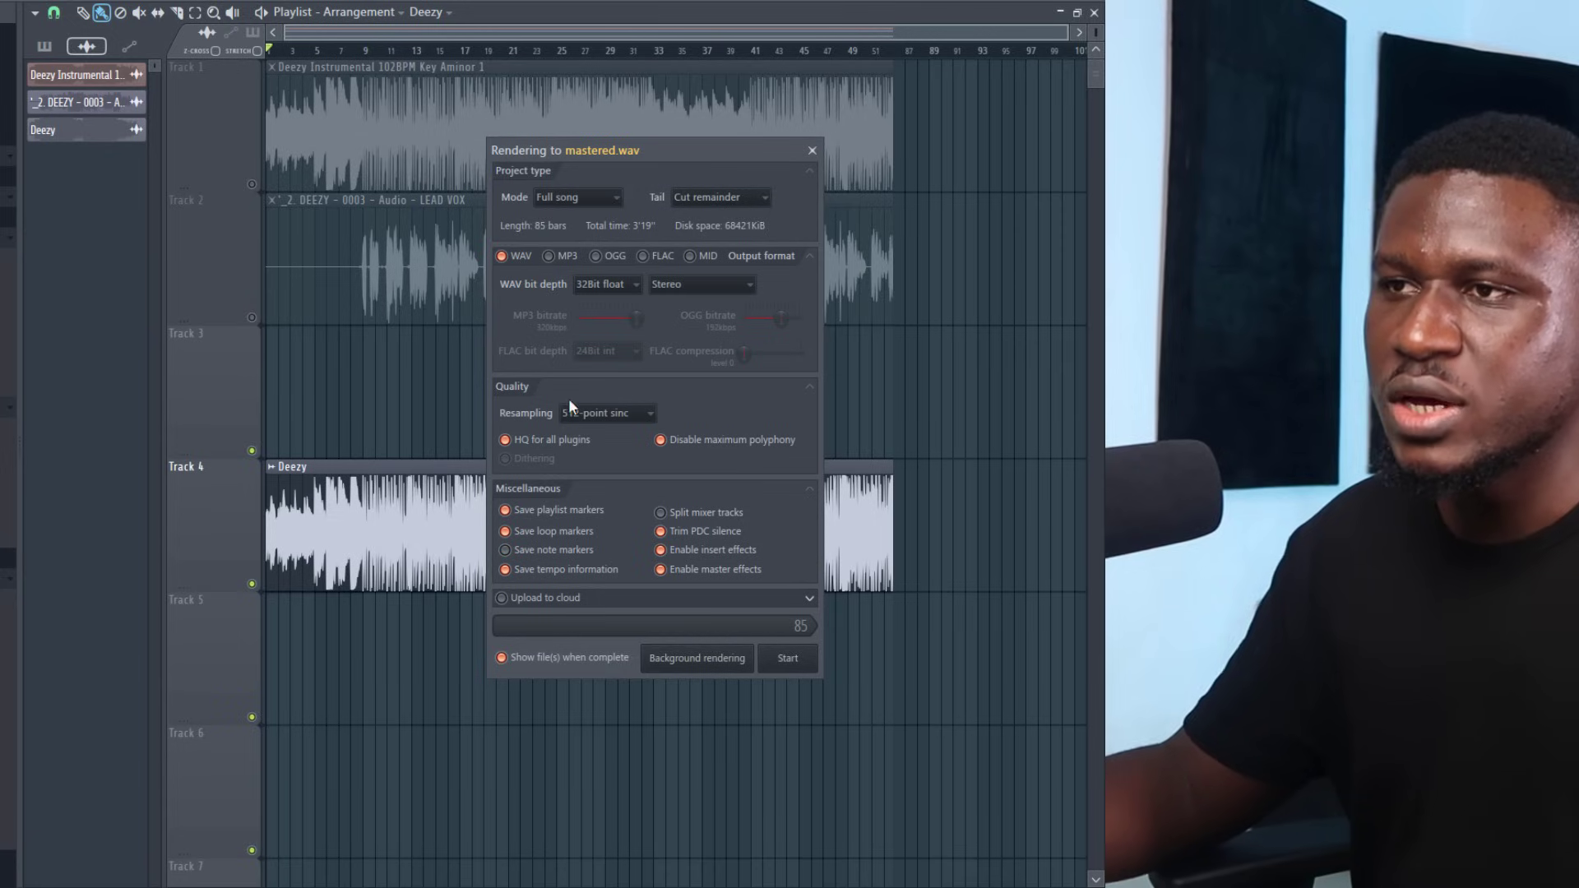